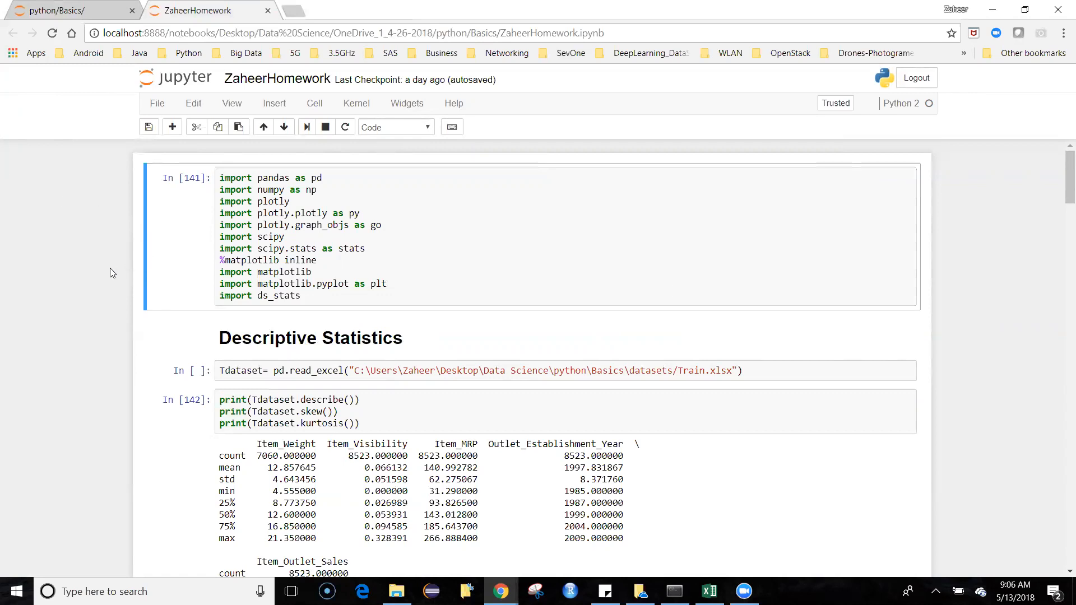
pyautogui.scroll(-6, 127, 302)
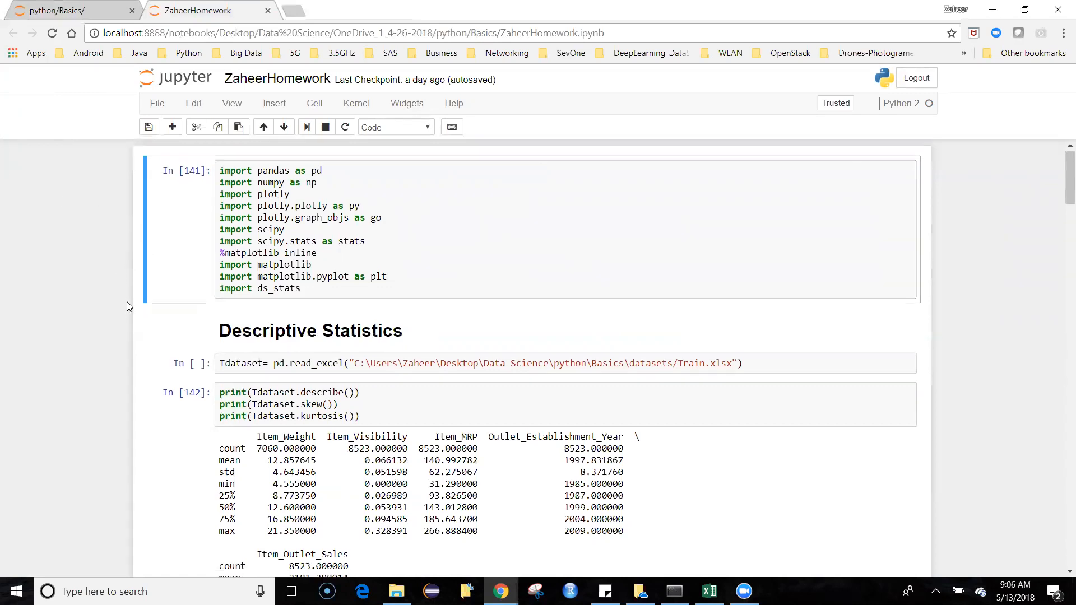
pyautogui.scroll(6, 130, 301)
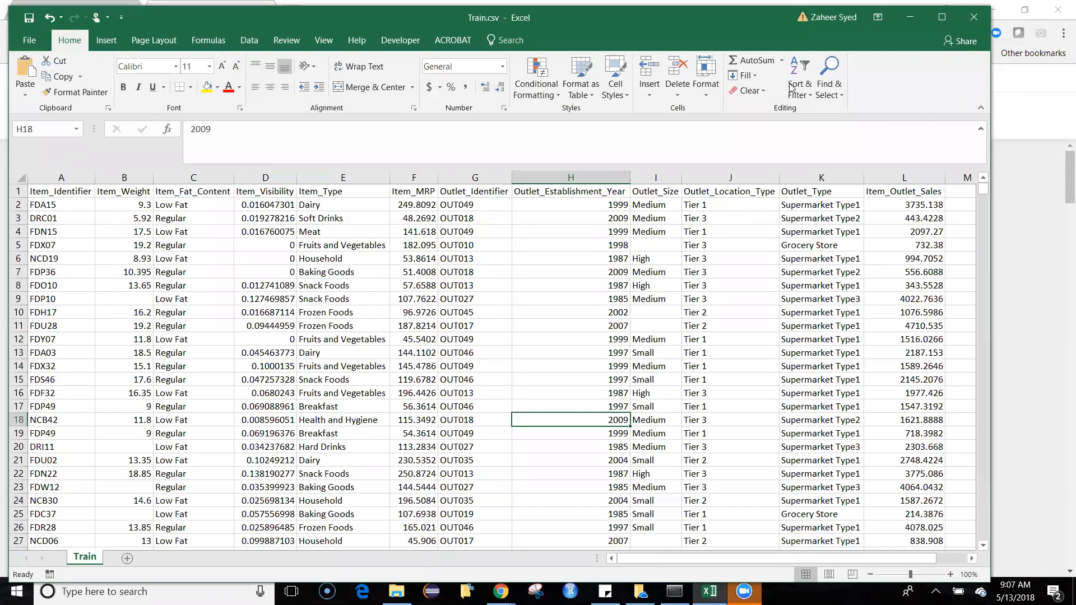
# Step: In the Train.csv workbook in Excel, narrow the Outlet_Establishment_Year column so the remaining columns fit in view
pyautogui.moveTo(630, 175); pyautogui.dragTo(590, 176)
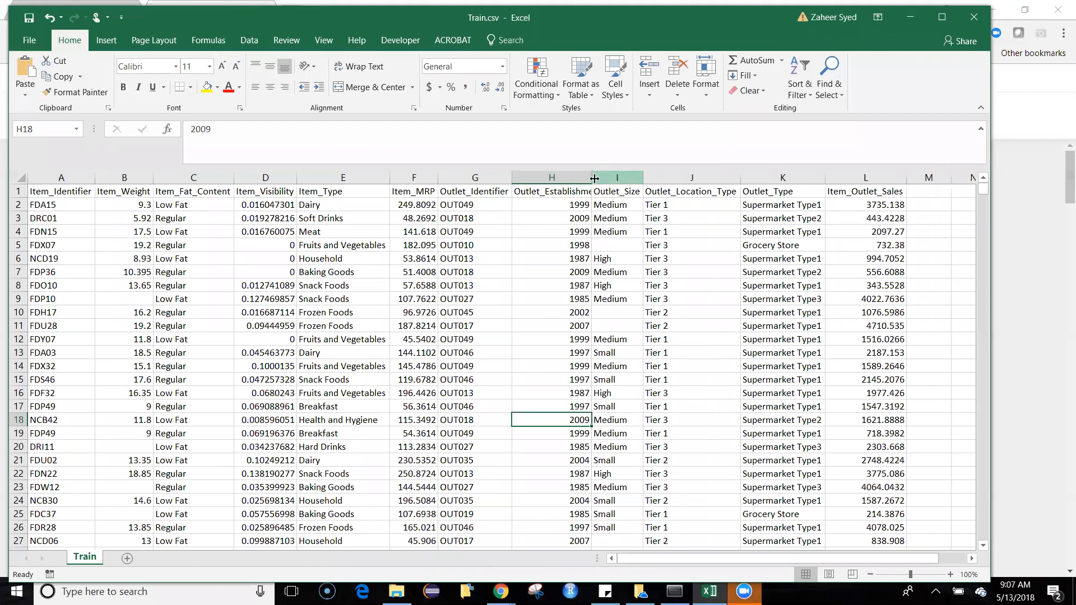
pyautogui.click(584, 178)
pyautogui.click(568, 245)
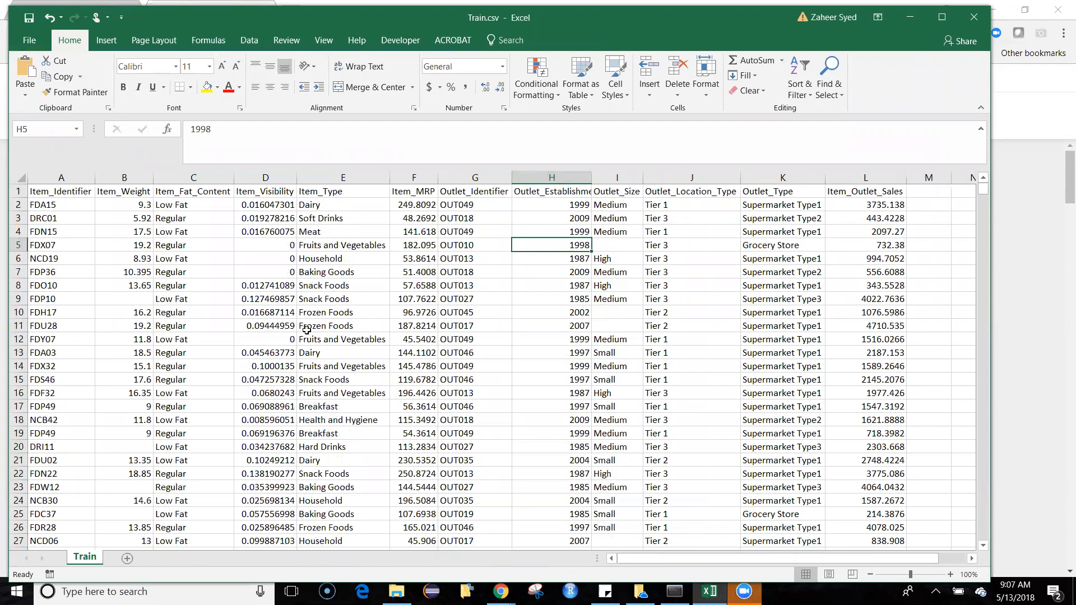
pyautogui.click(371, 324)
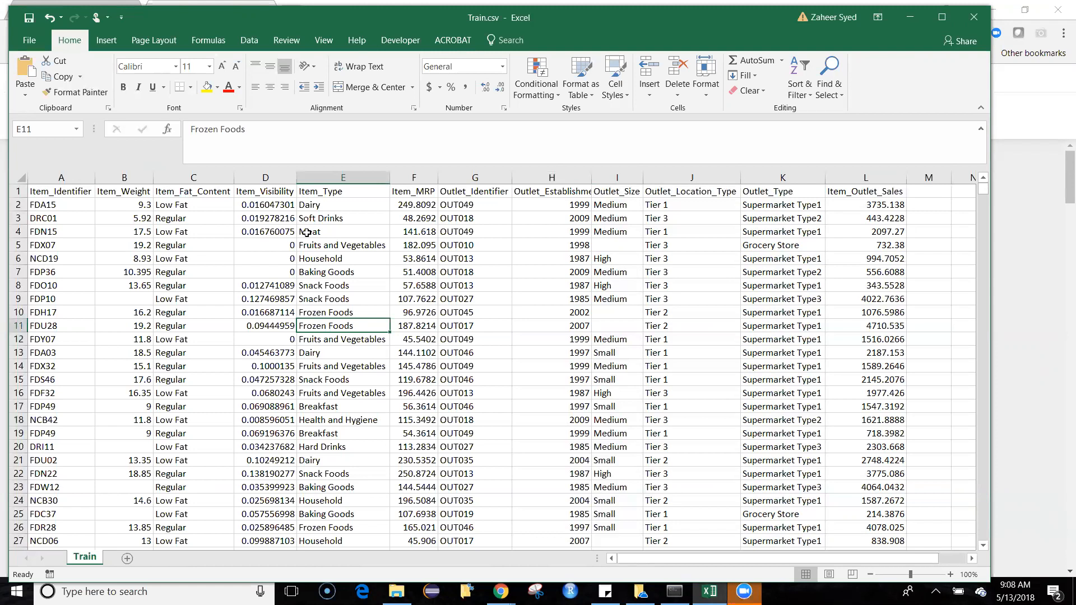
# Step: Move the Train.csv Excel window down the screen and minimize it to return to the Jupyter notebook
pyautogui.press('super+x')
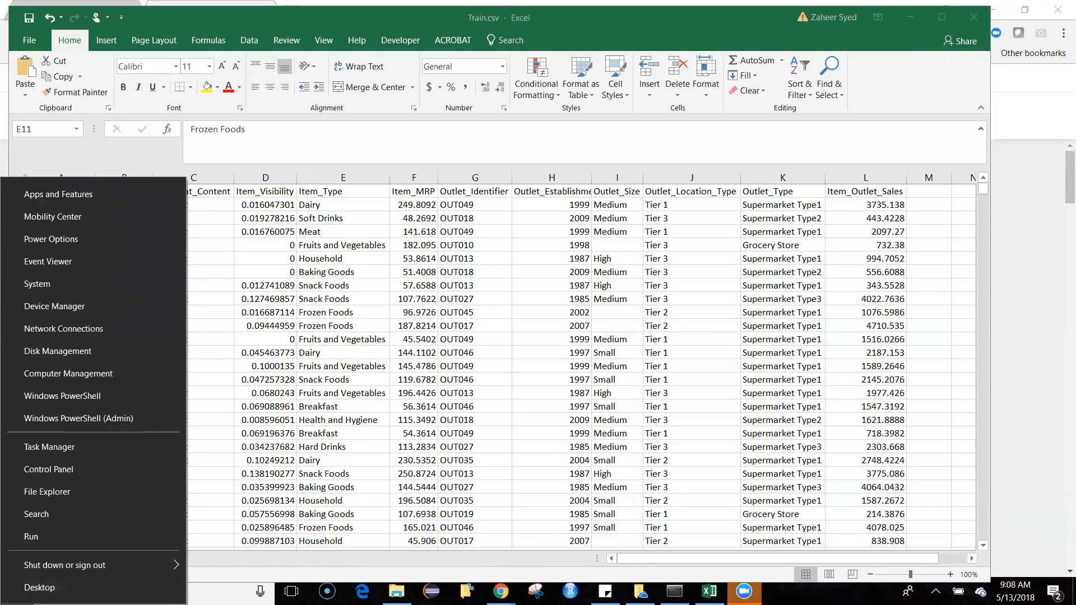
pyautogui.click(509, 270)
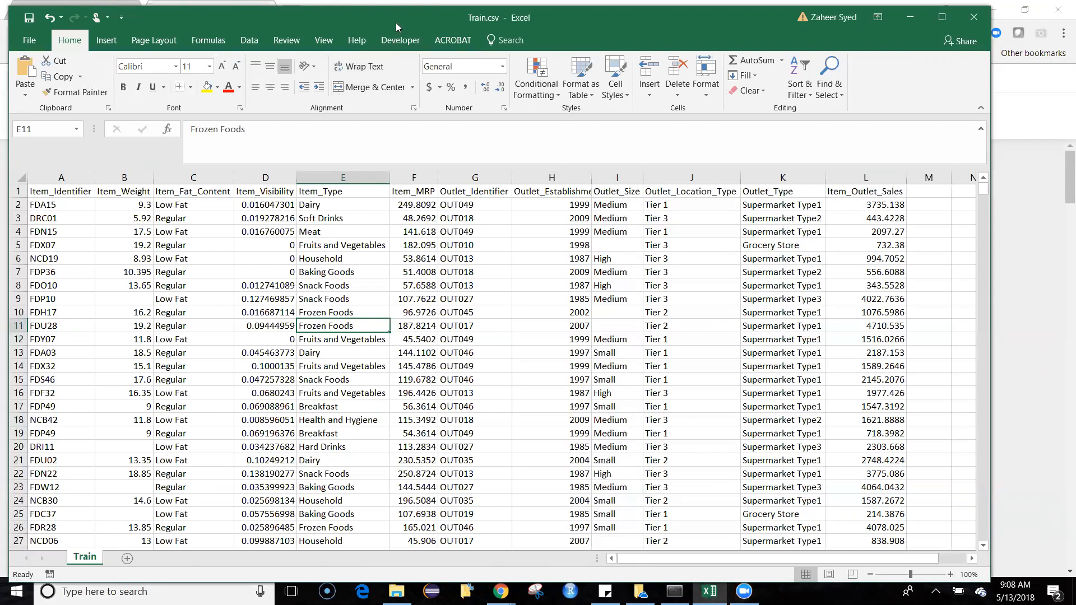
pyautogui.moveTo(396, 23); pyautogui.dragTo(394, 77)
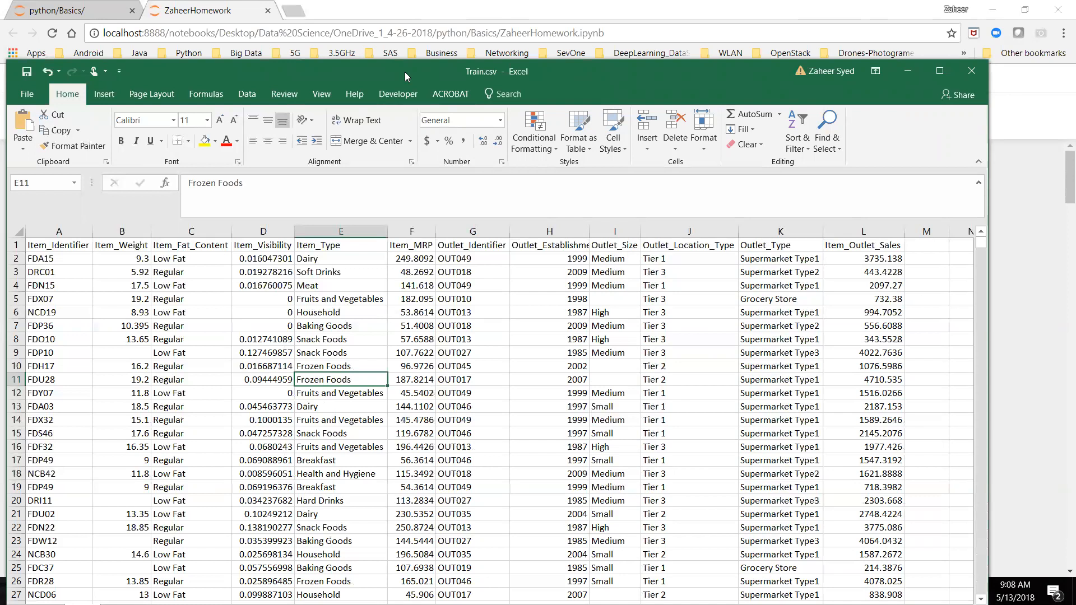
pyautogui.moveTo(405, 72); pyautogui.dragTo(395, 233)
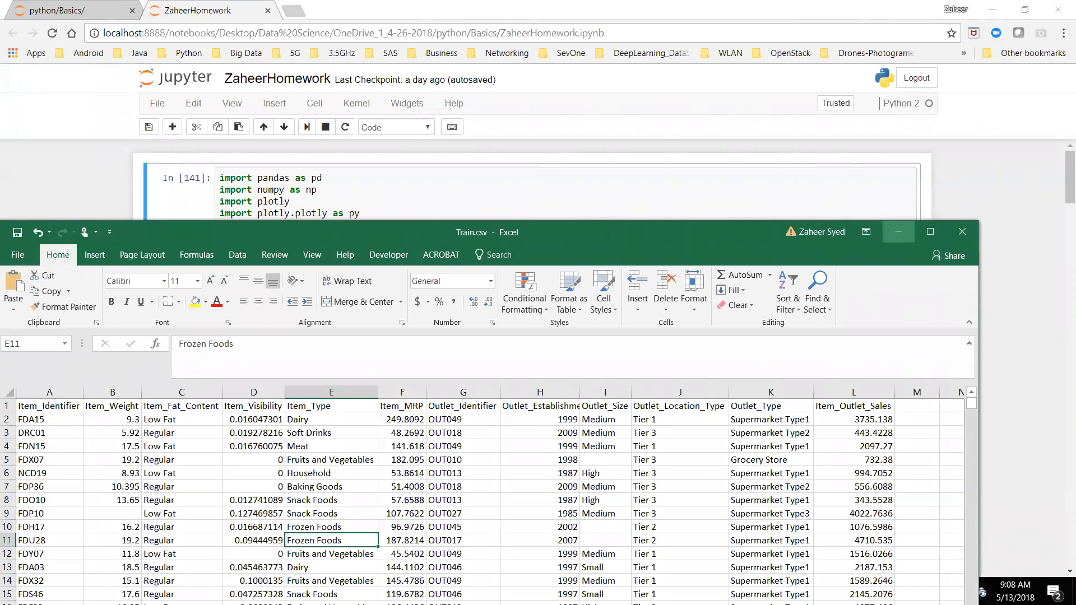
pyautogui.click(898, 231)
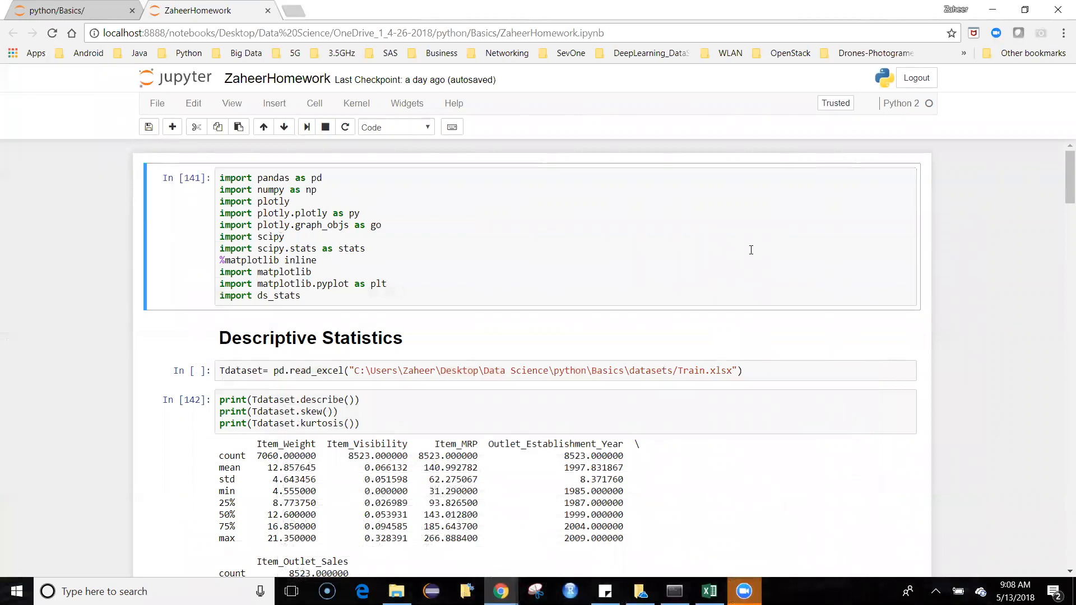
# Step: Examine the descriptive statistics output and highlight the mean of Item_Outlet_Sales
pyautogui.scroll(-3, 751, 250)
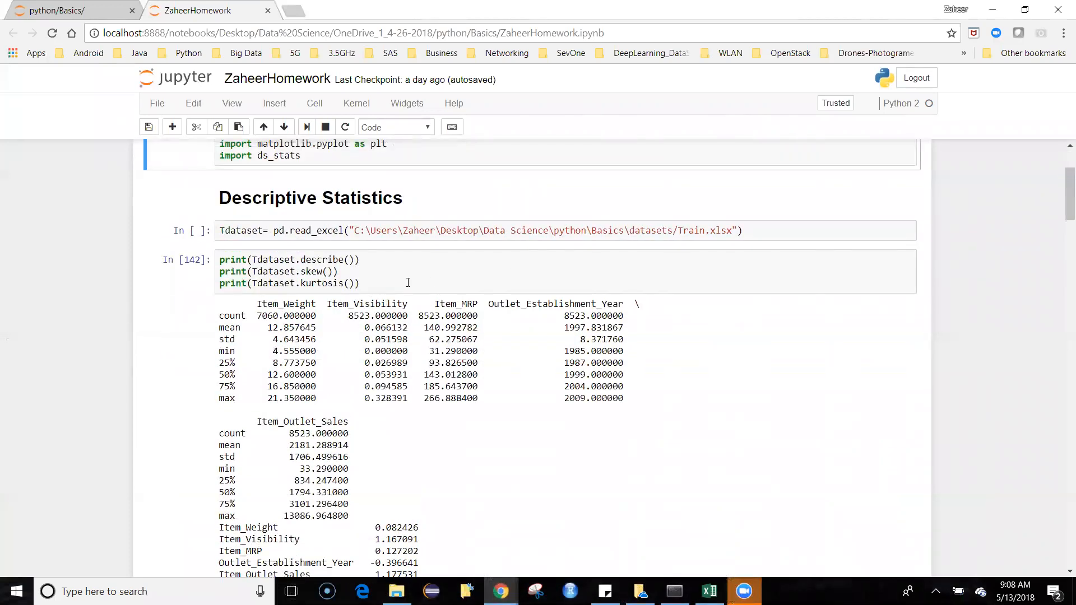
pyautogui.scroll(-1, 409, 282)
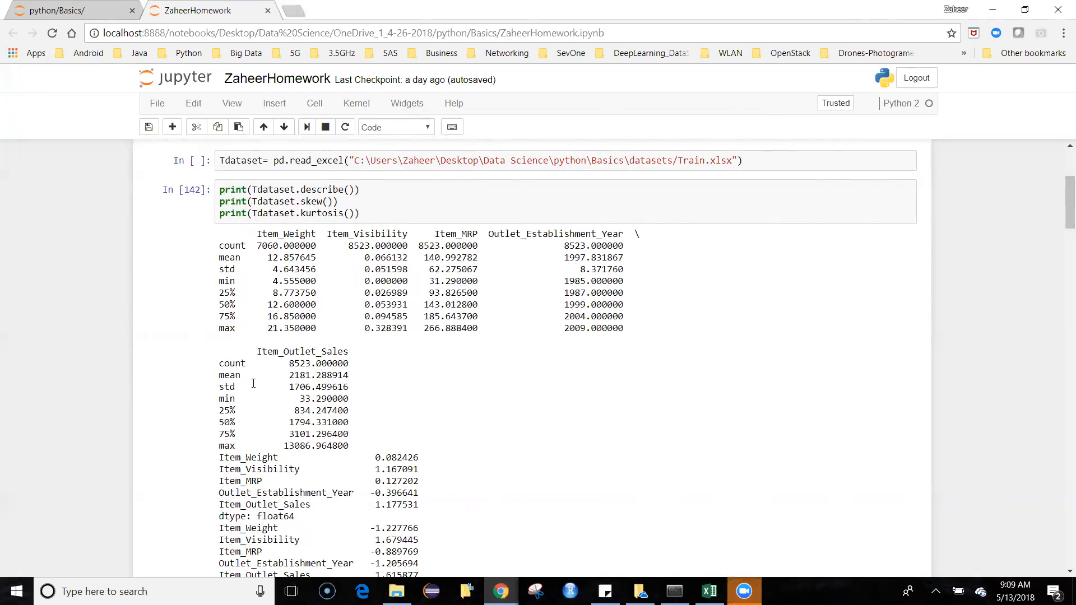
pyautogui.moveTo(288, 375); pyautogui.dragTo(362, 377)
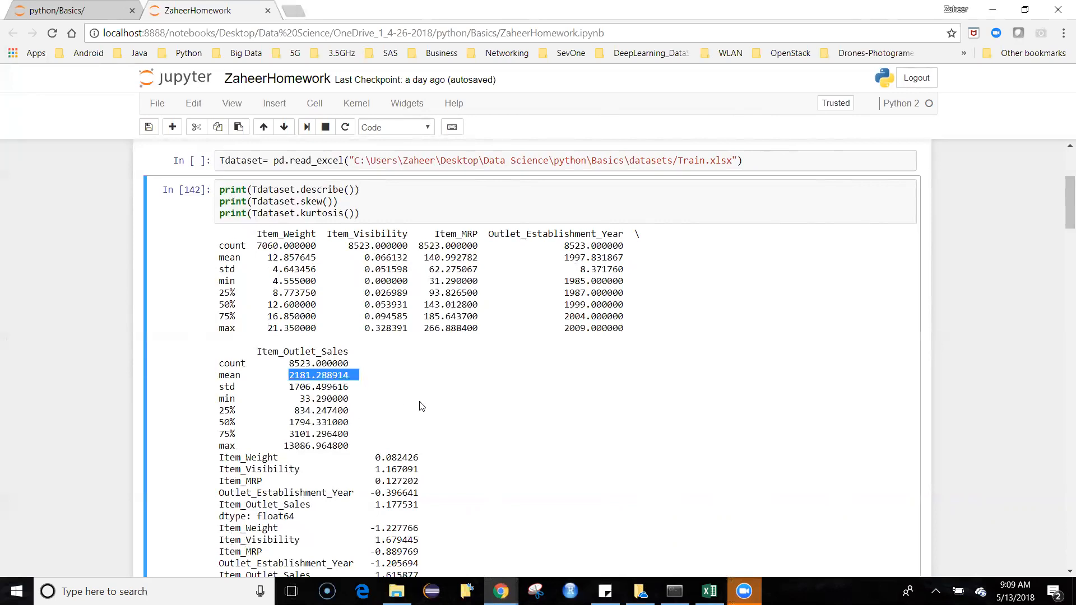
# Step: Highlight the 25%, 50% and 75% rows of Item_Outlet_Sales, then the 50% median row to examine it
pyautogui.scroll(-1, 437, 406)
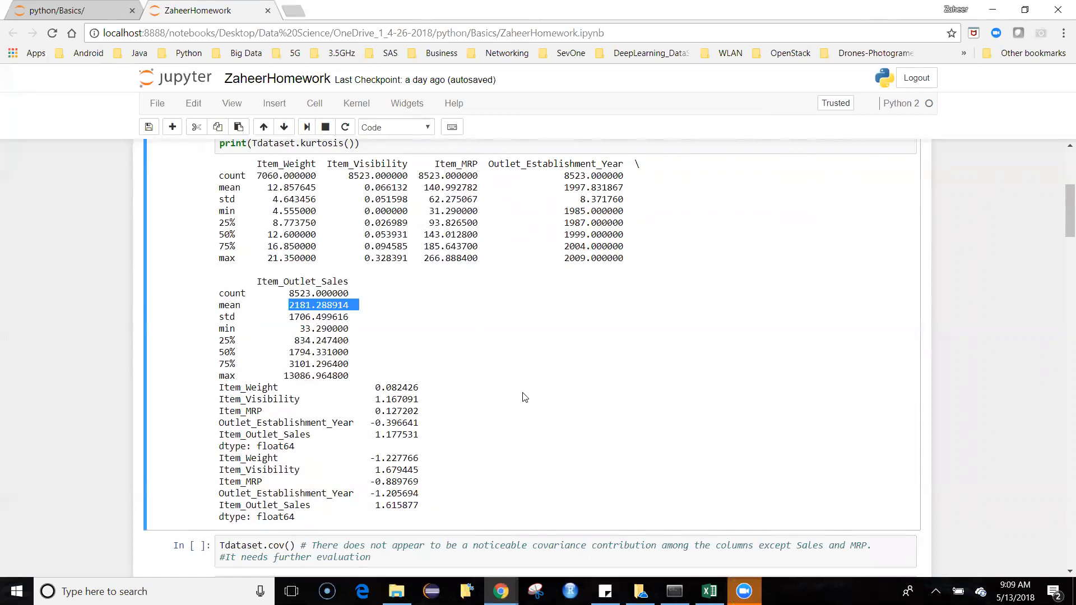
pyautogui.click(220, 340)
pyautogui.moveTo(220, 340); pyautogui.dragTo(349, 366)
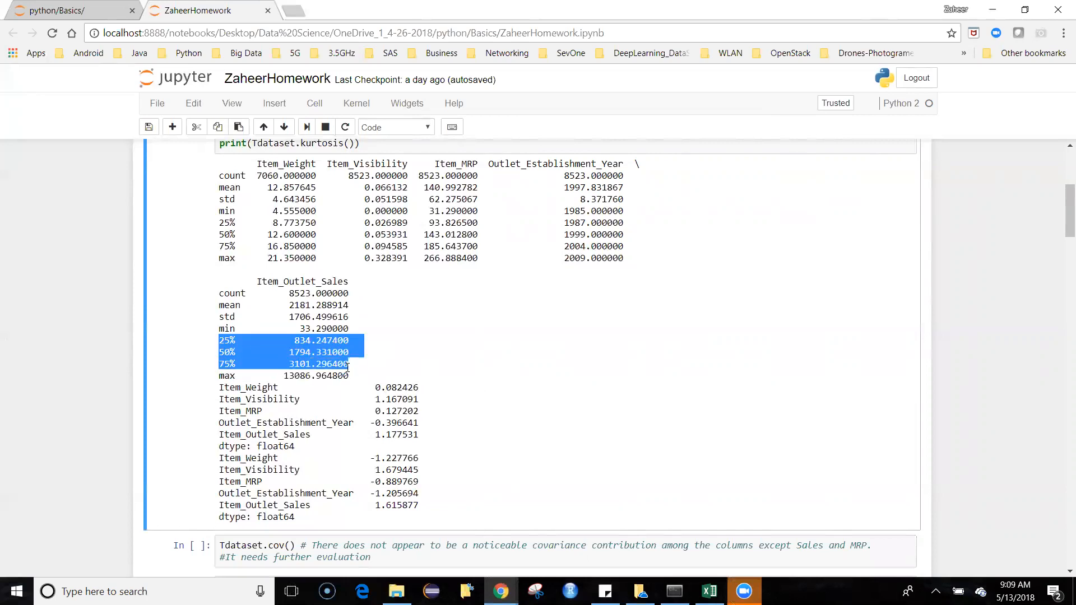
pyautogui.click(274, 360)
pyautogui.moveTo(285, 352); pyautogui.dragTo(348, 353)
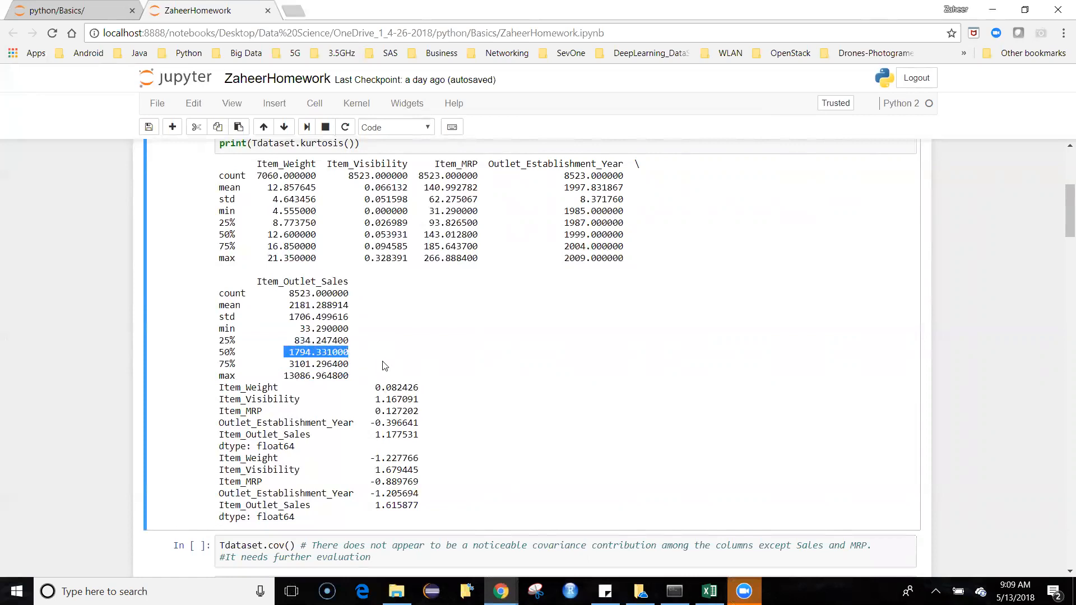
pyautogui.click(382, 362)
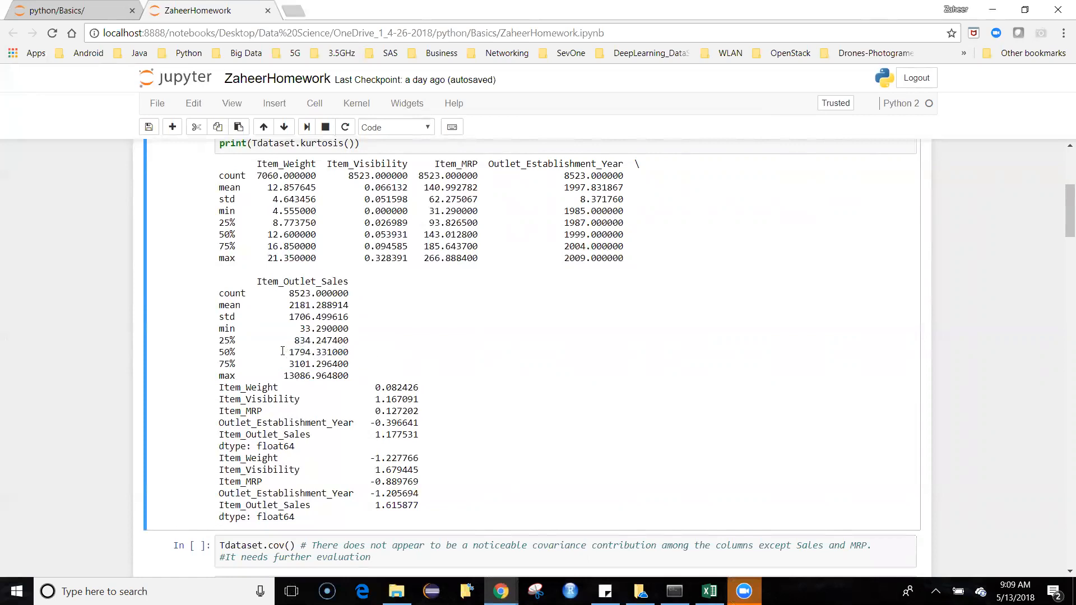
pyautogui.moveTo(287, 352); pyautogui.dragTo(349, 352)
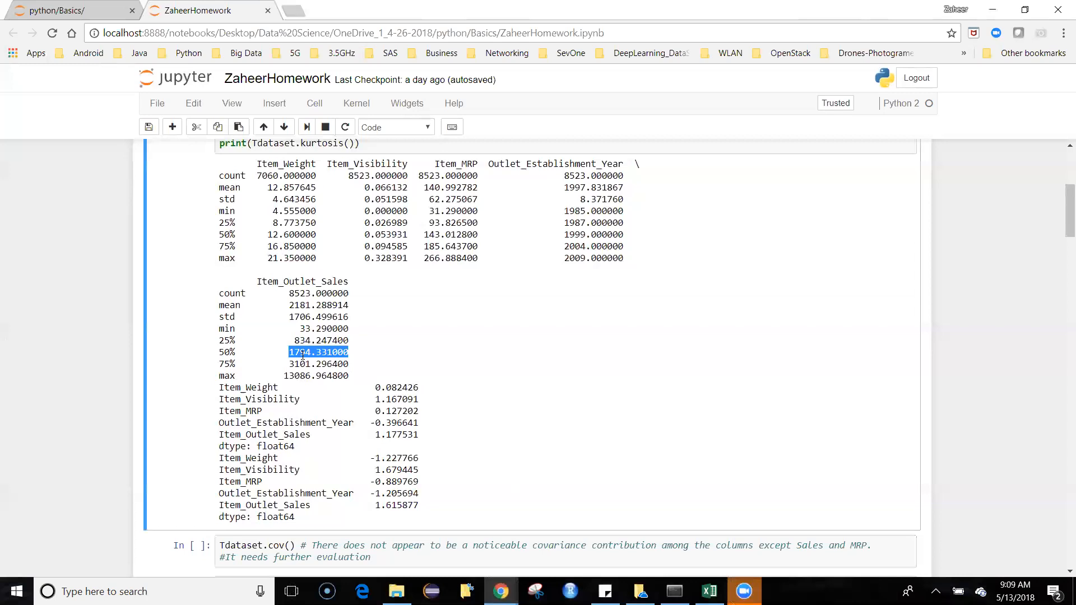
pyautogui.click(219, 355)
pyautogui.moveTo(219, 355); pyautogui.dragTo(343, 357)
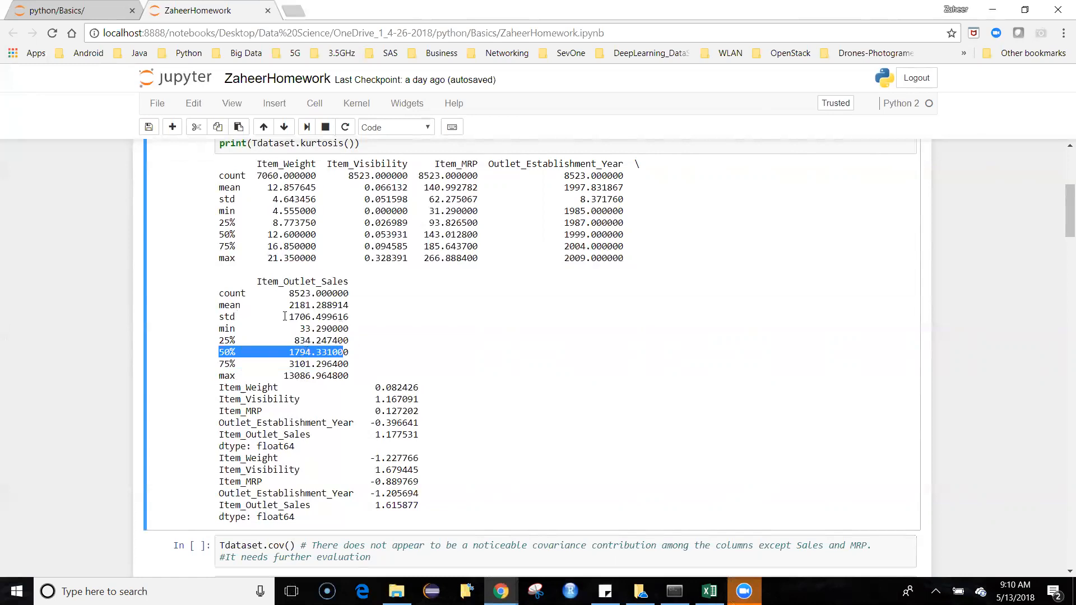
# Step: Highlight the standard deviation, minimum and maximum values of Item_Outlet_Sales in the statistics output
pyautogui.moveTo(285, 317); pyautogui.dragTo(353, 315)
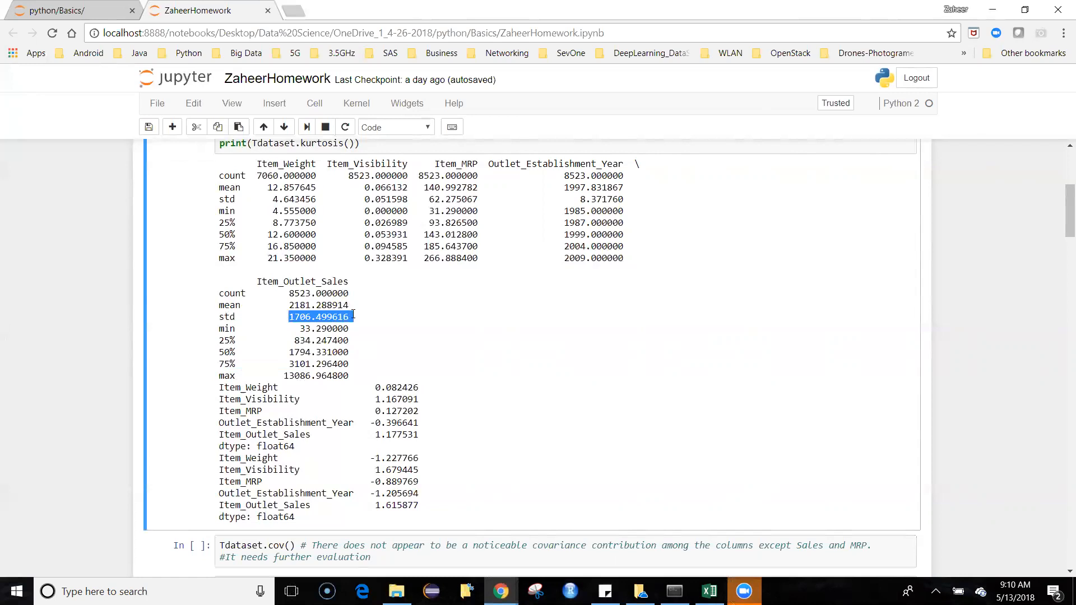
pyautogui.click(357, 318)
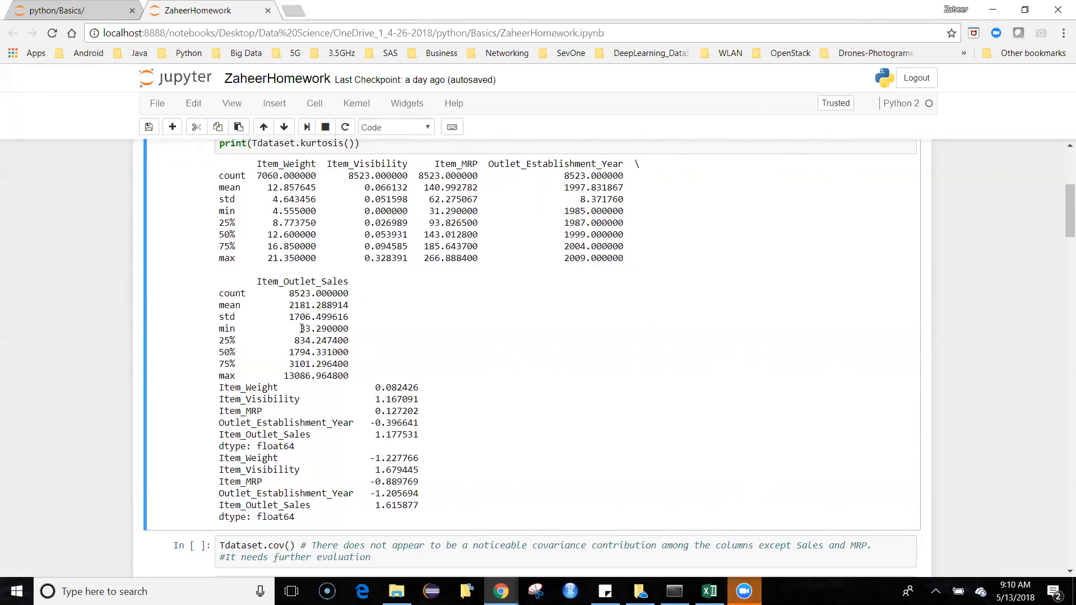
pyautogui.moveTo(302, 329); pyautogui.dragTo(349, 329)
pyautogui.moveTo(281, 377); pyautogui.dragTo(366, 378)
pyautogui.click(384, 366)
# Step: Try to run the Tdataset.cov() cell below the descriptive statistics output
pyautogui.scroll(-1, 573, 474)
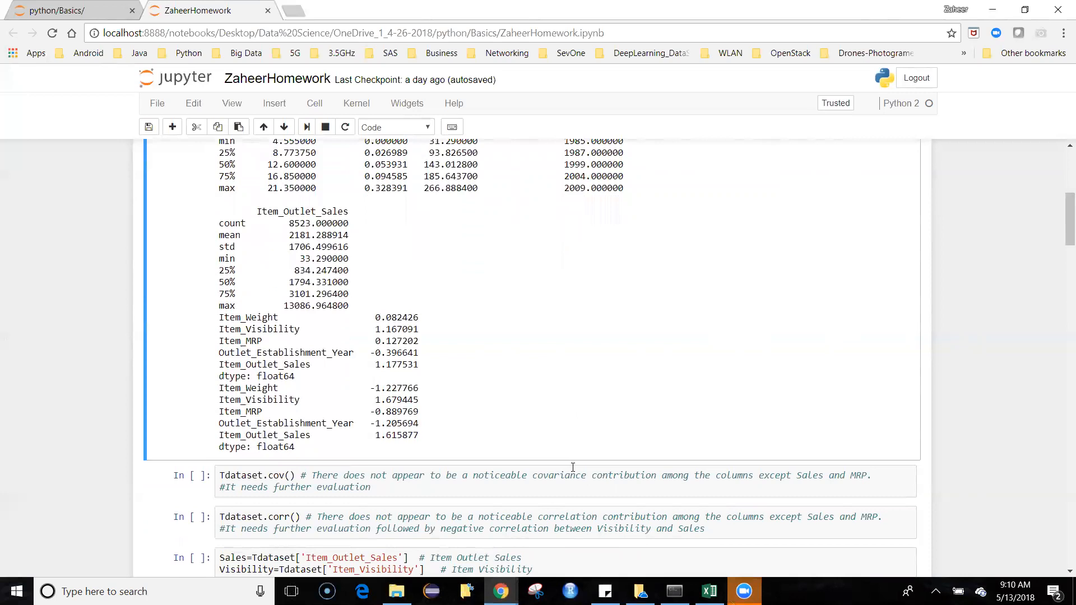
pyautogui.scroll(-1, 573, 466)
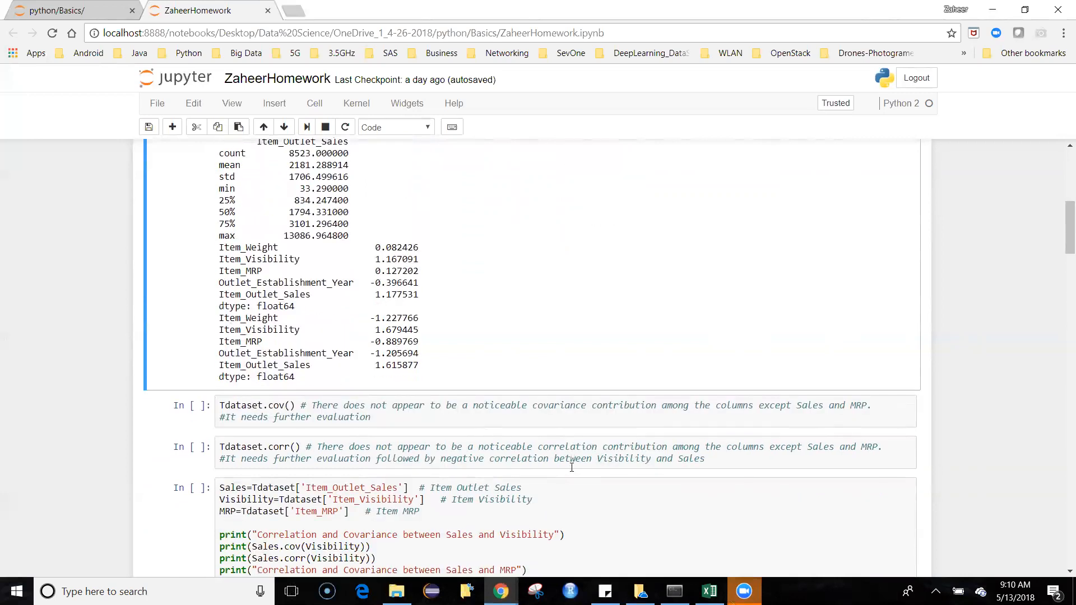
pyautogui.scroll(-1, 571, 468)
pyautogui.click(509, 348)
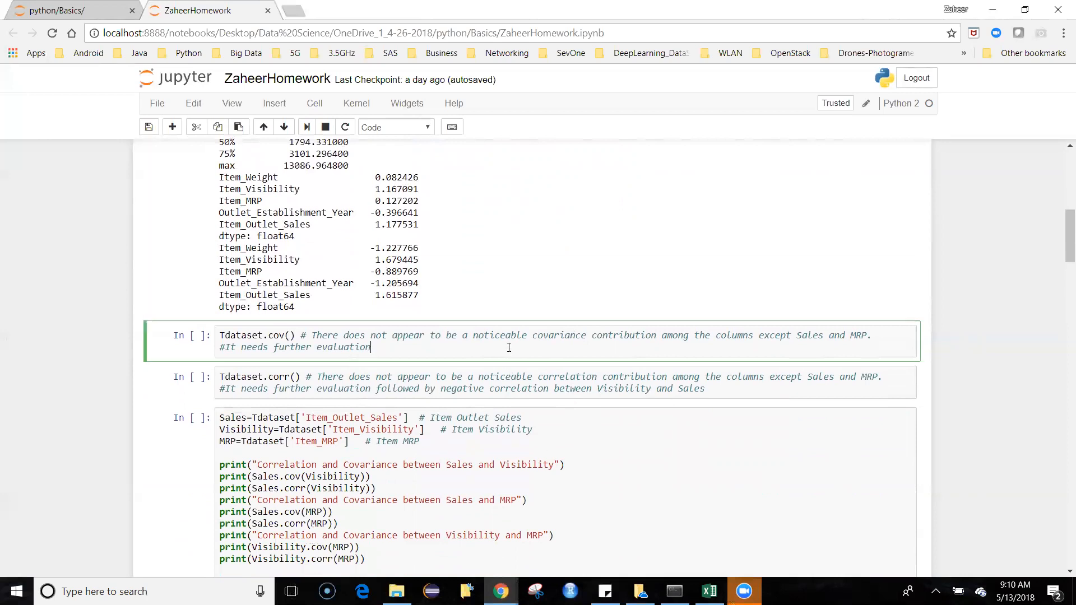
pyautogui.hotkey('shift', 'Return')
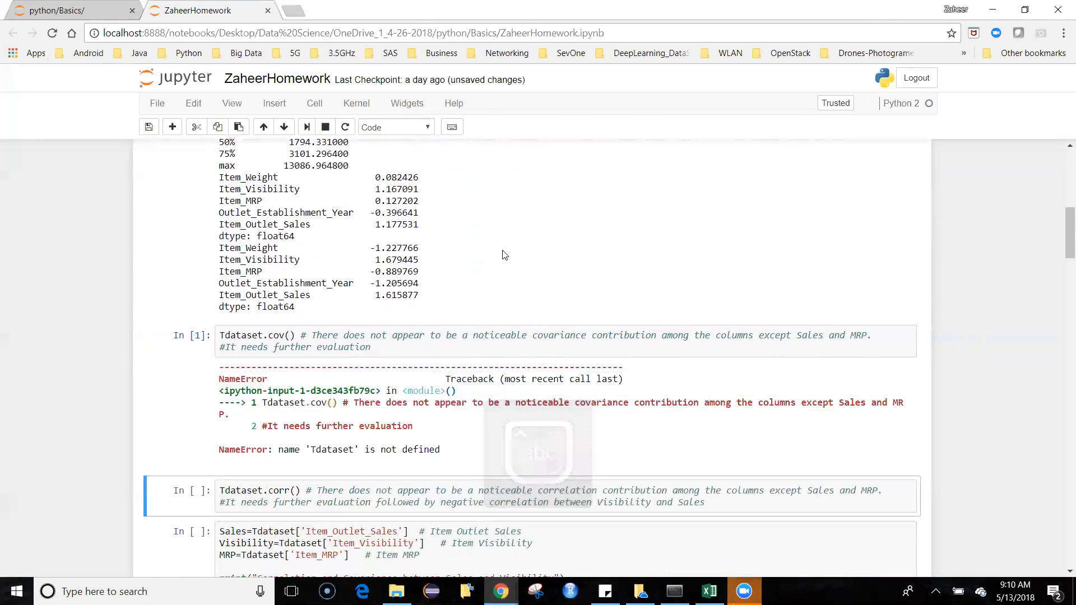
# Step: Rerun the notebook cells in order from the library imports at the start through the Tdataset.cov() cell
pyautogui.scroll(5, 505, 250)
pyautogui.scroll(2, 792, 289)
pyautogui.click(650, 254)
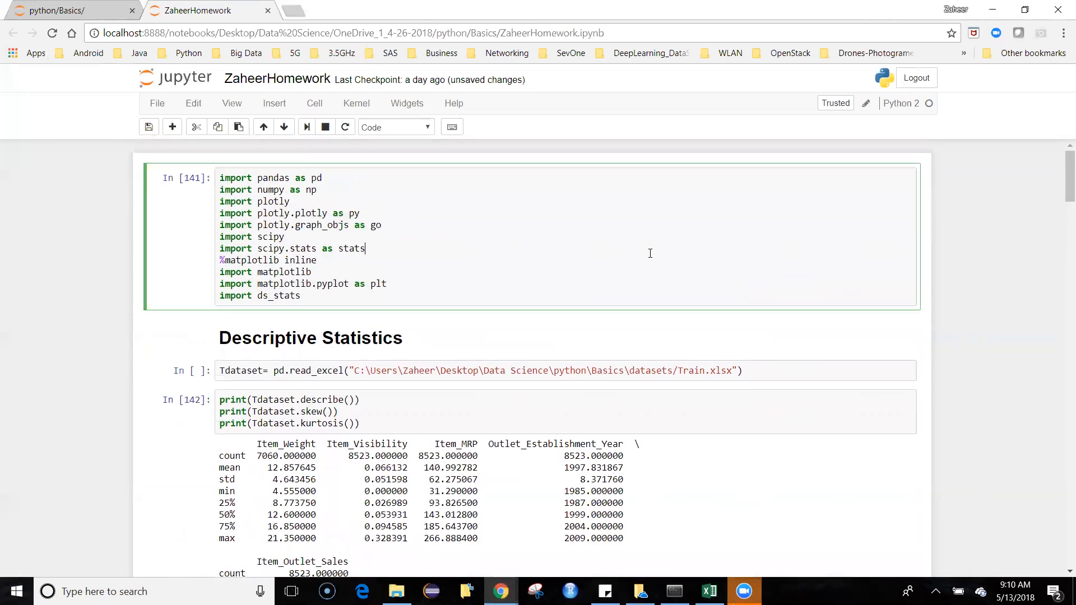
pyautogui.hotkey('shift', 'Return')
pyautogui.hotkey('shift', 'Return')
pyautogui.hotkey('shift', 'Return')
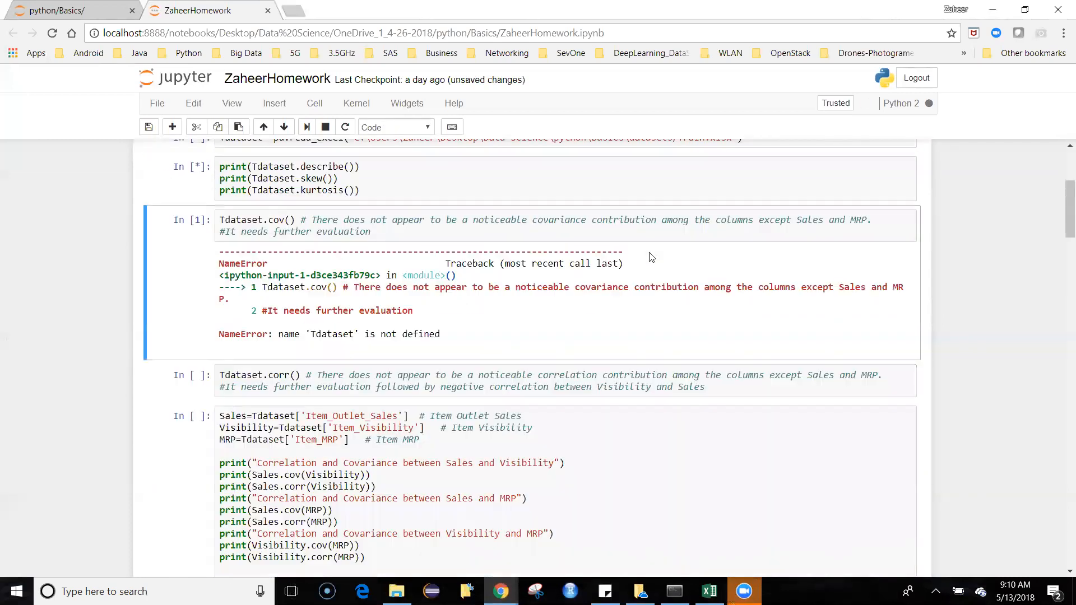
pyautogui.hotkey('shift', 'Return')
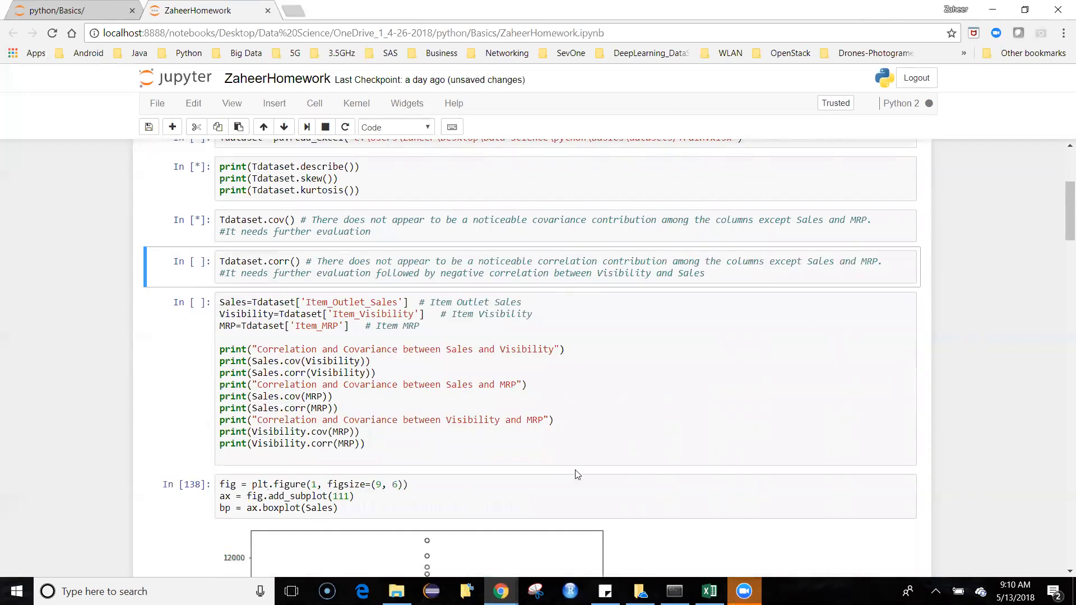
pyautogui.click(499, 231)
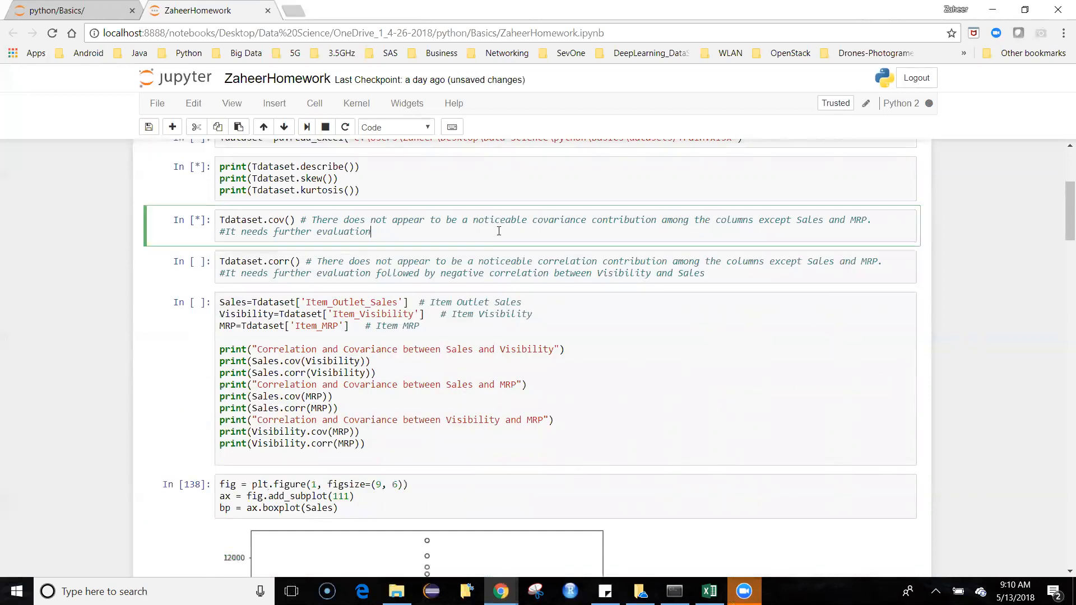
pyautogui.hotkey('shift', 'Return')
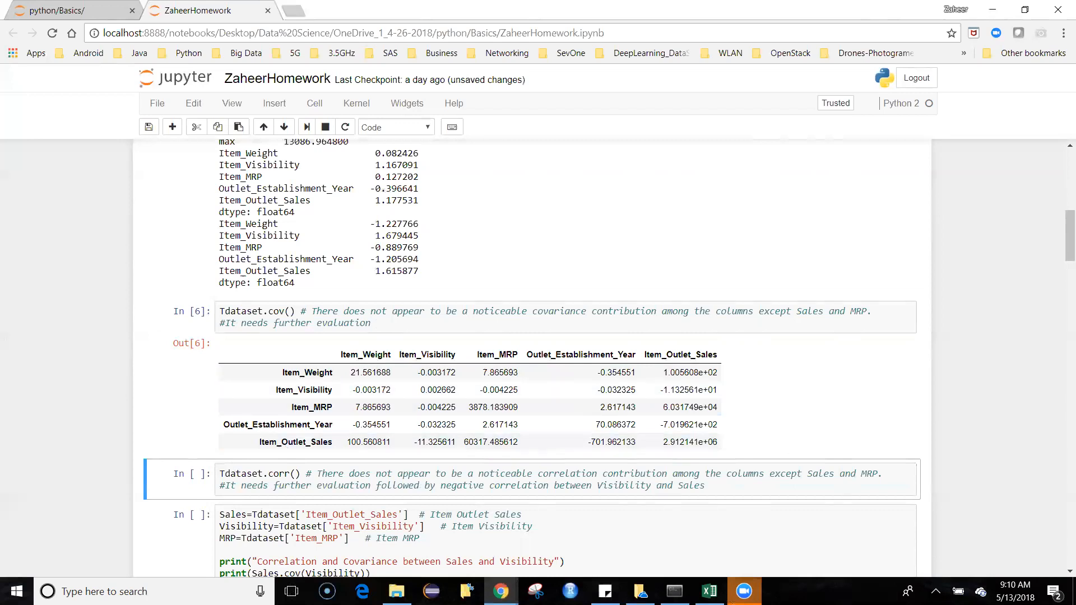
# Step: Run the Tdataset.corr() cell and examine its correlation table alongside the covariance table
pyautogui.scroll(-1, 745, 437)
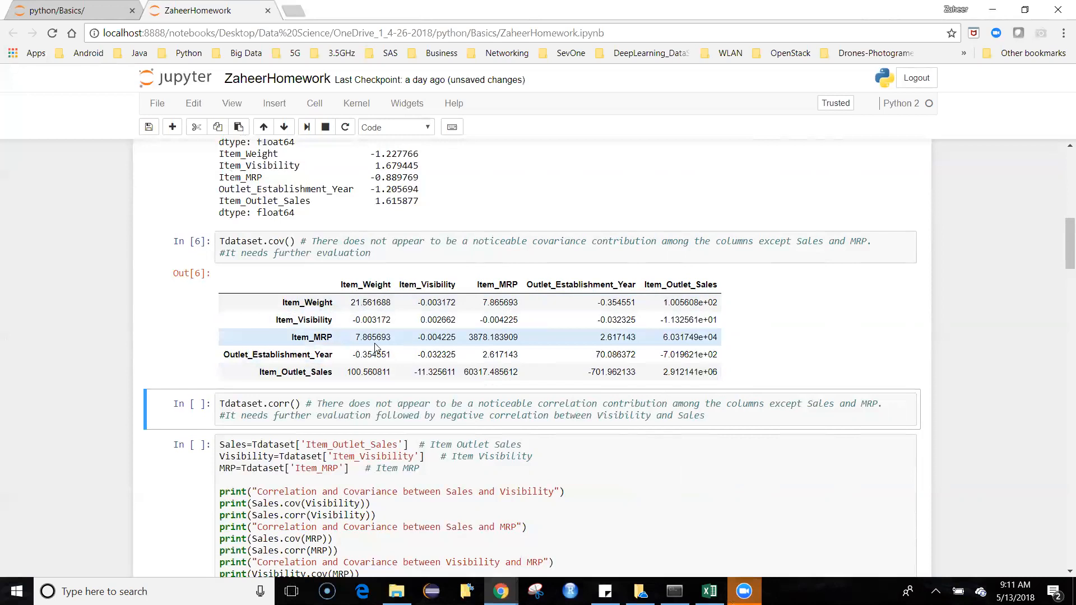
pyautogui.click(726, 416)
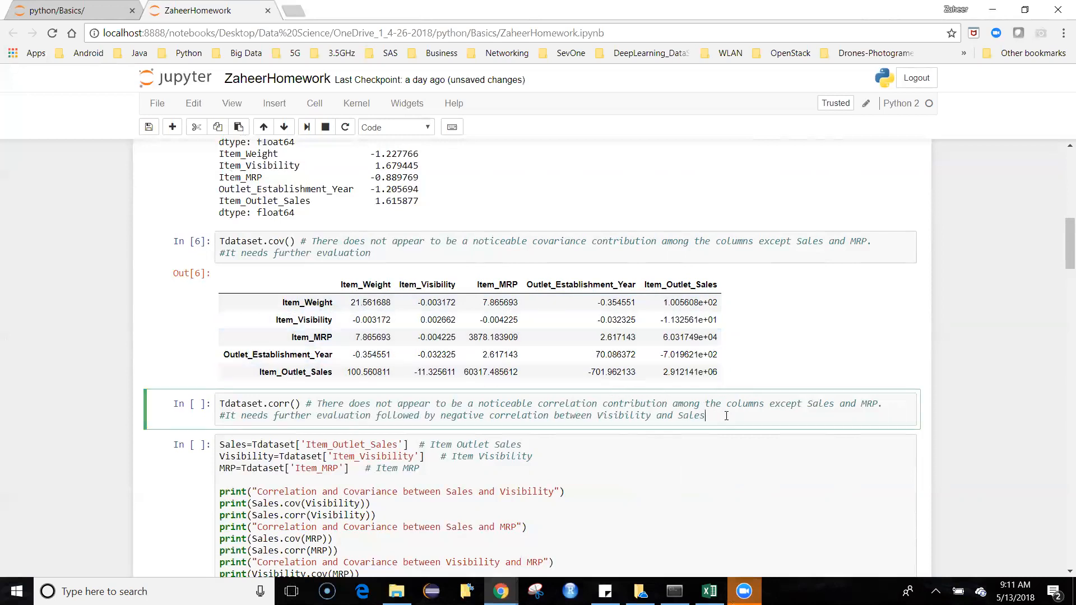
pyautogui.hotkey('shift', 'Return')
pyautogui.scroll(-1, 644, 408)
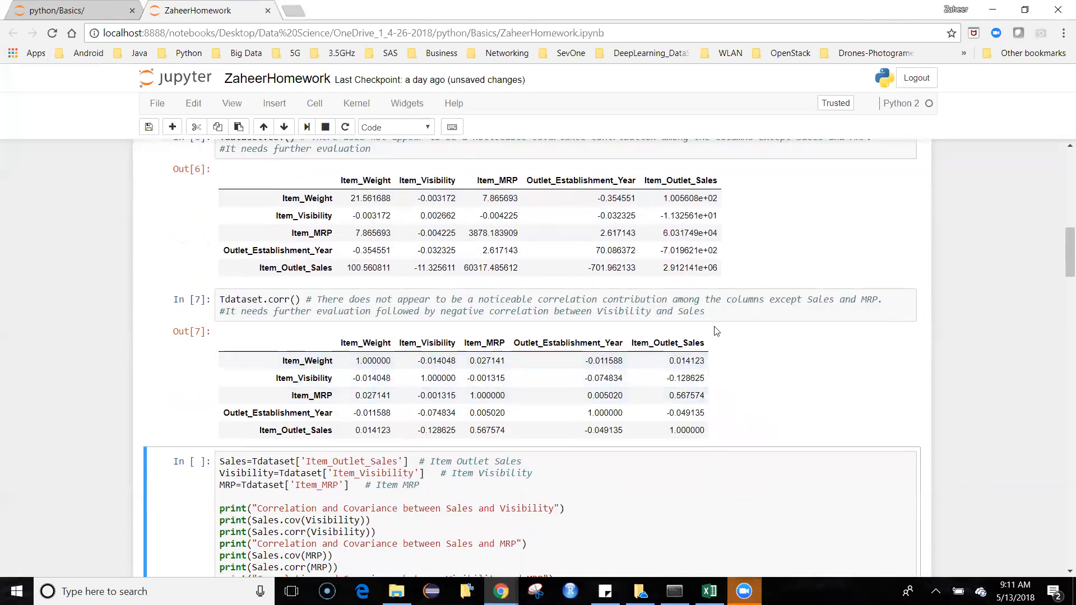
pyautogui.scroll(1, 753, 336)
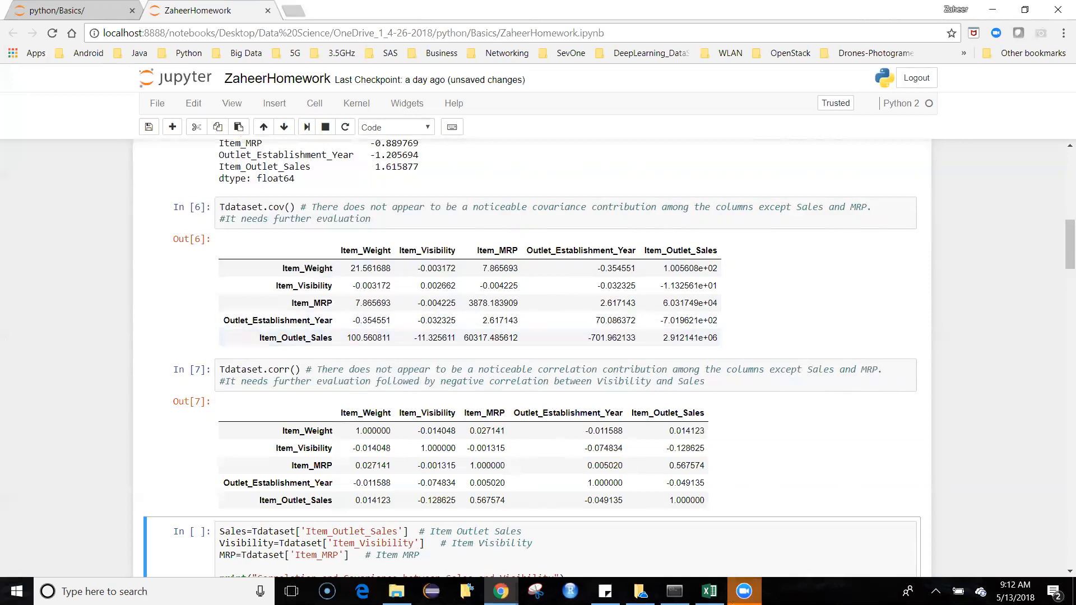
# Step: Switch to Train.csv in Excel, examine the Item_MRP column from its first data value, and return to the notebook
pyautogui.click(709, 592)
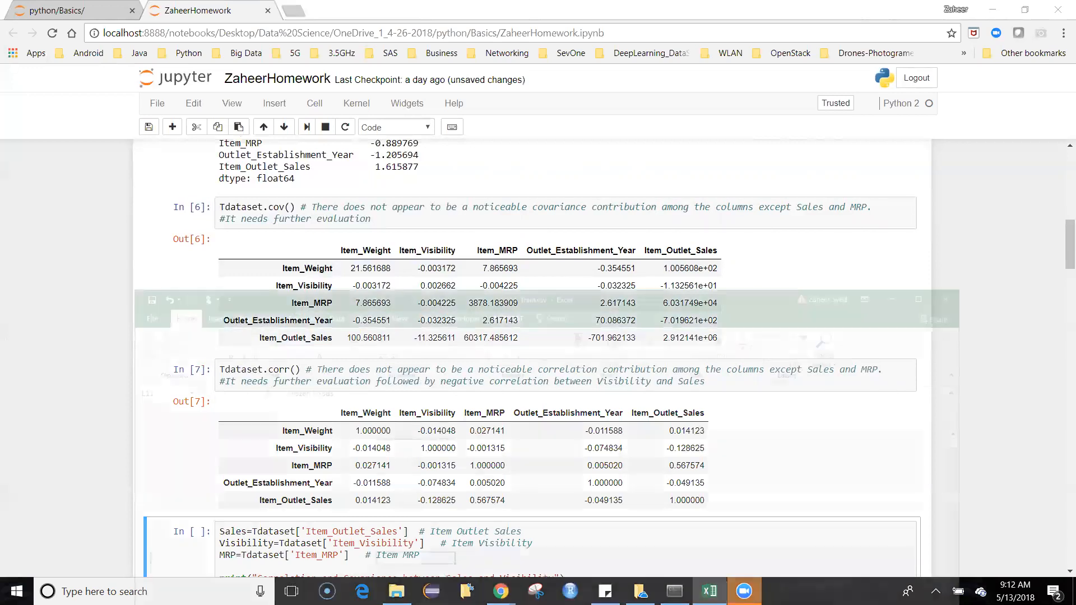
pyautogui.moveTo(597, 231); pyautogui.dragTo(647, 25)
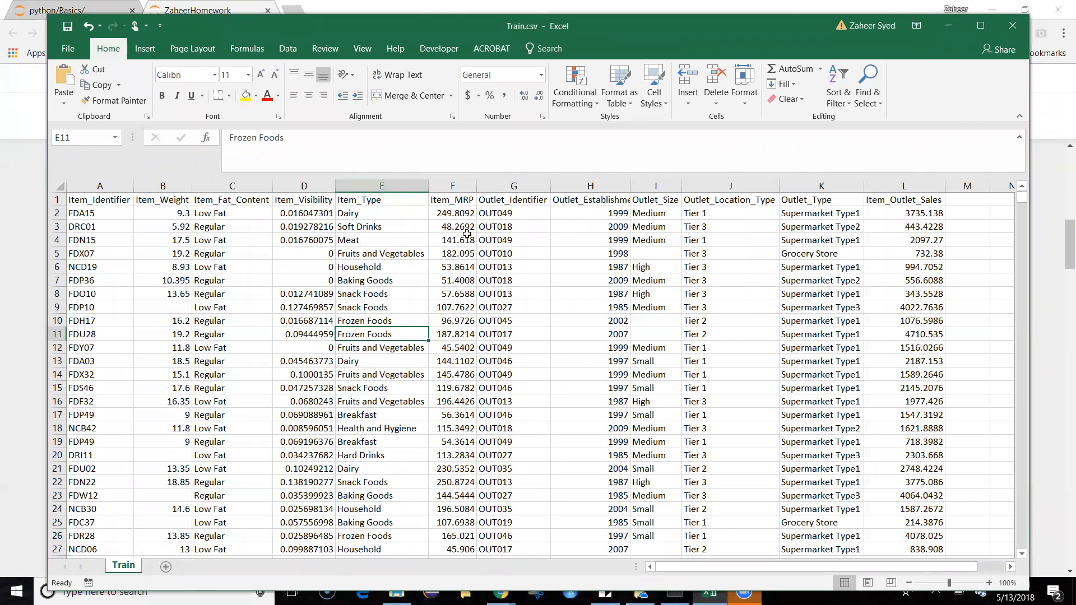
pyautogui.click(466, 216)
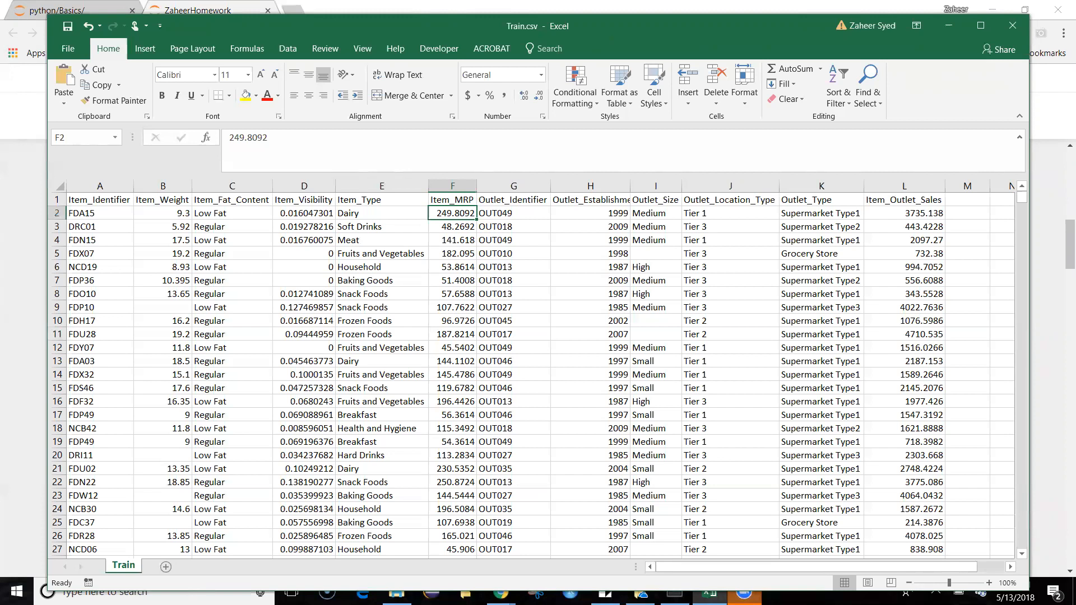
pyautogui.moveTo(599, 35); pyautogui.dragTo(595, 567)
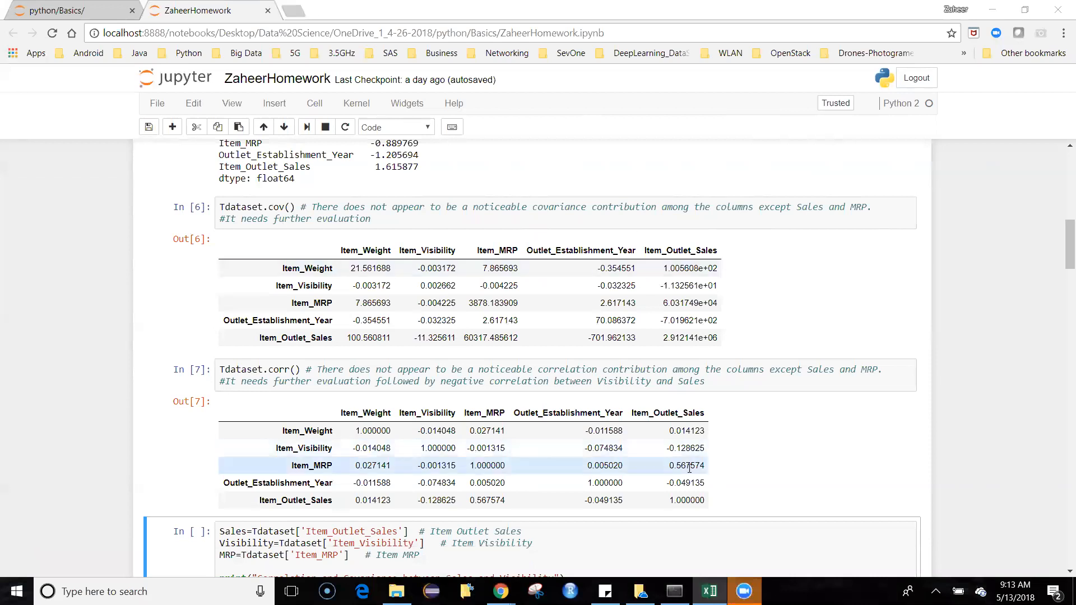
# Step: Compare the covariance and correlation tables and read the code cell on Sales, Visibility and MRP below them
pyautogui.click(791, 483)
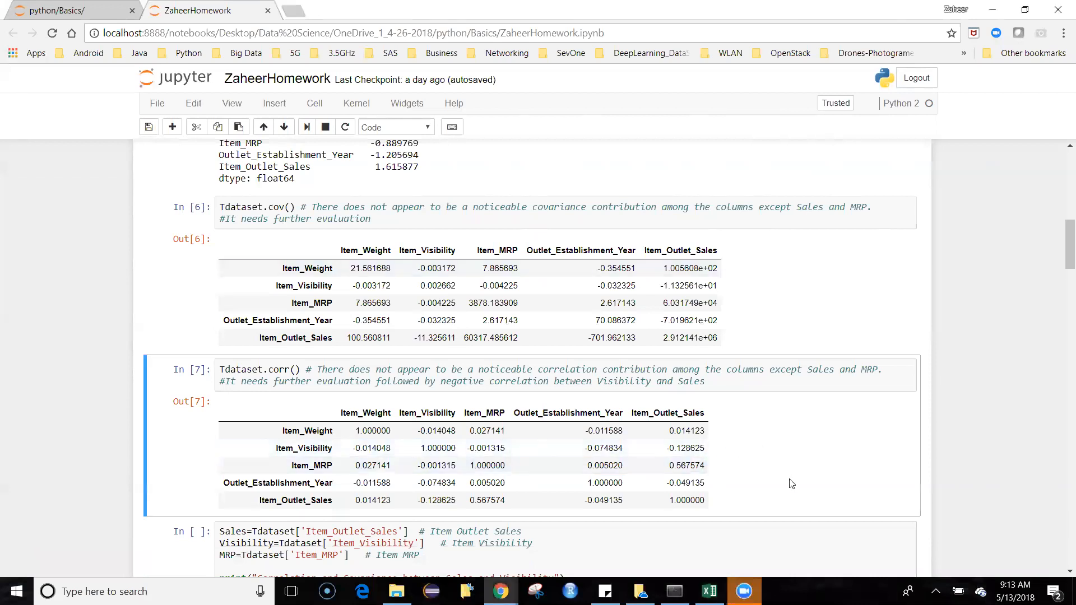
pyautogui.scroll(-5, 792, 483)
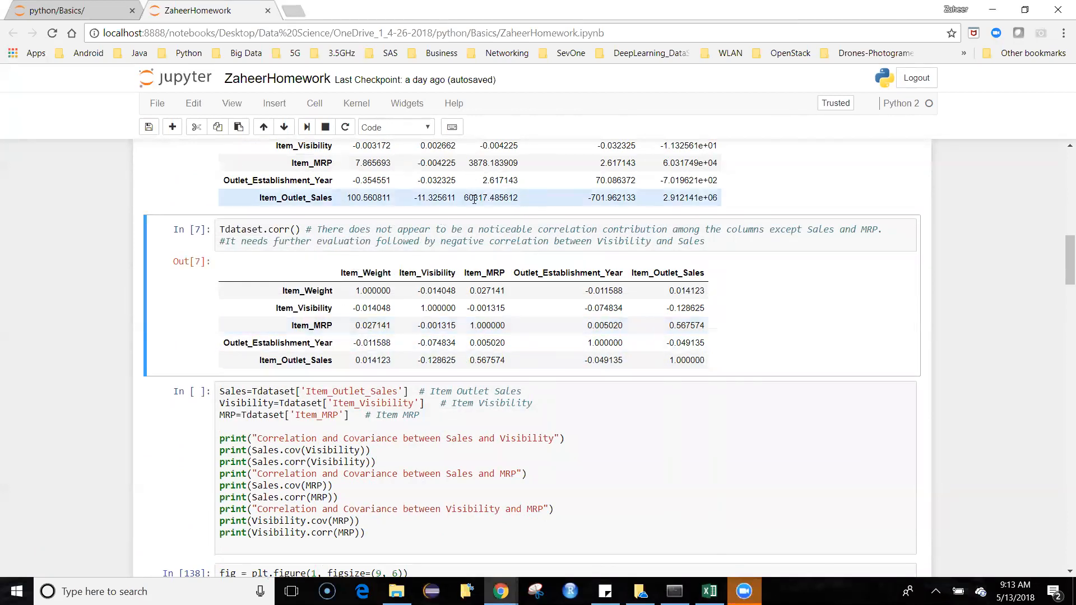
pyautogui.scroll(3, 474, 221)
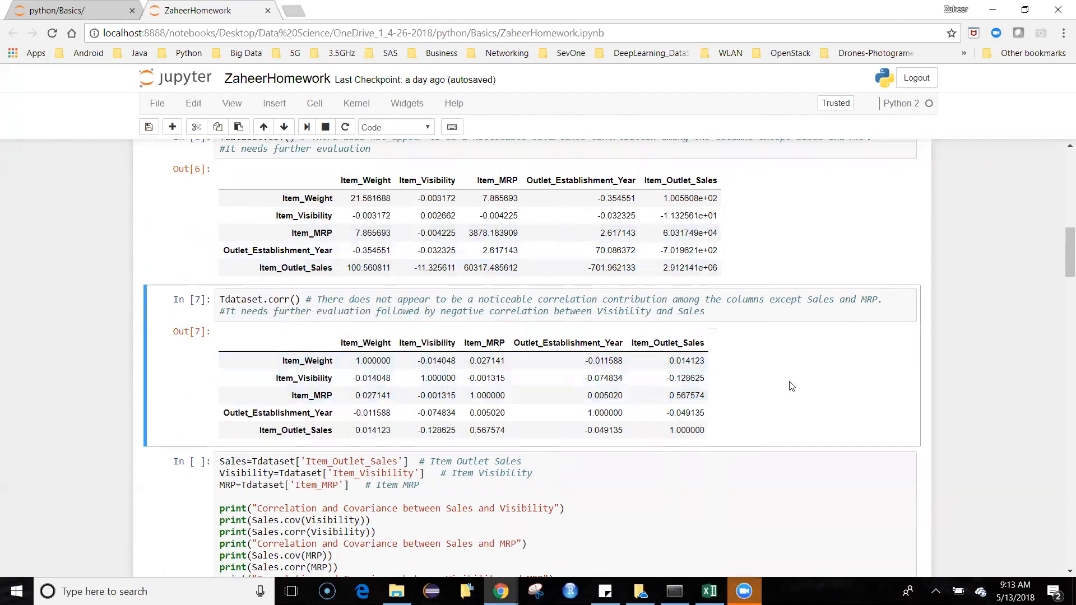
pyautogui.scroll(-1, 732, 385)
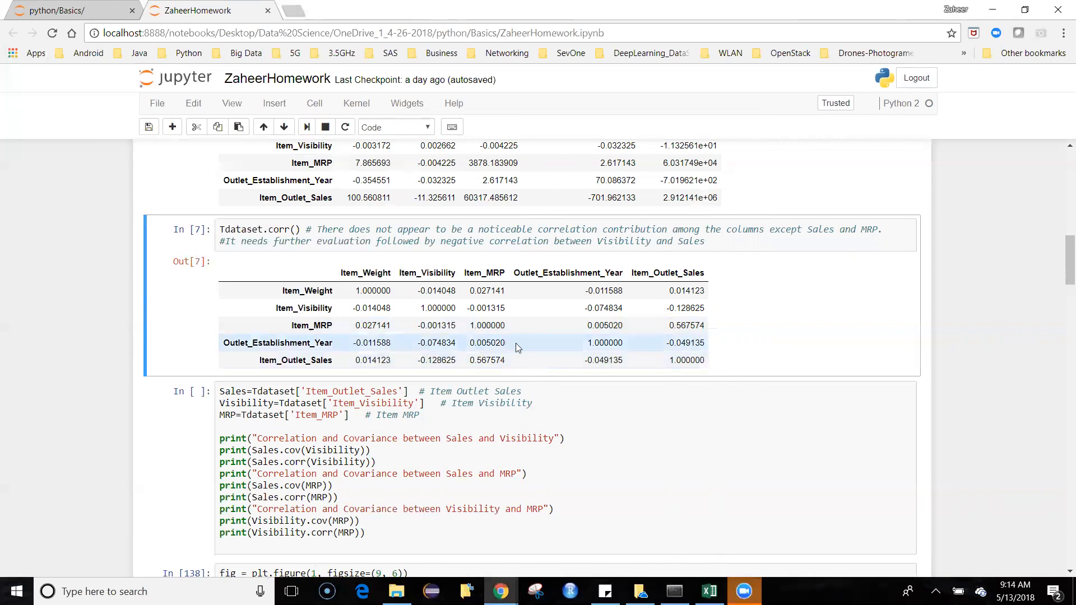
pyautogui.scroll(-1, 515, 346)
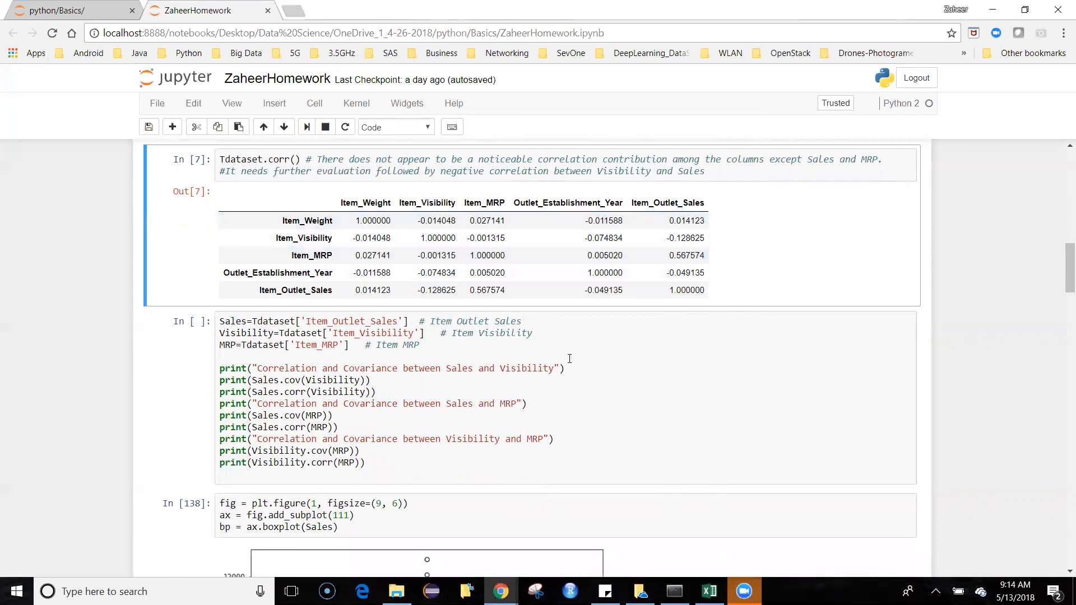
pyautogui.scroll(-1, 570, 361)
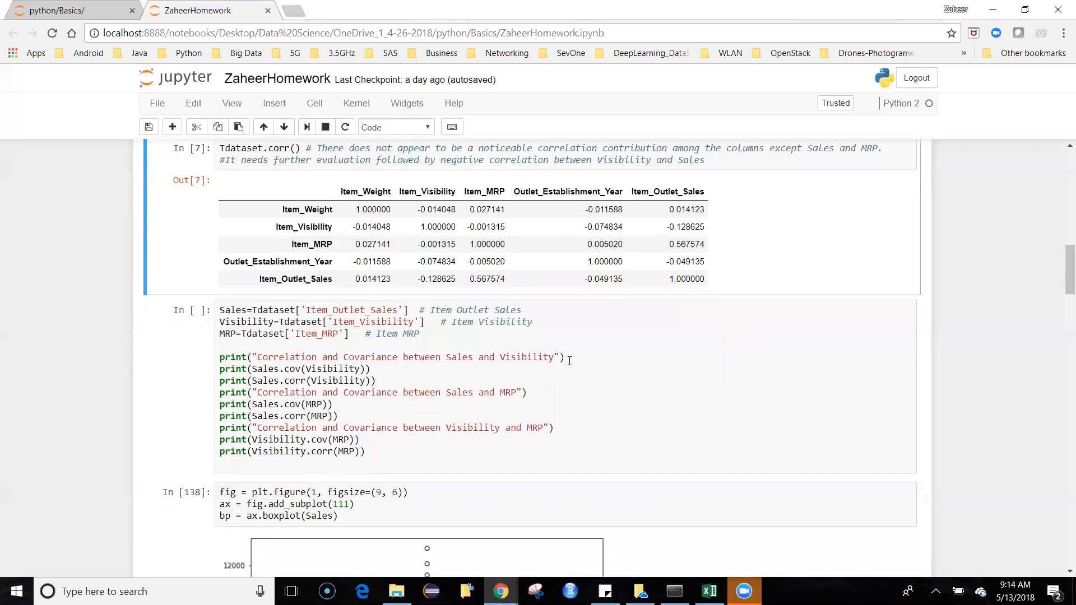
pyautogui.scroll(-1, 569, 361)
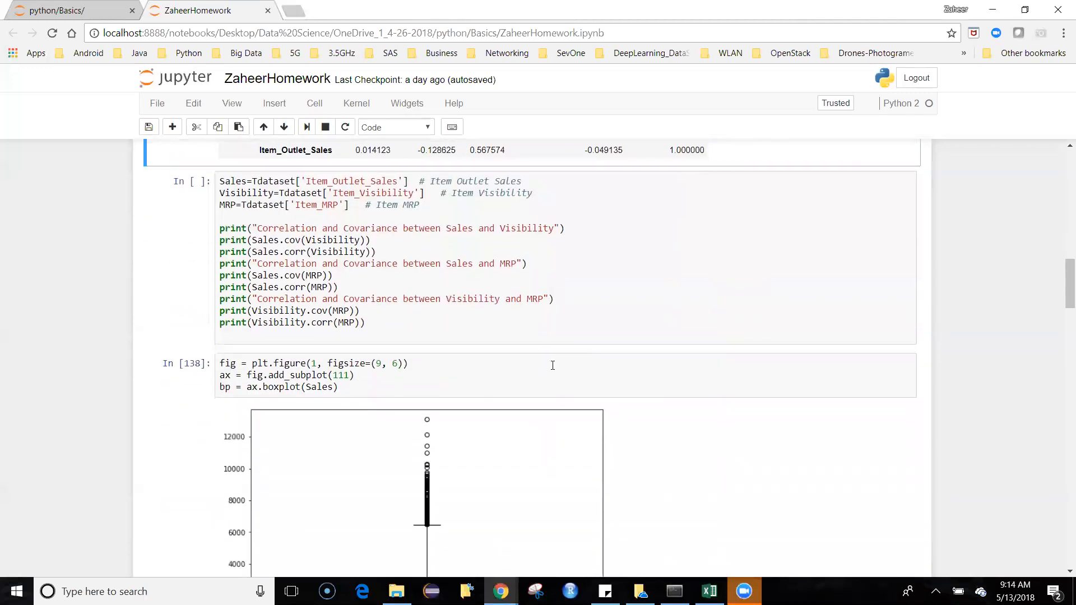
# Step: Run the cell that prints covariance and correlation for each pair of Sales, Visibility and MRP
pyautogui.scroll(1, 548, 355)
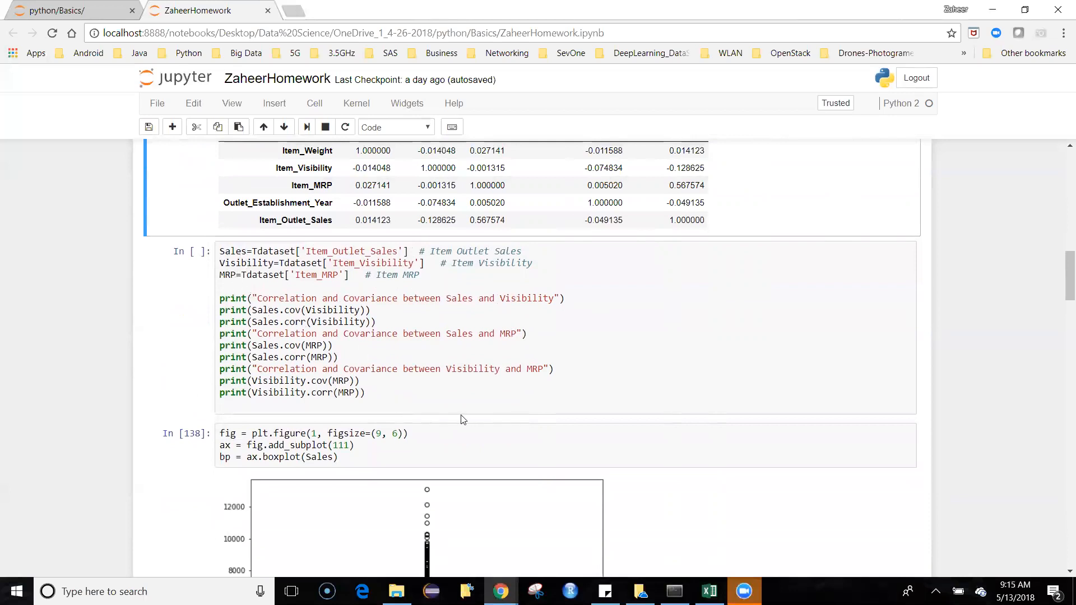
pyautogui.click(452, 397)
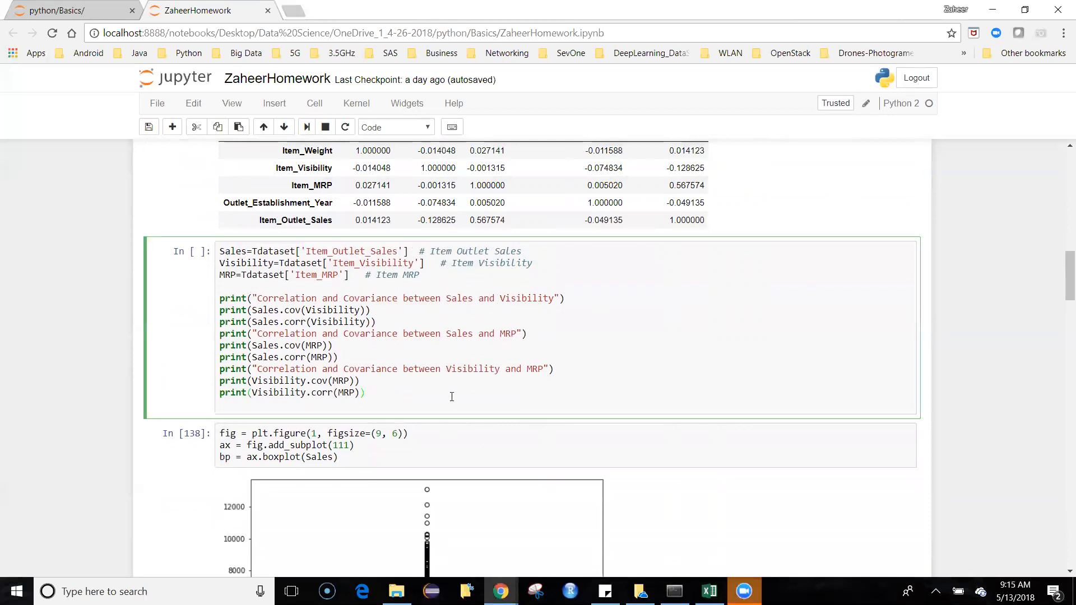
pyautogui.hotkey('shift', 'Return')
pyautogui.scroll(2, 456, 387)
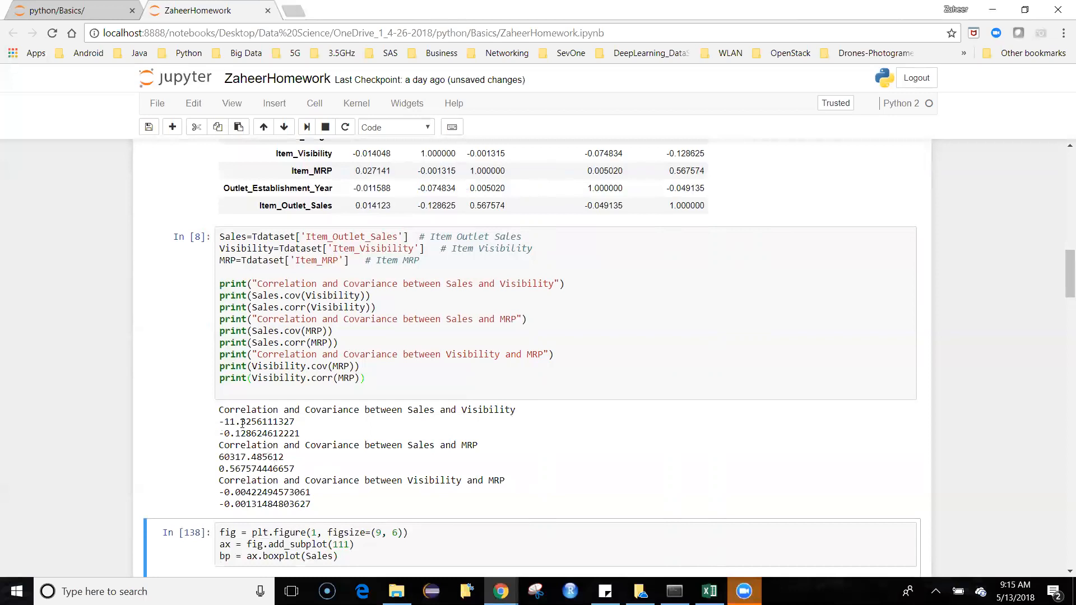
# Step: Highlight the covariance and correlation values between Sales and Visibility in the printed output, and clear the highlight
pyautogui.moveTo(301, 433); pyautogui.dragTo(220, 424)
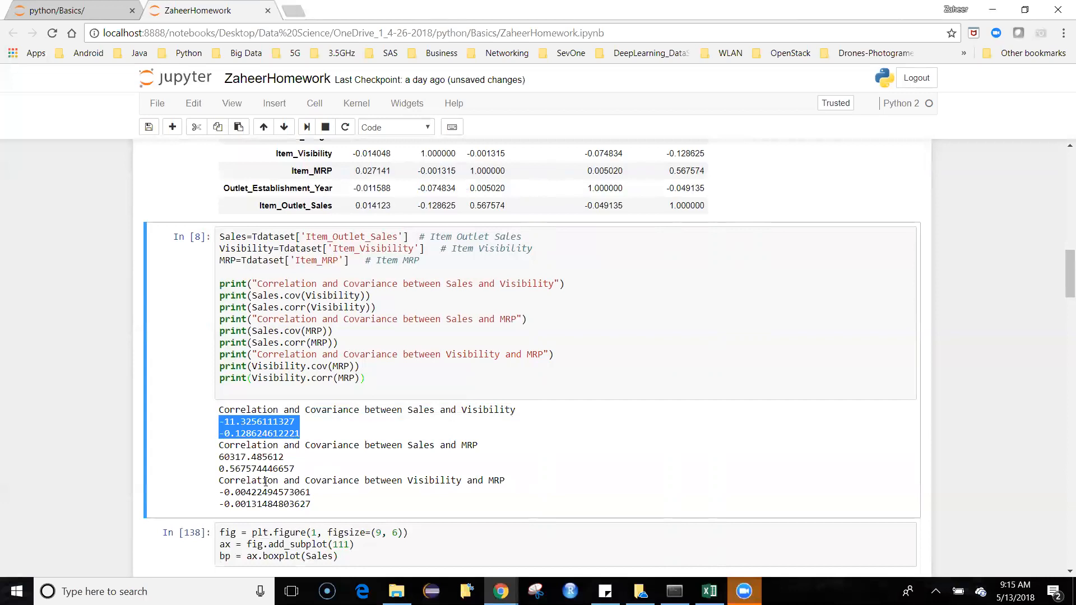
pyautogui.click(294, 473)
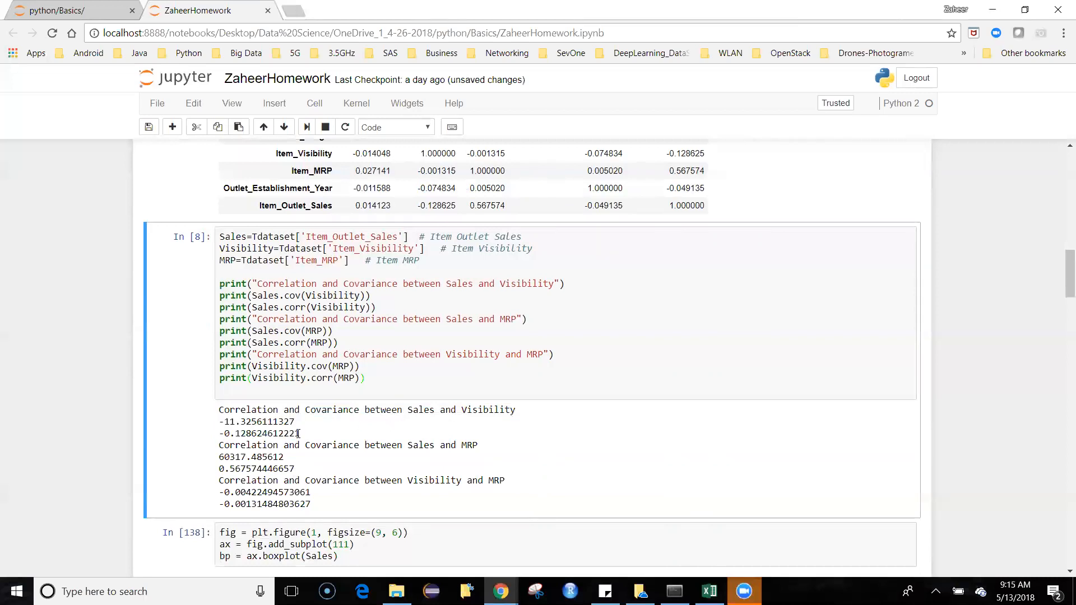
pyautogui.moveTo(298, 433); pyautogui.dragTo(219, 422)
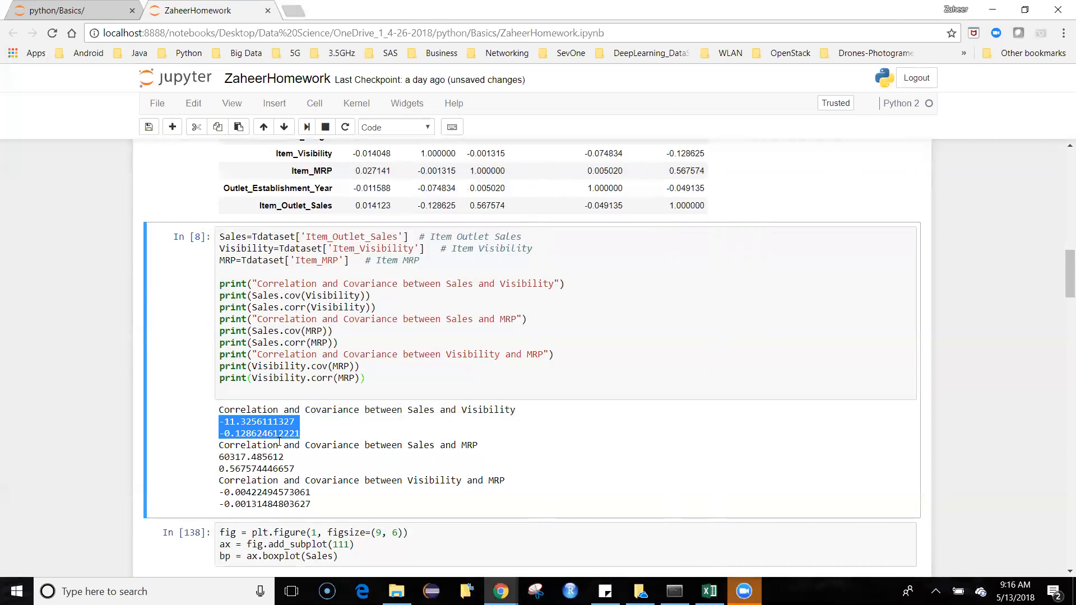
pyautogui.click(309, 440)
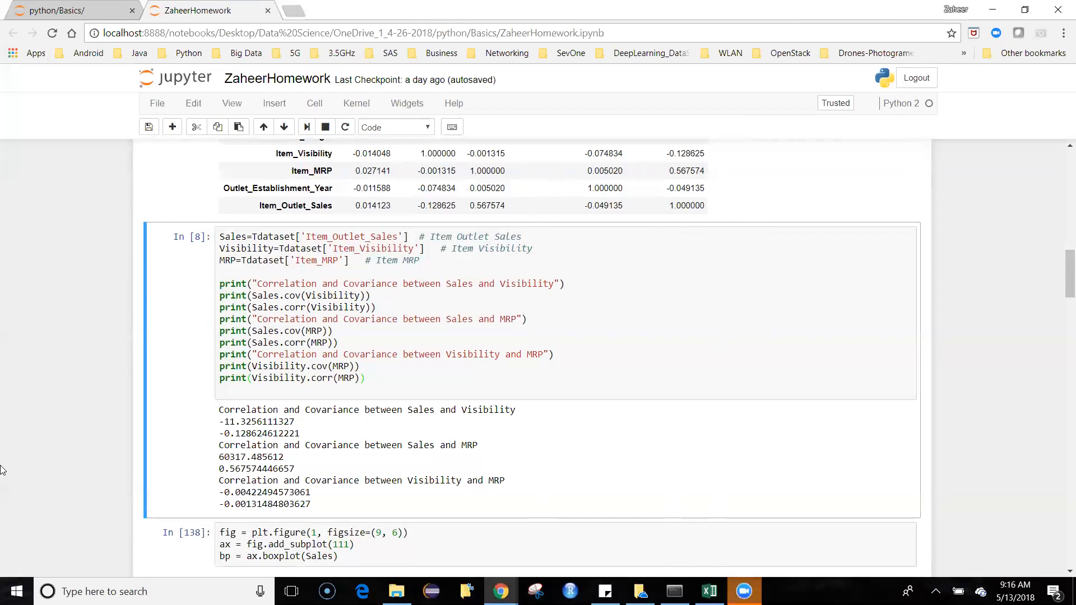
# Step: Examine the Sales box plot below the pairwise results and the start of the CI with sampling section
pyautogui.scroll(-1, 89, 446)
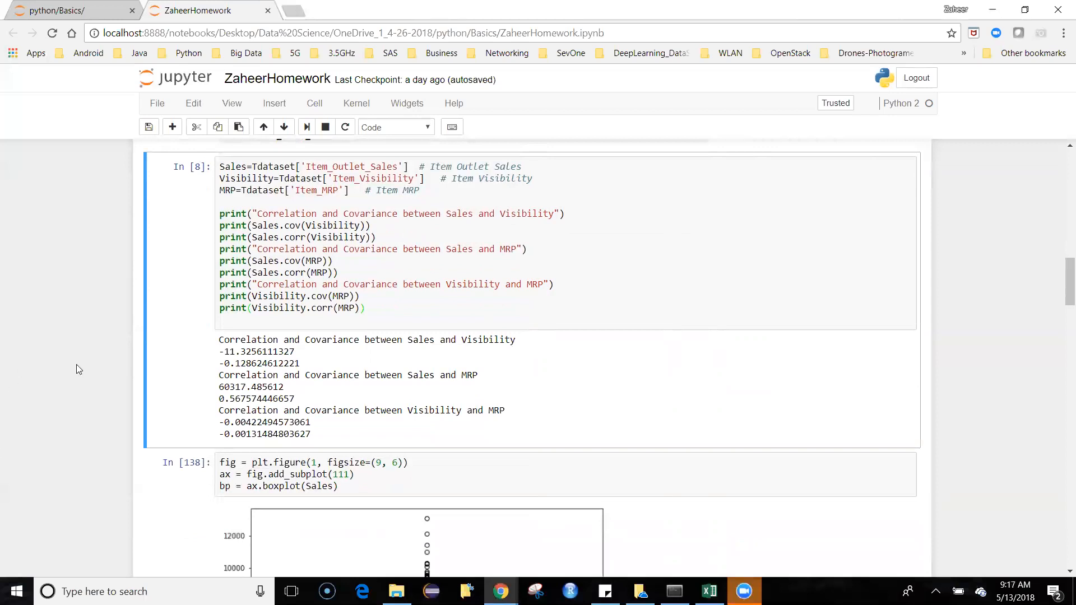
pyautogui.scroll(-1, 79, 369)
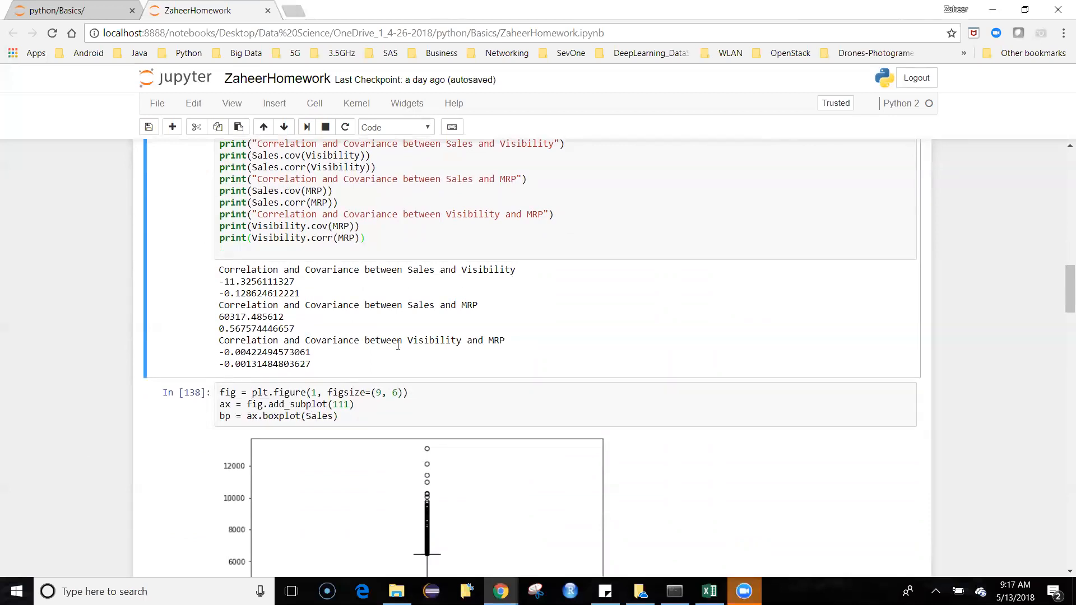
pyautogui.scroll(-1, 413, 350)
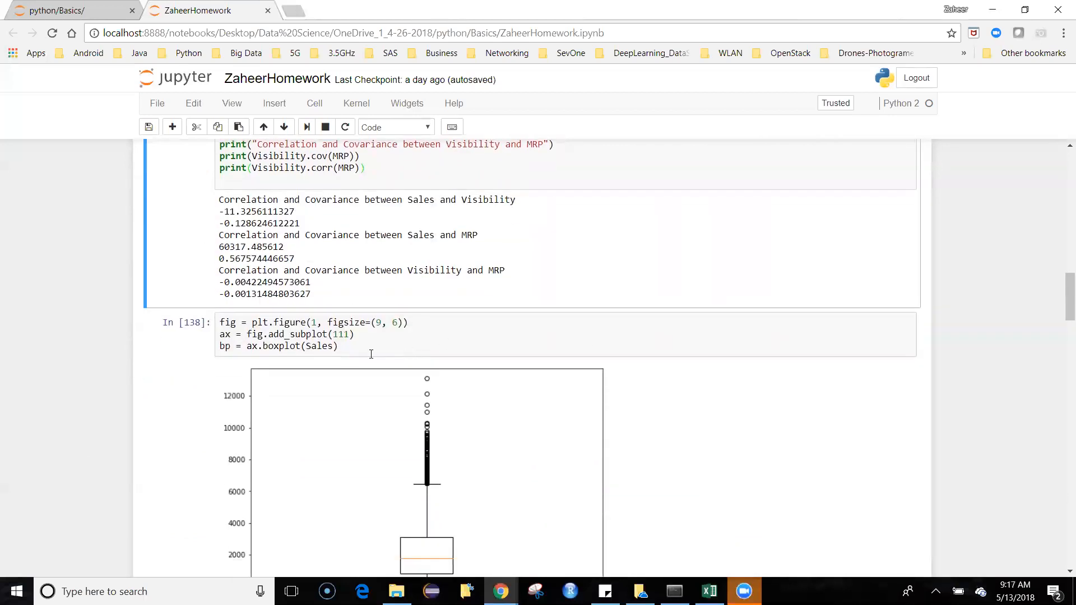
pyautogui.scroll(-1, 370, 344)
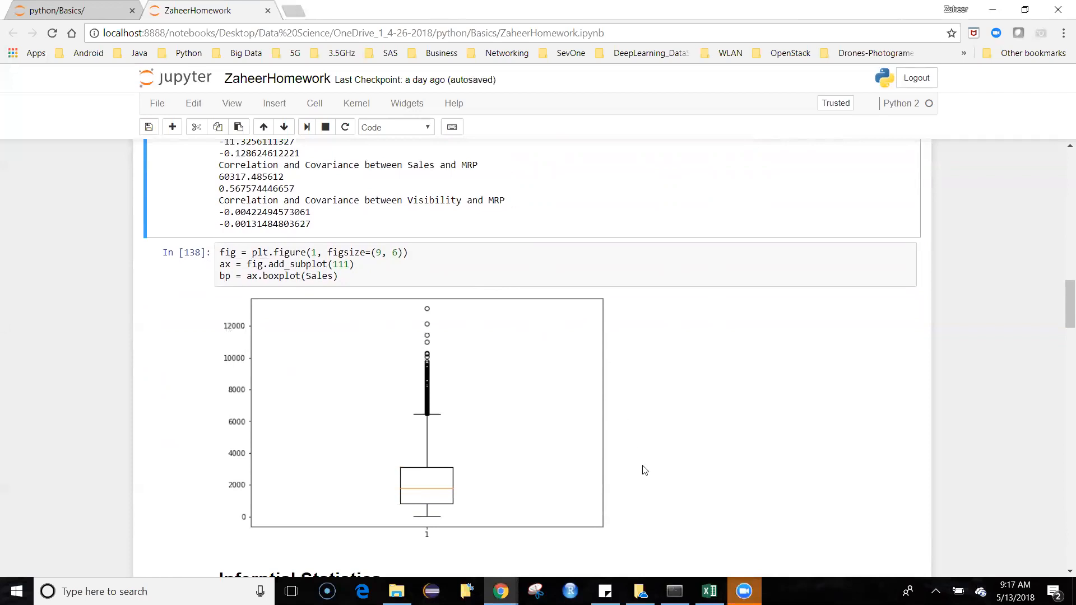
pyautogui.click(674, 592)
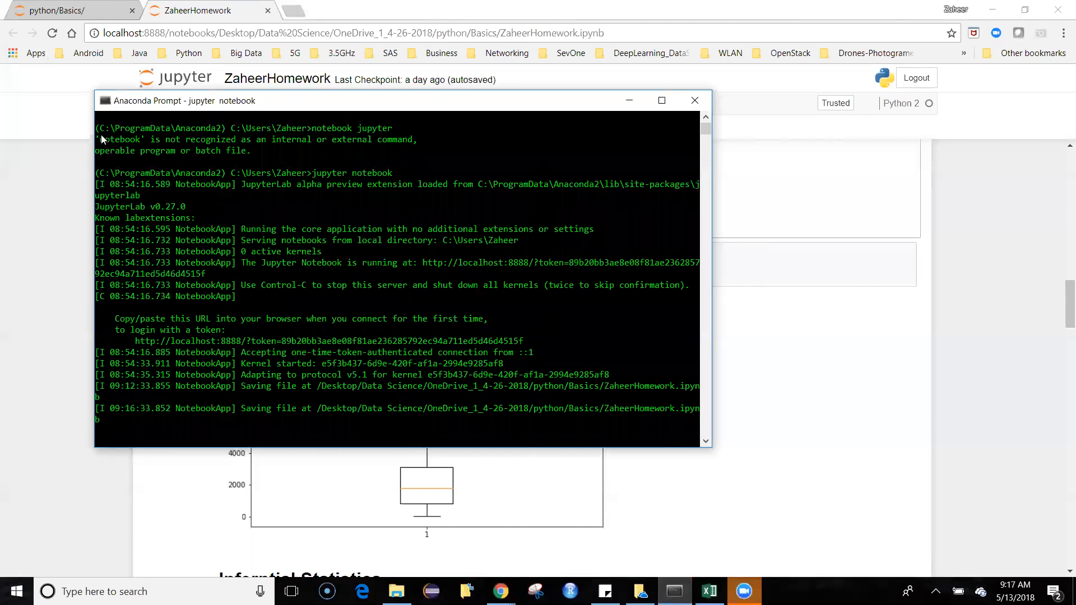
pyautogui.click(627, 104)
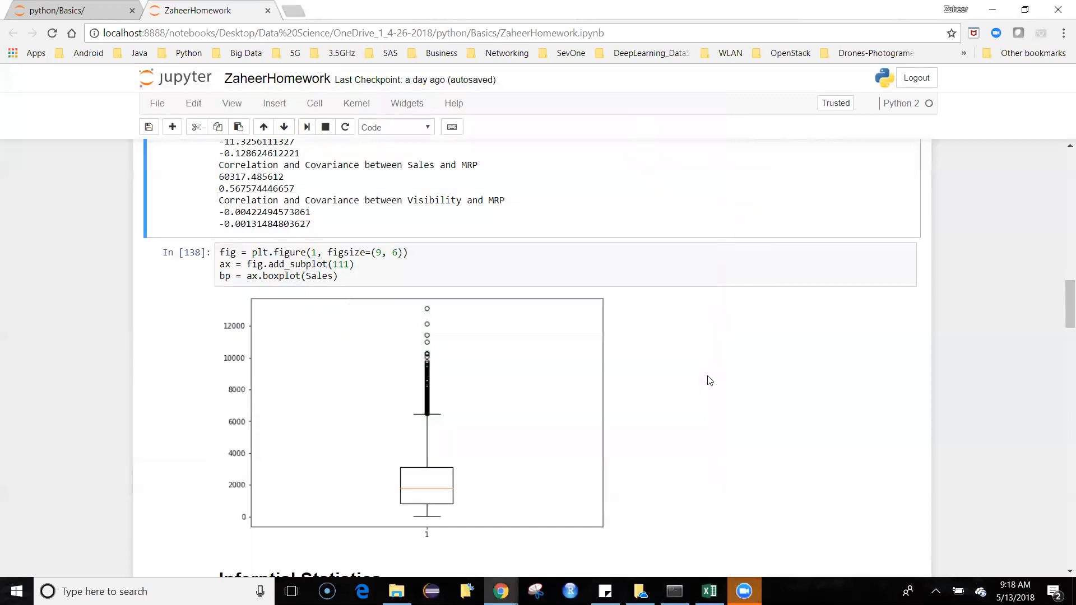
pyautogui.scroll(-1, 709, 381)
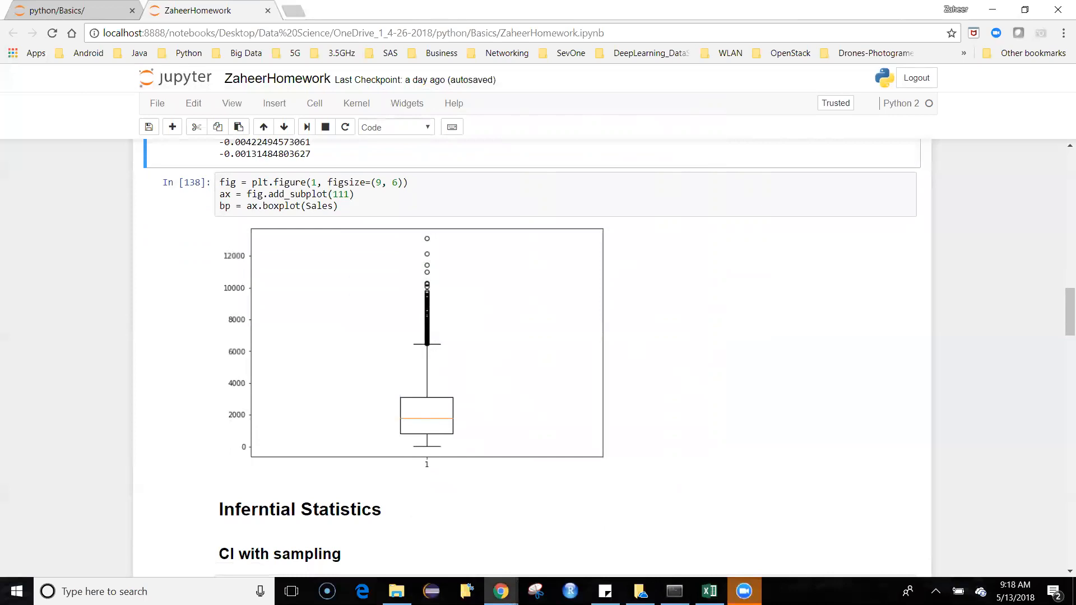
pyautogui.scroll(-2, 532, 359)
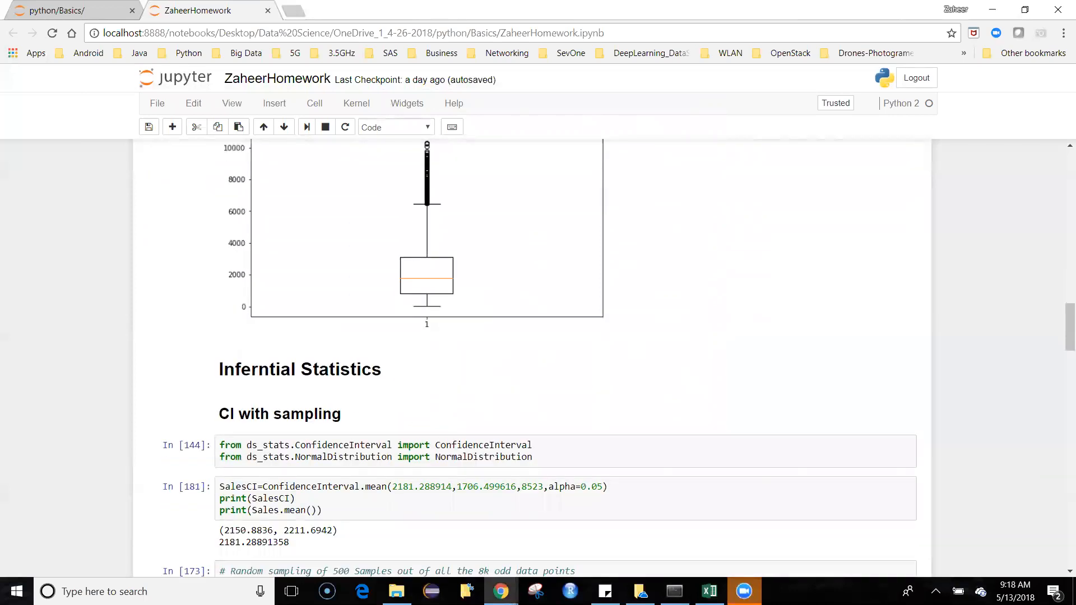
# Step: Return to the descriptive statistics output and highlight the count value of Item_Outlet_Sales
pyautogui.scroll(2, 533, 359)
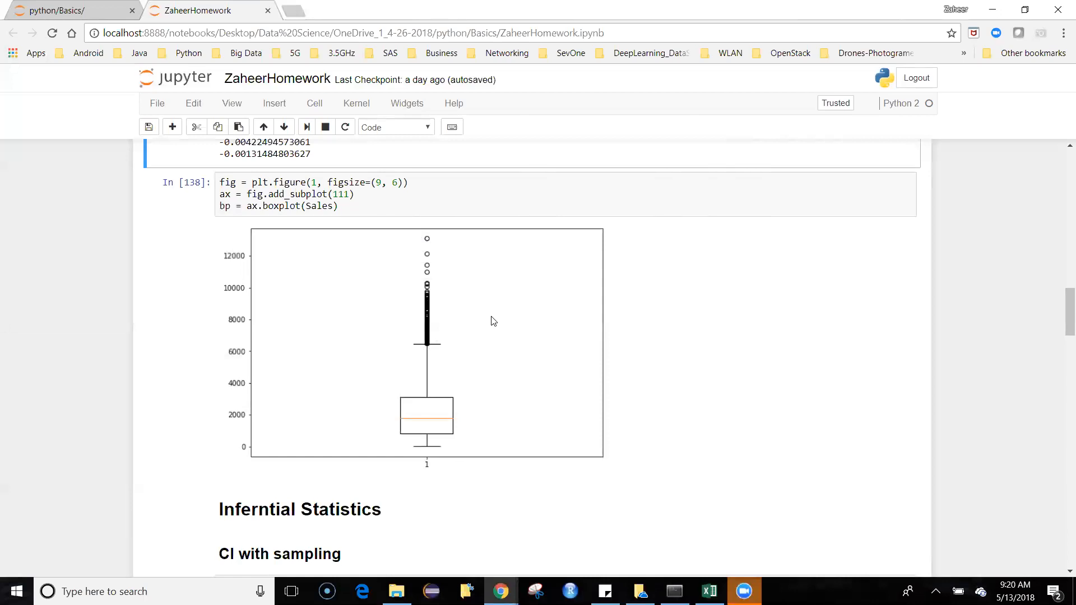
pyautogui.scroll(15, 493, 321)
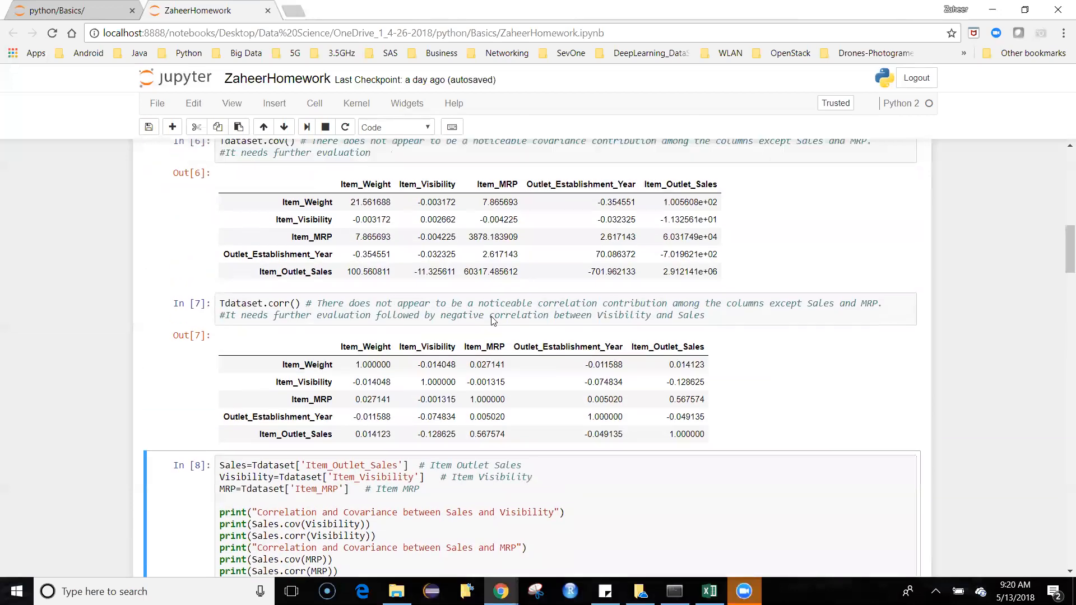
pyautogui.moveTo(294, 290)
pyautogui.mouseDown()
pyautogui.moveTo(360, 292)
pyautogui.moveTo(284, 292)
pyautogui.mouseUp()
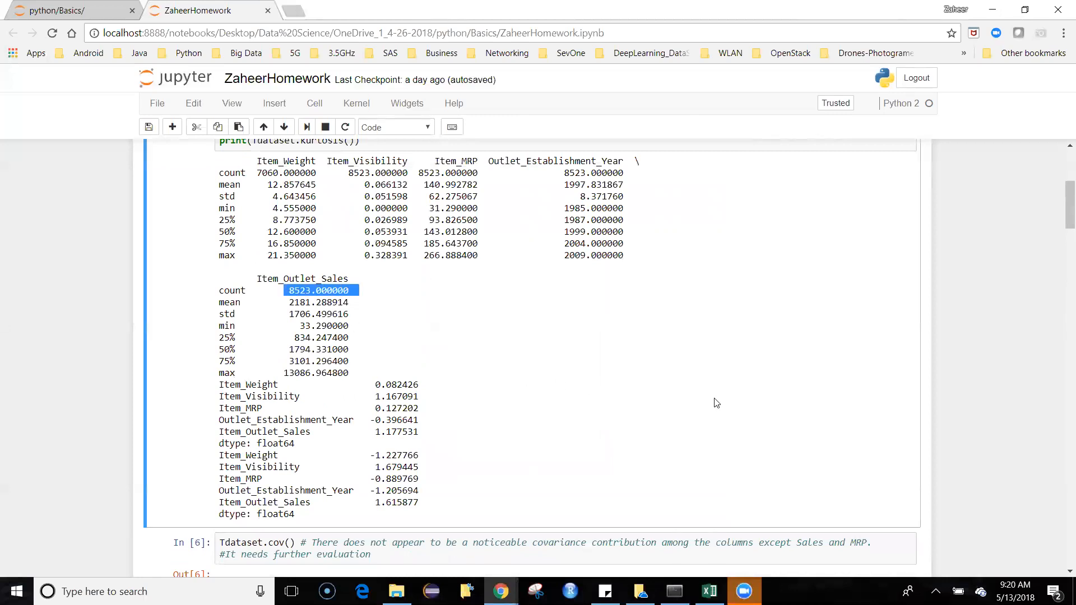
pyautogui.scroll(1, 386, 383)
pyautogui.scroll(-10, 636, 399)
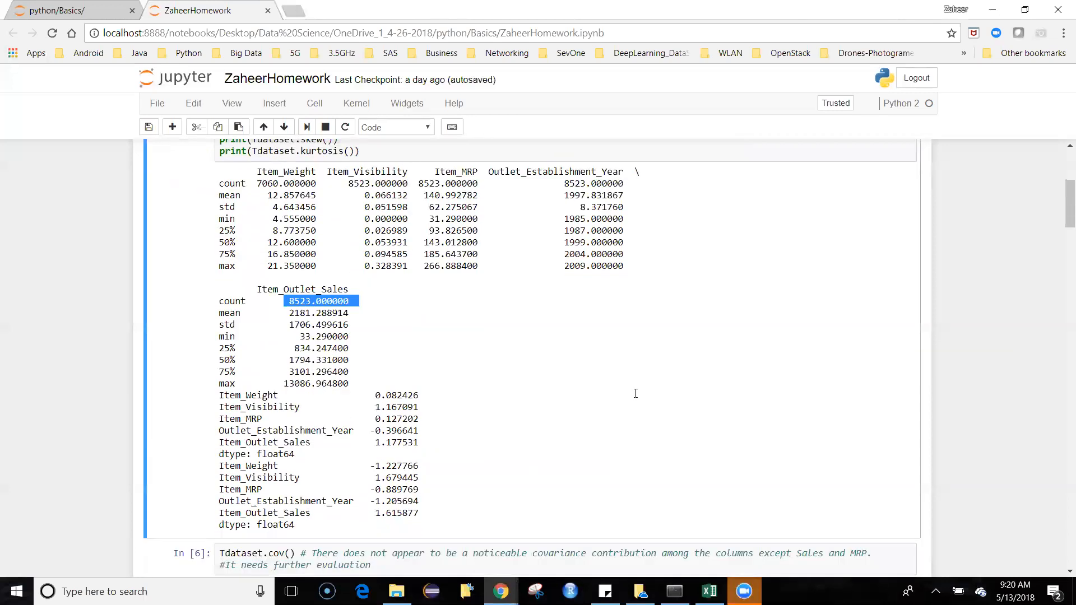
# Step: Compare the Sales box plot with the describe() output for all columns, and clear the highlighted count
pyautogui.scroll(-8, 639, 395)
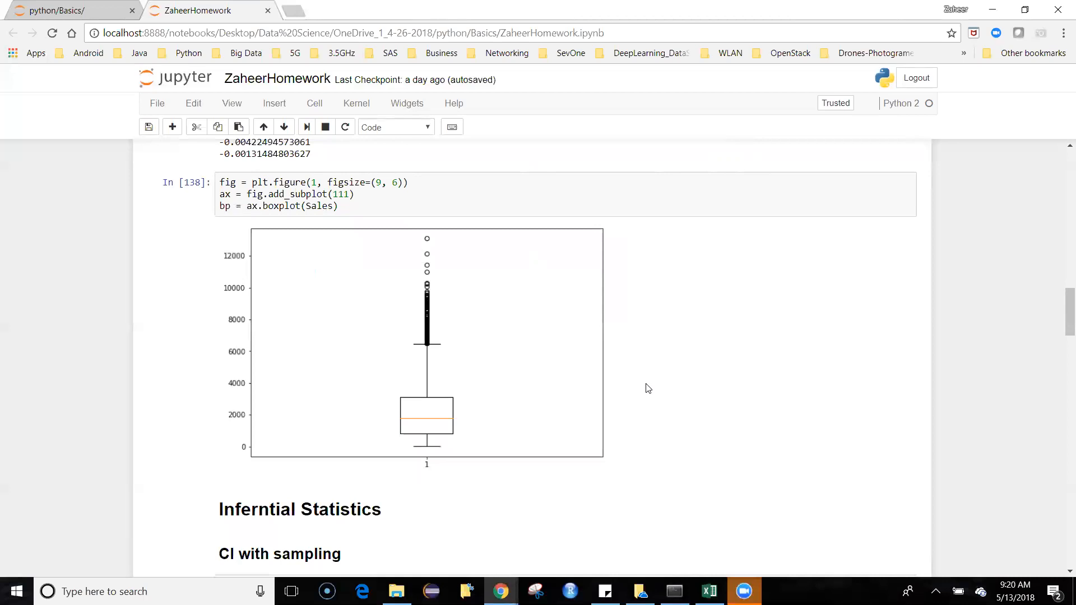
pyautogui.scroll(8, 600, 378)
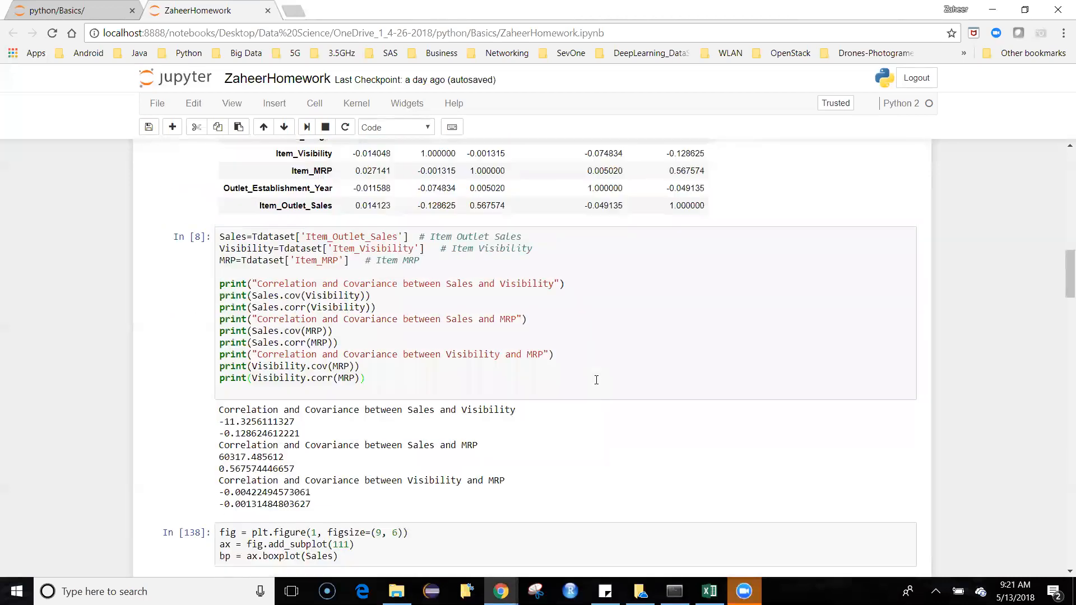
pyautogui.scroll(10, 597, 380)
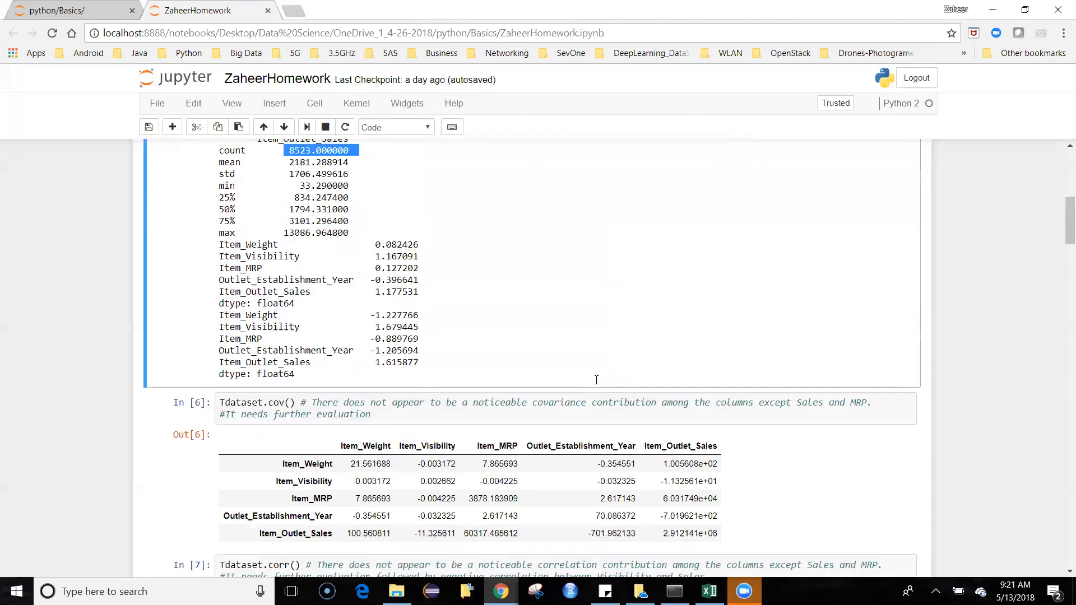
pyautogui.scroll(3, 598, 384)
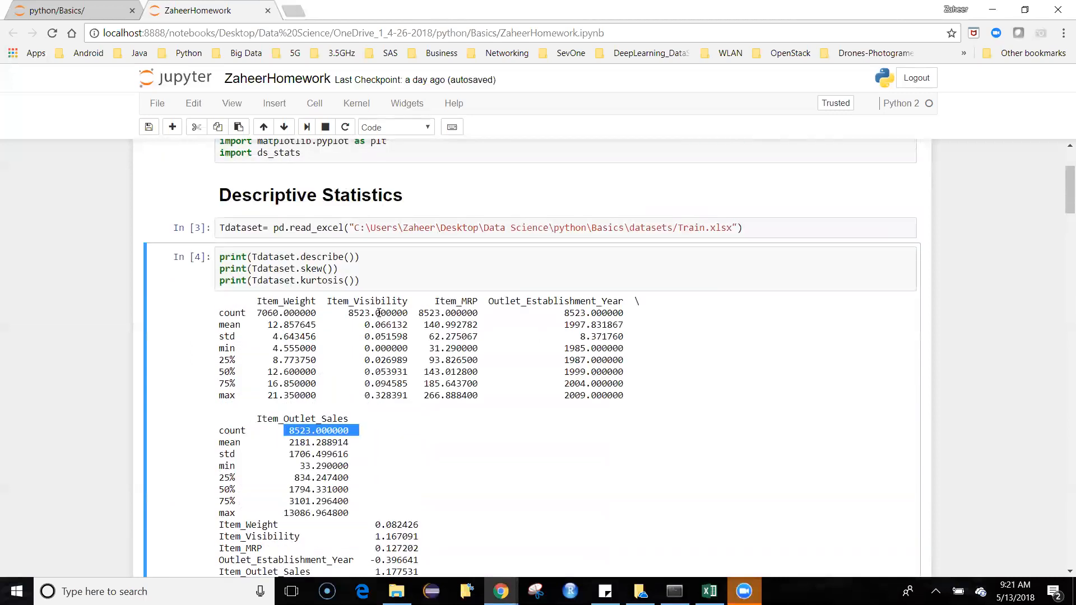
pyautogui.click(308, 373)
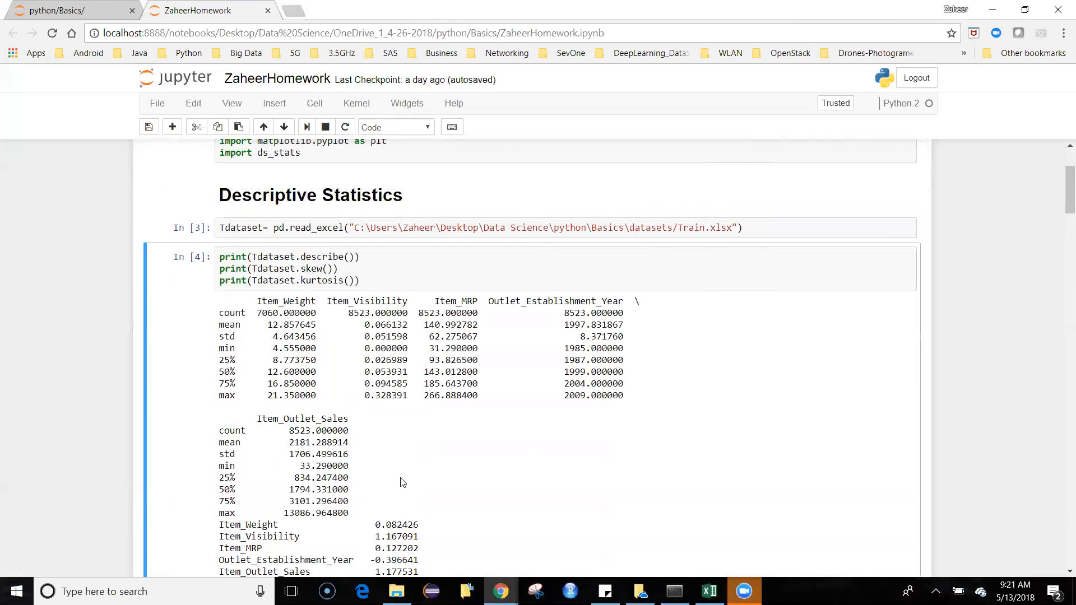
# Step: Examine the notebook from the descriptive statistics output through the Sales box plot to the CI with sampling cells under Inferntial Statistics
pyautogui.scroll(-1, 403, 483)
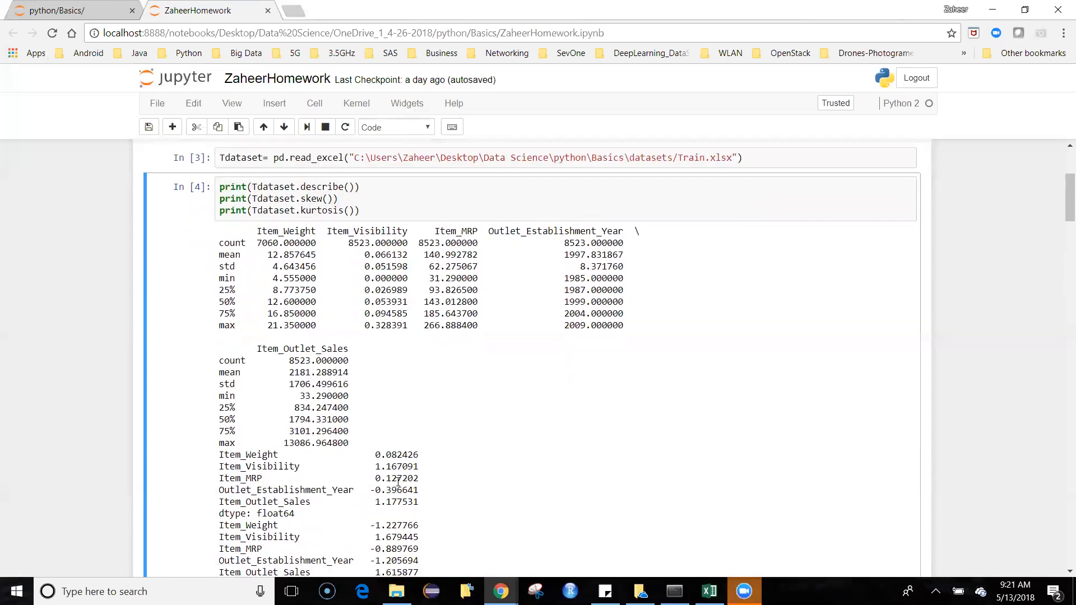
pyautogui.scroll(-6, 398, 481)
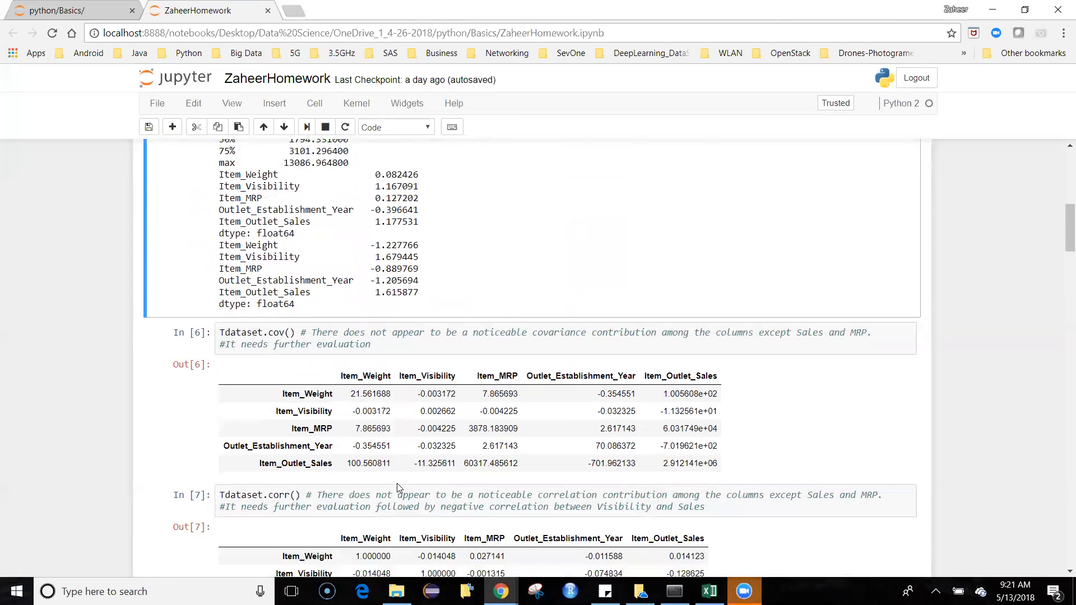
pyautogui.scroll(-9, 400, 481)
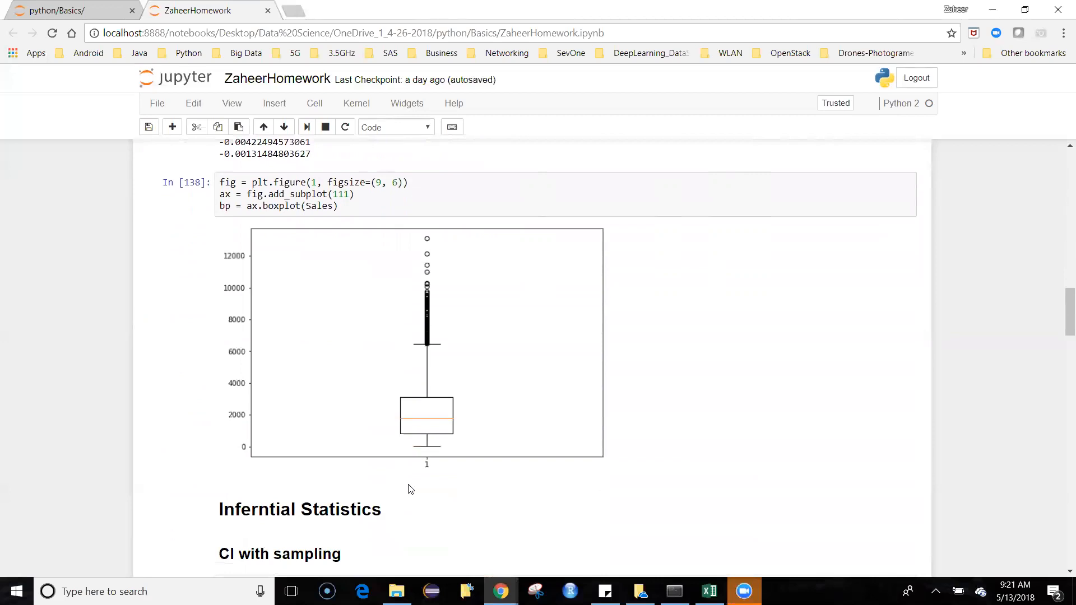
pyautogui.scroll(-3, 411, 489)
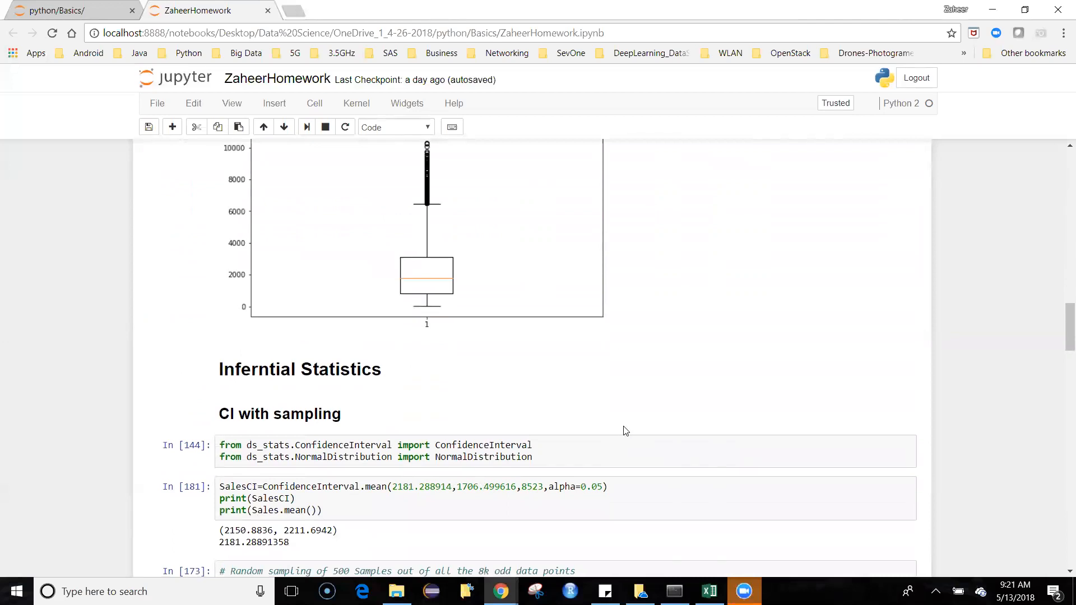
pyautogui.scroll(-2, 626, 430)
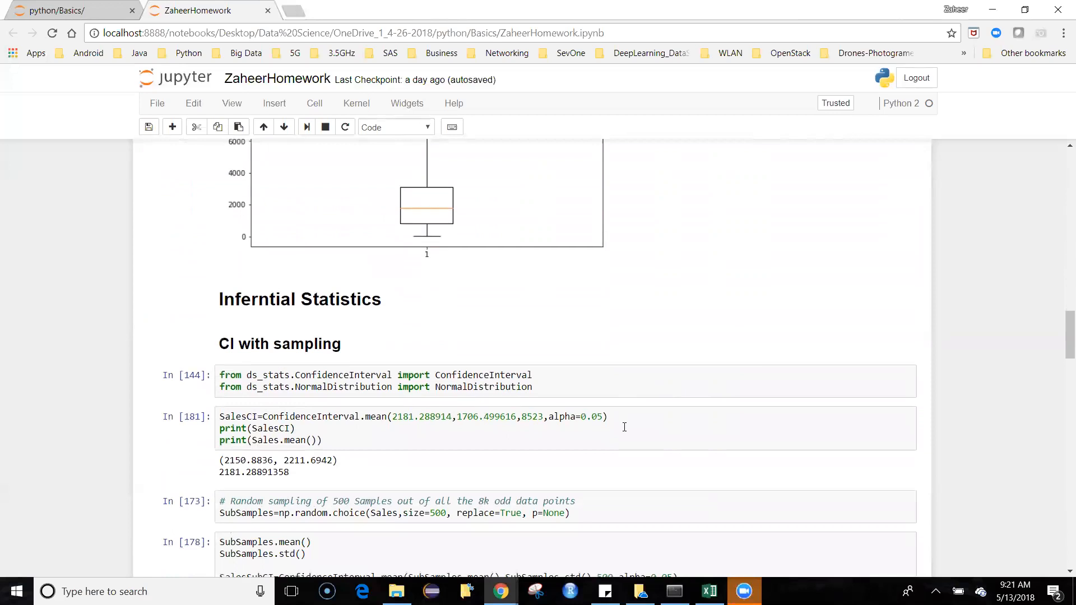
pyautogui.scroll(-1, 625, 427)
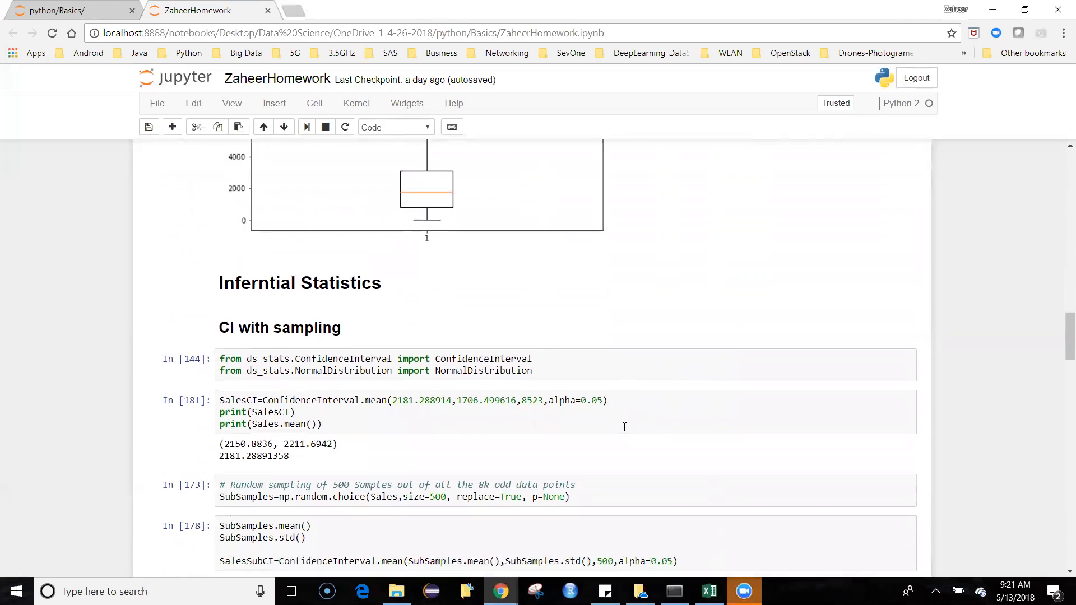
pyautogui.scroll(-1, 624, 428)
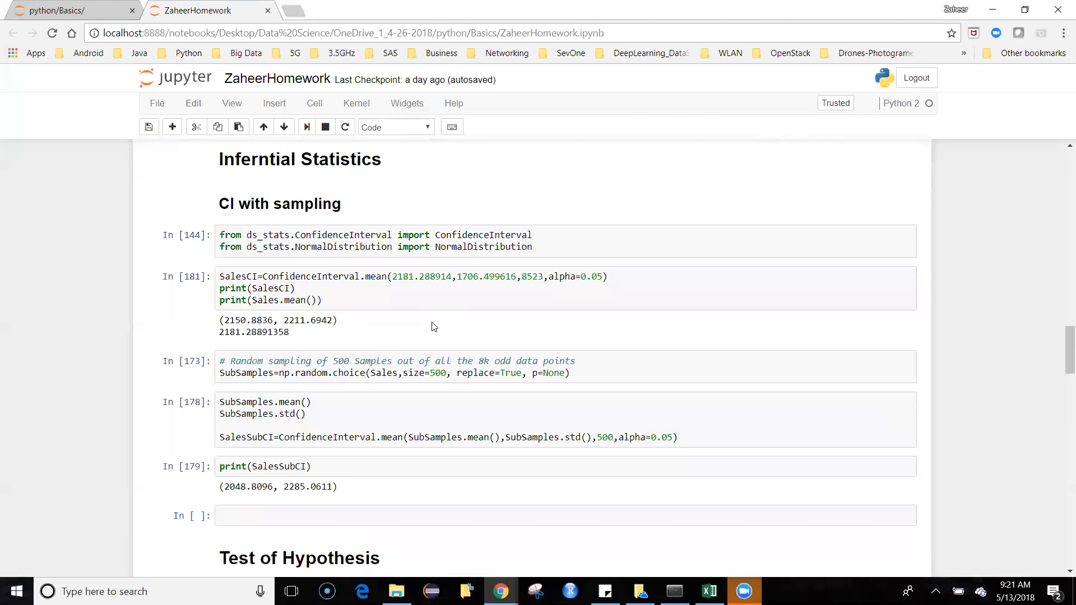
pyautogui.scroll(-1, 434, 326)
pyautogui.scroll(1, 433, 330)
# Step: Highlight the confidence interval printed for SalesCI in the CI with sampling section, and clear the highlight
pyautogui.moveTo(223, 318); pyautogui.dragTo(338, 318)
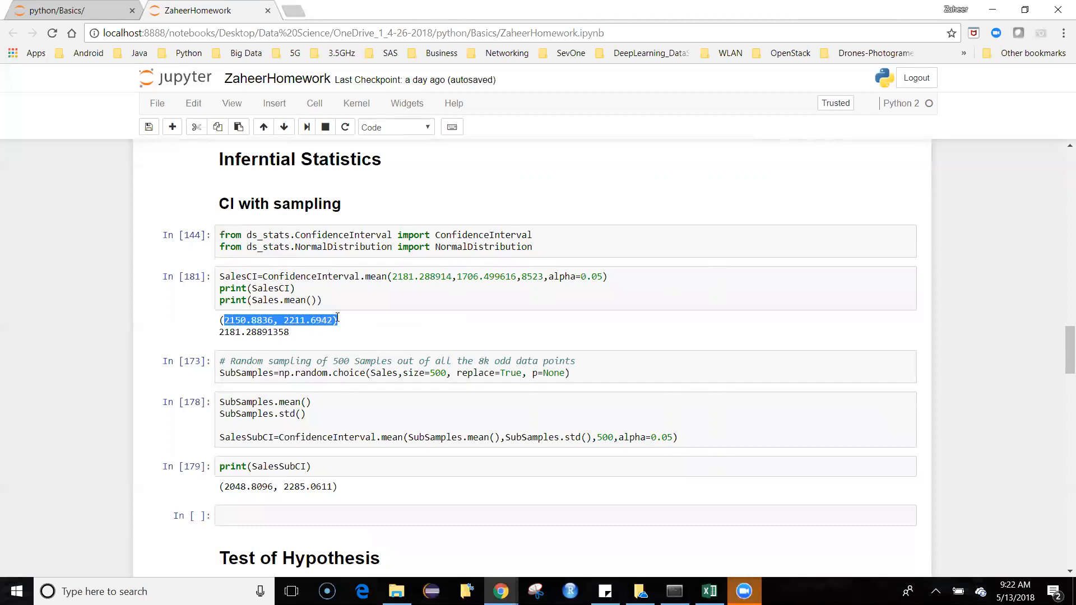
pyautogui.moveTo(338, 320); pyautogui.dragTo(337, 335)
pyautogui.click(339, 345)
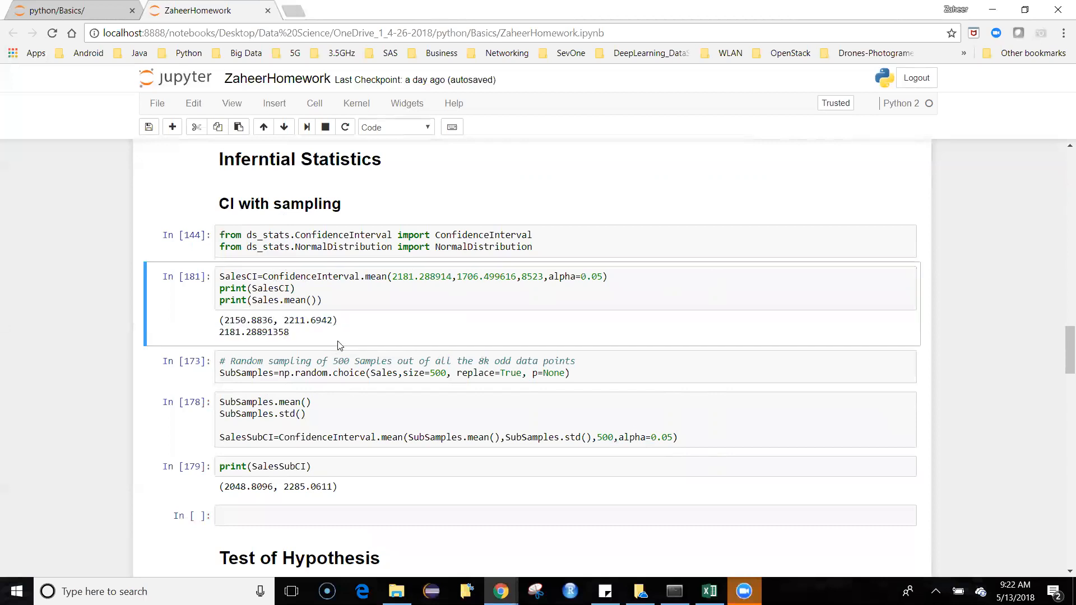
# Step: Try to run the 500-sample random sampling cell together with the SalesSubCI calculation and print cells below it
pyautogui.scroll(-1, 421, 362)
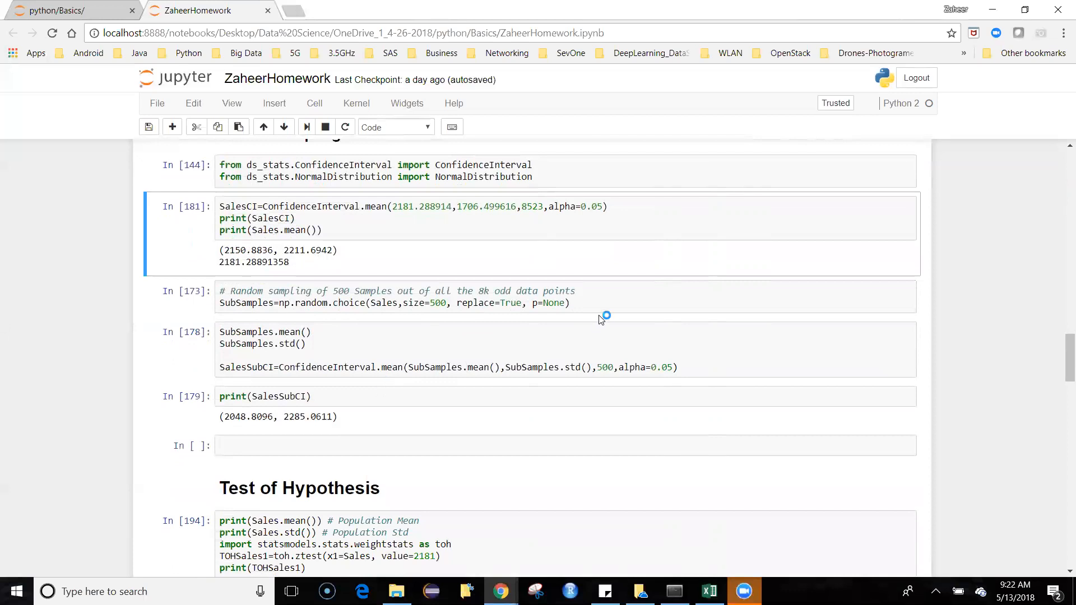
pyautogui.click(615, 306)
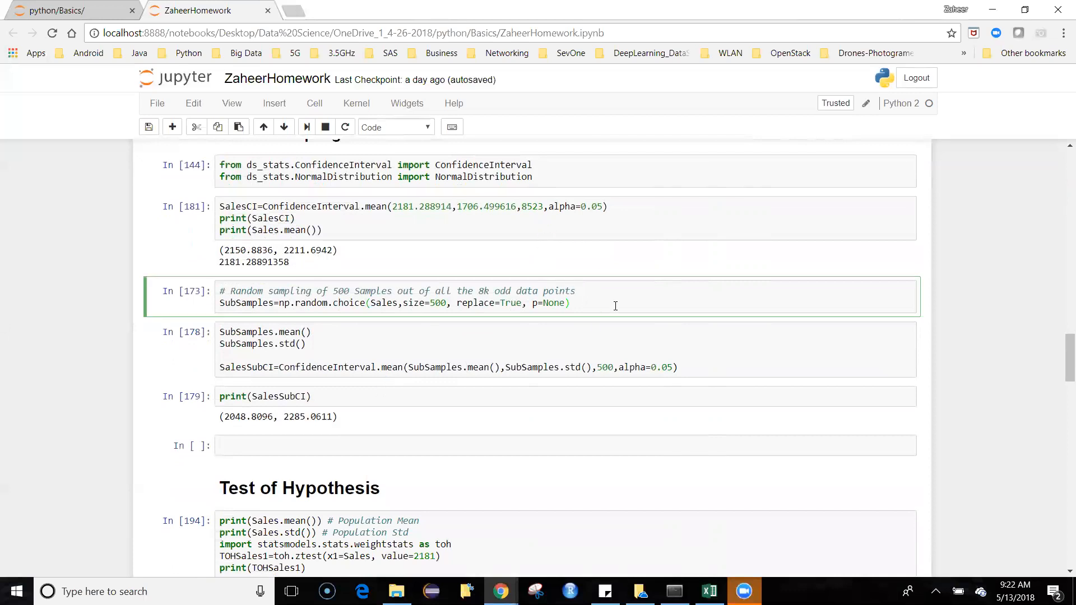
pyautogui.hotkey('shift', 'Return')
pyautogui.hotkey('shift', 'Return')
# Step: Run all CI with sampling cells in order, from the ConfidenceInterval and NormalDistribution imports through print(SalesSubCI)
pyautogui.hotkey('shift', 'Return')
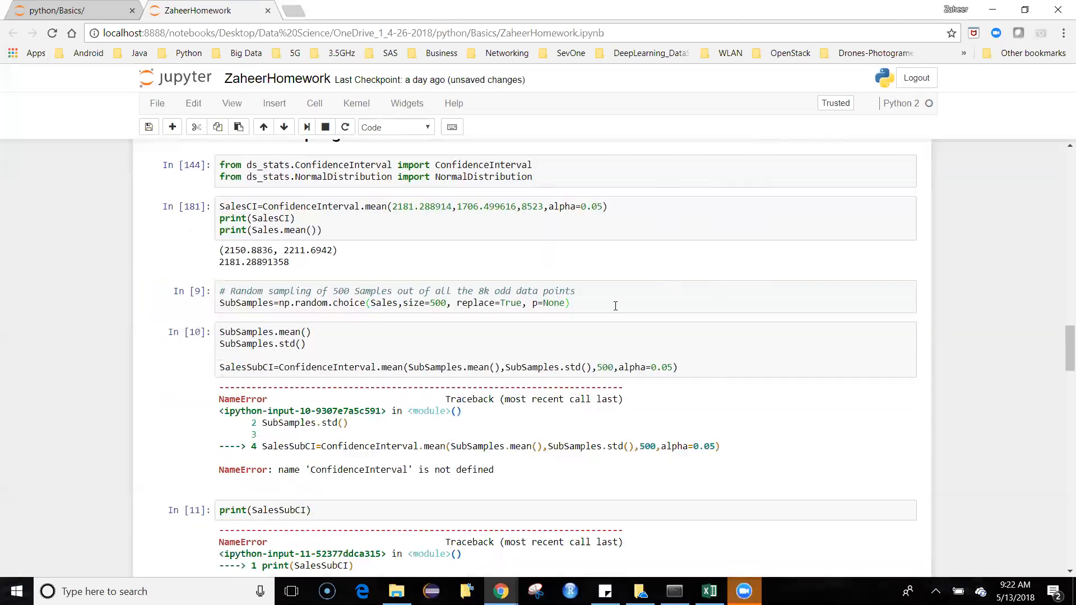
pyautogui.scroll(3, 338, 303)
pyautogui.click(595, 327)
pyautogui.hotkey('shift', 'Return')
pyautogui.hotkey('shift', 'Return')
pyautogui.hotkey('shift', 'Return')
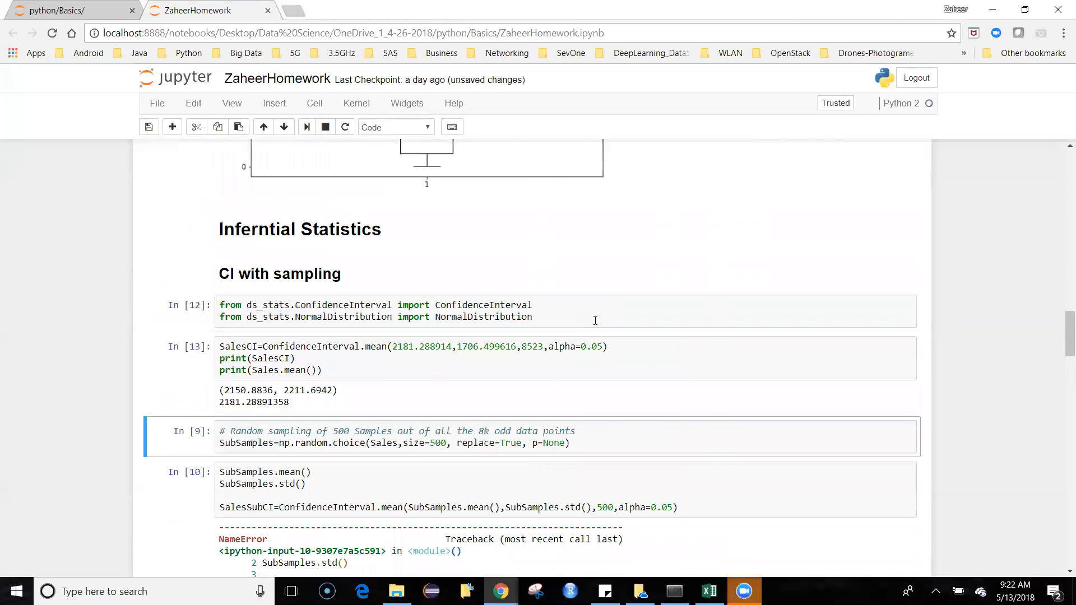
pyautogui.hotkey('shift', 'Return')
pyautogui.hotkey('shift', 'Return')
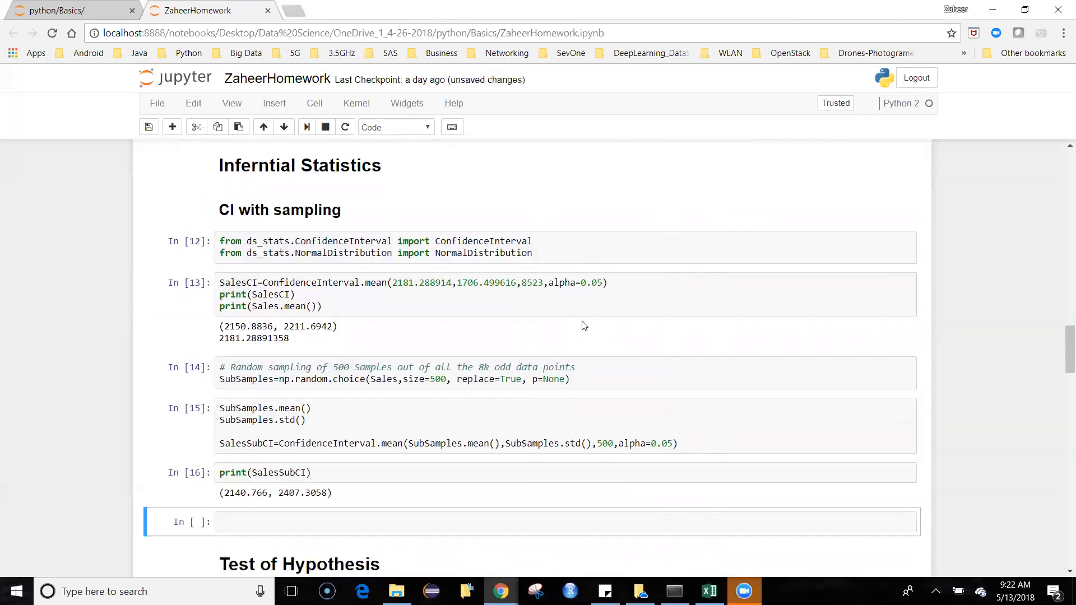
# Step: Change the size argument of np.random.choice in the random sampling cell to 5000
pyautogui.click(622, 301)
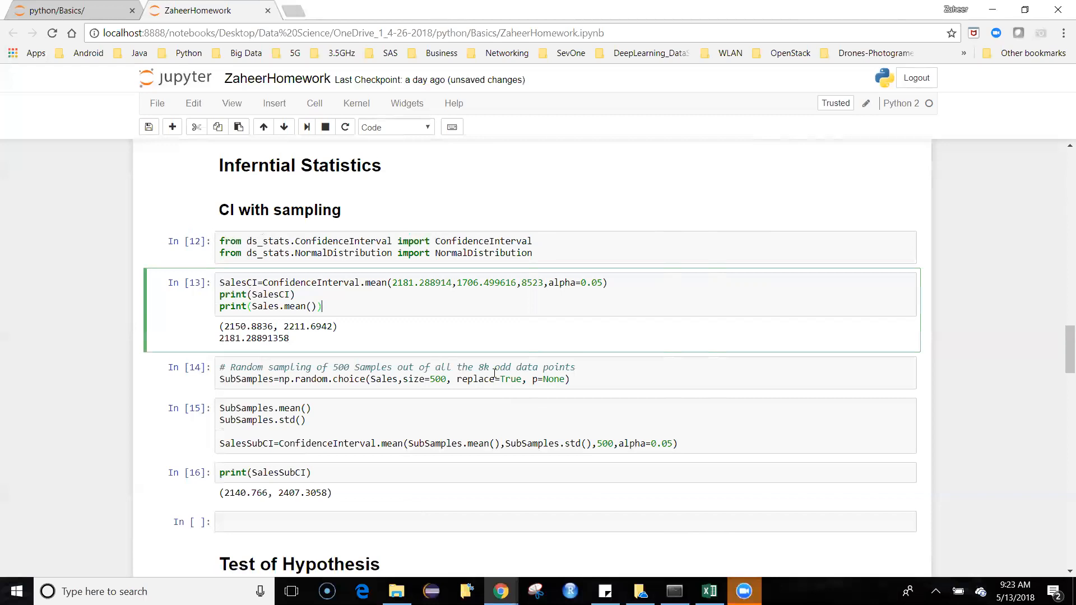
pyautogui.click(437, 377)
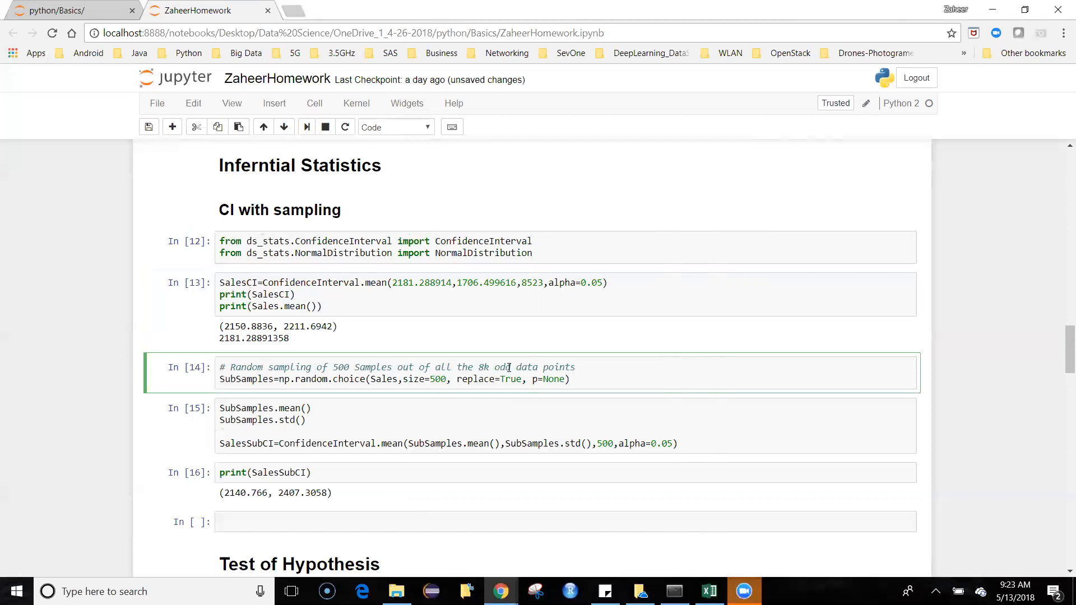
pyautogui.write('0')
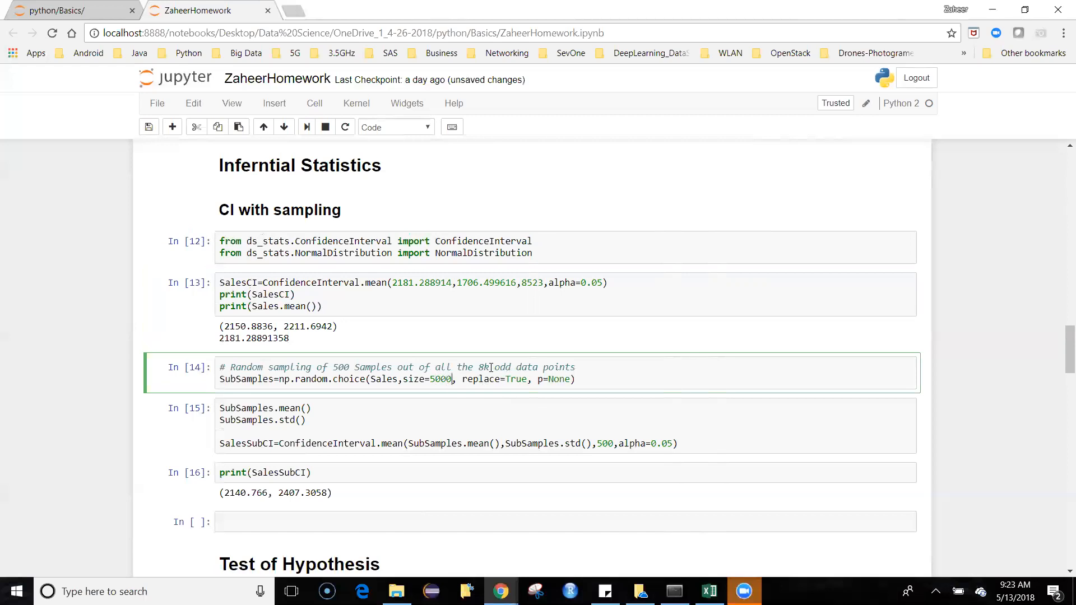
# Step: Highlight print(Sales.mean()) in the SalesCI cell, and set the np.random.choice size back to 500
pyautogui.moveTo(320, 306); pyautogui.dragTo(209, 312)
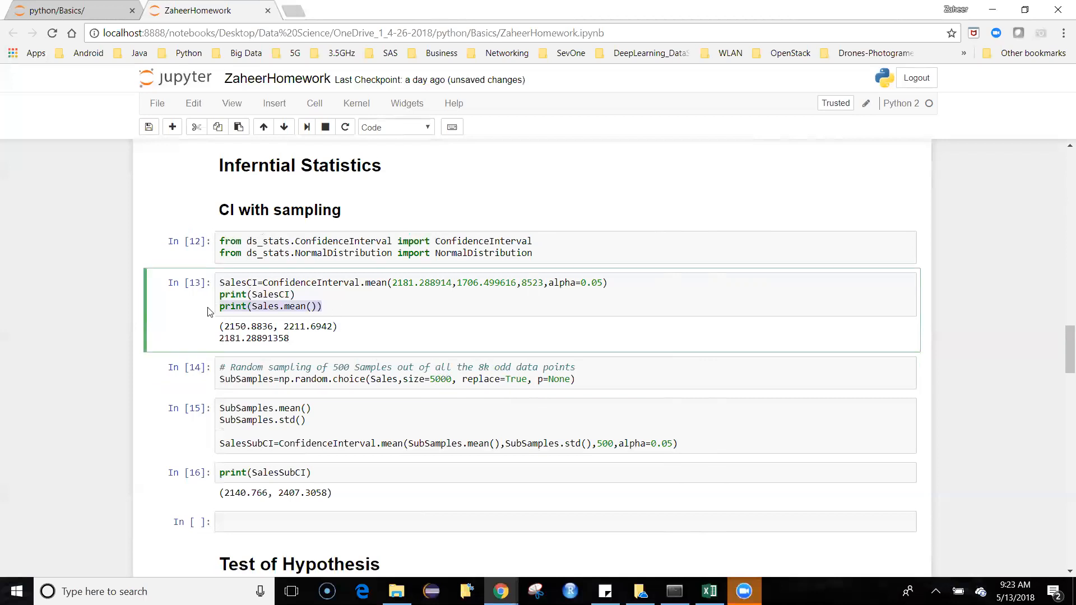
pyautogui.click(309, 343)
pyautogui.click(452, 381)
pyautogui.press('BackSpace')
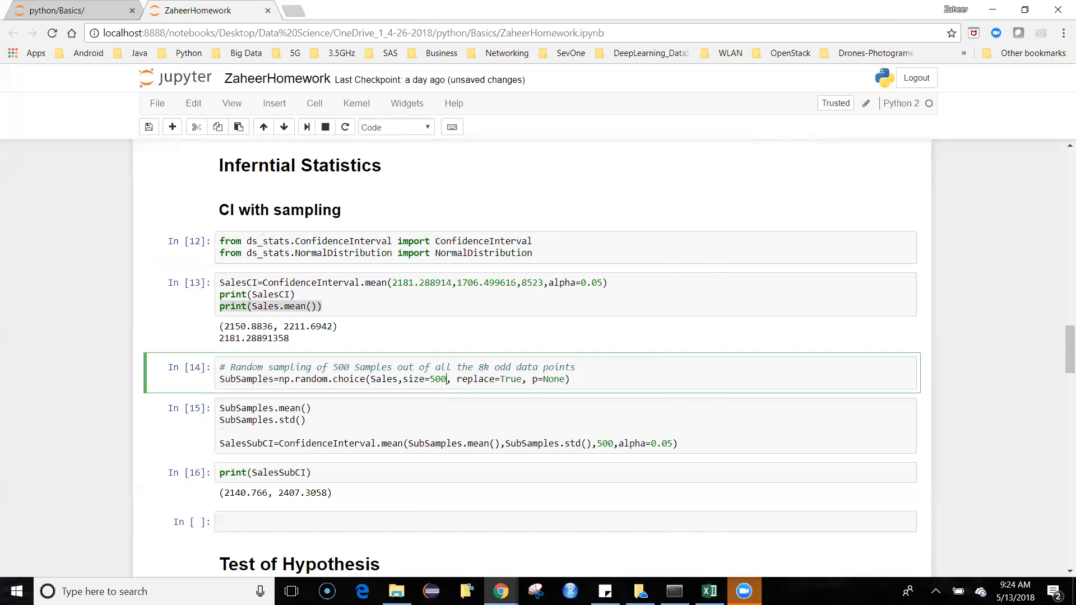
pyautogui.press('Escape')
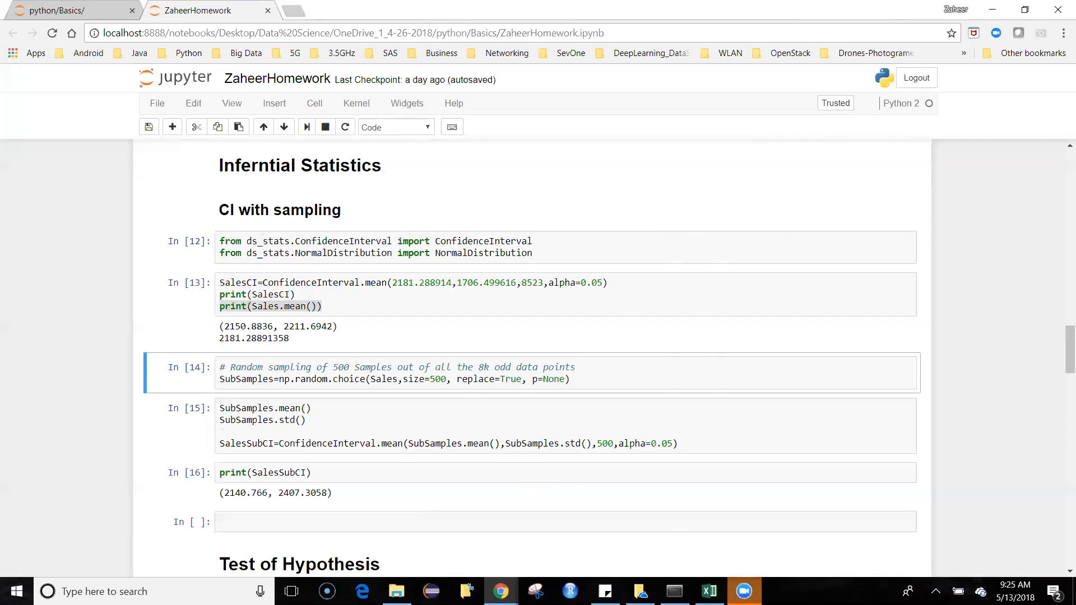
# Step: Draw a new random sample of size 500 and rerun the SalesSubCI calculation and print cells
pyautogui.click(619, 374)
pyautogui.hotkey('shift', 'Return')
pyautogui.hotkey('shift', 'Return')
pyautogui.hotkey('shift', 'Return')
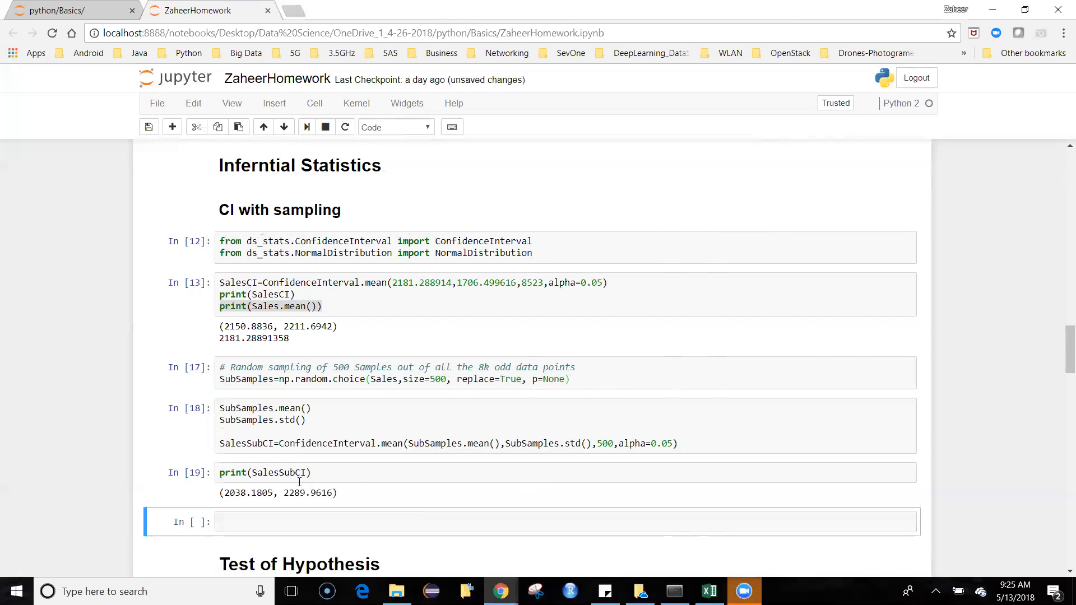
# Step: Highlight the size value 500 in the random sampling cell and leave the cell's edit mode
pyautogui.doubleClick(441, 379)
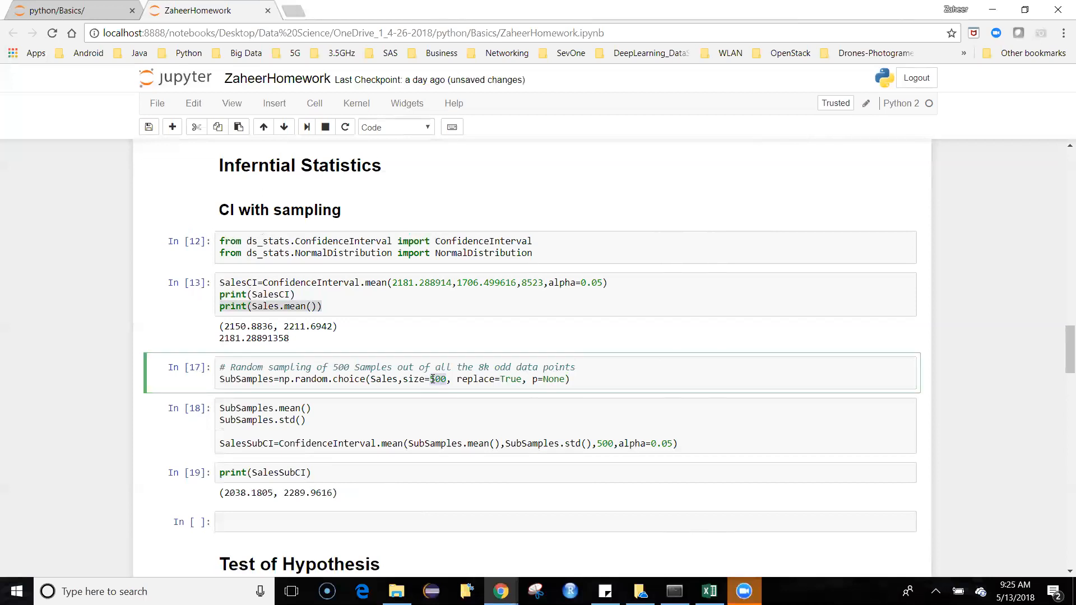
pyautogui.press('Escape')
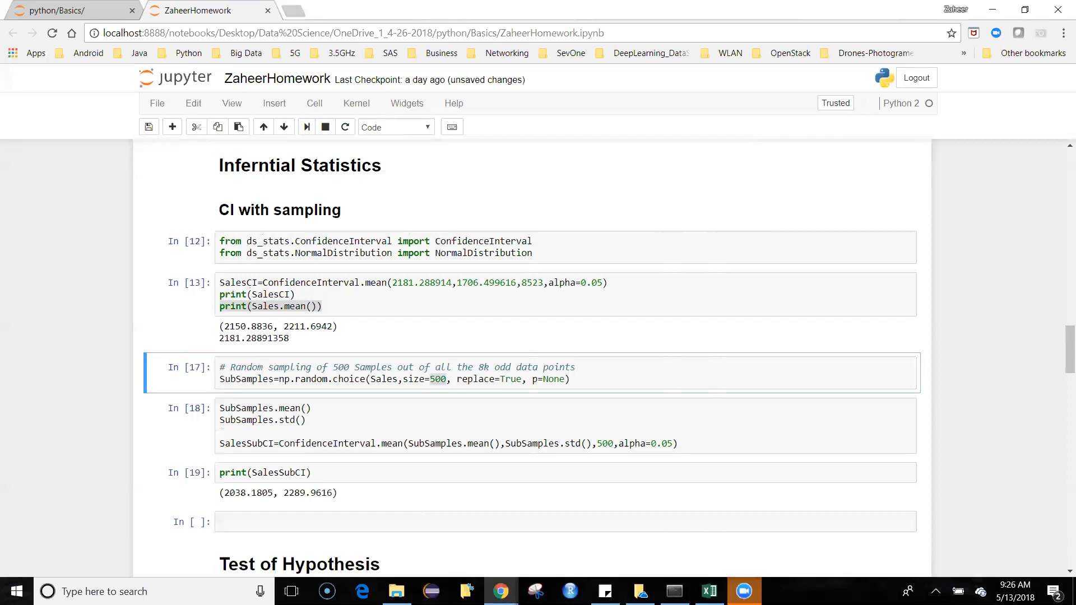
pyautogui.click(784, 349)
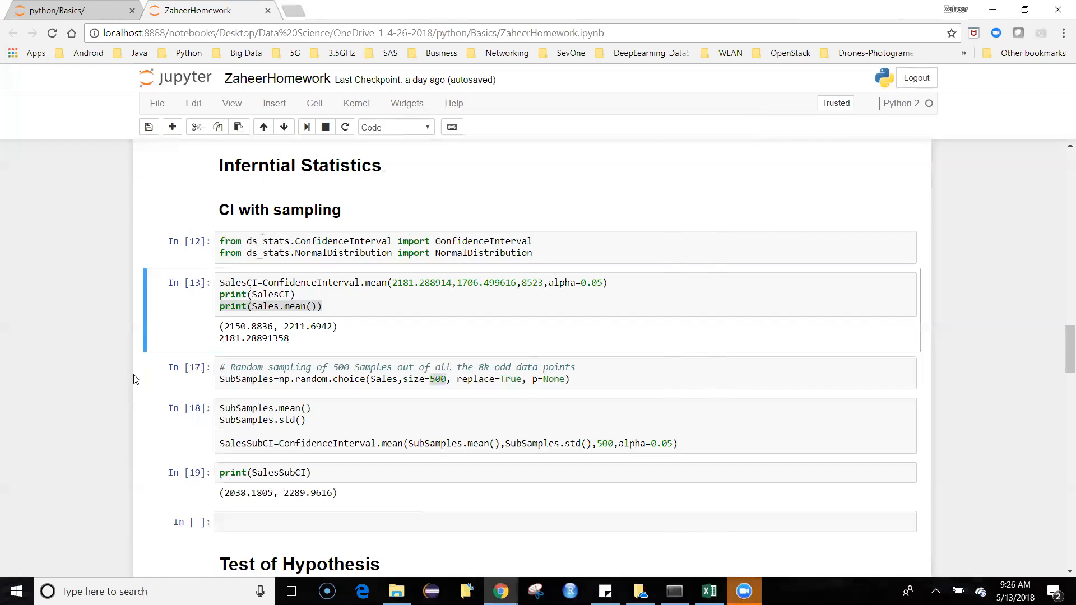
# Step: Set the np.random.choice size to 5 and rerun the sampling, SalesSubCI calculation and print cells
pyautogui.click(447, 380)
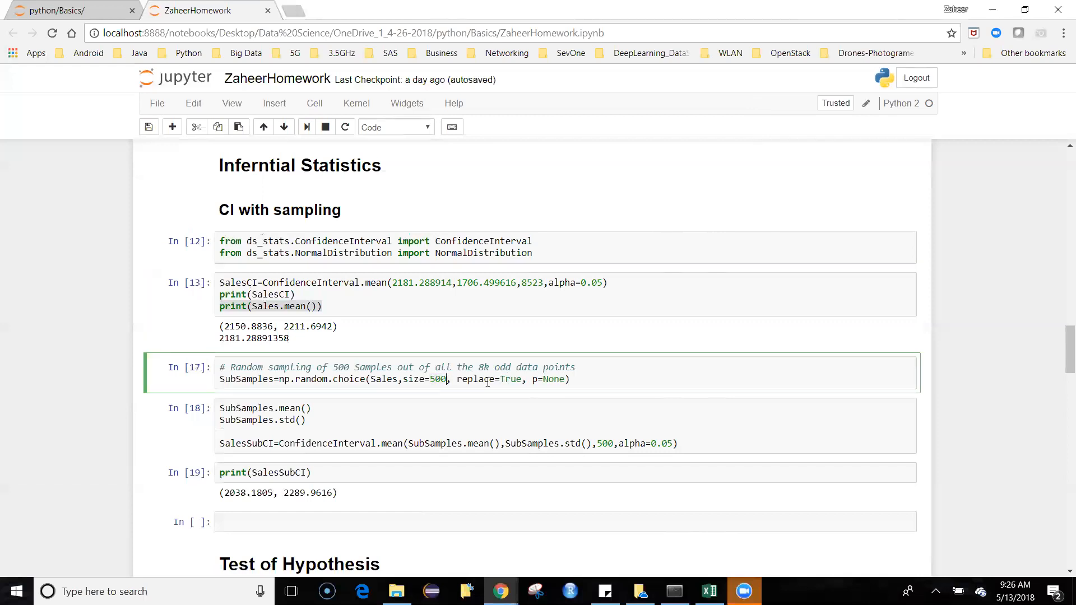
pyautogui.press('BackSpace')
pyautogui.press('BackSpace')
pyautogui.hotkey('shift', 'Return')
pyautogui.hotkey('shift', 'Return')
pyautogui.hotkey('shift', 'Return')
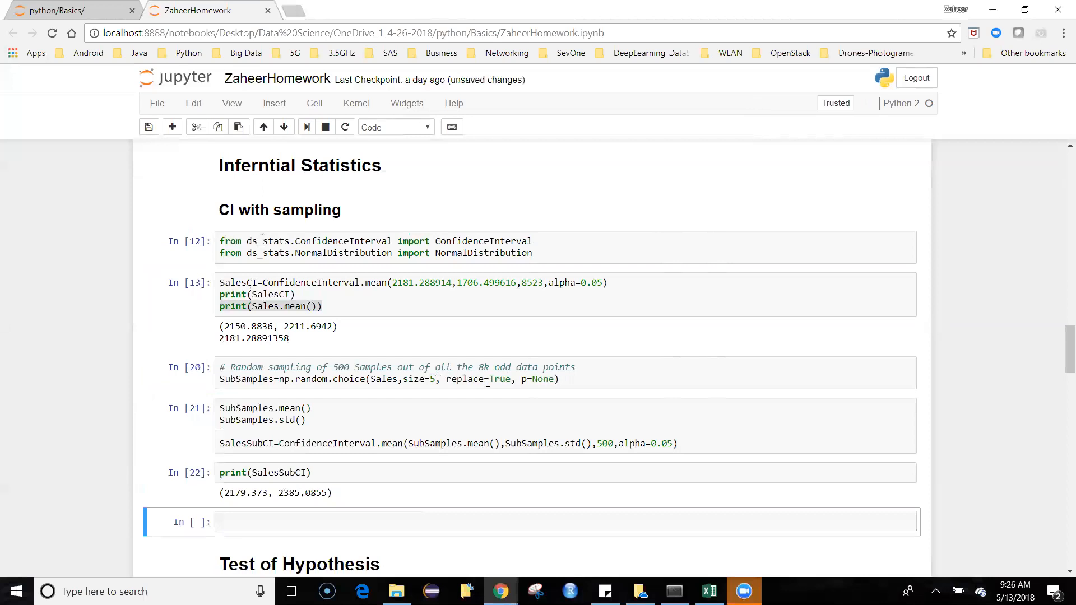
# Step: Draw another random sample of size 5 and recompute and print SalesSubCI
pyautogui.click(605, 377)
pyautogui.hotkey('shift', 'Return')
pyautogui.hotkey('shift', 'Return')
pyautogui.hotkey('shift', 'Return')
# Step: Set the np.random.choice size to 50 and rerun the sampling, SalesSubCI calculation and print cells
pyautogui.click(436, 381)
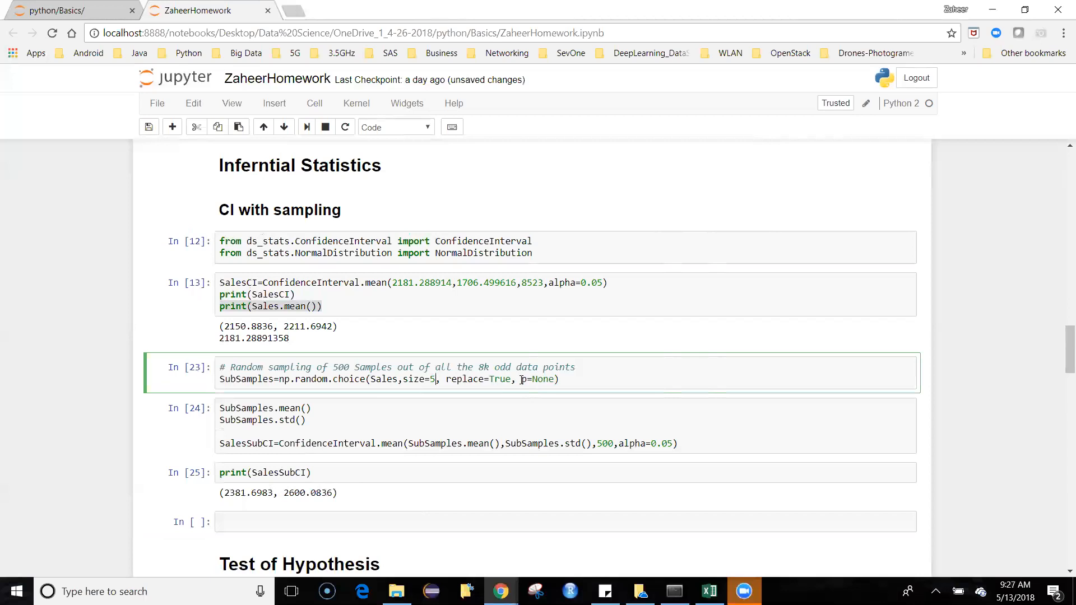
pyautogui.write('0')
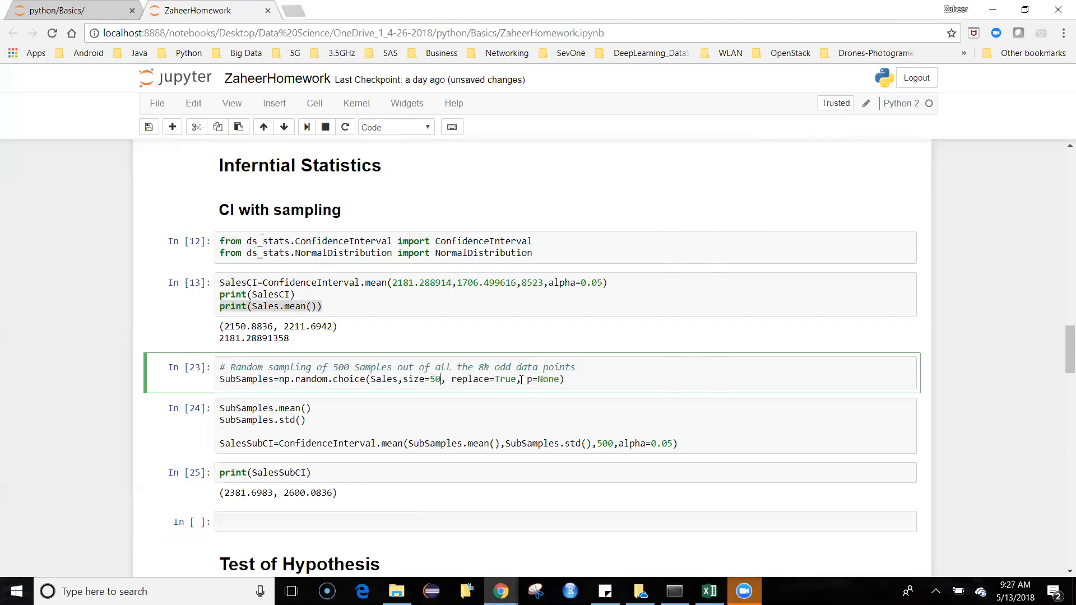
pyautogui.hotkey('shift', 'Return')
pyautogui.hotkey('shift', 'Return')
pyautogui.hotkey('shift', 'Return')
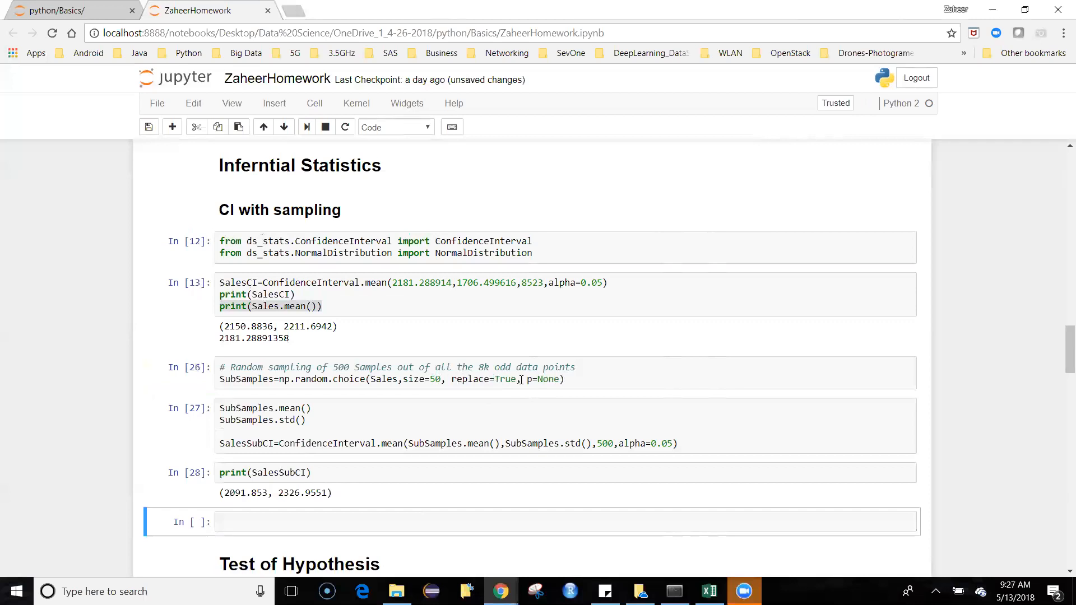
# Step: Repeat the random sampling of size 50 two more times, recomputing and printing SalesSubCI each time
pyautogui.click(589, 378)
pyautogui.hotkey('shift', 'Return')
pyautogui.hotkey('shift', 'Return')
pyautogui.hotkey('shift', 'Return')
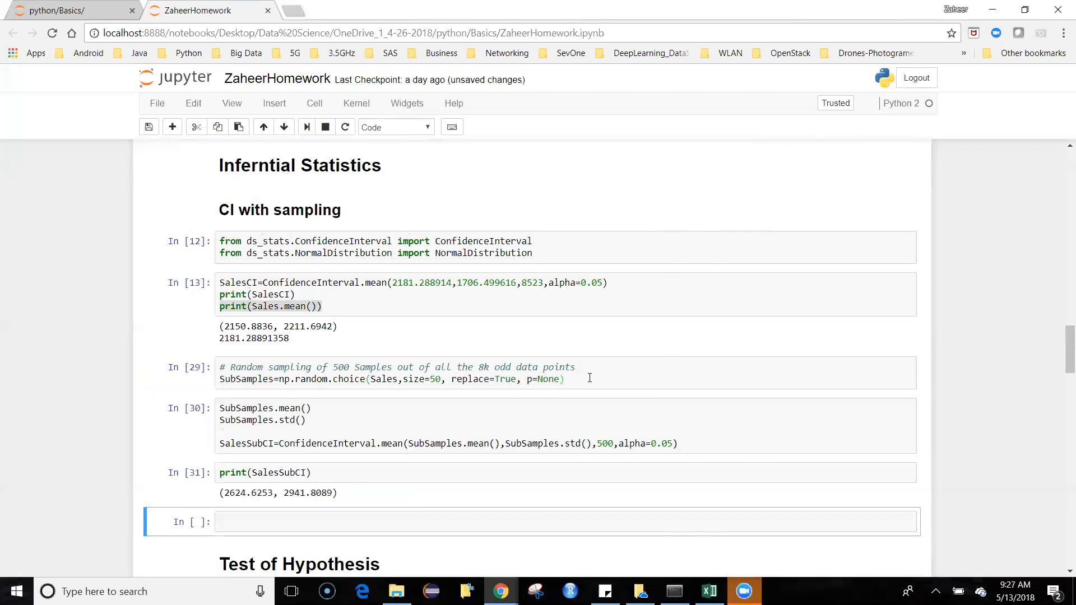
pyautogui.click(589, 378)
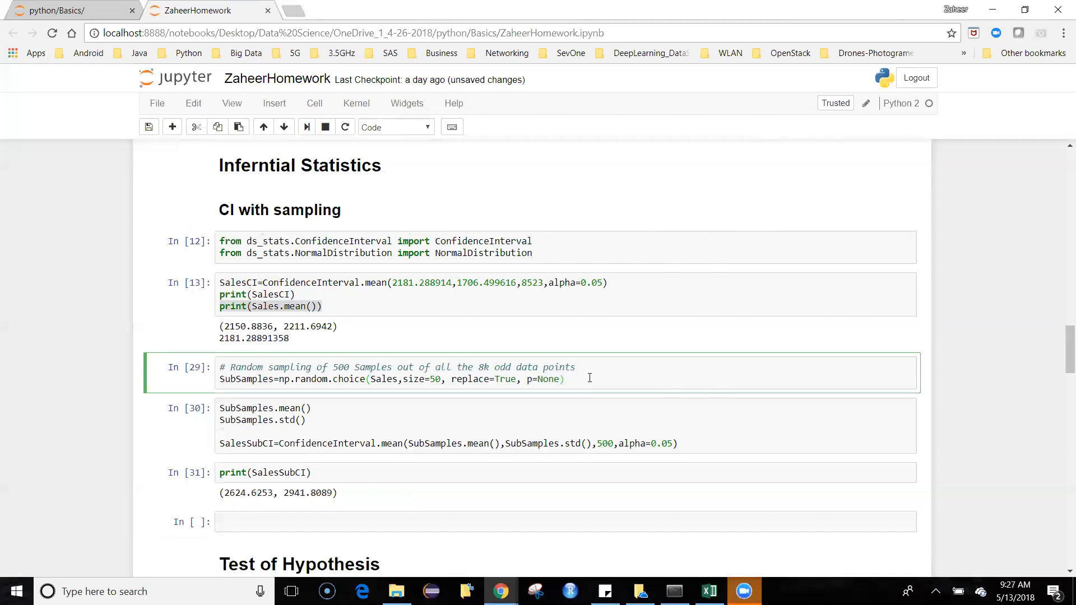
pyautogui.hotkey('shift', 'Return')
pyautogui.hotkey('shift', 'Return')
pyautogui.hotkey('shift', 'Return')
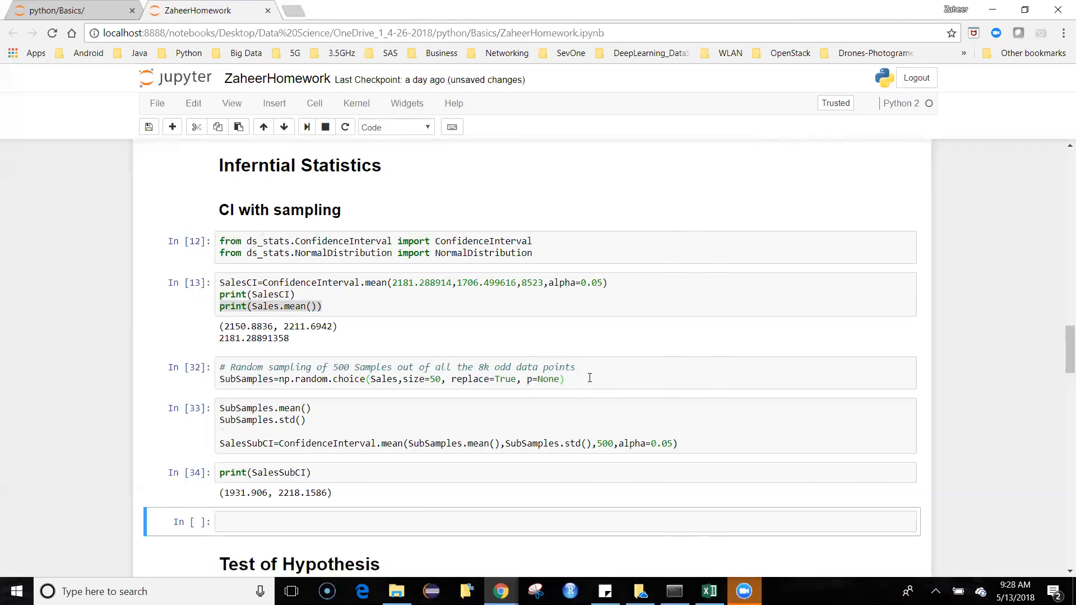
# Step: Set the np.random.choice size to 500 and rerun the sampling, SalesSubCI calculation and print cells
pyautogui.click(442, 381)
pyautogui.write('0')
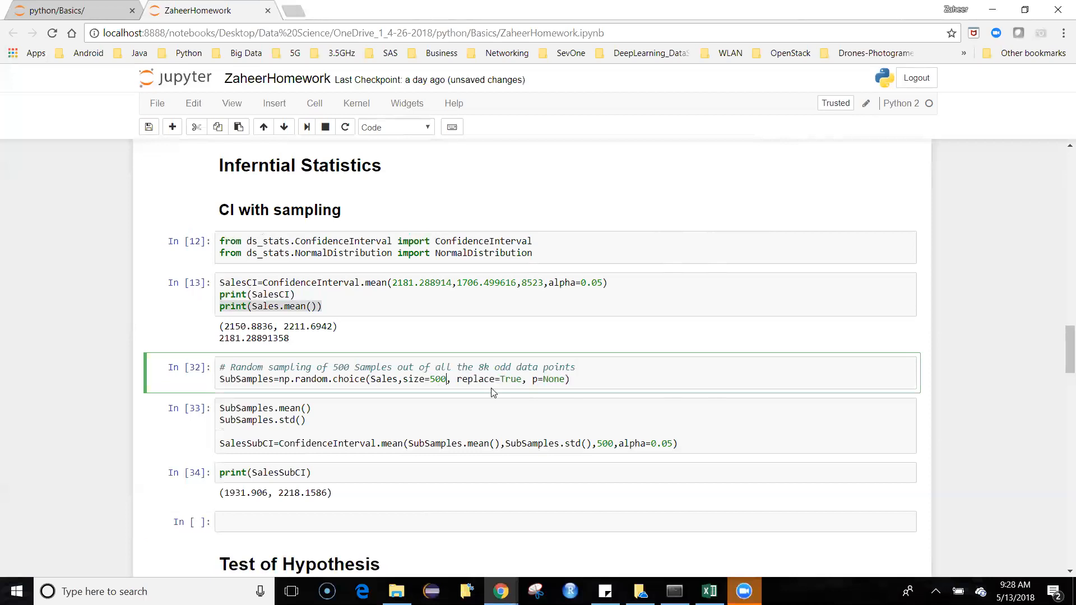
pyautogui.hotkey('shift', 'Return')
pyautogui.hotkey('shift', 'Return')
pyautogui.hotkey('shift', 'Return')
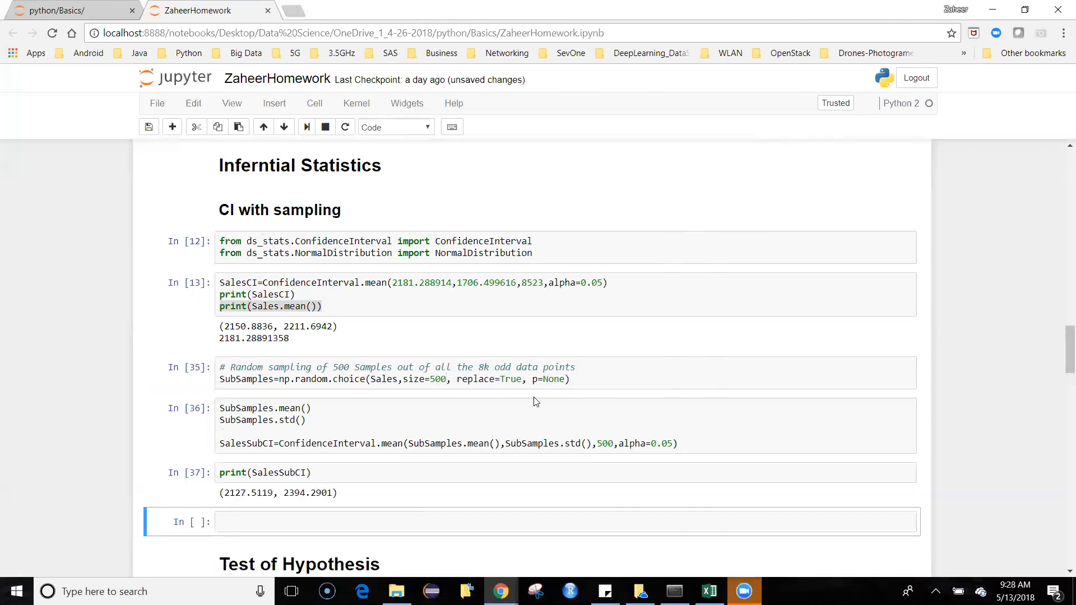
# Step: Run the Test of Hypothesis cell that prints the Sales mean, standard deviation and z-test against 2181
pyautogui.click(673, 340)
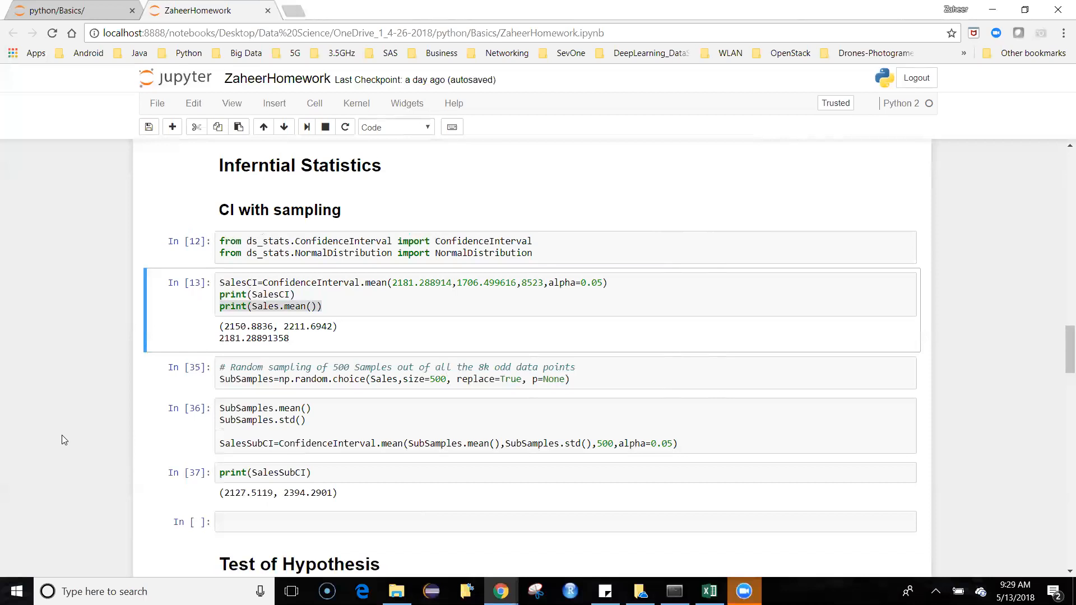
pyautogui.scroll(-1, 62, 435)
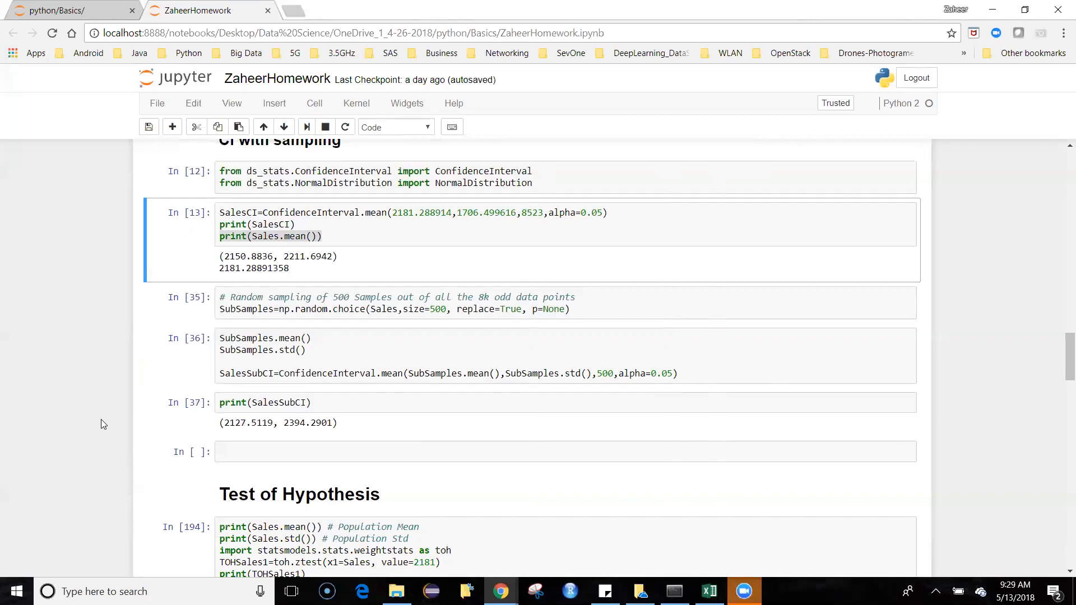
pyautogui.scroll(-3, 101, 420)
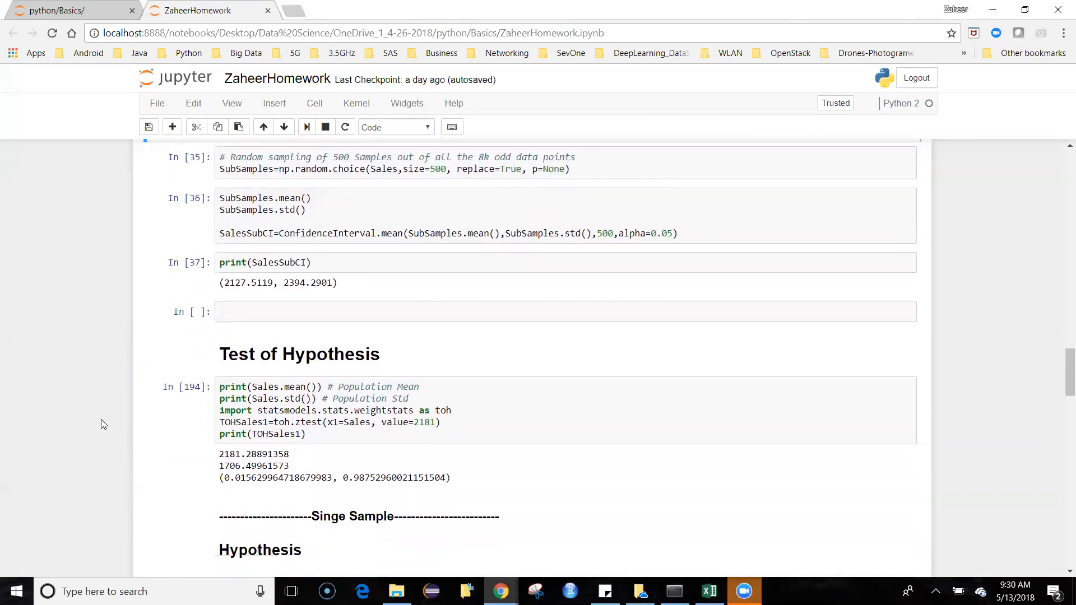
pyautogui.click(500, 436)
pyautogui.hotkey('shift', 'Return')
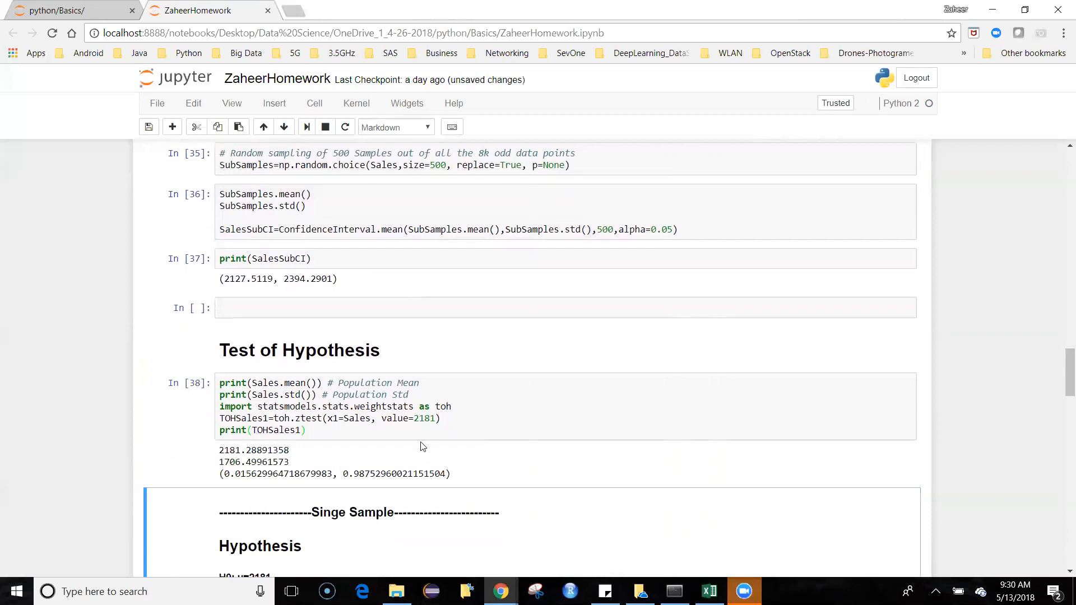
# Step: Examine the single-sample hypotheses, the TOHSales1 test statistic and p-value, and the z-test redone on a random sample of 500
pyautogui.scroll(-2, 423, 446)
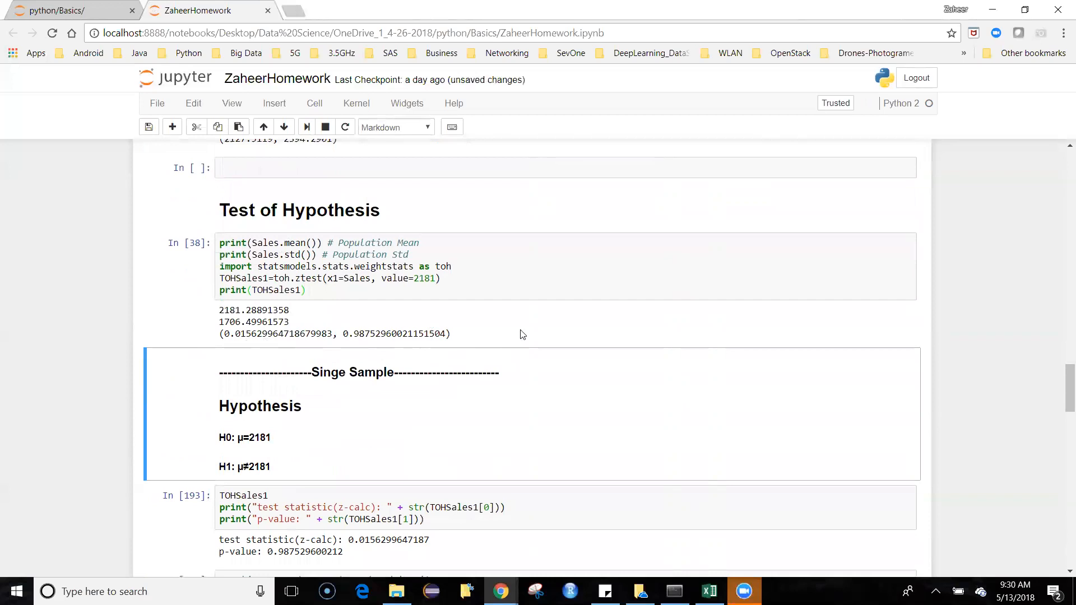
pyautogui.scroll(-1, 519, 334)
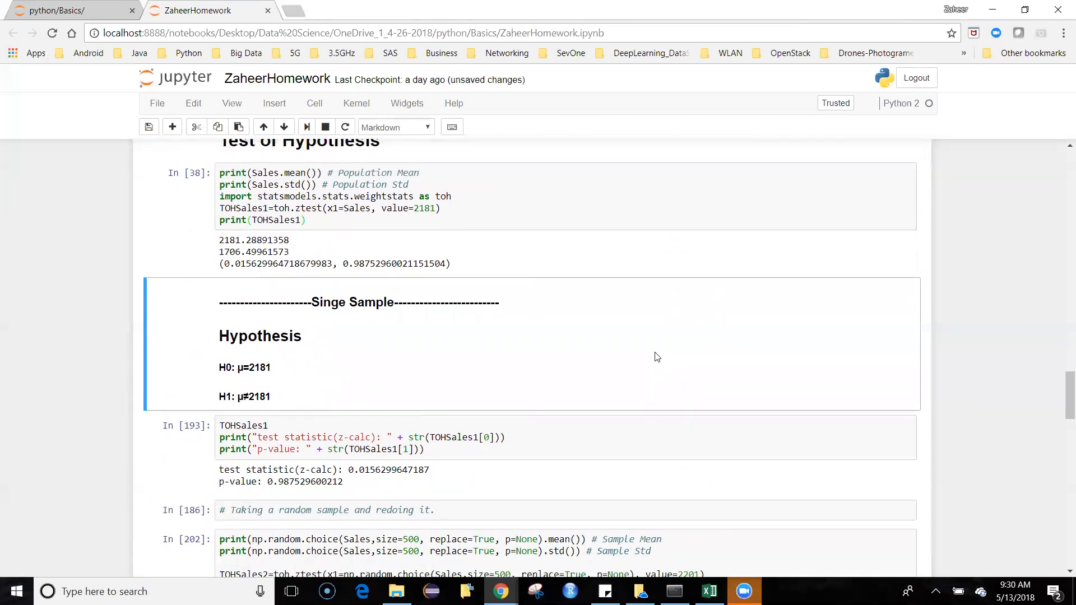
pyautogui.scroll(-1, 657, 353)
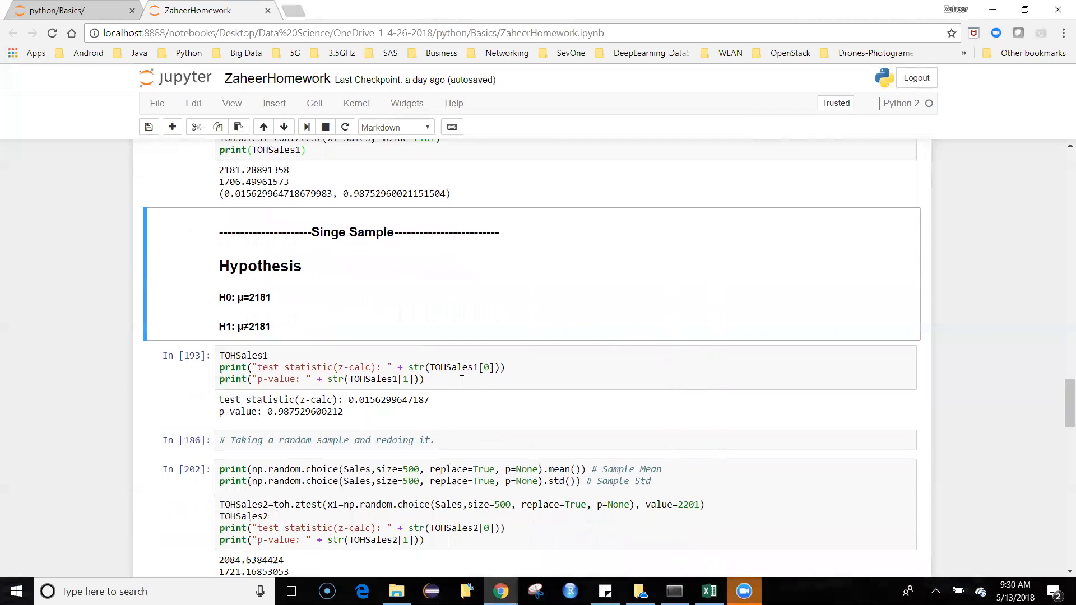
pyautogui.scroll(-1, 465, 380)
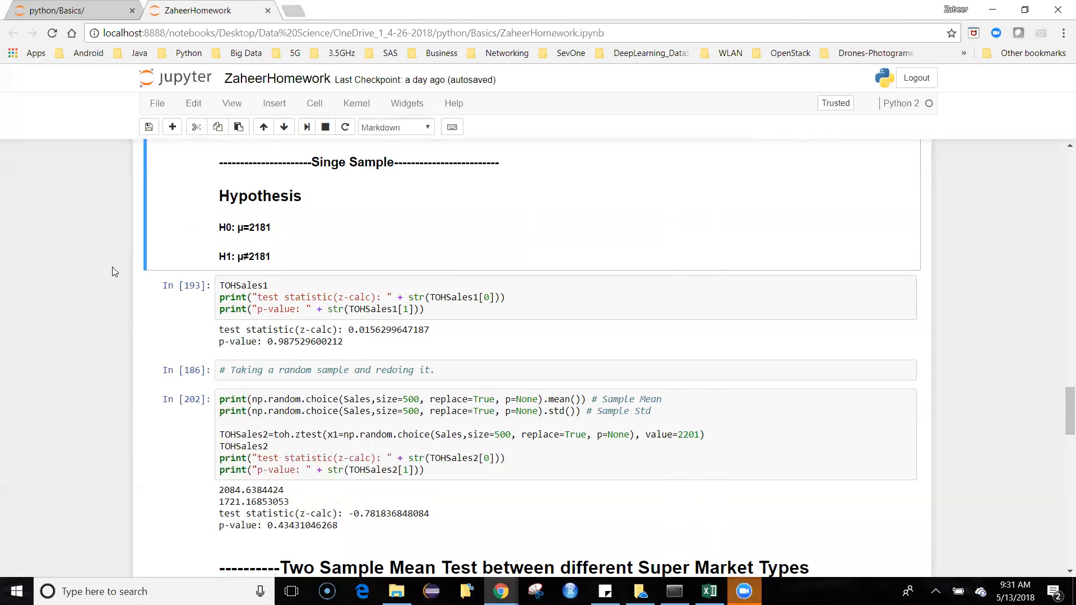
pyautogui.scroll(3, 112, 267)
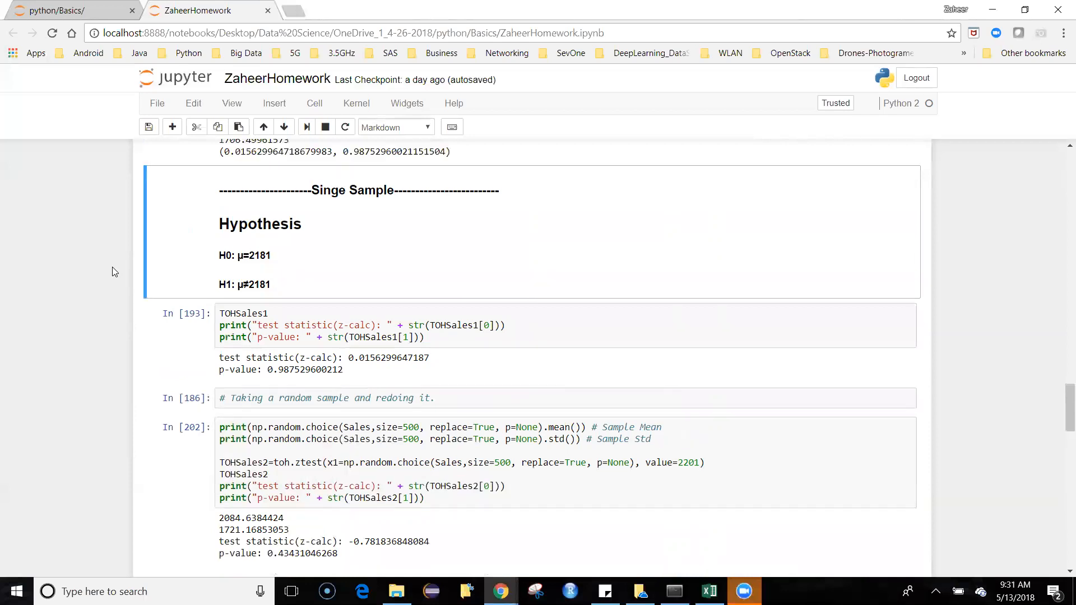
pyautogui.scroll(-3, 111, 269)
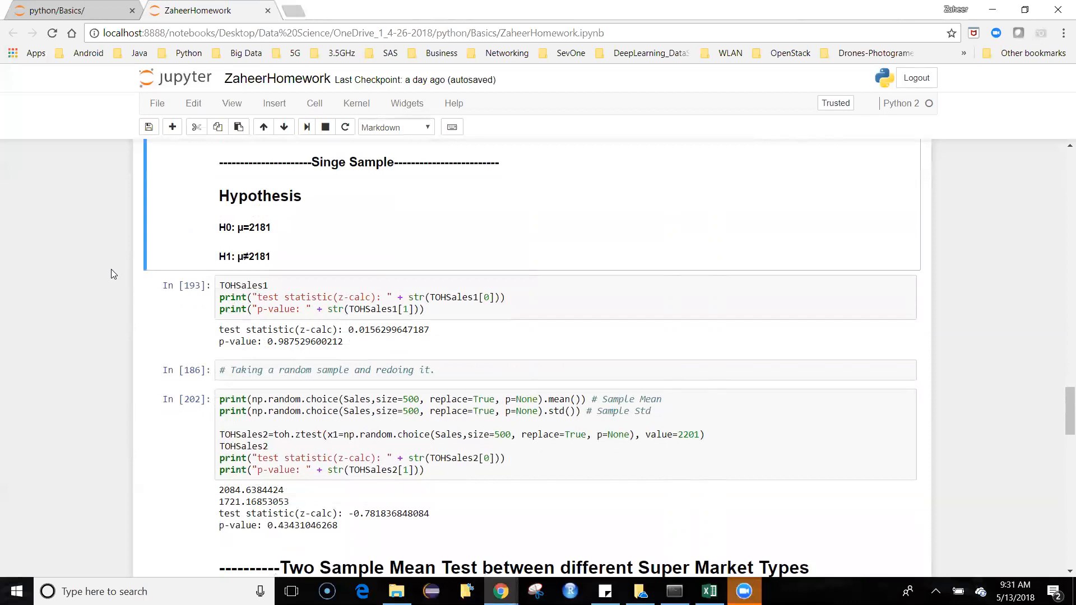
pyautogui.scroll(-1, 112, 270)
pyautogui.scroll(1, 112, 271)
pyautogui.scroll(1, 111, 274)
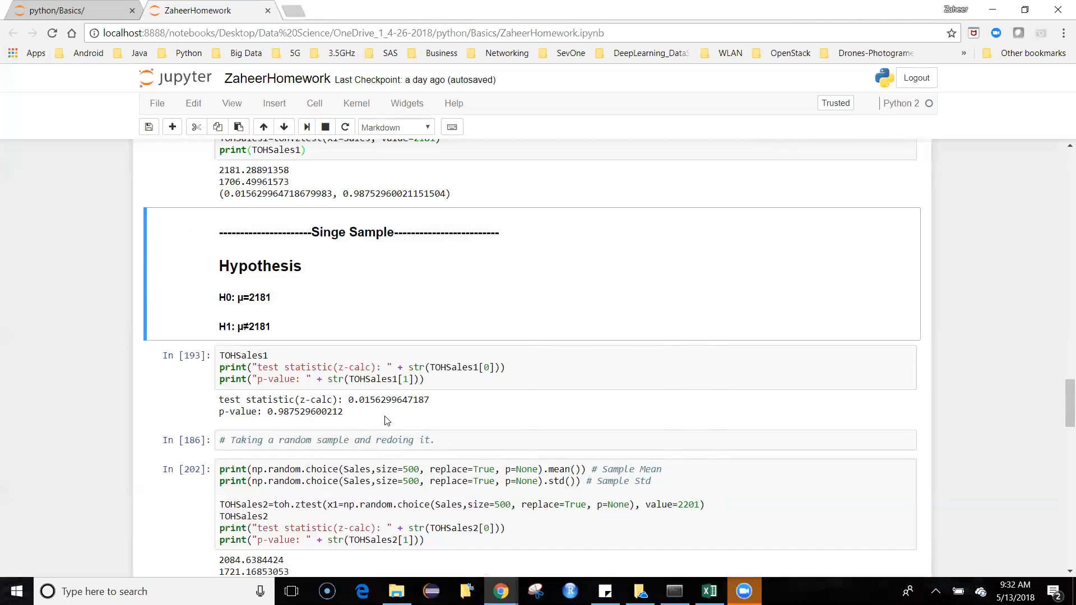
# Step: Compare the single-sample hypotheses and TOHSales1 output with the TOHSales2 z-test on a random sample of 500 against 2201
pyautogui.scroll(-2, 387, 421)
pyautogui.scroll(2, 376, 414)
pyautogui.scroll(-1, 364, 403)
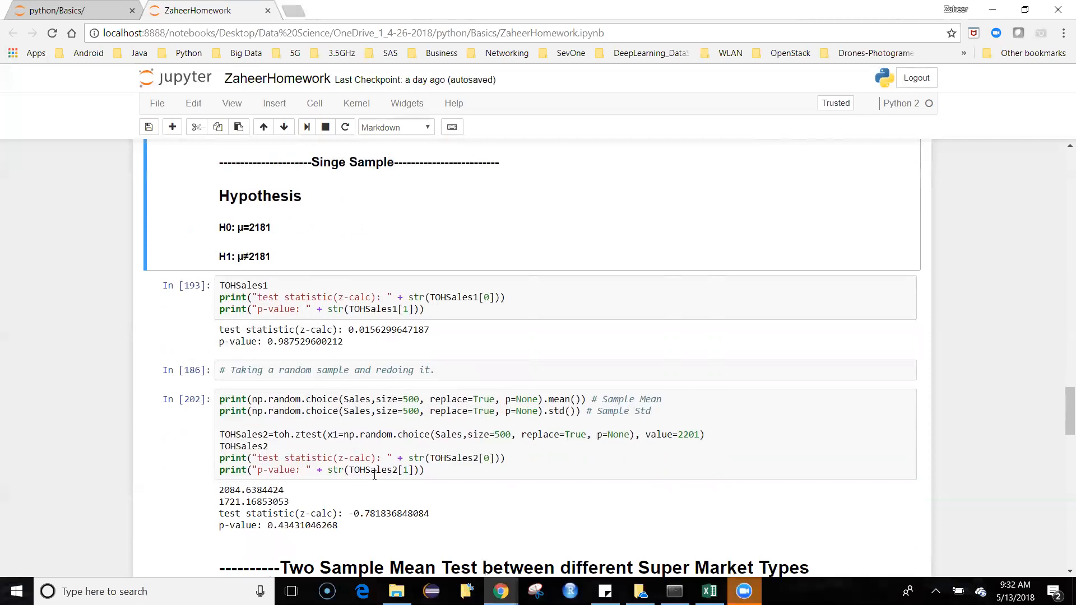
pyautogui.scroll(1, 374, 475)
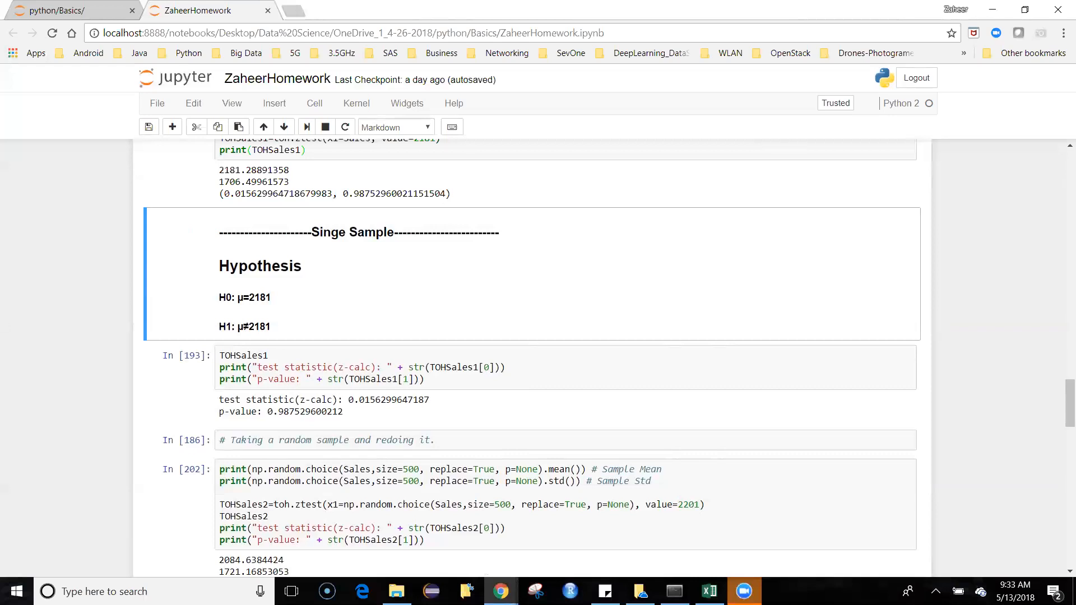
pyautogui.scroll(-1, 539, 359)
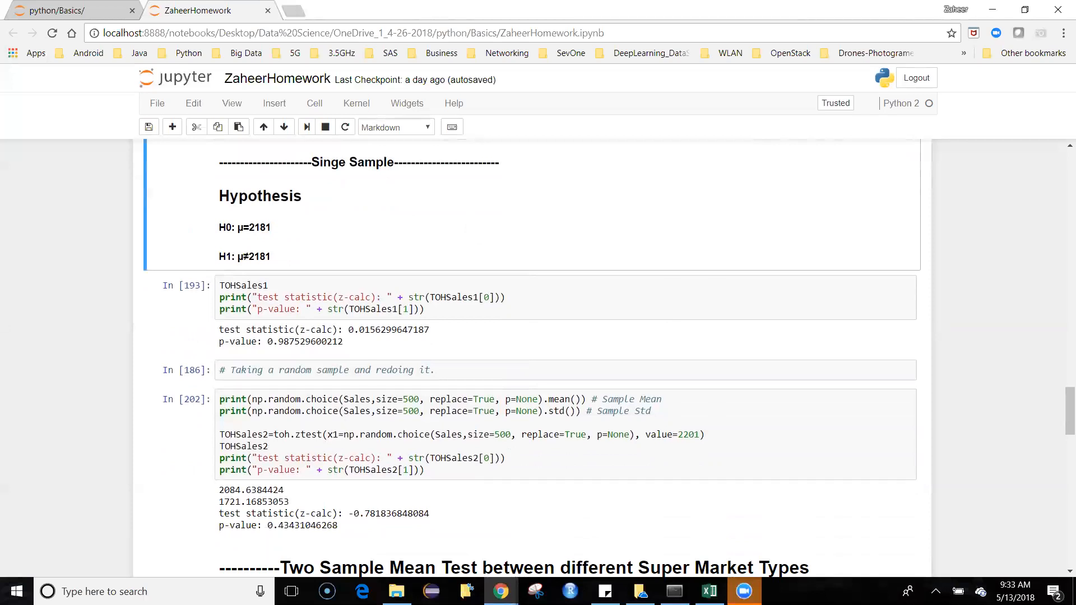
pyautogui.scroll(-1, 538, 359)
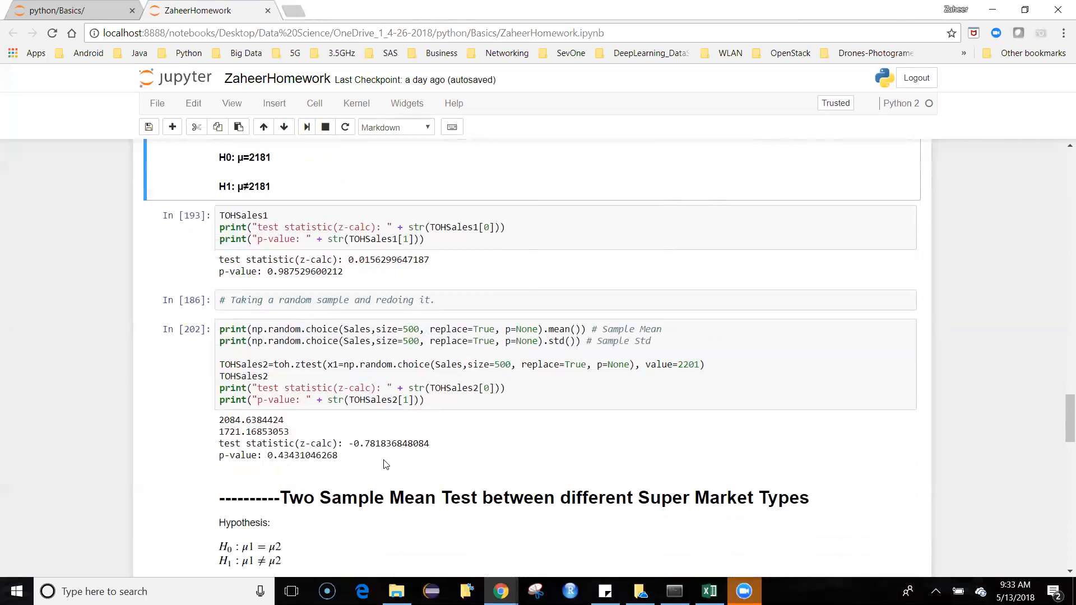
# Step: Examine the Two Sample Mean Test hypotheses, the Item_Outlet_Sales subsets by supermarket type and the pairwise two-sided z-tests
pyautogui.scroll(-3, 386, 464)
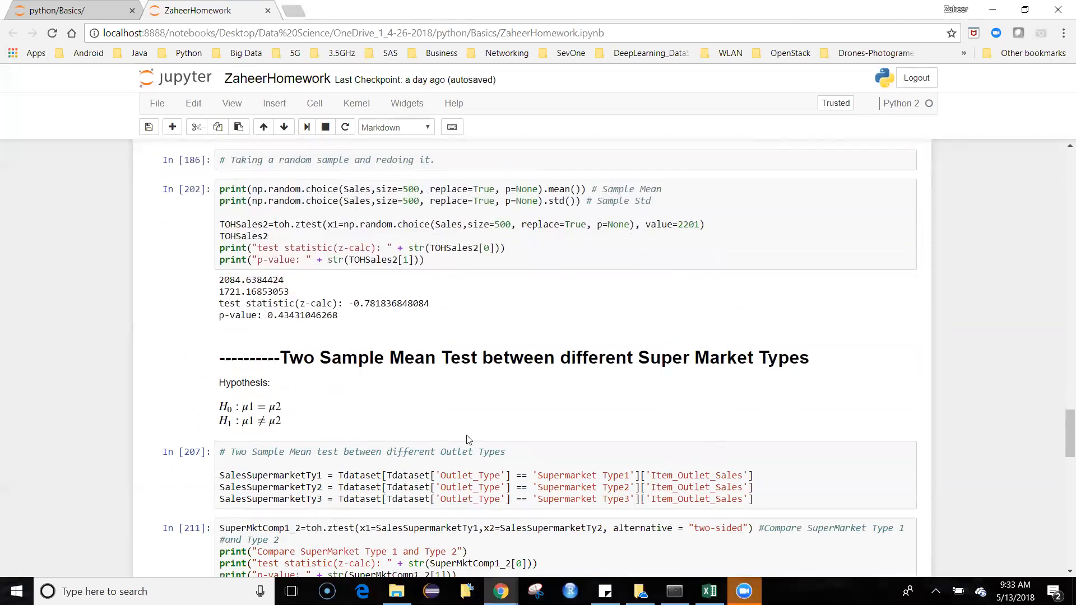
pyautogui.scroll(-1, 469, 440)
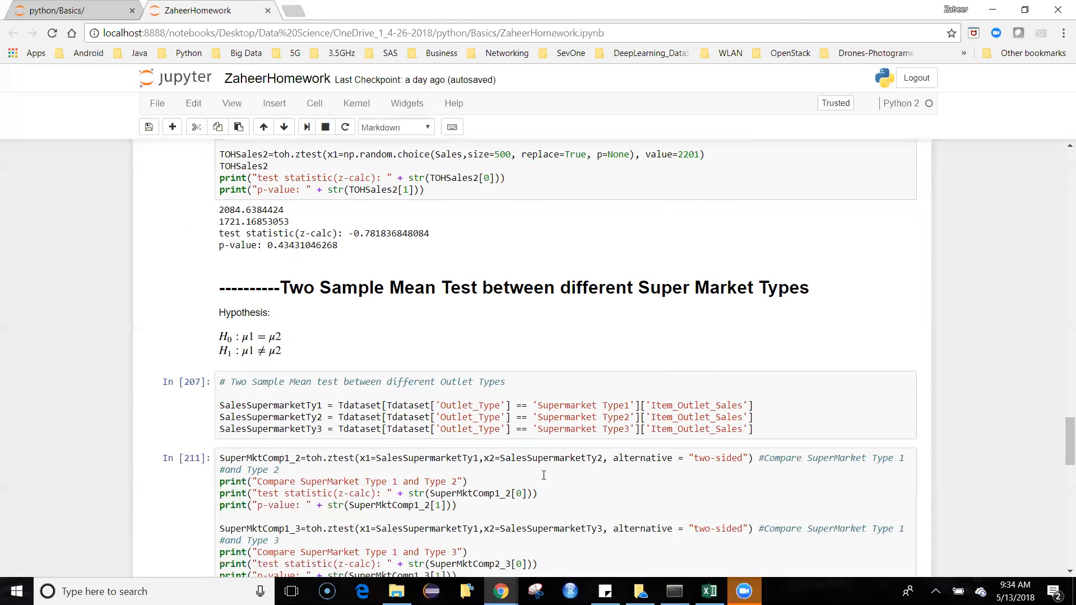
pyautogui.scroll(-1, 543, 475)
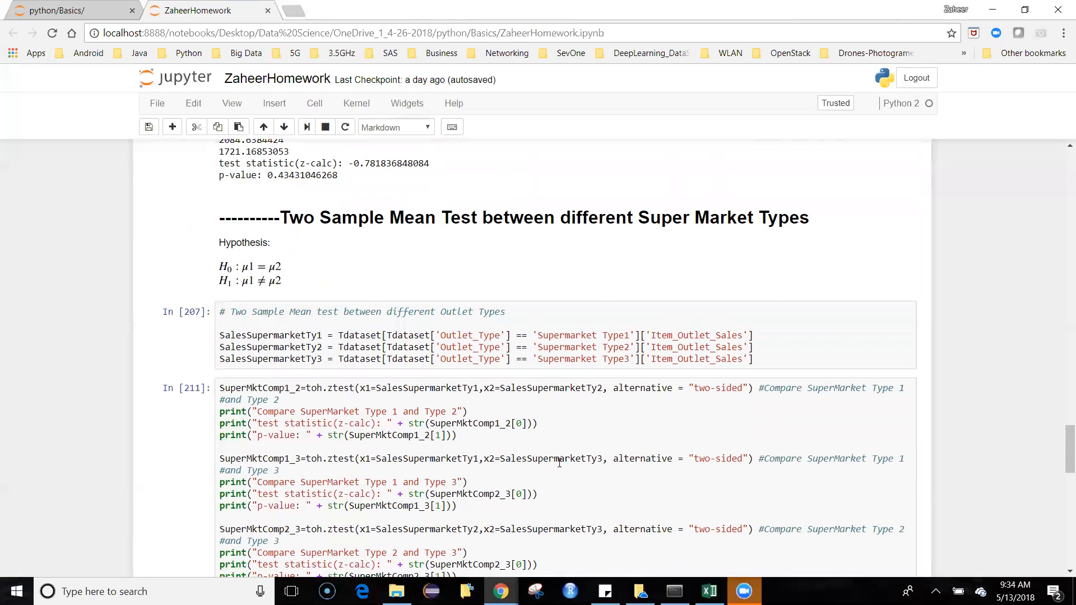
pyautogui.scroll(-1, 559, 463)
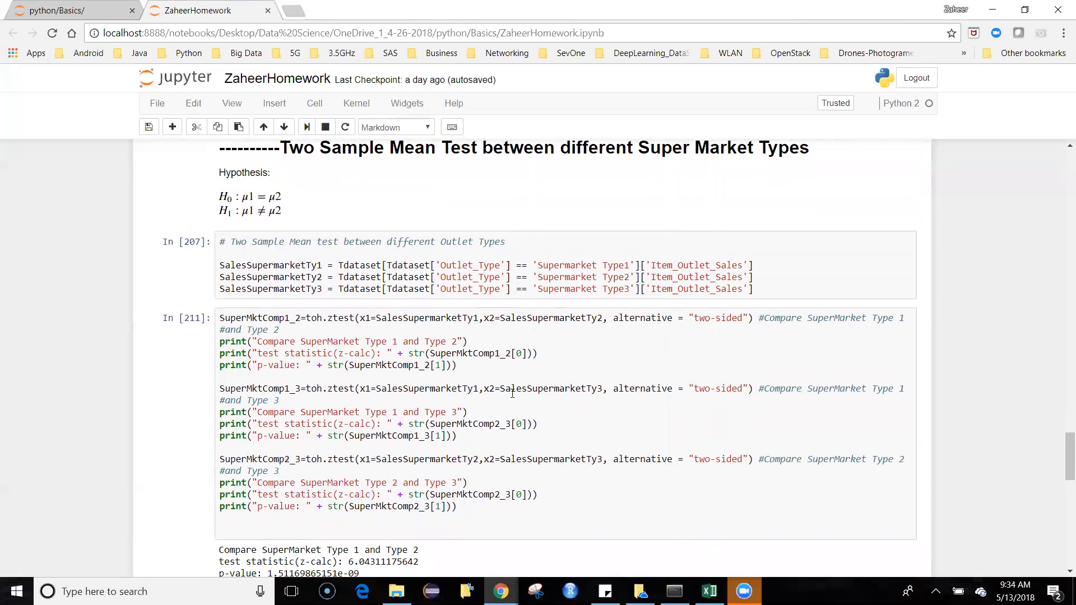
pyautogui.scroll(-2, 512, 393)
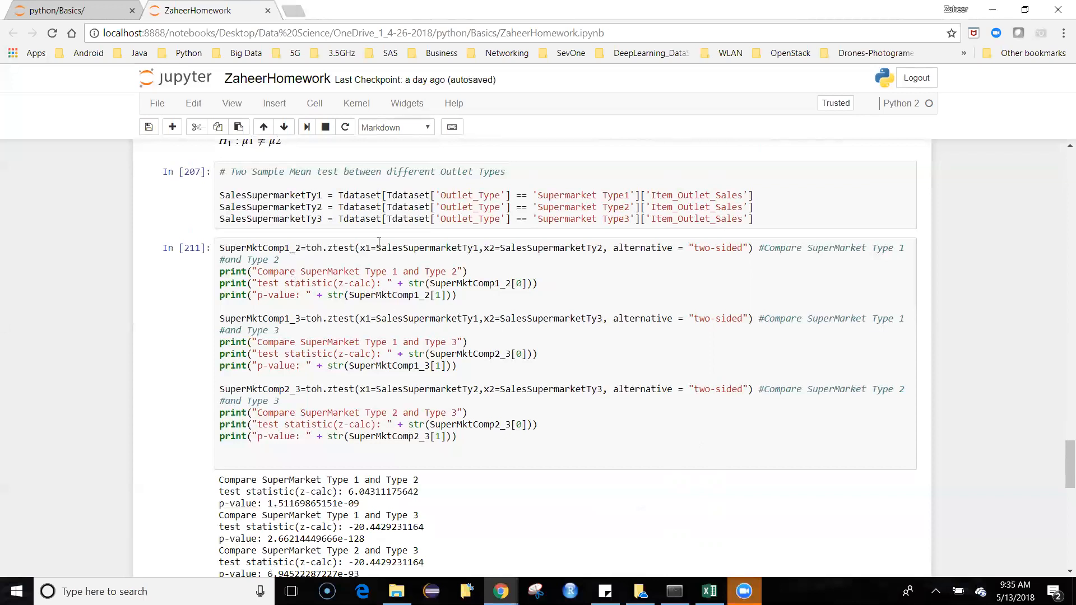
# Step: Switch to Train.csv in Excel and inspect the Outlet_Type values and the Item_Outlet_Sales header
pyautogui.click(709, 591)
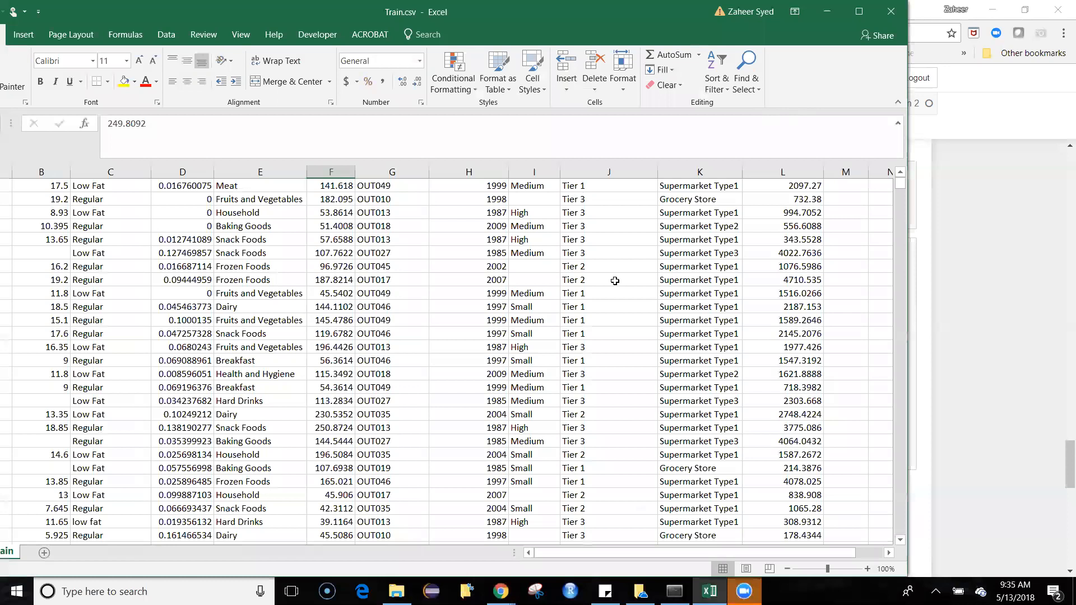
pyautogui.click(698, 295)
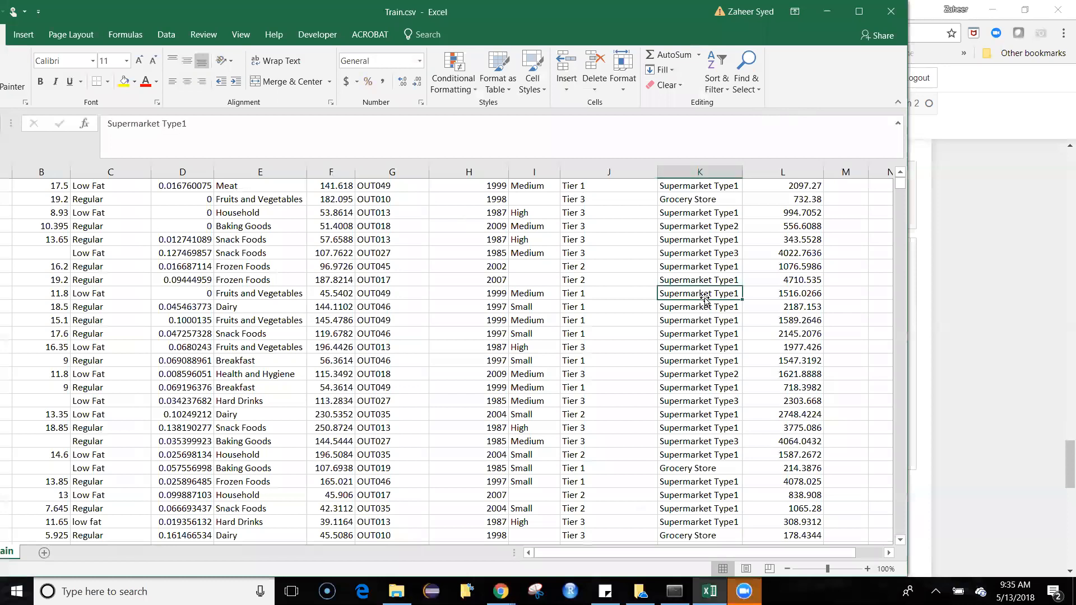
pyautogui.scroll(1, 705, 301)
pyautogui.click(720, 191)
pyautogui.click(718, 238)
pyautogui.click(714, 302)
pyautogui.click(718, 191)
pyautogui.press('Right')
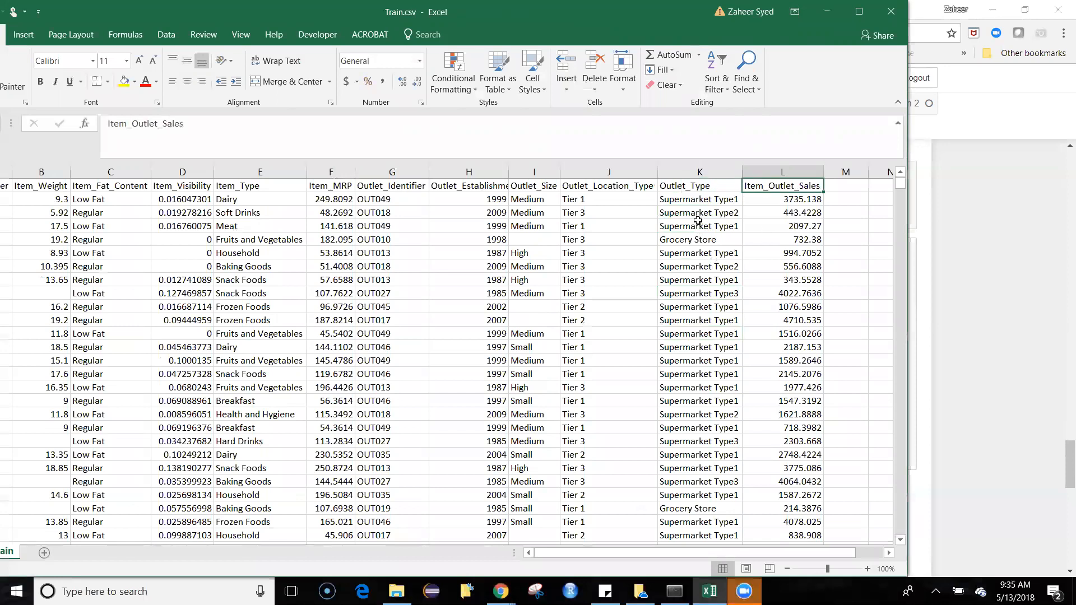
# Step: Turn on filtering for the header row and view the list of categories in the Outlet_Type column
pyautogui.click(711, 186)
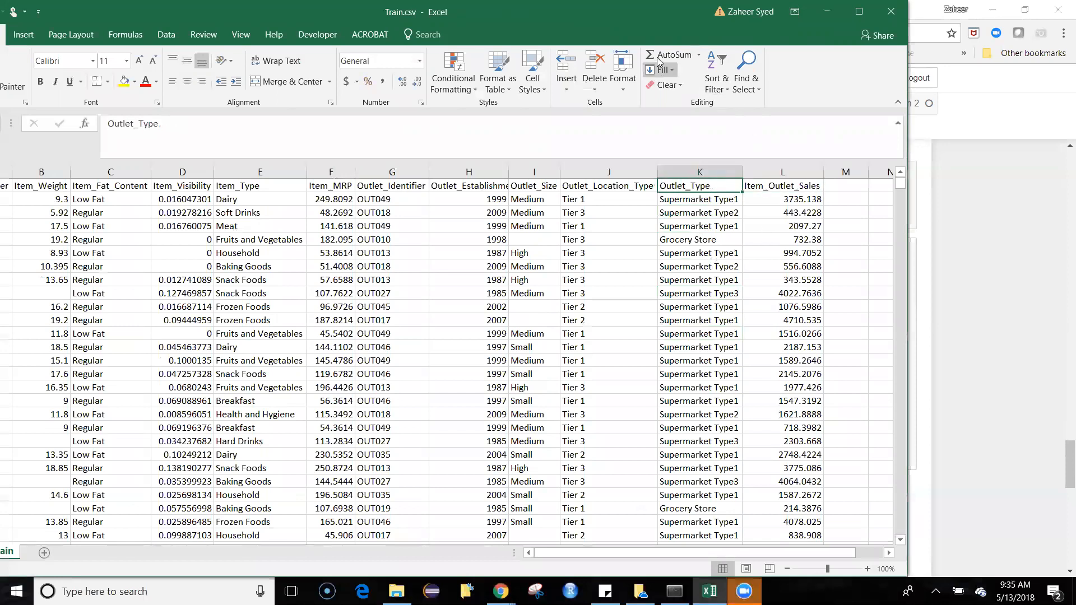
pyautogui.click(717, 81)
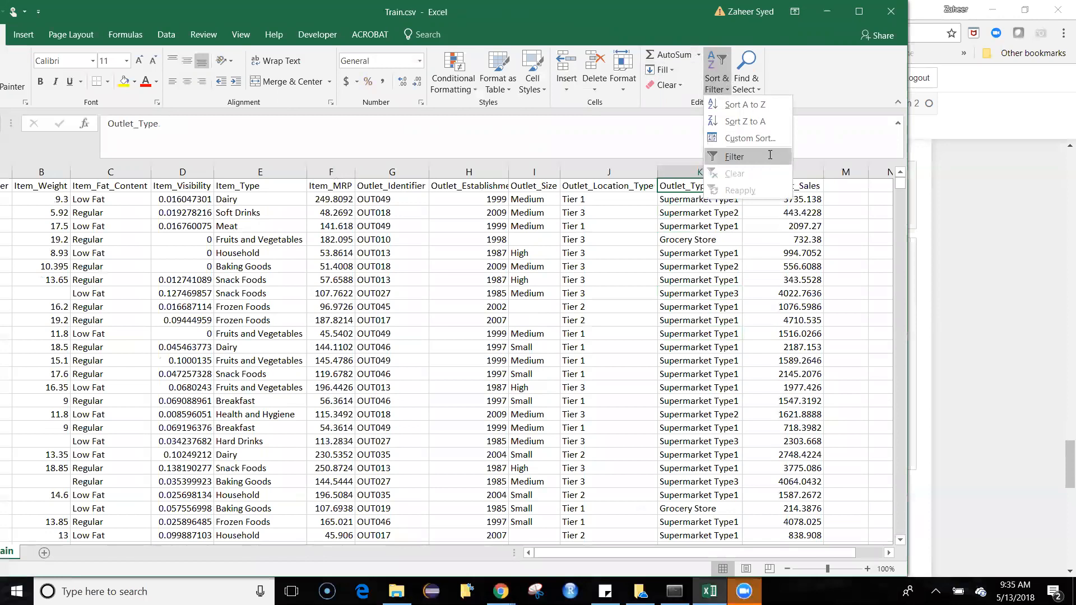
pyautogui.click(723, 157)
pyautogui.click(735, 187)
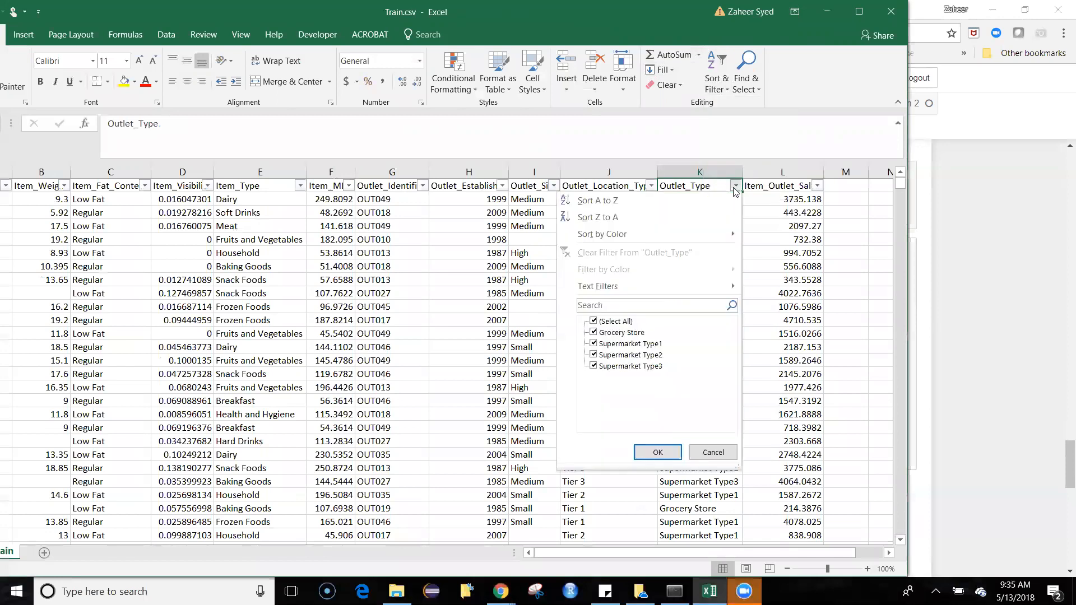
pyautogui.click(735, 187)
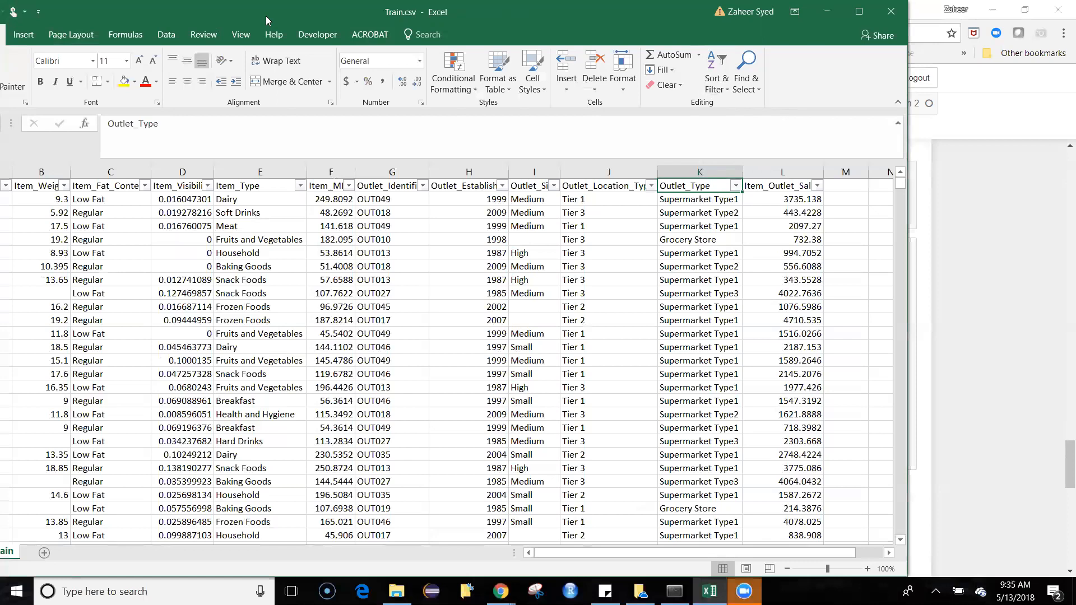
# Step: Move the Excel window down off the notebook and return to the supermarket comparison cell and its output in Jupyter
pyautogui.moveTo(266, 17); pyautogui.dragTo(349, 523)
pyautogui.click(724, 477)
pyautogui.scroll(-1, 734, 424)
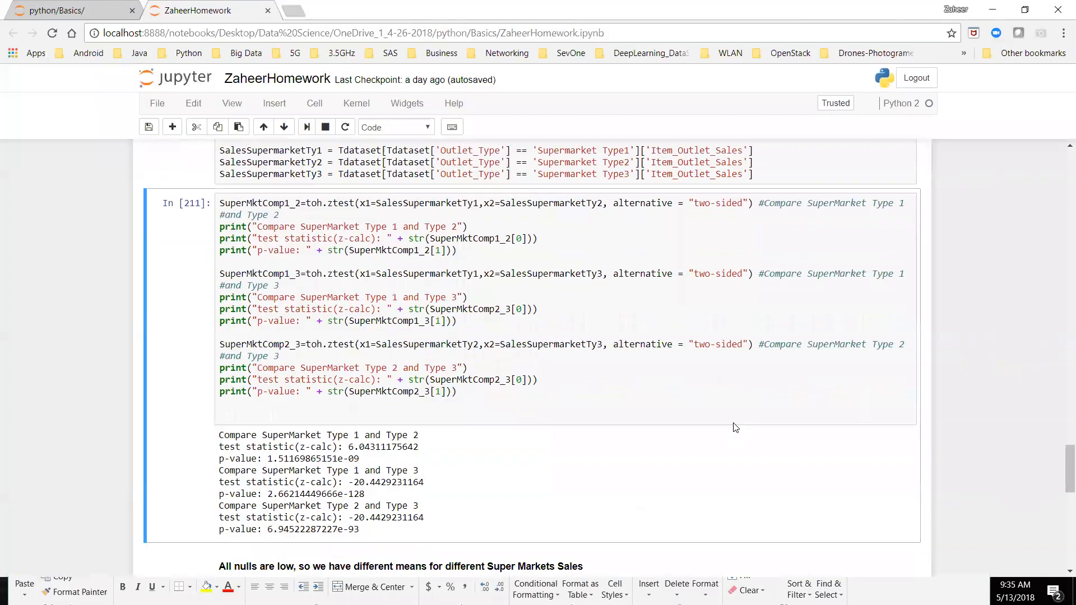
pyautogui.scroll(-1, 736, 428)
pyautogui.scroll(-1, 573, 284)
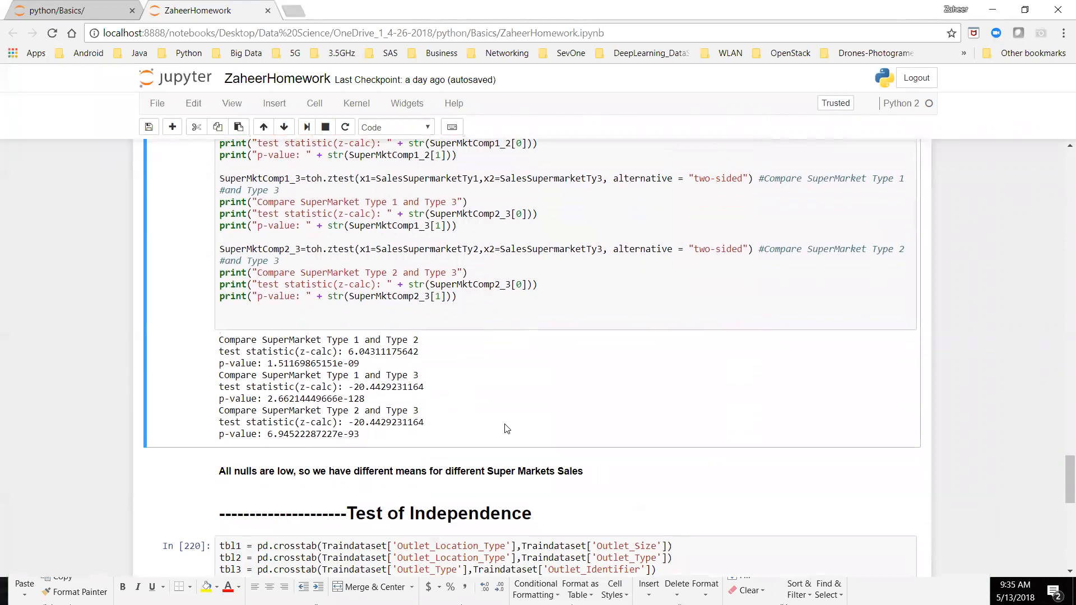
# Step: Review the three supermarket z-test calls against their printed statistics and p-values, highlighting the Type 1 and Type 2 comparison line
pyautogui.scroll(5, 507, 429)
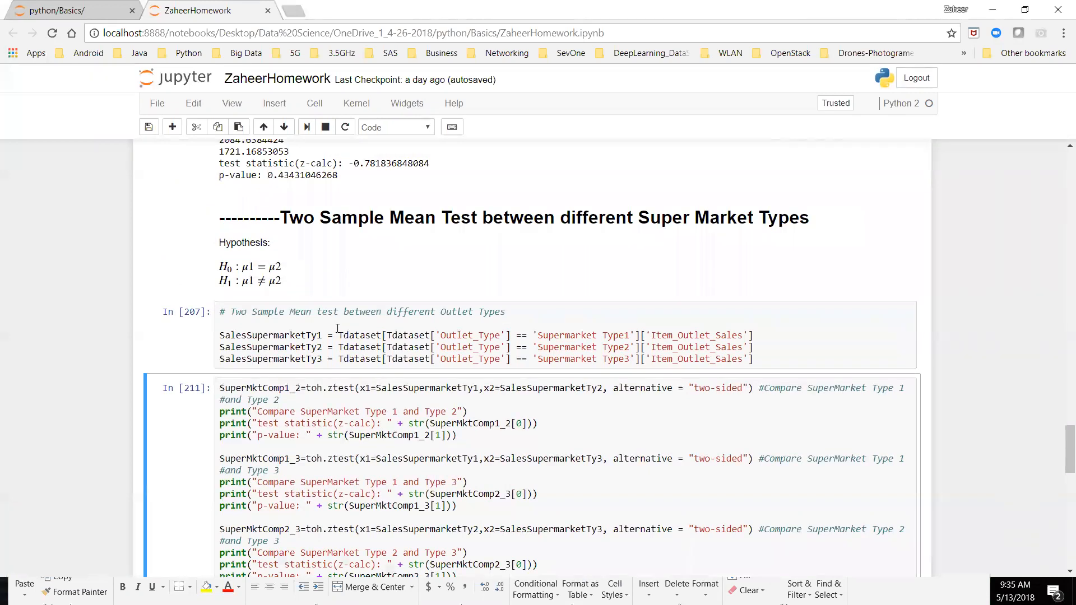
pyautogui.scroll(-2, 338, 329)
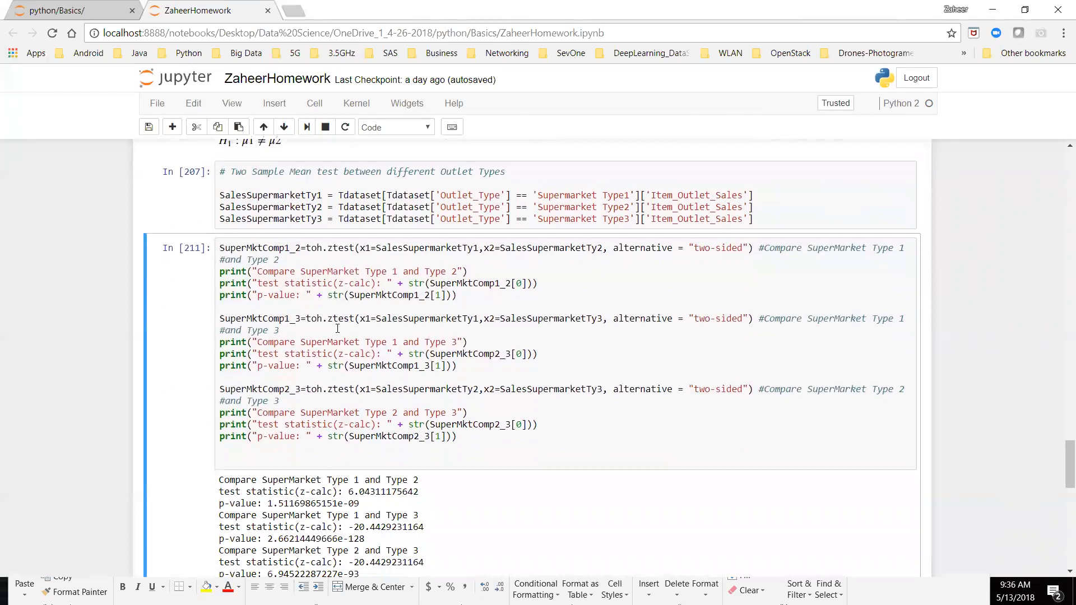
pyautogui.scroll(1, 338, 329)
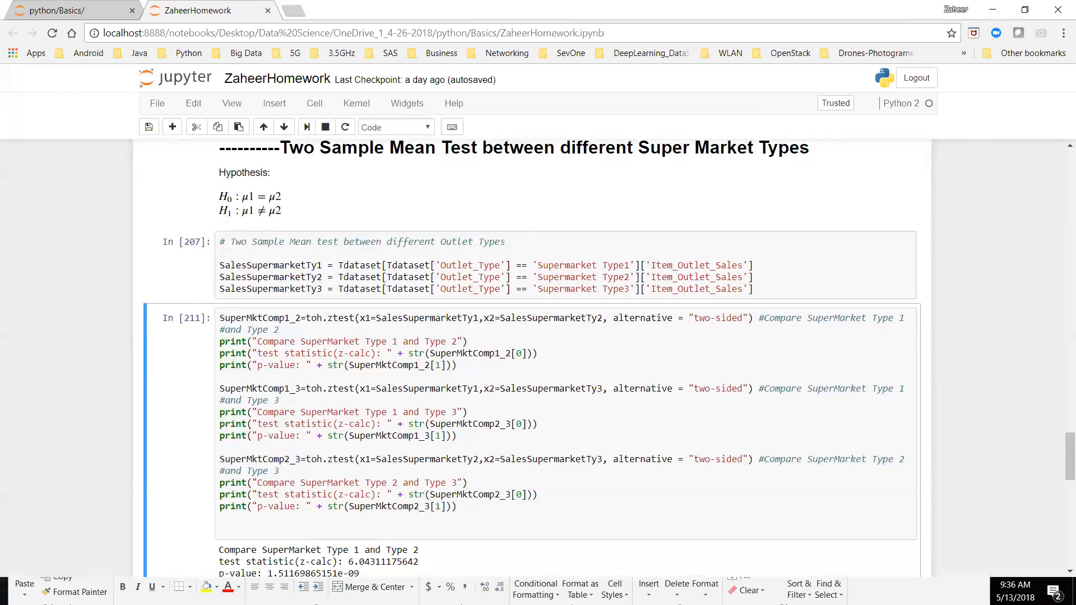
pyautogui.scroll(-1, 225, 484)
pyautogui.scroll(1, 225, 485)
pyautogui.scroll(-2, 191, 460)
pyautogui.scroll(2, 205, 446)
pyautogui.scroll(-4, 406, 464)
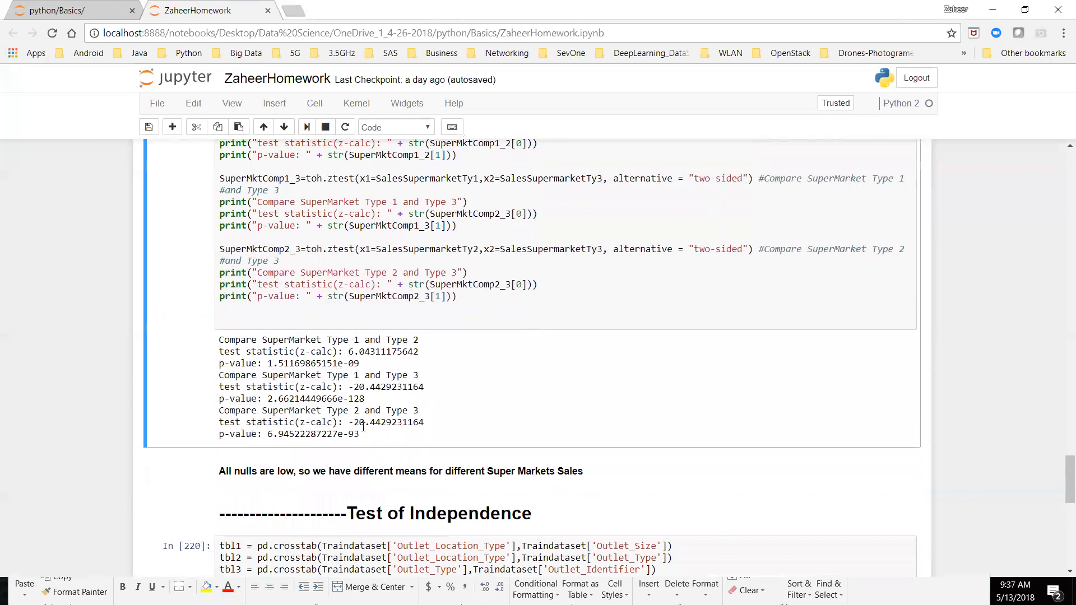
pyautogui.moveTo(365, 399); pyautogui.dragTo(257, 399)
pyautogui.moveTo(423, 341); pyautogui.dragTo(203, 347)
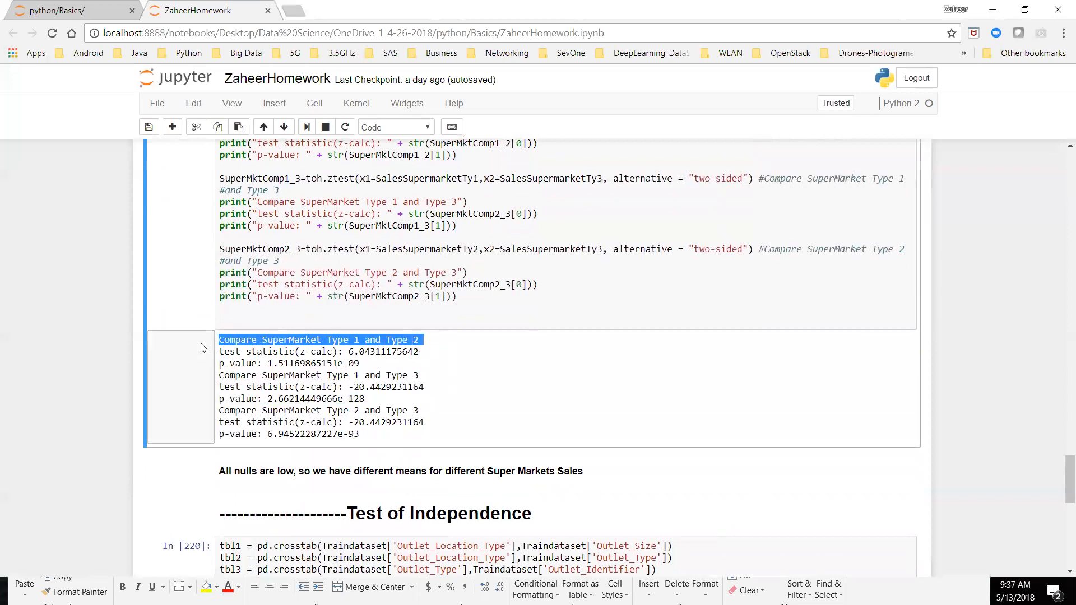
pyautogui.click(480, 388)
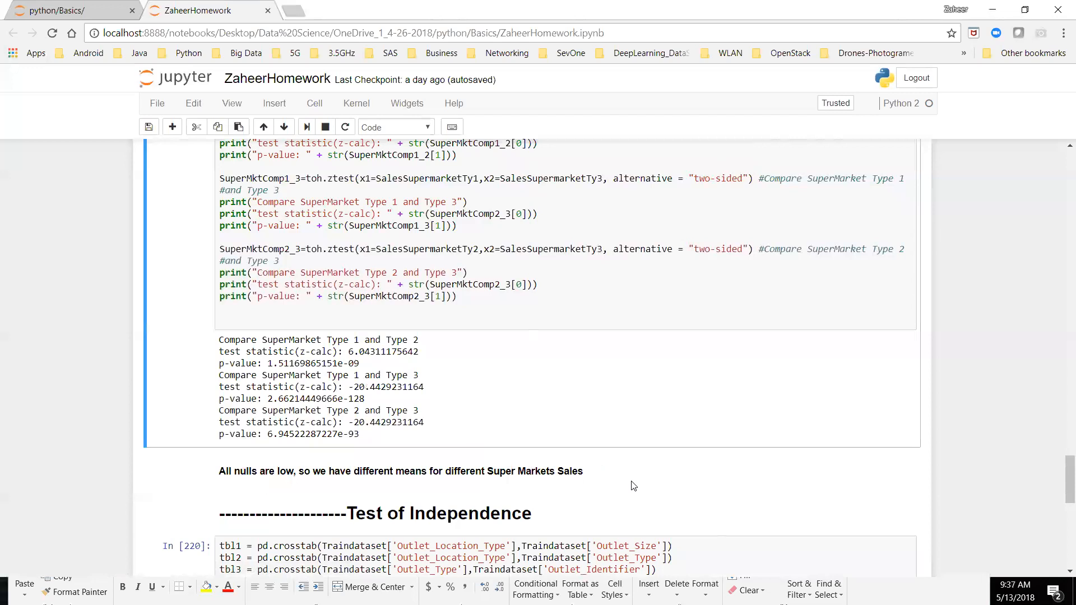
# Step: Review the supermarket sales conclusion and look over the Test of Independence crosstabs and the tbl4 output
pyautogui.scroll(5, 255, 308)
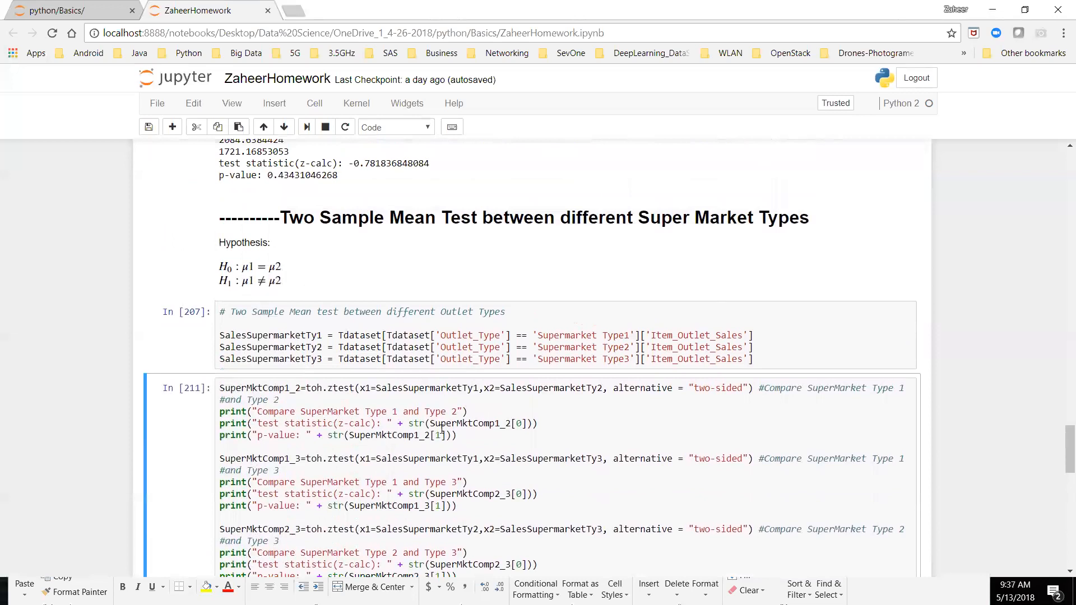
pyautogui.scroll(-3, 533, 359)
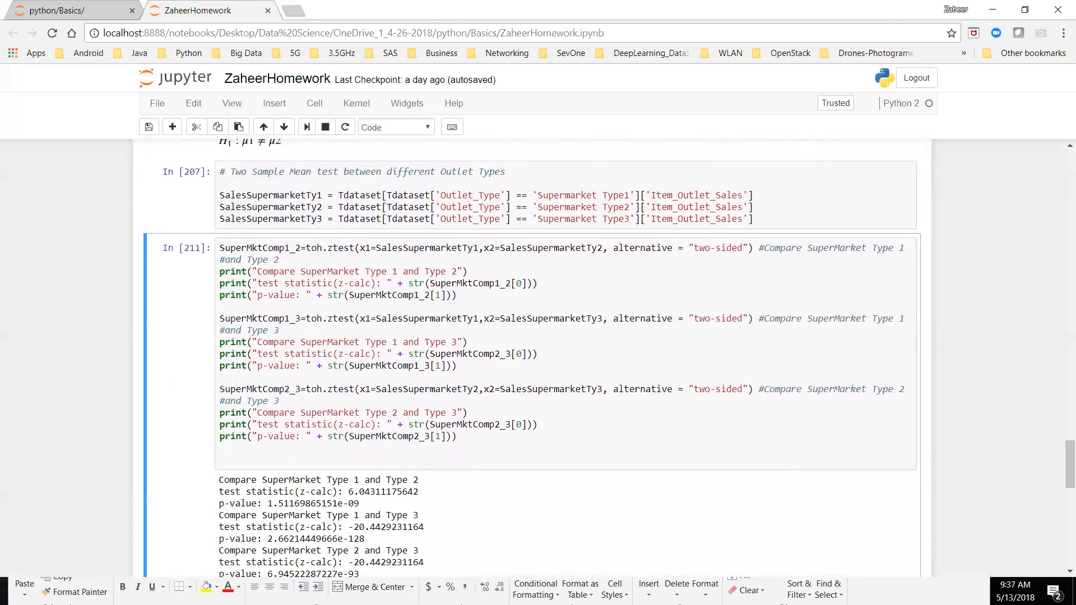
pyautogui.scroll(-2, 532, 359)
pyautogui.scroll(-3, 532, 358)
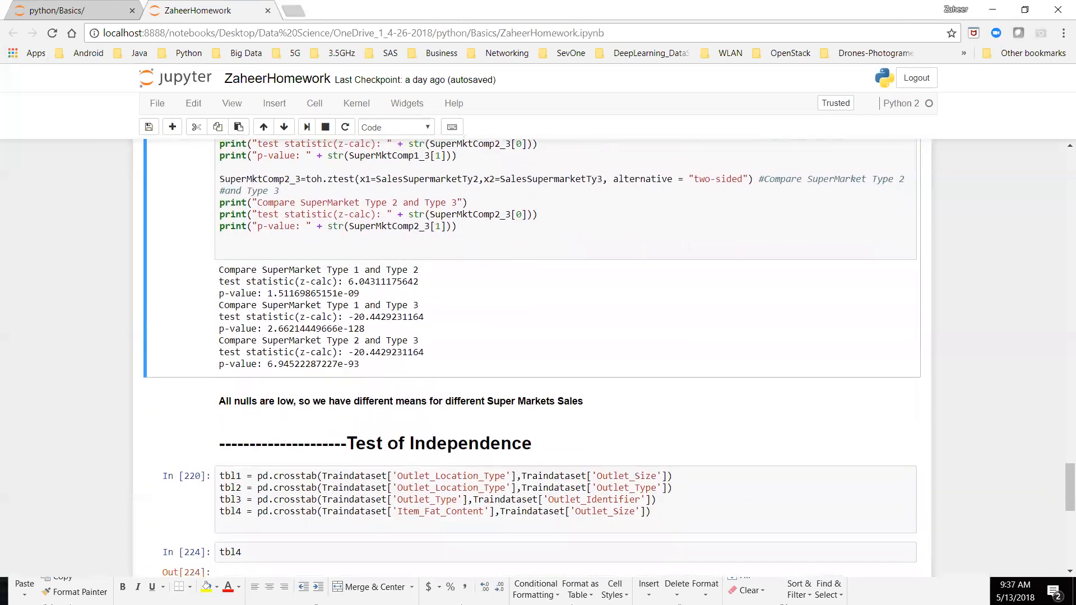
pyautogui.scroll(1, 539, 359)
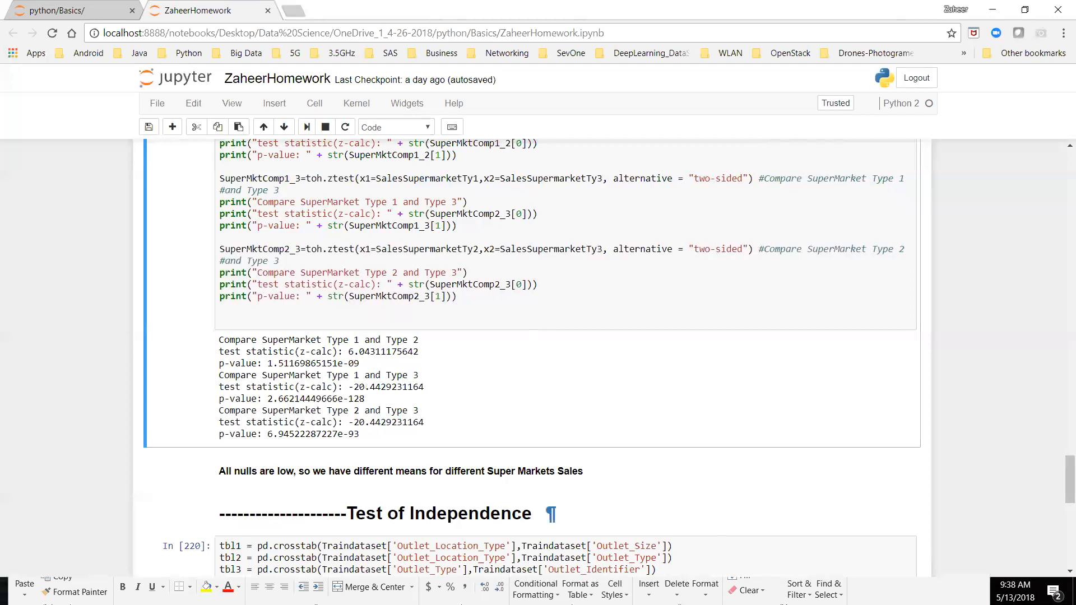
pyautogui.scroll(1, 533, 359)
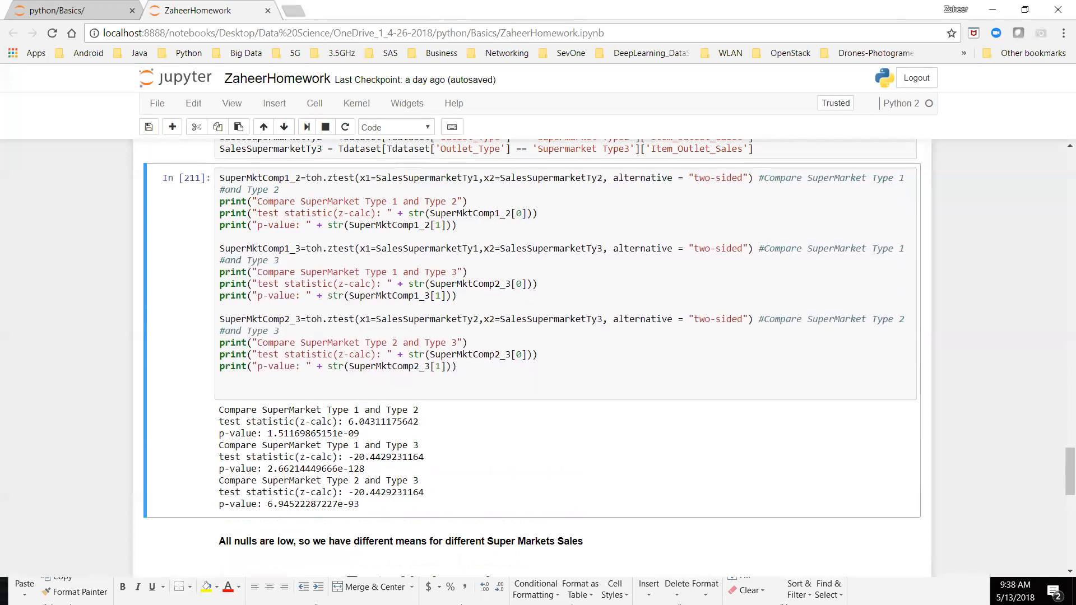
pyautogui.scroll(-2, 533, 359)
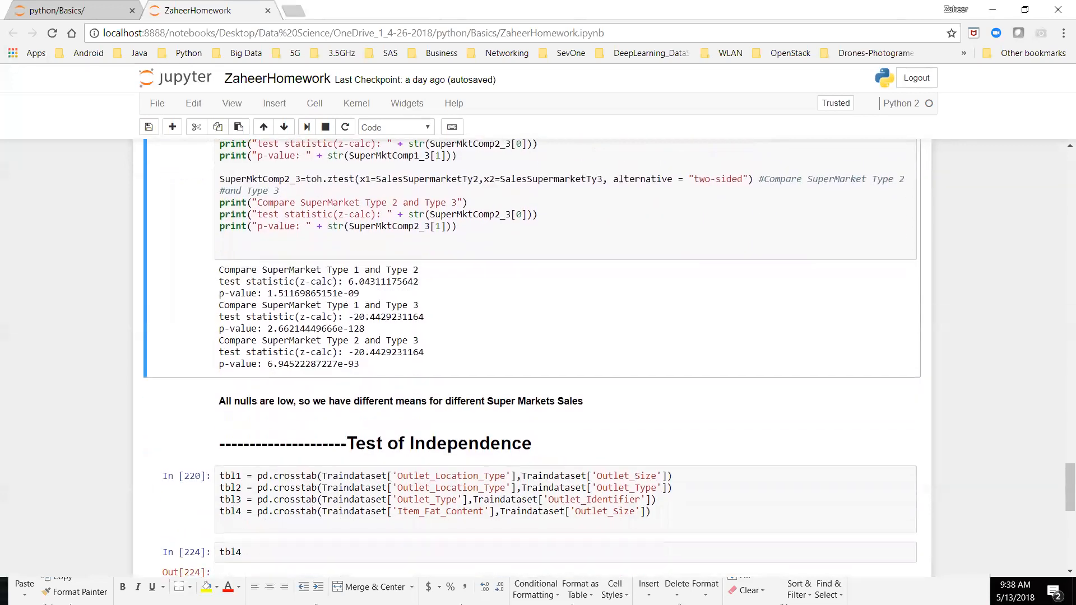
pyautogui.scroll(-1, 532, 359)
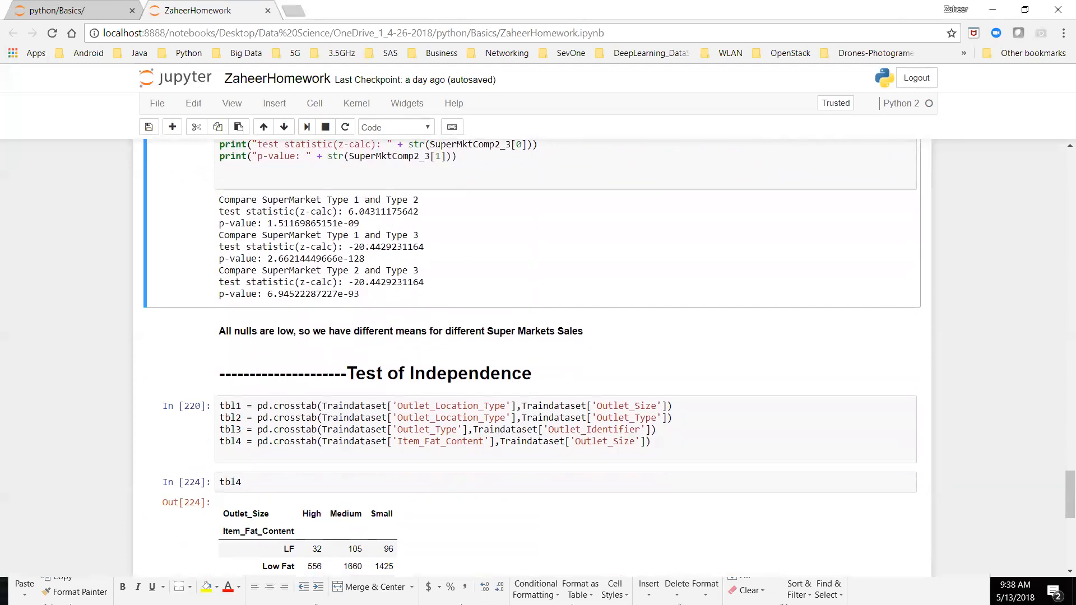
pyautogui.scroll(-1, 758, 484)
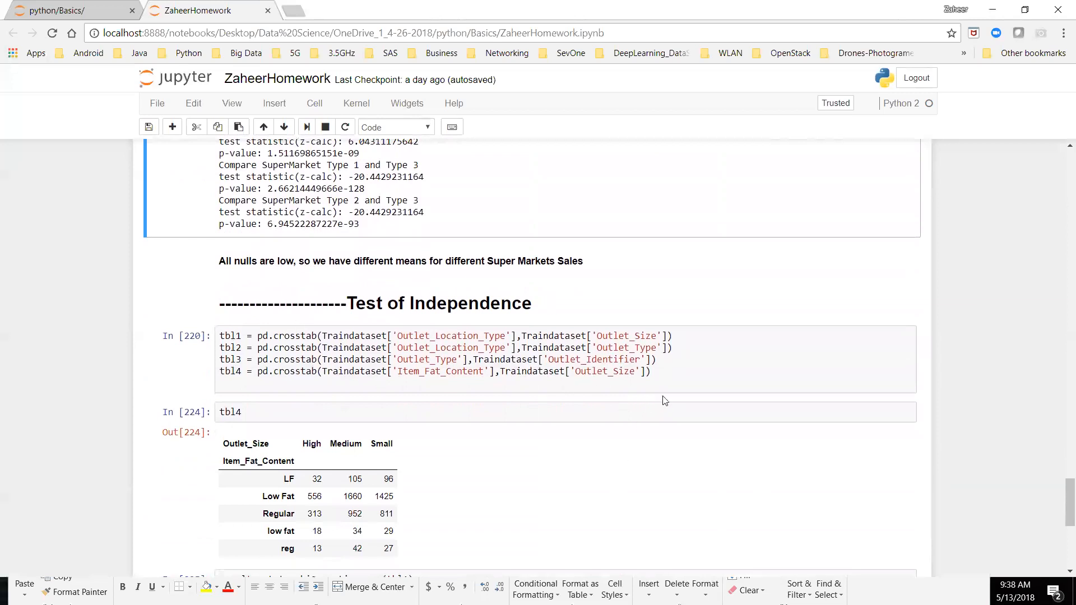
# Step: Go back to the Two Sample Mean Test section and select its alternative hypothesis, μ1 ≠ μ2
pyautogui.scroll(5, 671, 398)
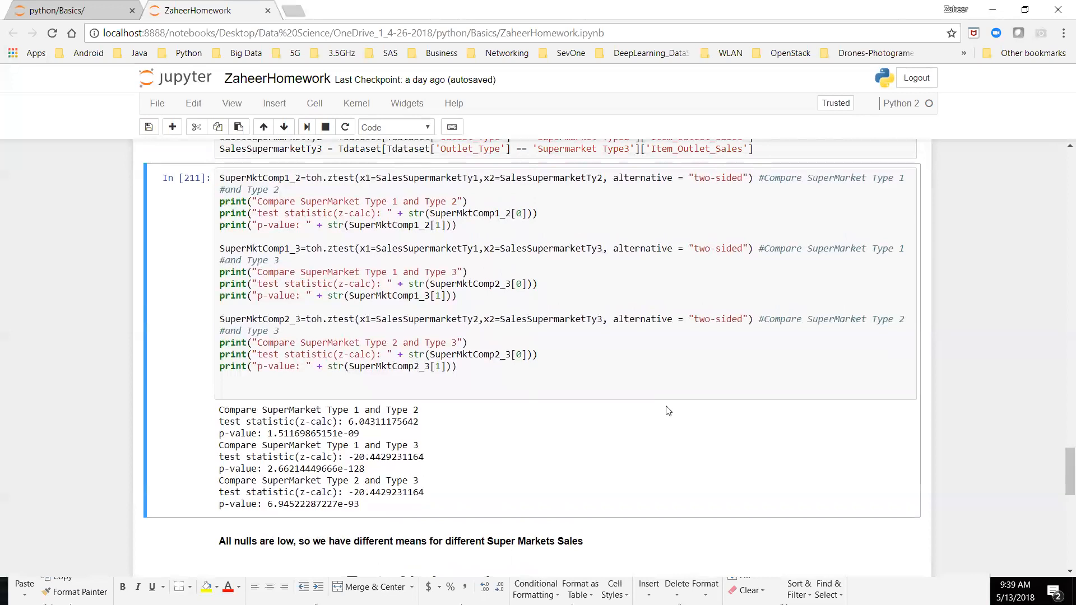
pyautogui.scroll(3, 668, 411)
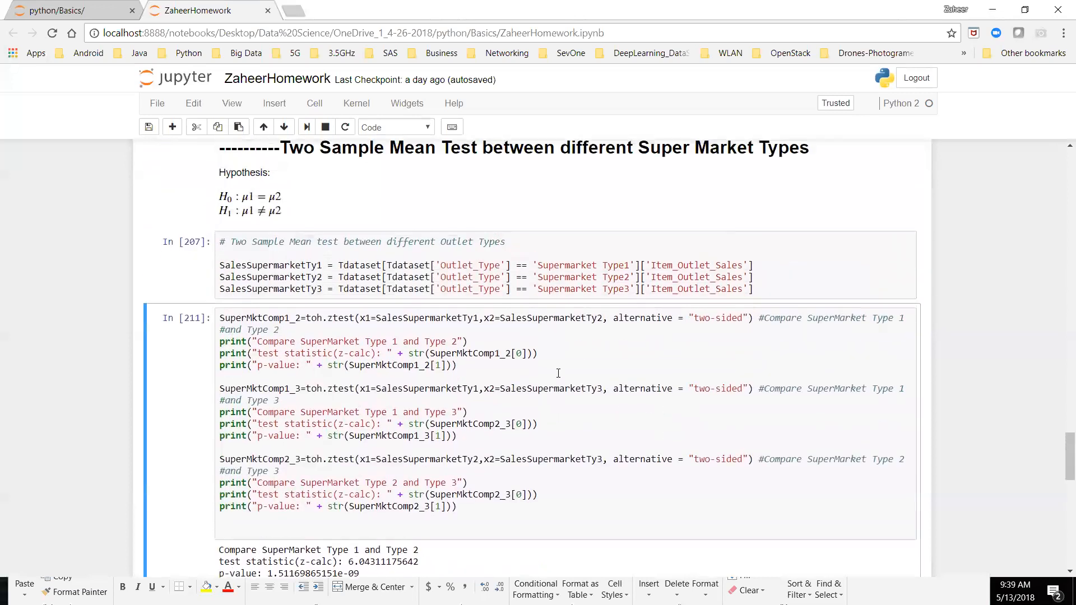
pyautogui.click(286, 211)
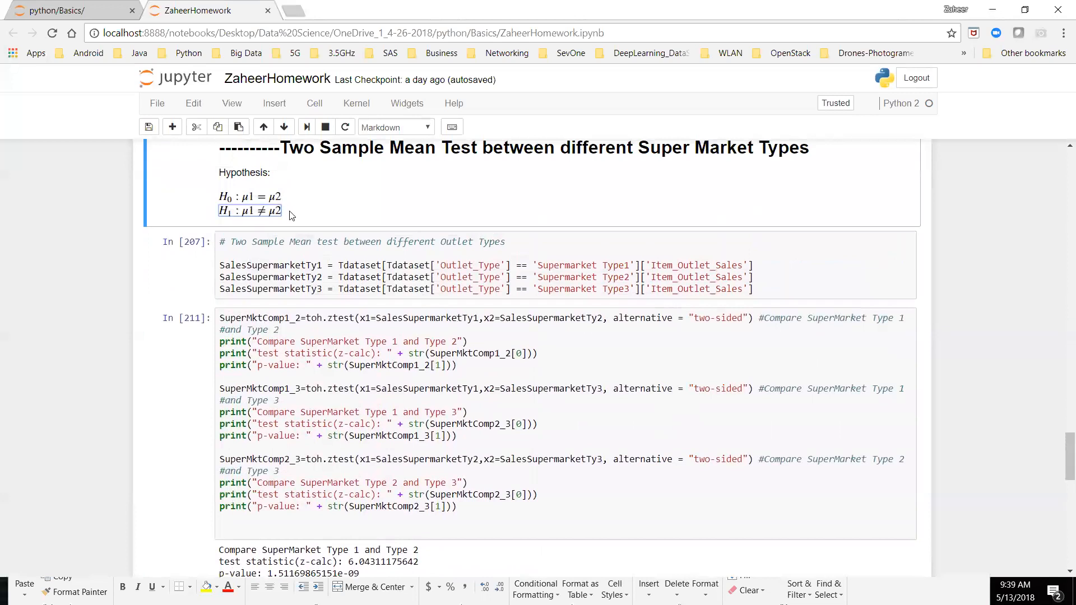
# Step: Change the tbl4 display cell under Test of Independence to tbl1, run it, and run the crosstab cell above it
pyautogui.click(105, 312)
pyautogui.scroll(-4, 113, 440)
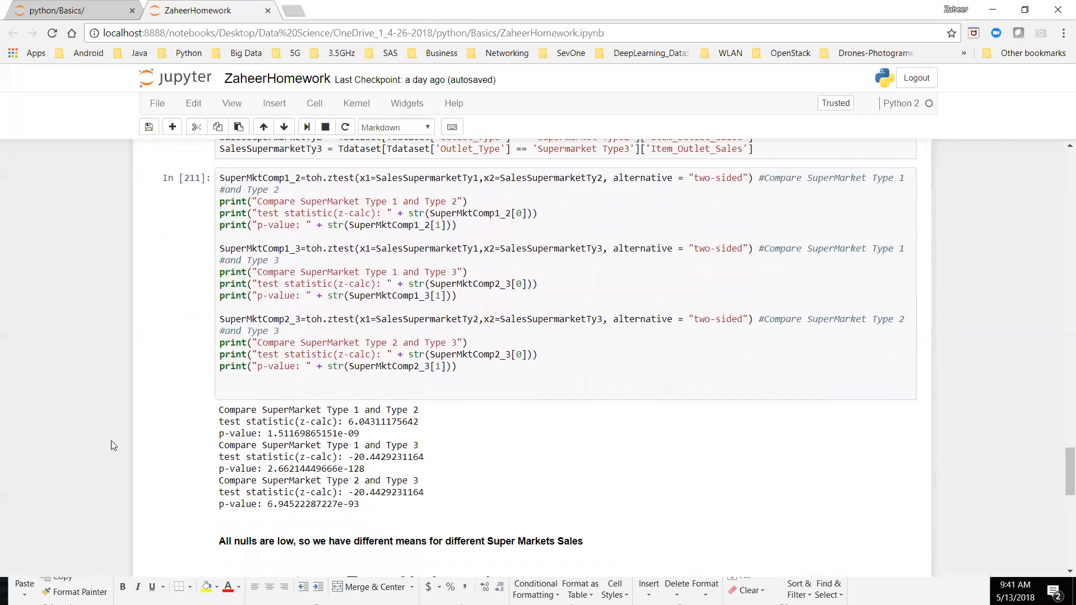
pyautogui.scroll(-4, 111, 441)
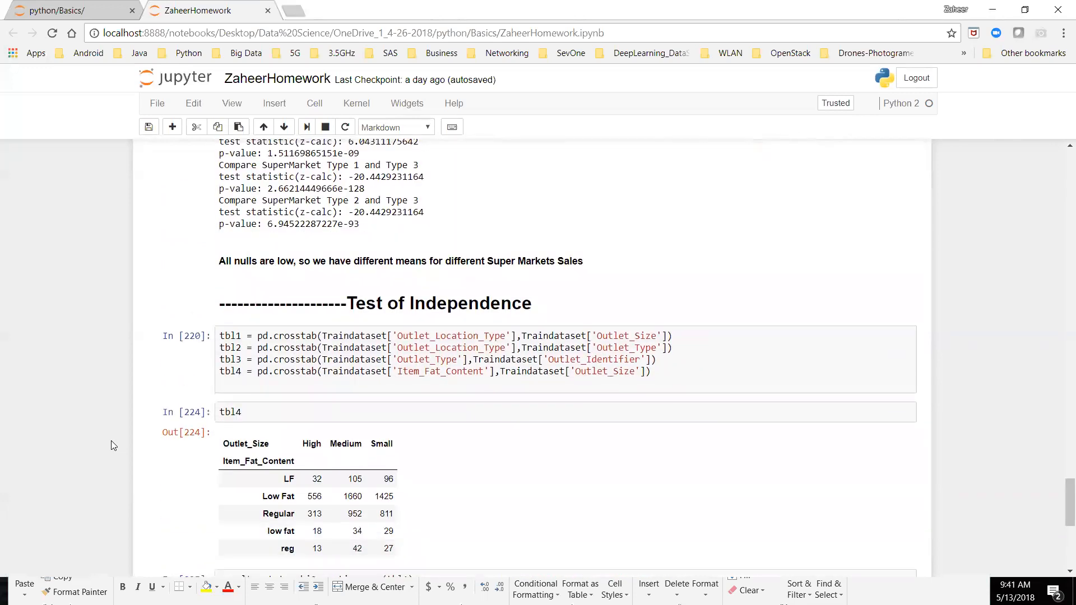
pyautogui.scroll(-1, 111, 440)
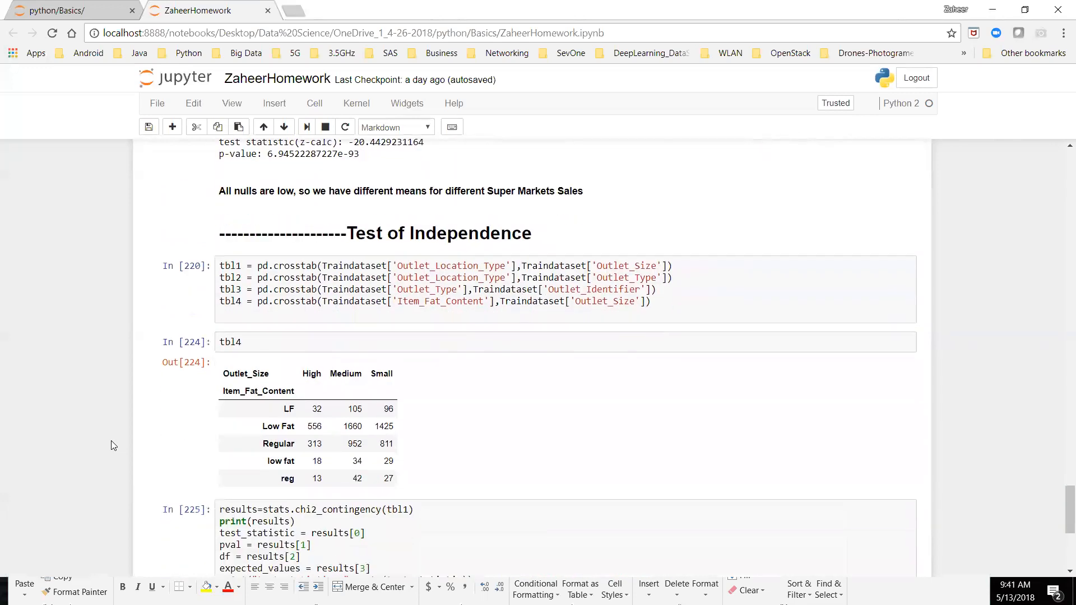
pyautogui.click(548, 339)
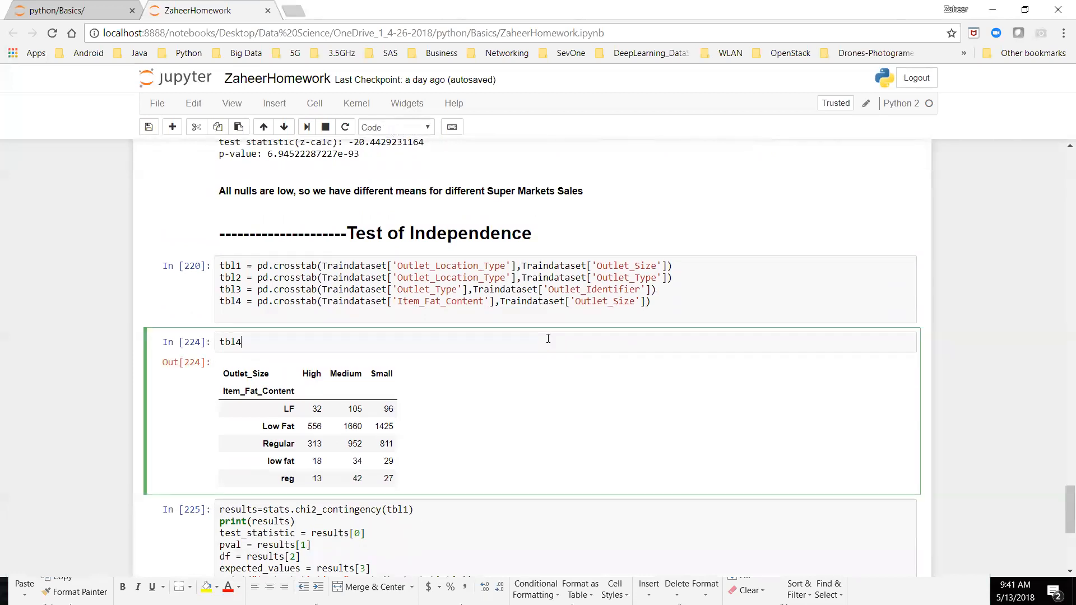
pyautogui.press('BackSpace')
pyautogui.write('1')
pyautogui.press('Return')
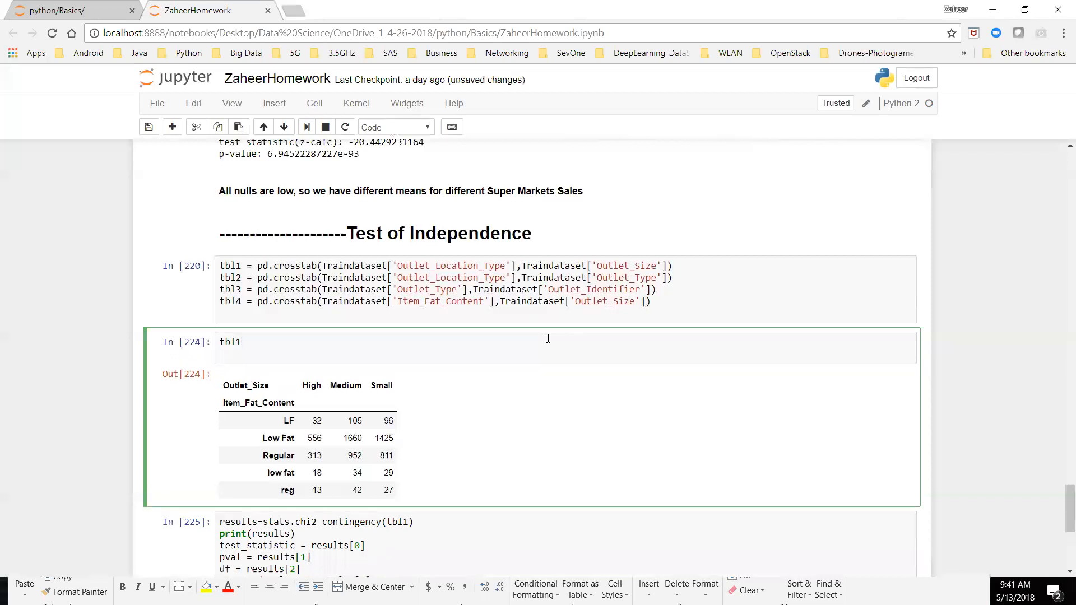
pyautogui.press('BackSpace')
pyautogui.hotkey('shift', 'Return')
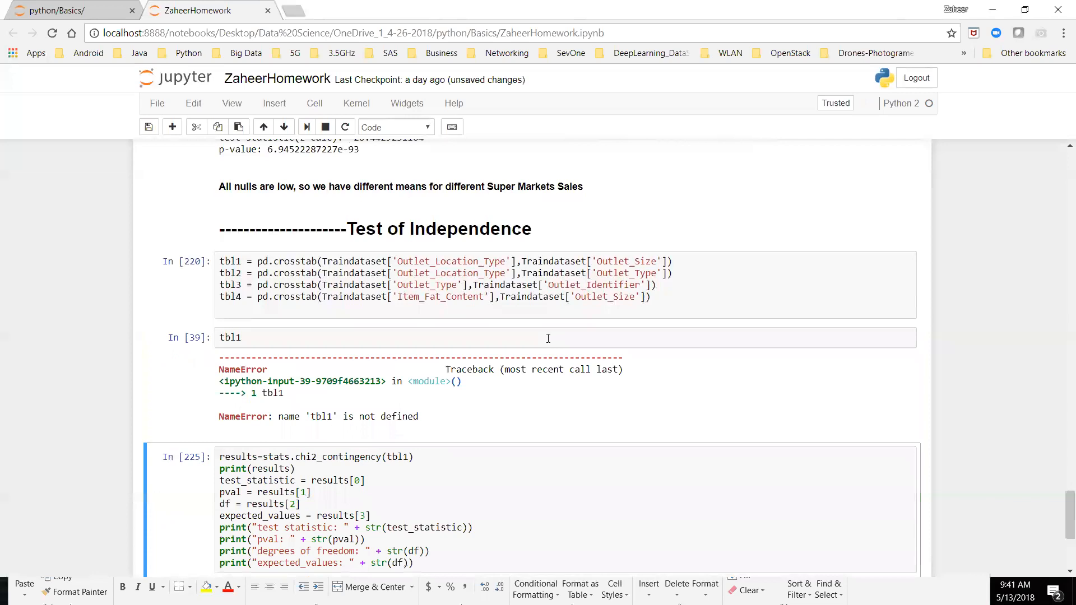
pyautogui.click(693, 299)
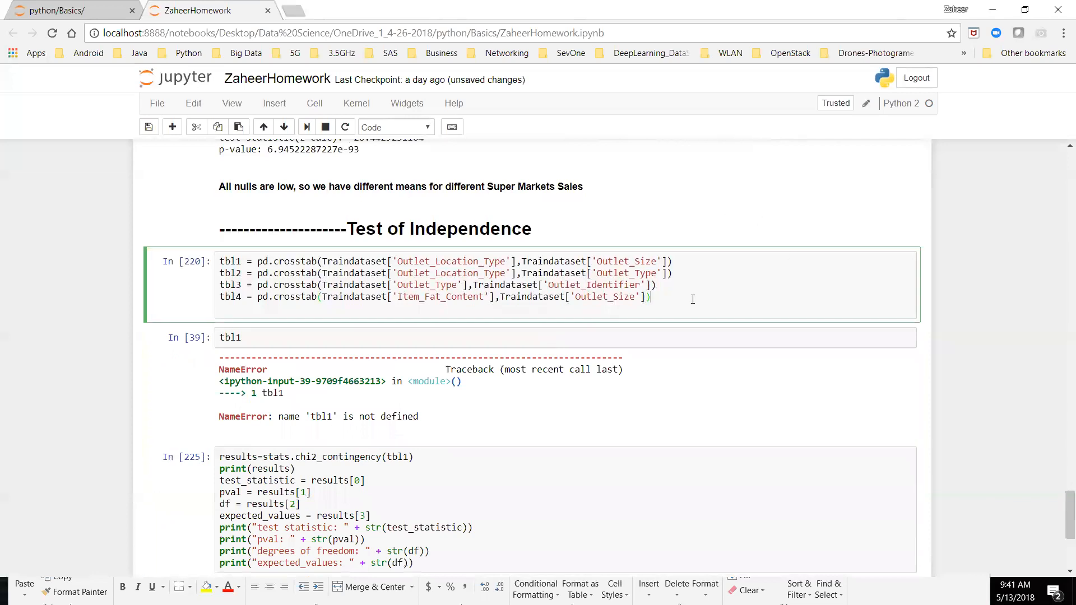
pyautogui.hotkey('shift', 'Return')
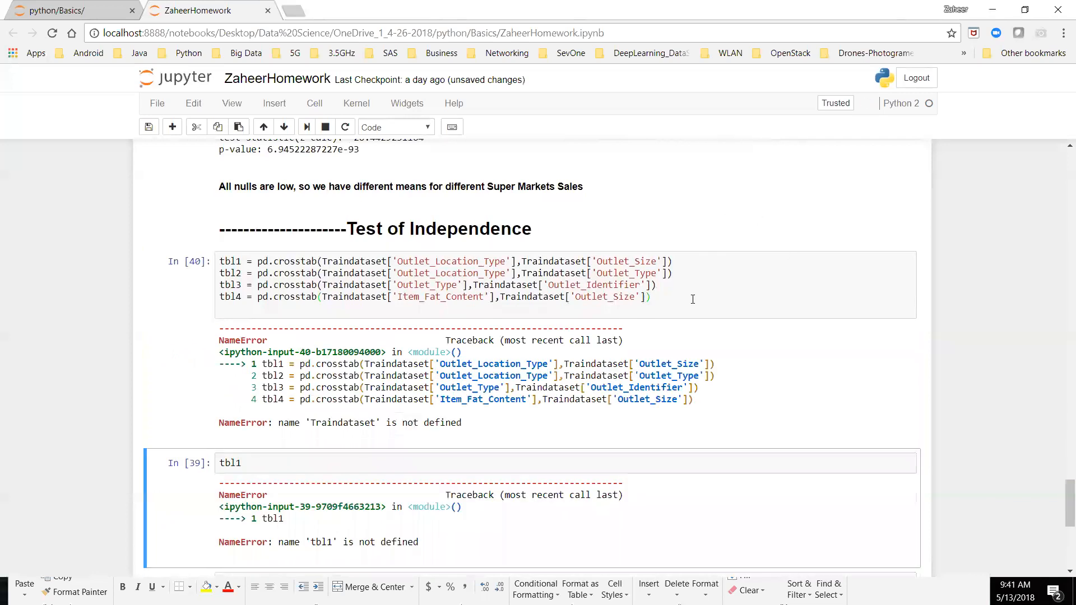
# Step: Rerun the cells from the supermarket sales samples in the Two Sample Mean Test section through the crosstab definitions
pyautogui.scroll(6, 692, 299)
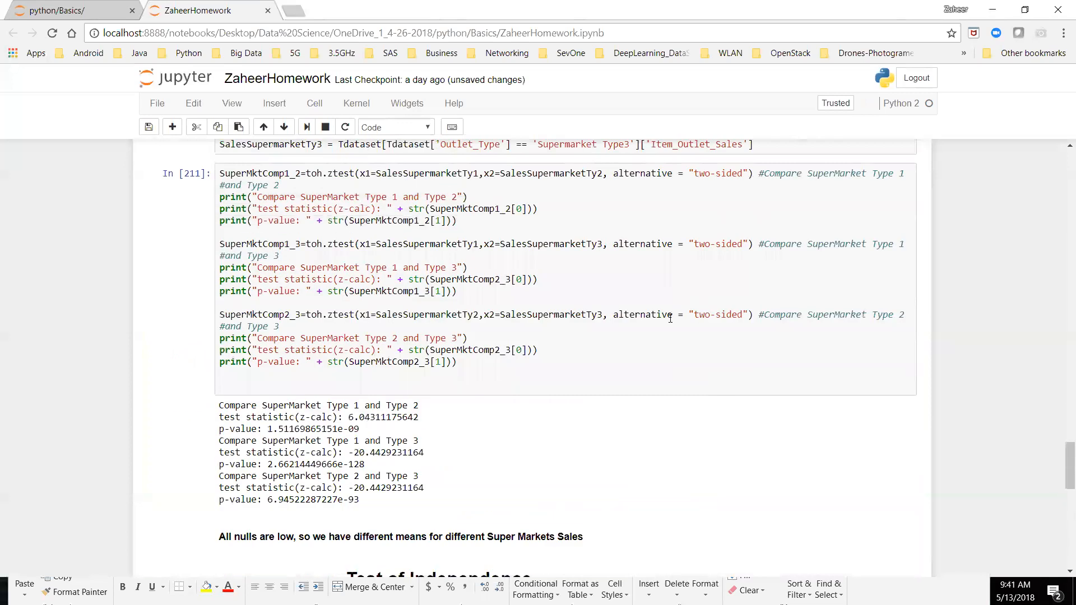
pyautogui.scroll(1, 671, 318)
pyautogui.scroll(3, 666, 318)
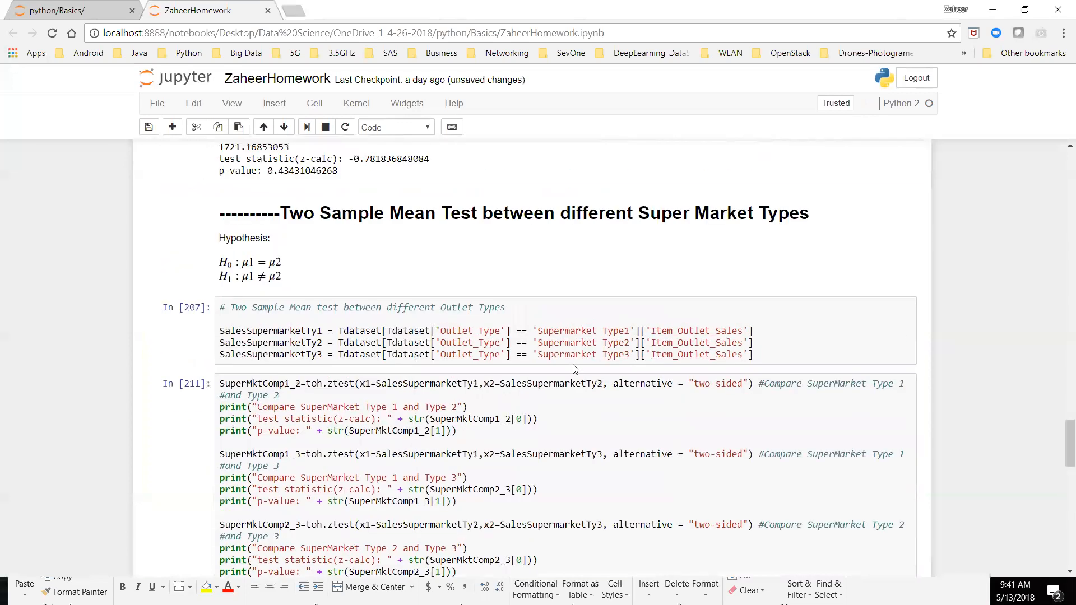
pyautogui.click(795, 356)
pyautogui.hotkey('shift', 'Return')
pyautogui.hotkey('shift', 'Return')
pyautogui.hotkey('shift', 'Return')
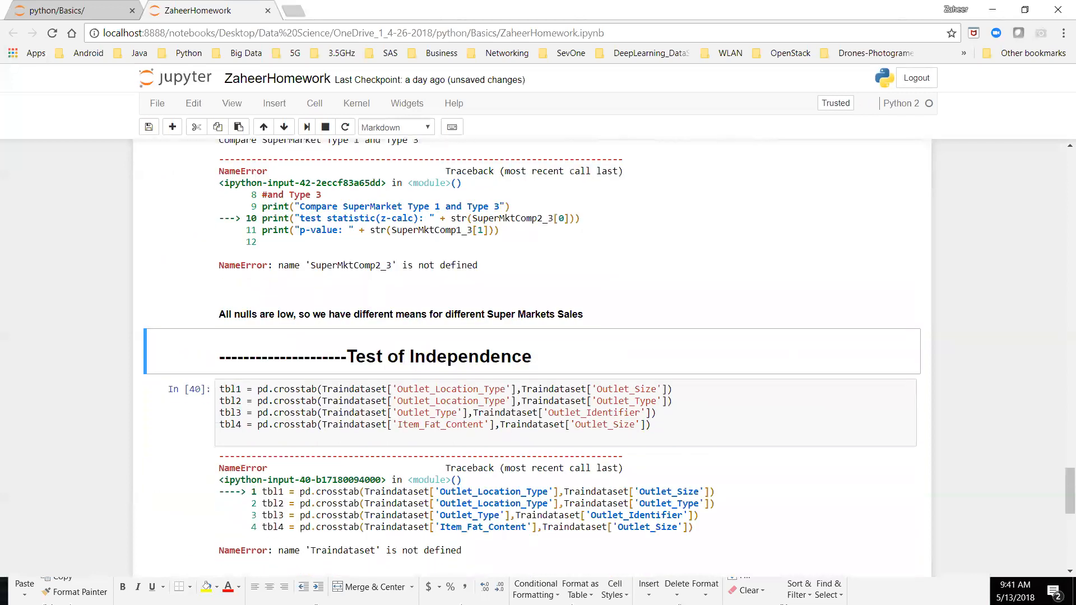
pyautogui.hotkey('shift', 'Return')
pyautogui.hotkey('shift', 'Return')
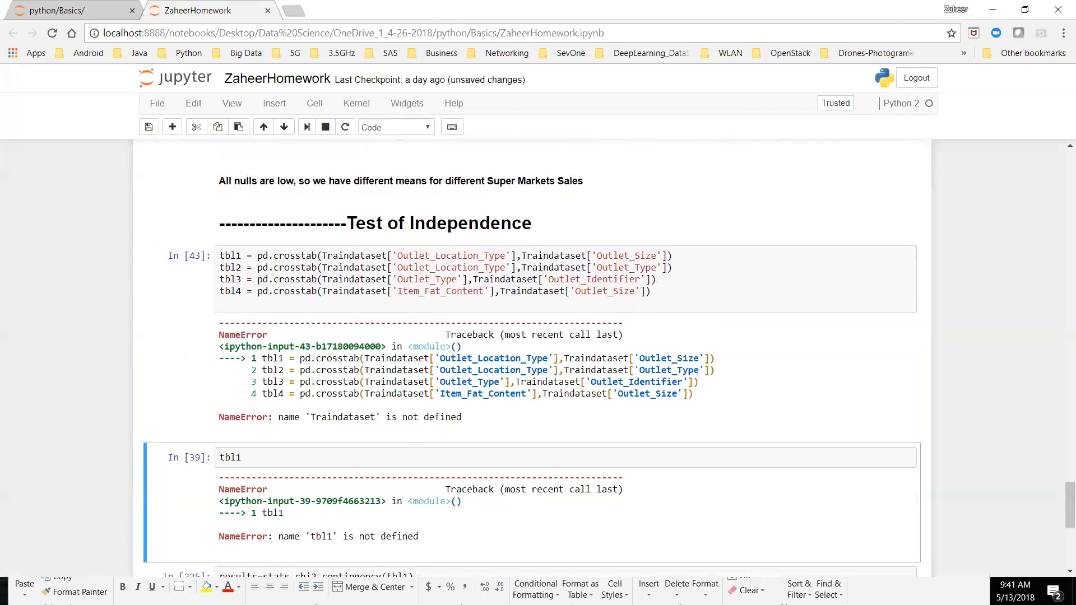
# Step: Rerun the notebook from the Train.xlsx import through the descriptive statistics and the confidence interval cells up to SalesSubCI
pyautogui.scroll(20, 530, 358)
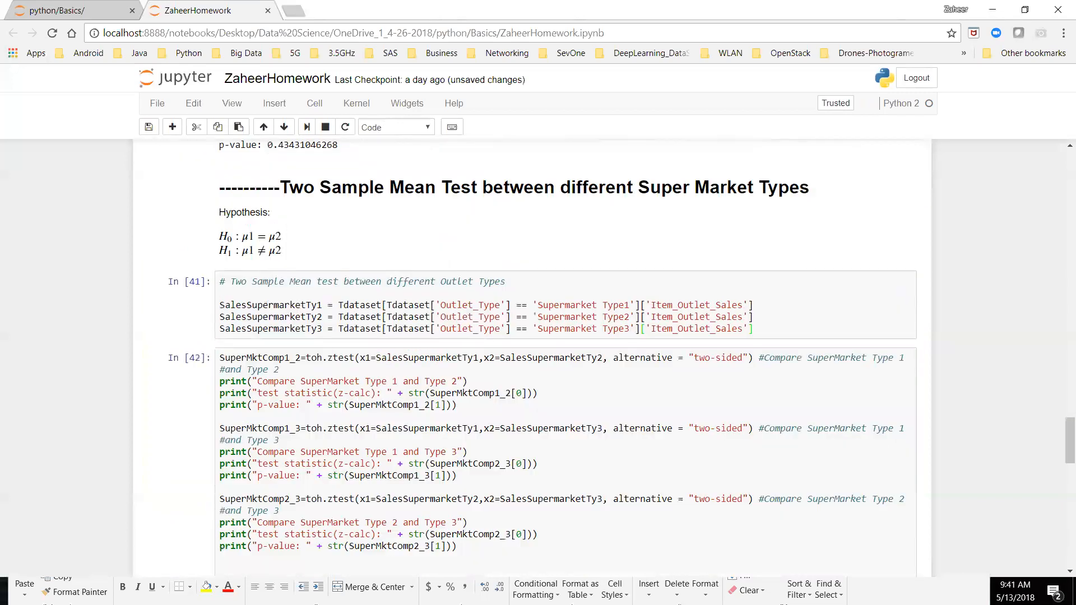
pyautogui.scroll(20, 529, 359)
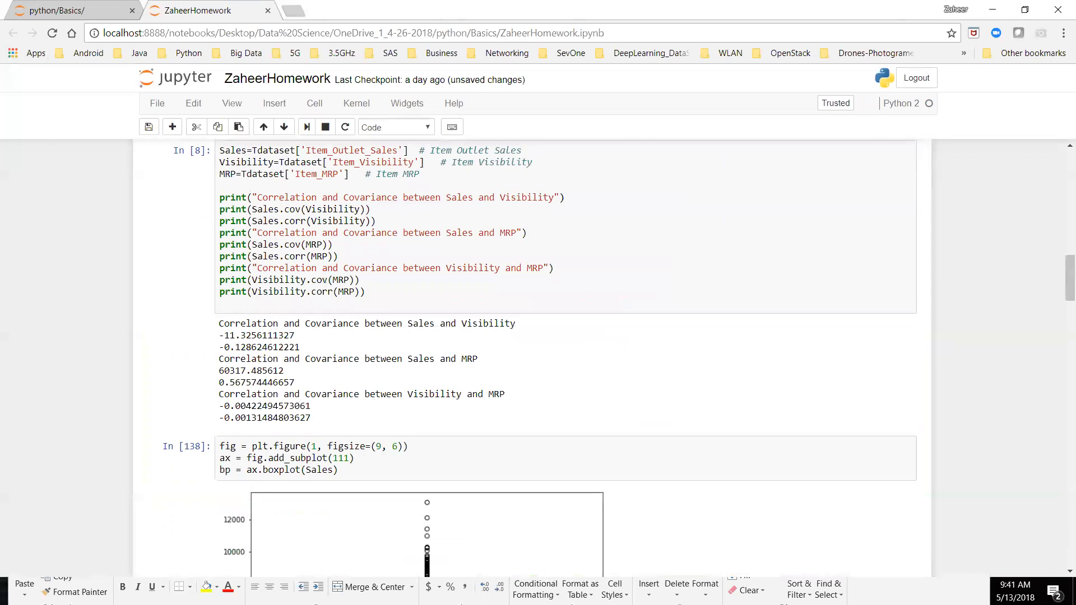
pyautogui.scroll(1, 795, 370)
pyautogui.click(795, 370)
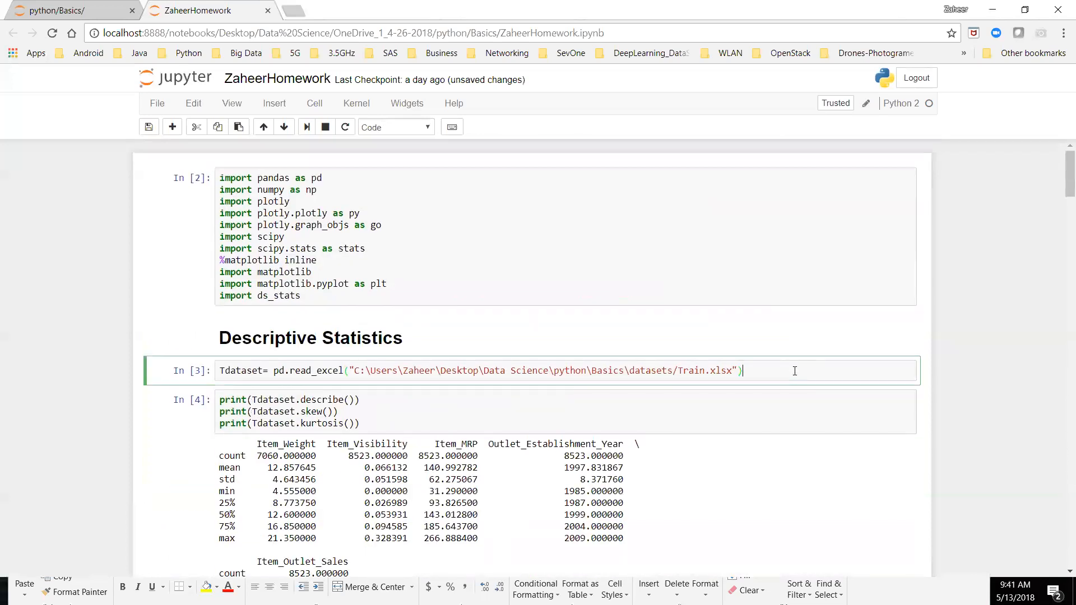
pyautogui.hotkey('shift', 'Return')
pyautogui.hotkey('shift', 'Return')
pyautogui.hotkey('shift', 'Return')
pyautogui.hotkey('shift', 'Return')
pyautogui.hotkey('shift', 'Return')
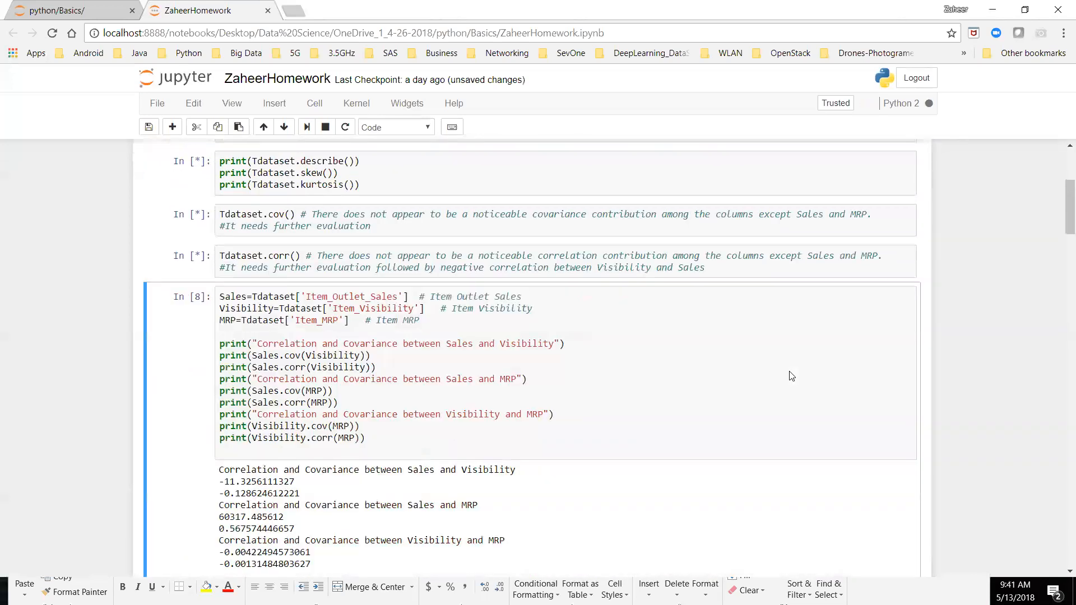
pyautogui.hotkey('shift', 'Return')
pyautogui.hotkey('shift', 'Return')
pyautogui.hotkey('shift', 'Return')
pyautogui.hotkey('shift', 'Return')
pyautogui.hotkey('shift', 'Return')
pyautogui.hotkey('shift', 'Return')
pyautogui.hotkey('shift', 'Return')
pyautogui.hotkey('shift', 'Return')
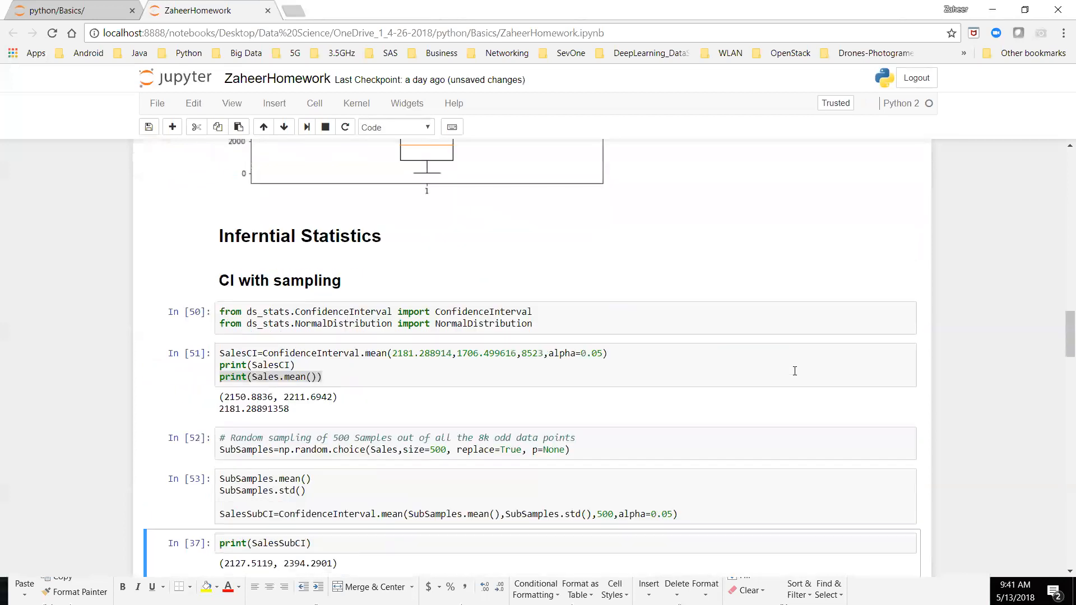
# Step: Run the cells from print(SalesSubCI) through the single-sample and two-sample tests, stopping at the Test of Independence heading
pyautogui.hotkey('shift', 'Return')
pyautogui.hotkey('shift', 'Return')
pyautogui.hotkey('shift', 'Return')
pyautogui.hotkey('shift', 'Return')
pyautogui.hotkey('shift', 'Return')
pyautogui.hotkey('shift', 'Return')
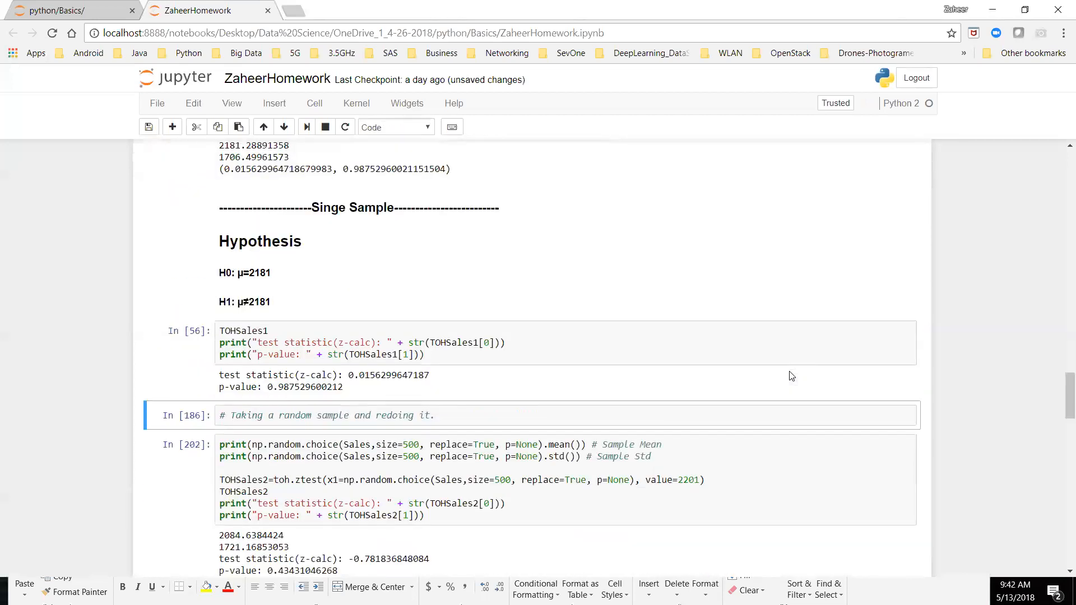
pyautogui.hotkey('shift', 'Return')
pyautogui.hotkey('shift', 'Return')
pyautogui.hotkey('shift', 'Return')
pyautogui.hotkey('shift', 'Return')
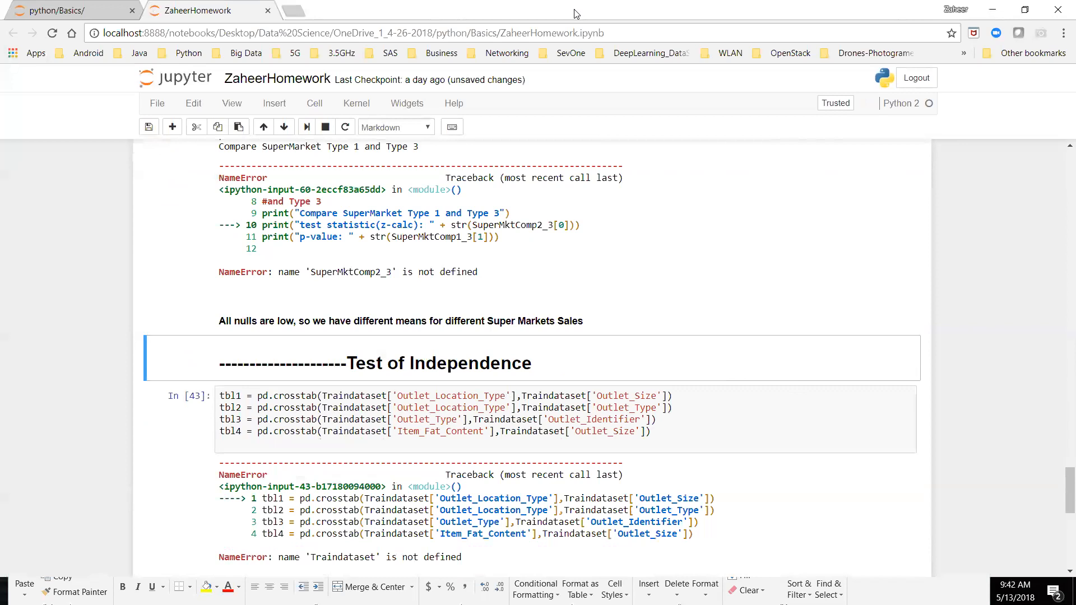
# Step: Bring up Train.csv in Excel, autofit the Outlet_Size column and select its header, and minimise the workbook to return to the notebook
pyautogui.hotkey('alt', 'Tab')
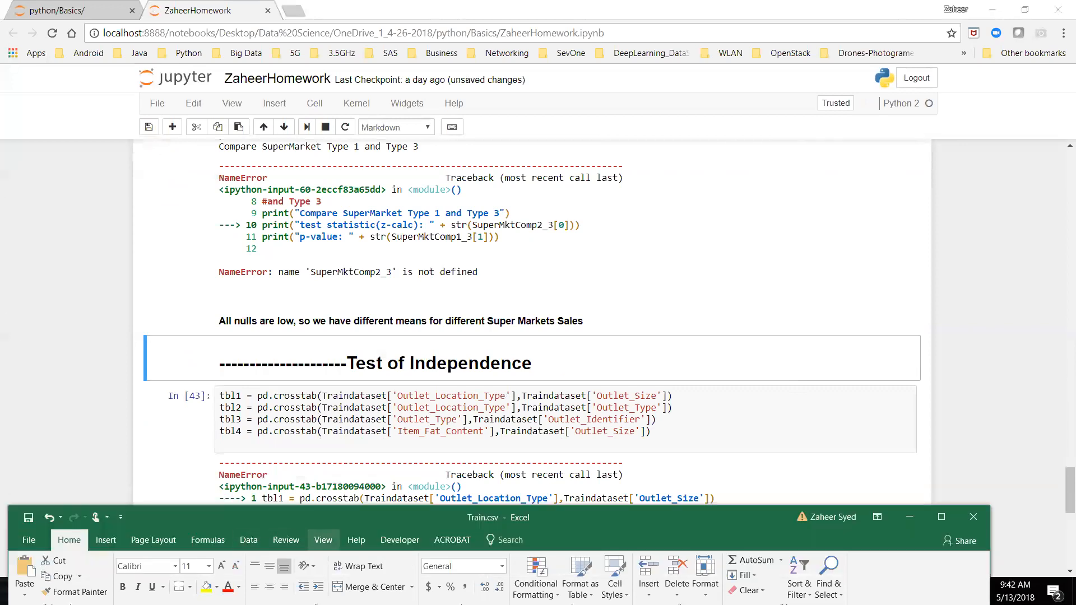
pyautogui.moveTo(403, 526); pyautogui.dragTo(451, 21)
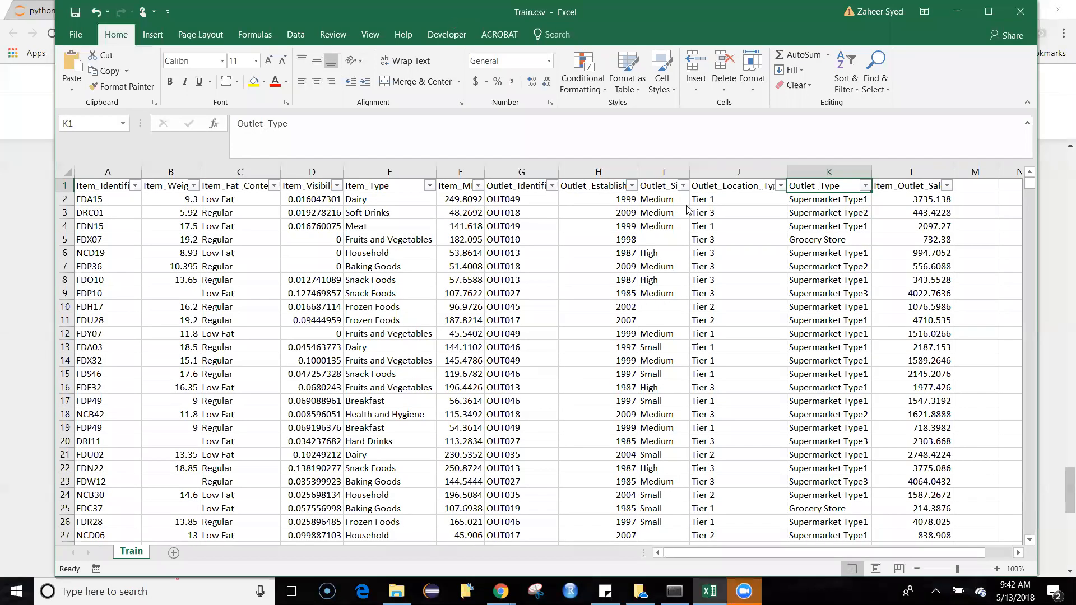
pyautogui.doubleClick(689, 172)
pyautogui.click(689, 192)
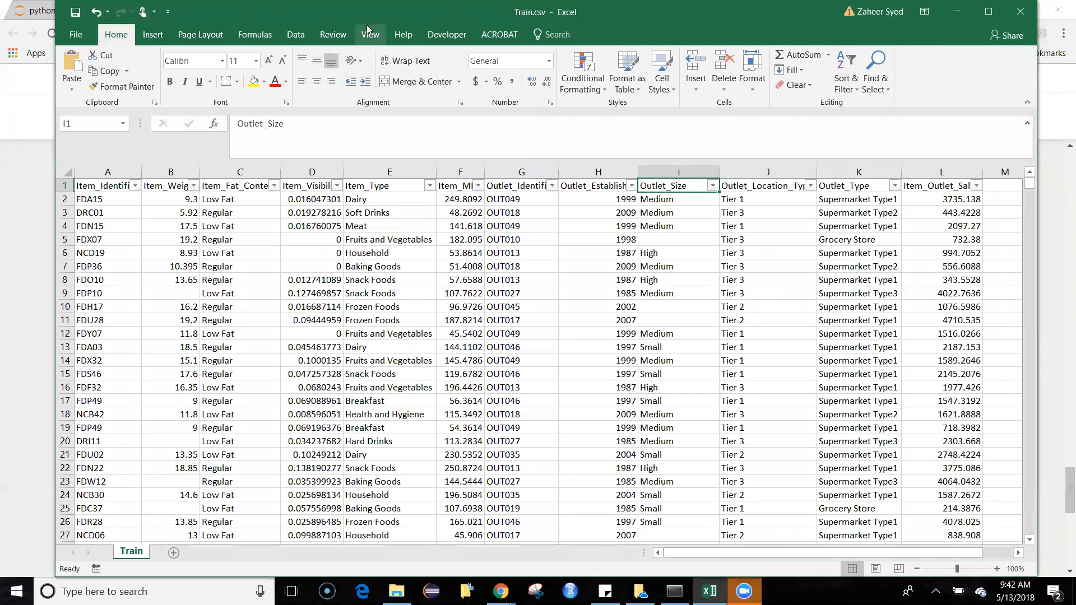
pyautogui.moveTo(370, 15); pyautogui.dragTo(362, 94)
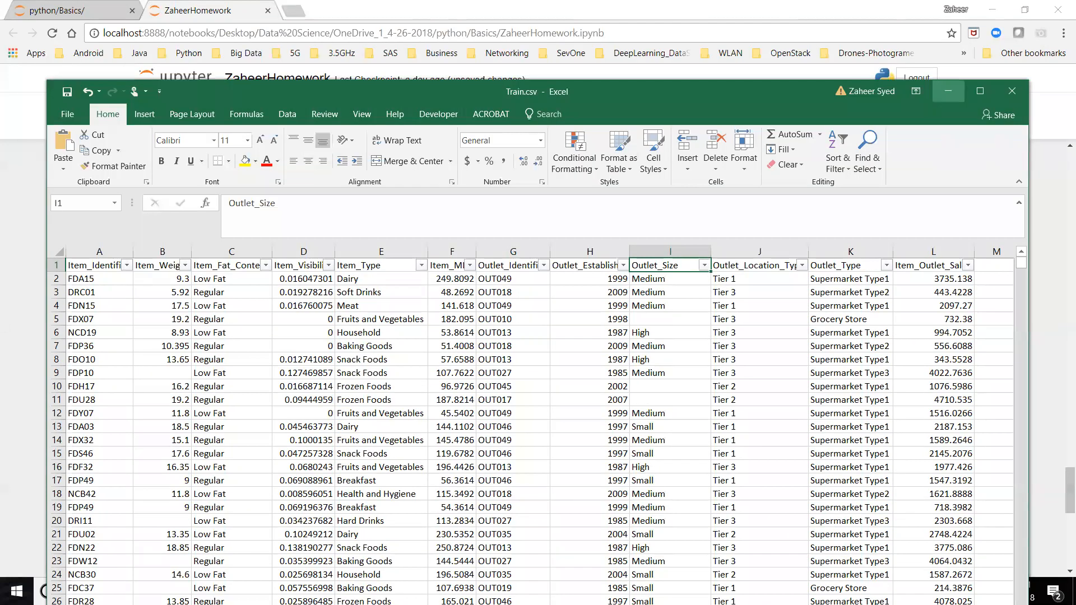
pyautogui.click(948, 91)
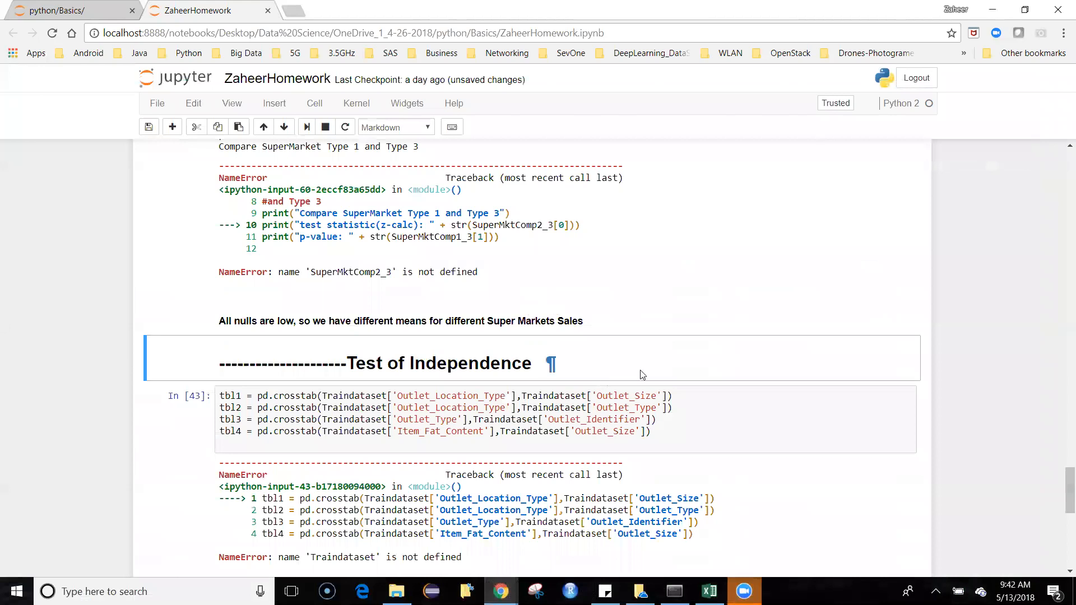
# Step: In the crosstab cell, replace Traindataset with Tdataset in the first argument of tbl1, tbl2 and tbl3
pyautogui.scroll(-1, 711, 416)
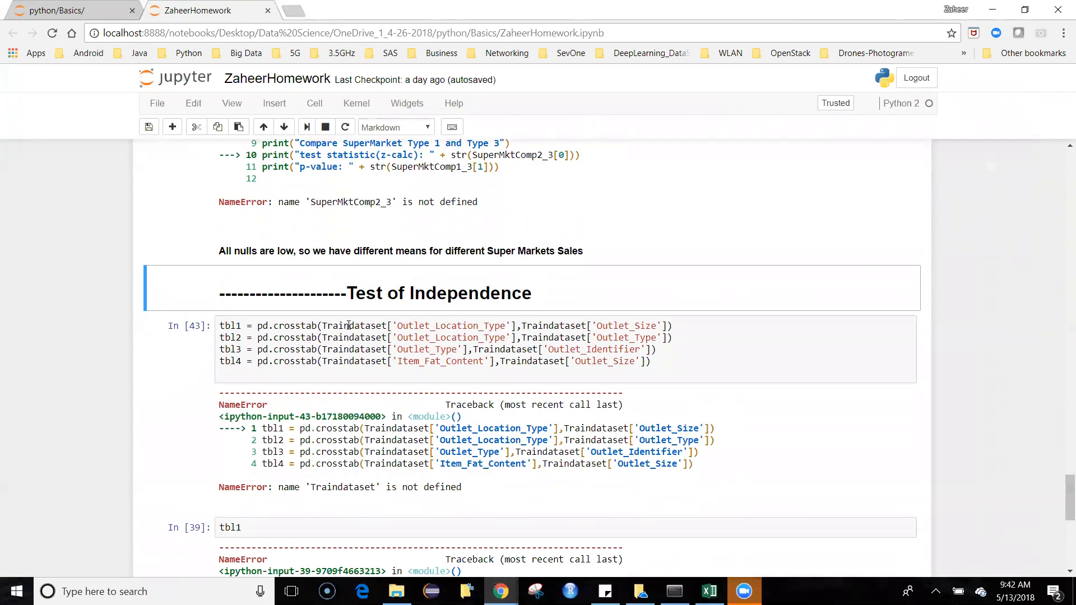
pyautogui.scroll(5, 348, 325)
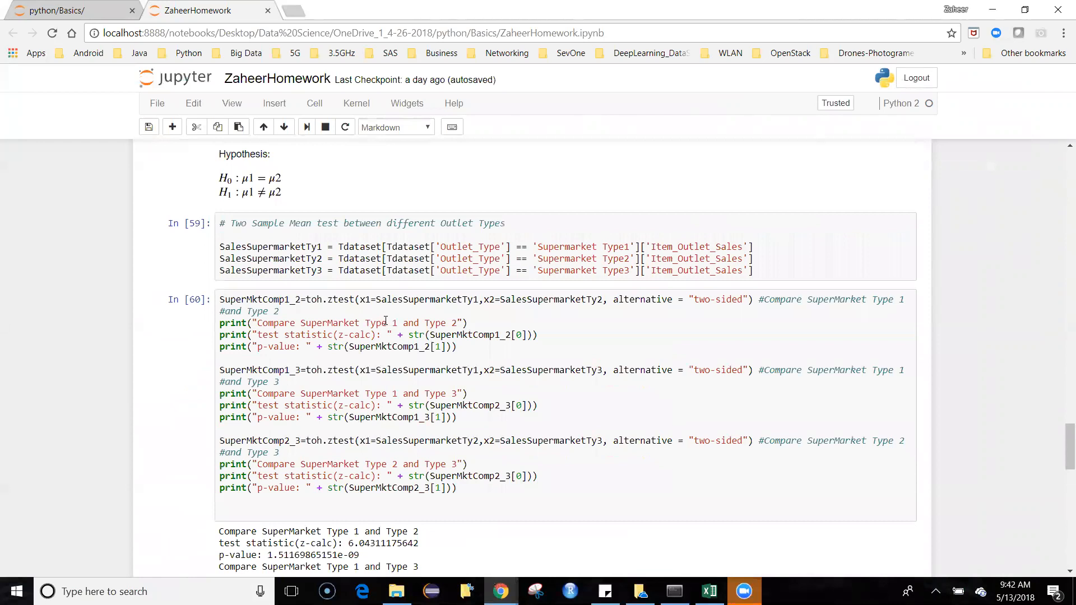
pyautogui.scroll(-5, 386, 325)
pyautogui.click(350, 326)
pyautogui.press('BackSpace')
pyautogui.press('BackSpace')
pyautogui.press('BackSpace')
pyautogui.press('BackSpace')
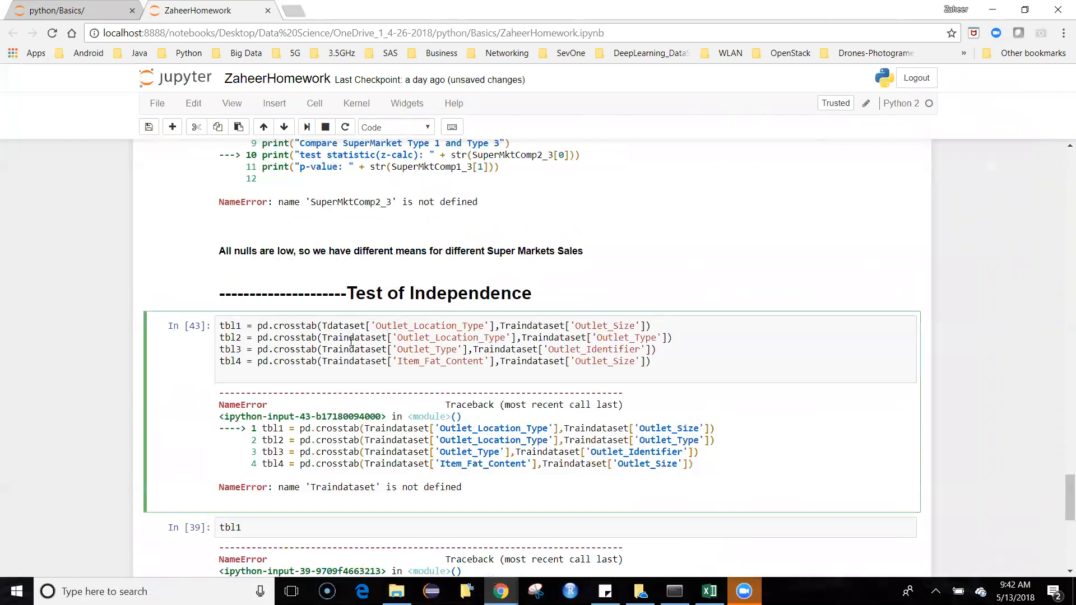
pyautogui.press('BackSpace')
pyautogui.press('BackSpace')
pyautogui.press('BackSpace')
pyautogui.press('BackSpace')
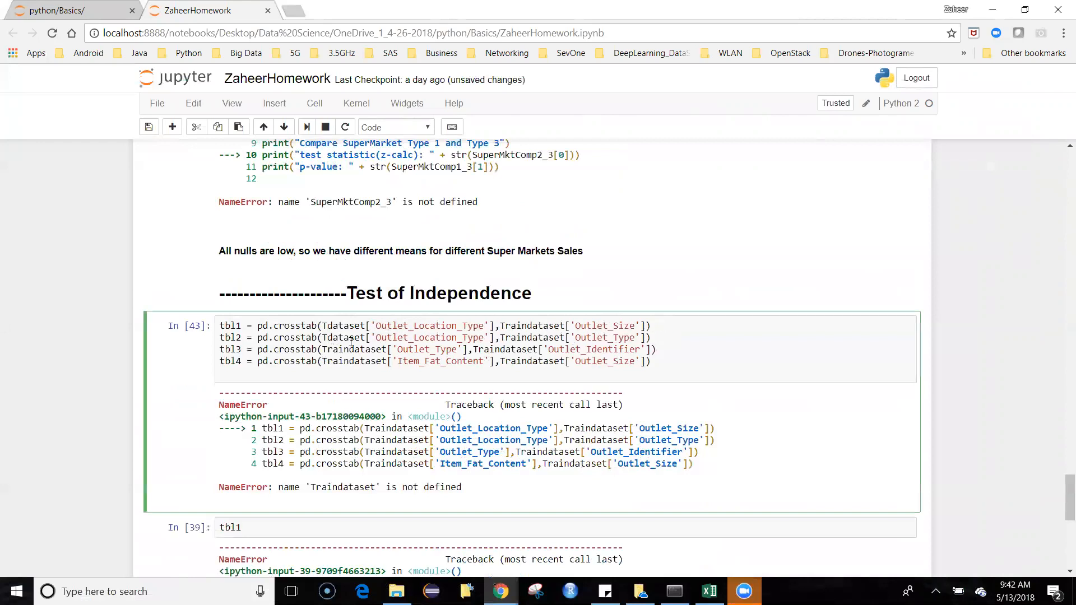
pyautogui.press('BackSpace')
pyautogui.press('BackSpace')
pyautogui.press('BackSpace')
pyautogui.press('BackSpace')
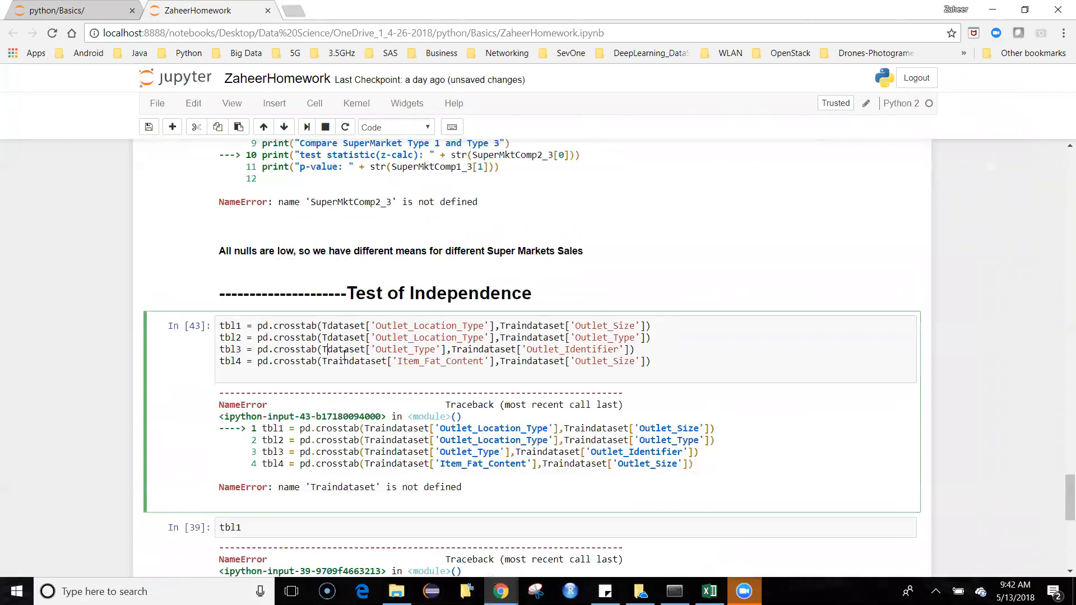
# Step: Select the four crosstab definition lines and leave the cell's edit mode
pyautogui.click(356, 362)
pyautogui.moveTo(714, 375); pyautogui.dragTo(222, 290)
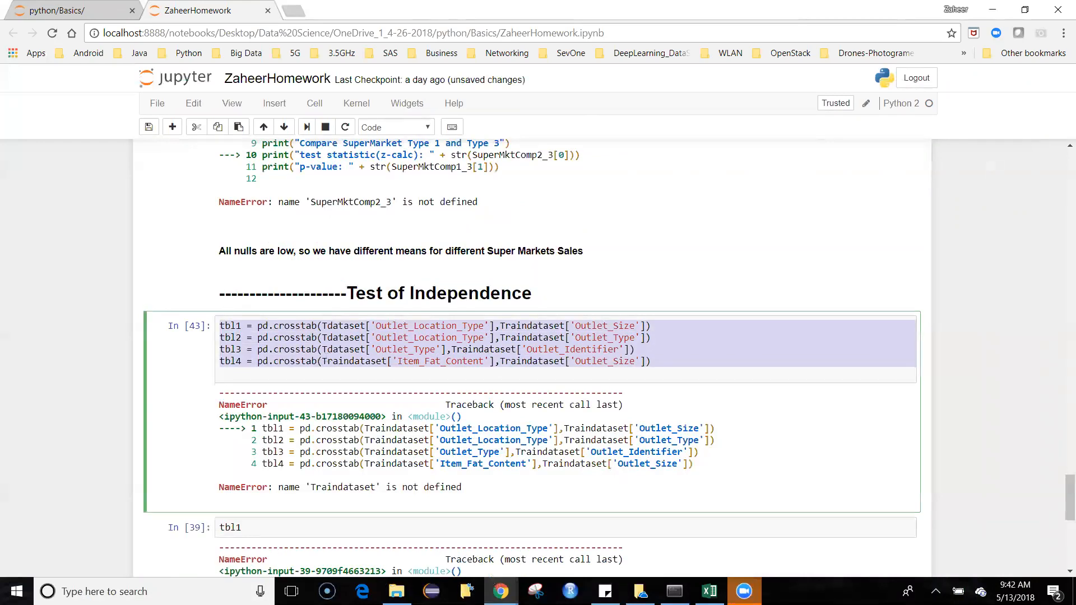
pyautogui.press('Escape')
# Step: Review the chi2_contingency cell for tbl1, its printed output and the closing comment on relationships between the outlet variables
pyautogui.scroll(-1, 532, 358)
pyautogui.scroll(-6, 533, 359)
pyautogui.scroll(2, 533, 359)
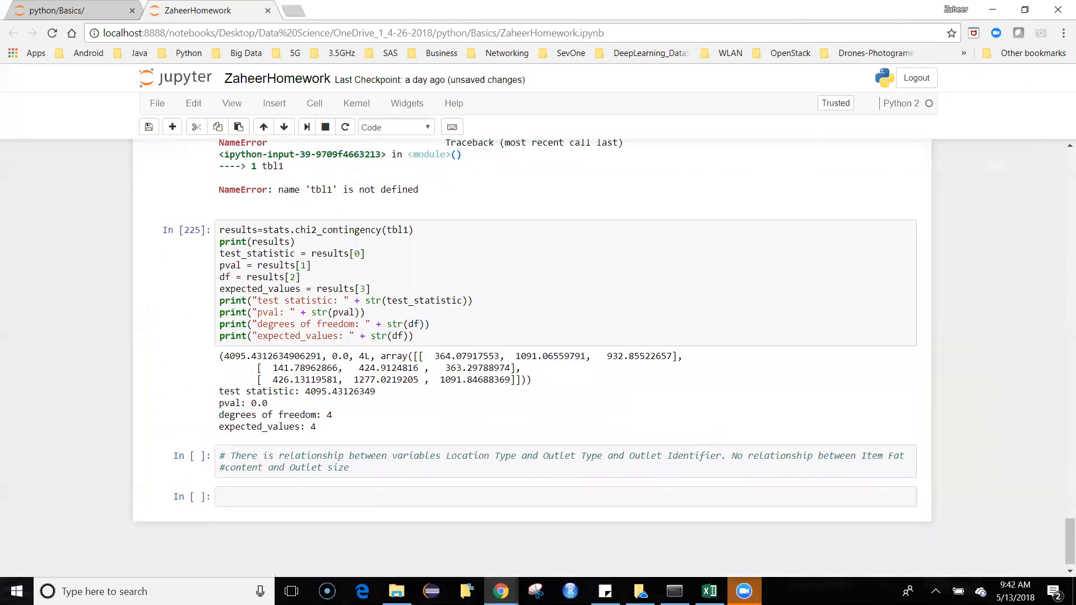
pyautogui.scroll(-3, 533, 359)
pyautogui.scroll(1, 225, 395)
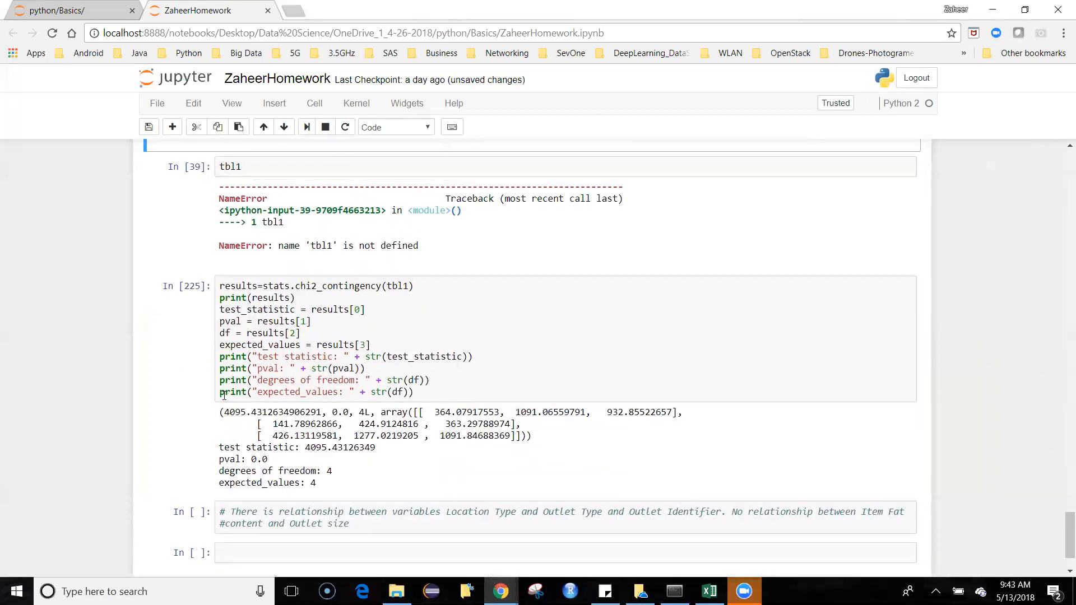
pyautogui.scroll(2, 421, 424)
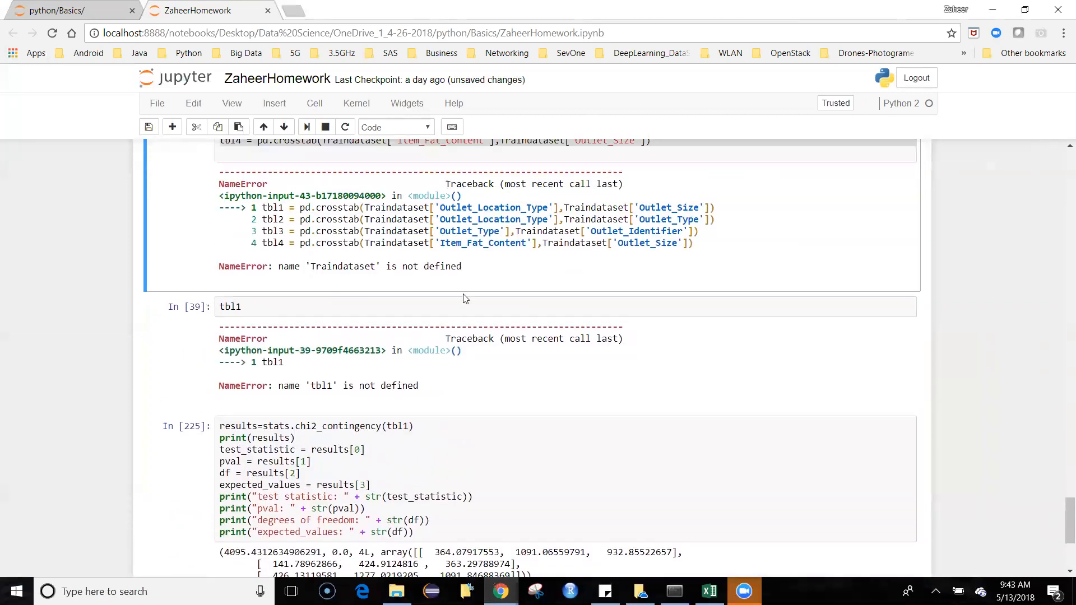
pyautogui.scroll(-1, 479, 303)
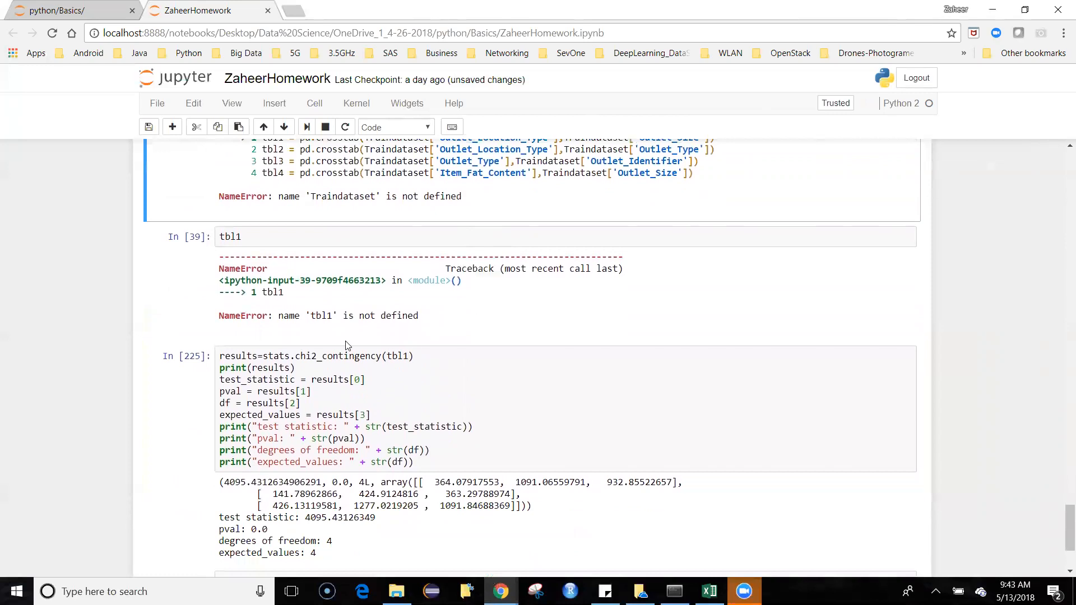
pyautogui.scroll(-2, 356, 353)
pyautogui.scroll(2, 441, 431)
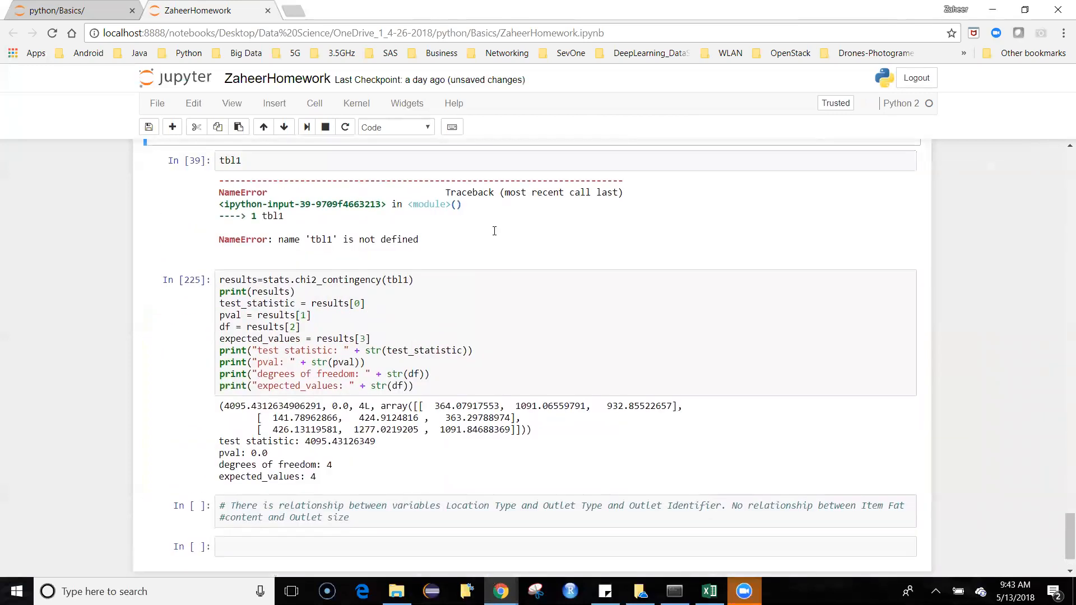
# Step: Replace Traindataset with Tdataset in the first argument of the tbl4 crosstab under Test of Independence
pyautogui.scroll(-1, 485, 329)
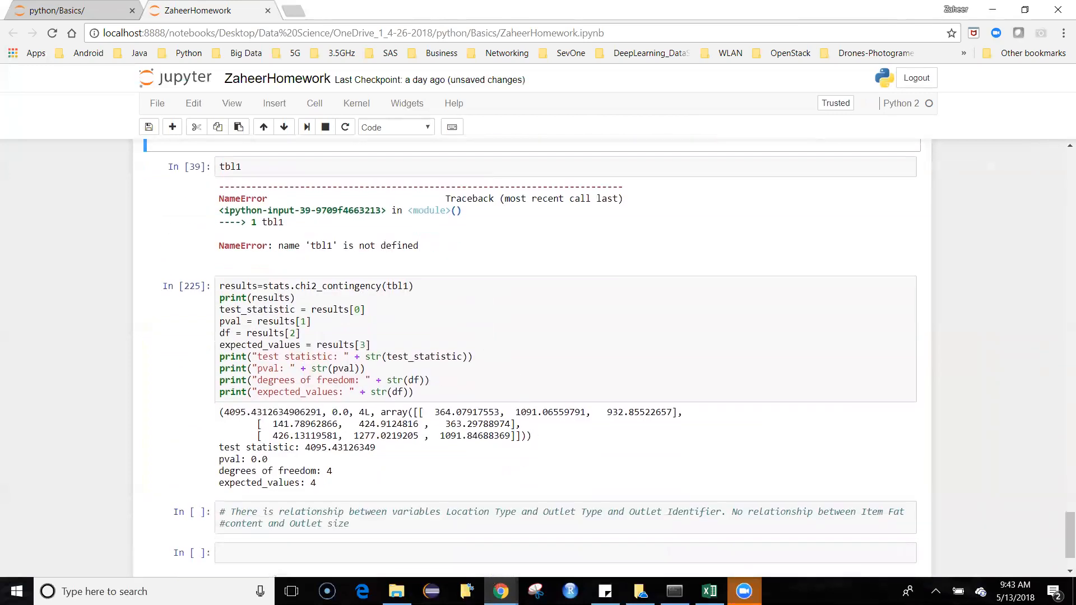
pyautogui.scroll(3, 505, 409)
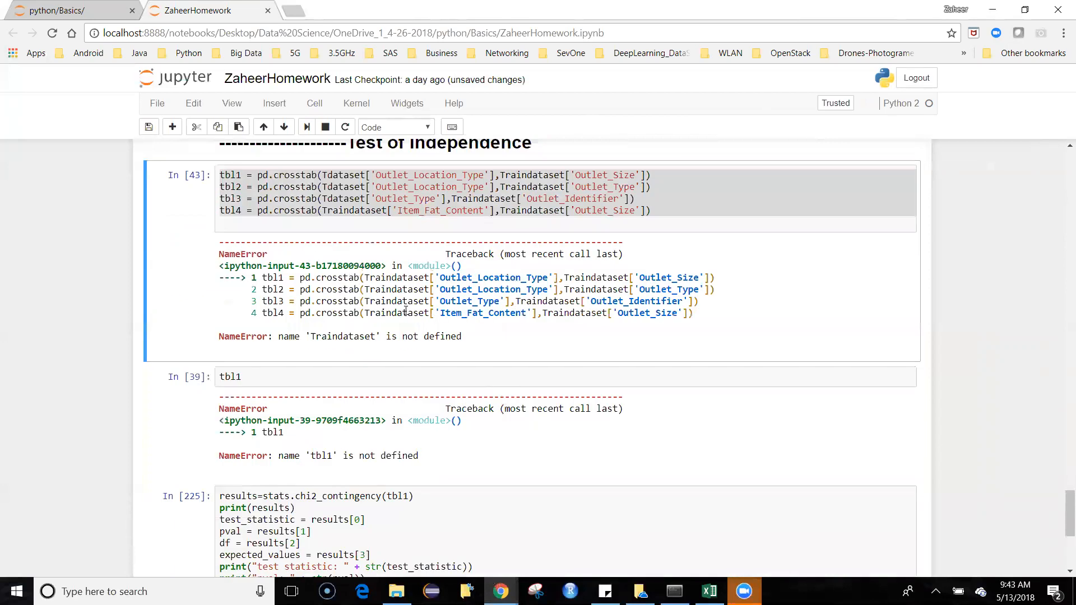
pyautogui.scroll(2, 419, 311)
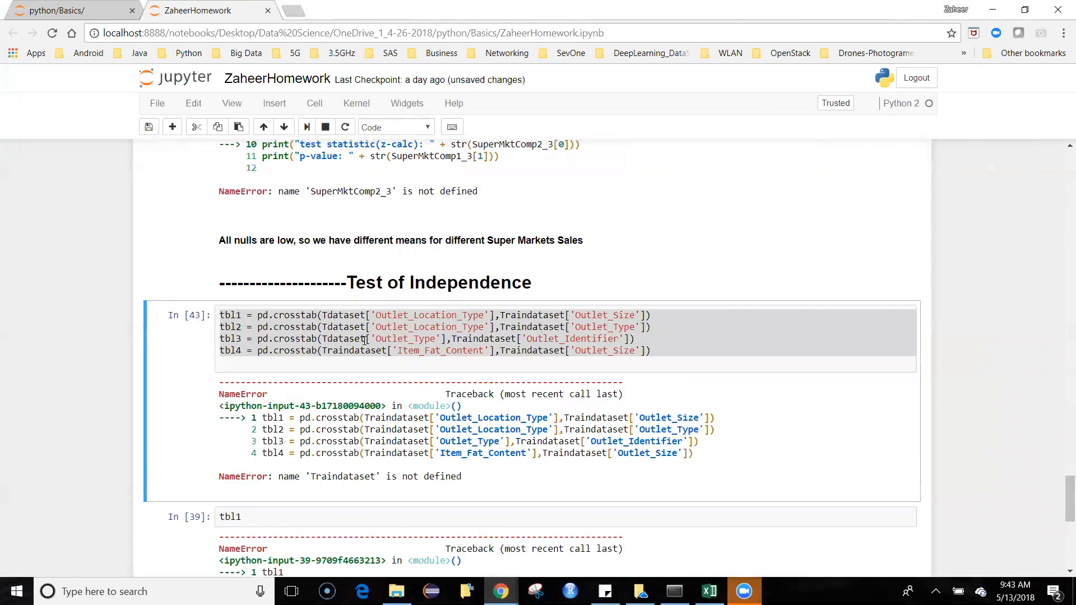
pyautogui.click(392, 353)
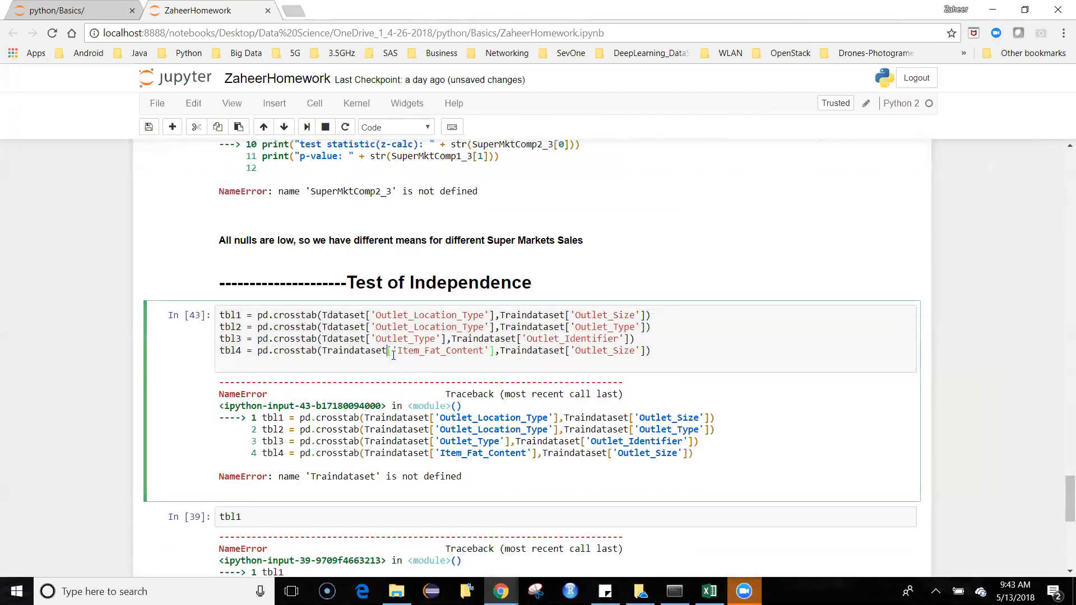
pyautogui.click(351, 353)
pyautogui.press('BackSpace')
pyautogui.press('BackSpace')
pyautogui.press('BackSpace')
pyautogui.press('BackSpace')
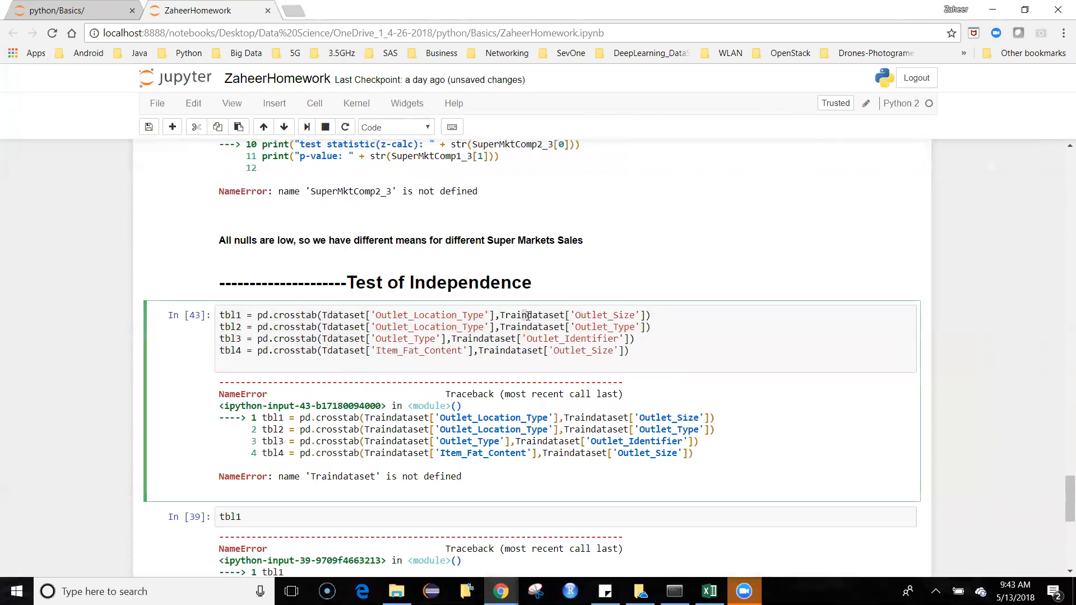
# Step: Replace Traindataset with Tdataset in the second argument of the tbl1 and tbl2 crosstabs
pyautogui.moveTo(527, 317); pyautogui.dragTo(508, 317)
pyautogui.press('BackSpace')
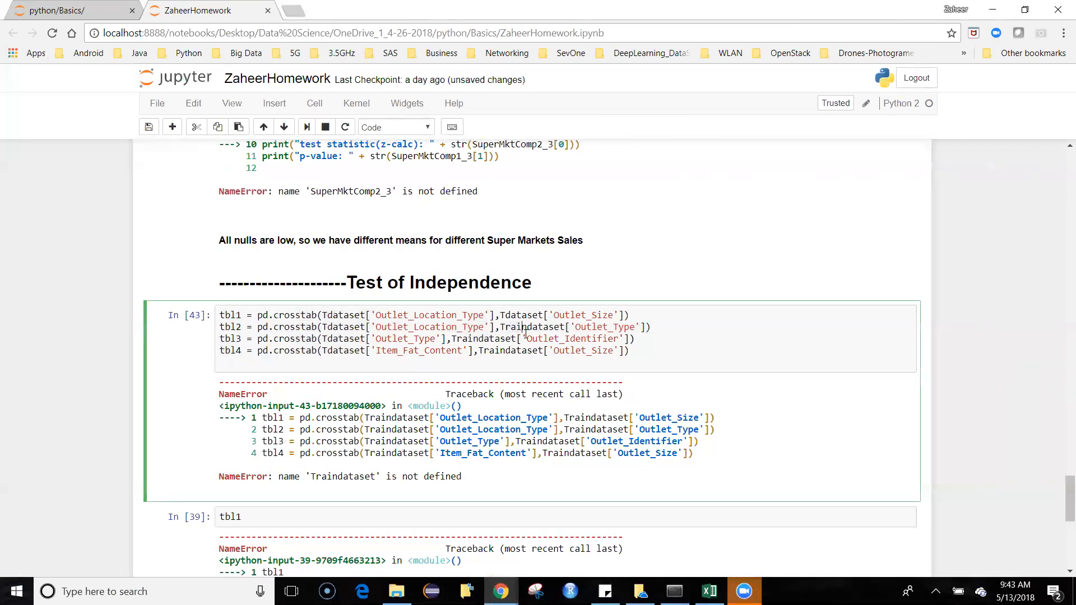
pyautogui.press('BackSpace')
pyautogui.press('BackSpace')
pyautogui.press('BackSpace')
pyautogui.press('Delete')
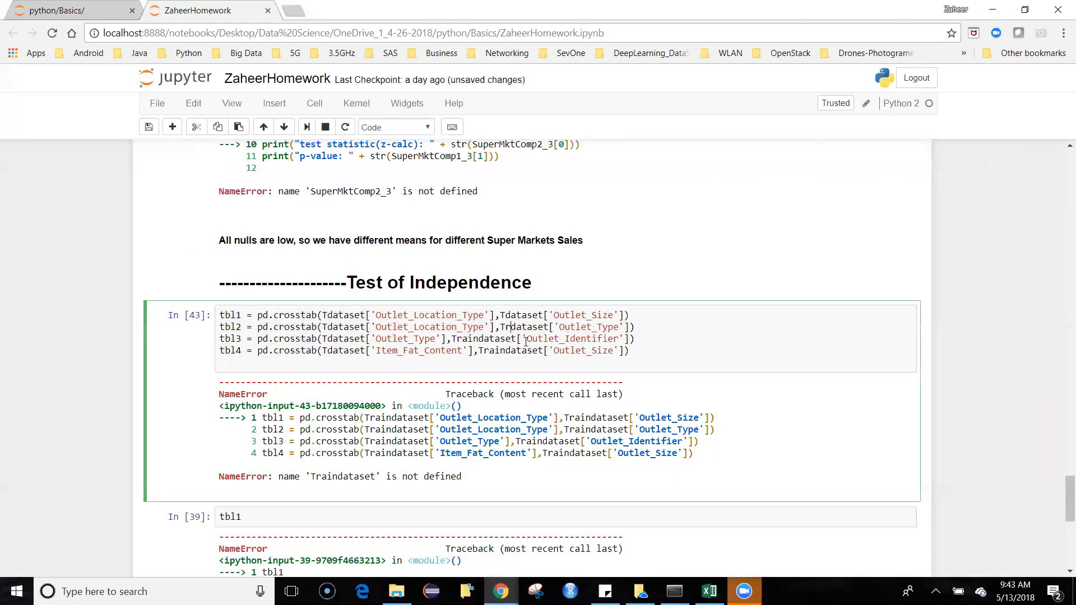
# Step: Replace Traindataset with Tdataset in the second argument of the tbl3 and tbl4 crosstabs
pyautogui.click(479, 342)
pyautogui.press('BackSpace')
pyautogui.press('BackSpace')
pyautogui.press('BackSpace')
pyautogui.press('BackSpace')
pyautogui.press('BackSpace')
pyautogui.press('BackSpace')
pyautogui.press('BackSpace')
pyautogui.press('Delete')
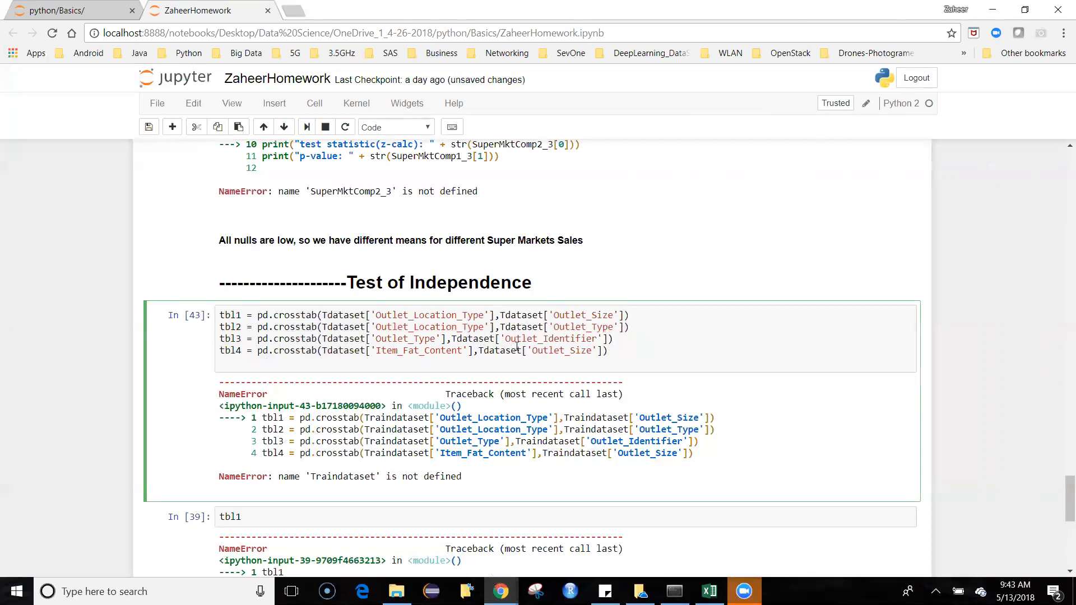
# Step: Run the corrected crosstab cell and the tbl1 cell below it to display the Outlet_Location_Type by Outlet_Size table
pyautogui.hotkey('shift', 'Return')
pyautogui.hotkey('shift', 'Return')
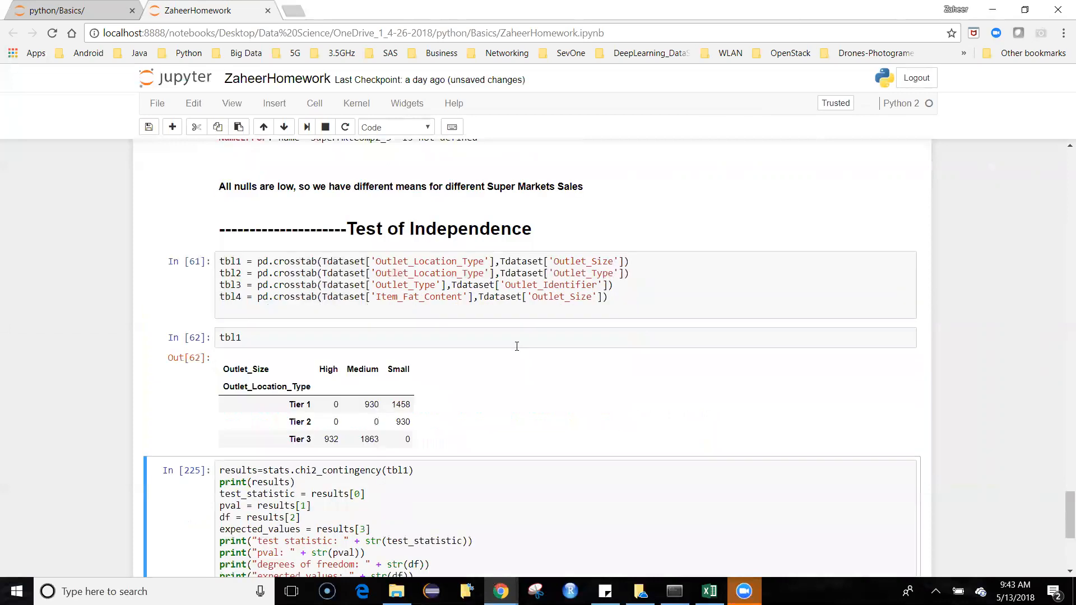
pyautogui.scroll(-1, 457, 280)
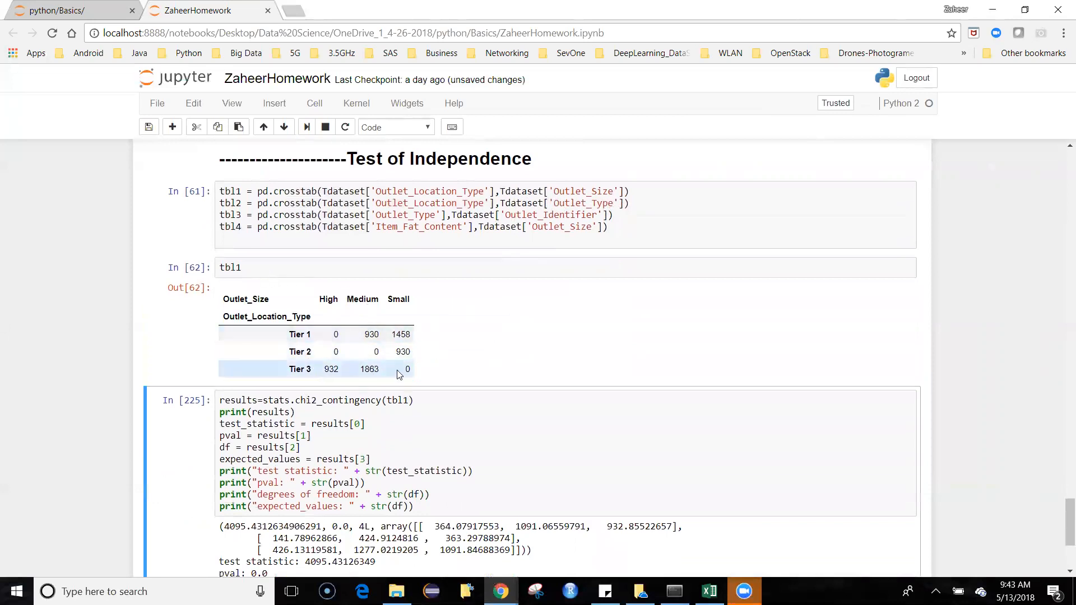
# Step: Change the table display cell to tbl2 and run it to show the Outlet_Location_Type by Outlet_Type crosstab
pyautogui.click(352, 262)
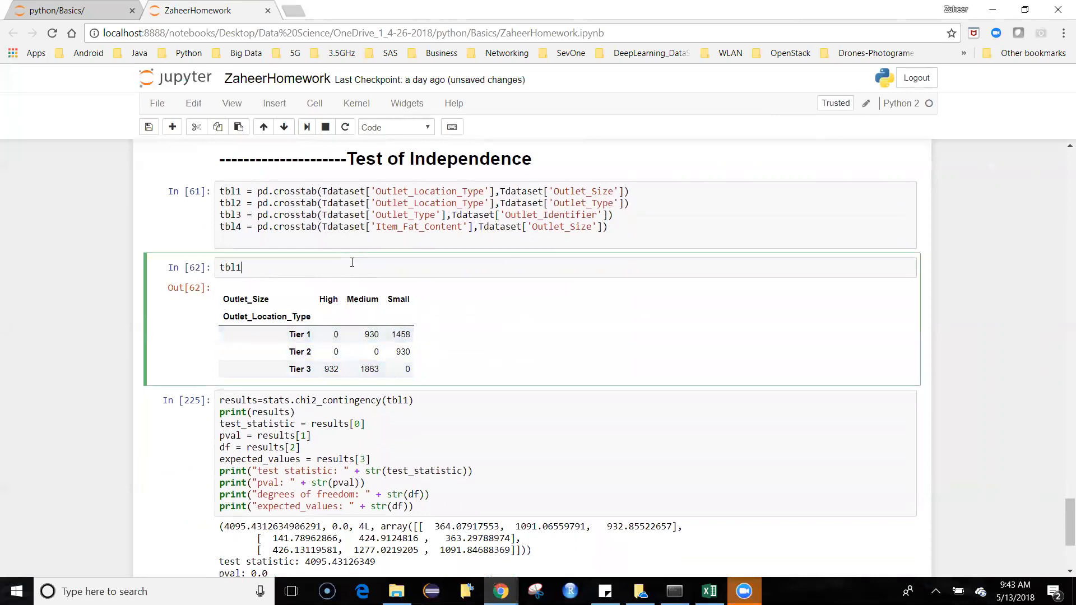
pyautogui.press('BackSpace')
pyautogui.write('2')
pyautogui.hotkey('shift', 'Return')
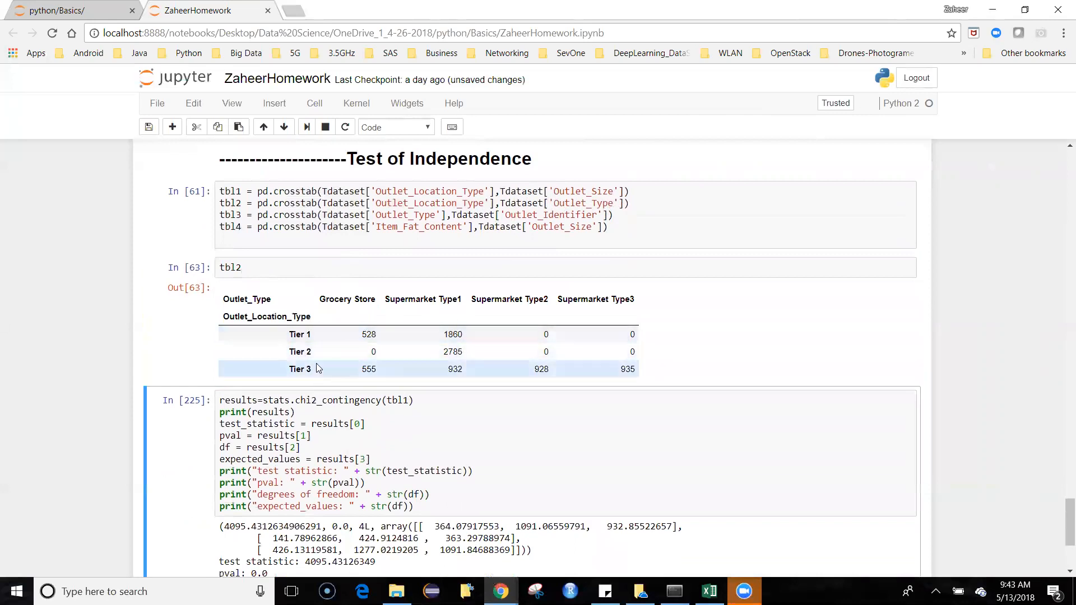
# Step: Change the table display cell to tbl3 and run it to show the Outlet_Type by Outlet_Identifier crosstab
pyautogui.click(371, 270)
pyautogui.press('BackSpace')
pyautogui.write('3')
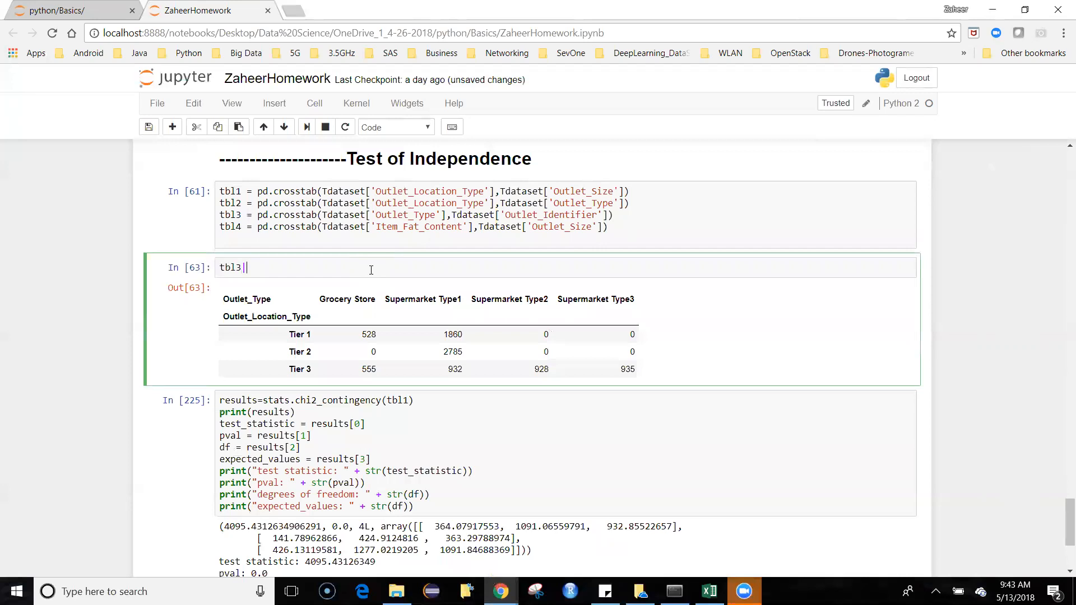
pyautogui.hotkey('shift', 'Return')
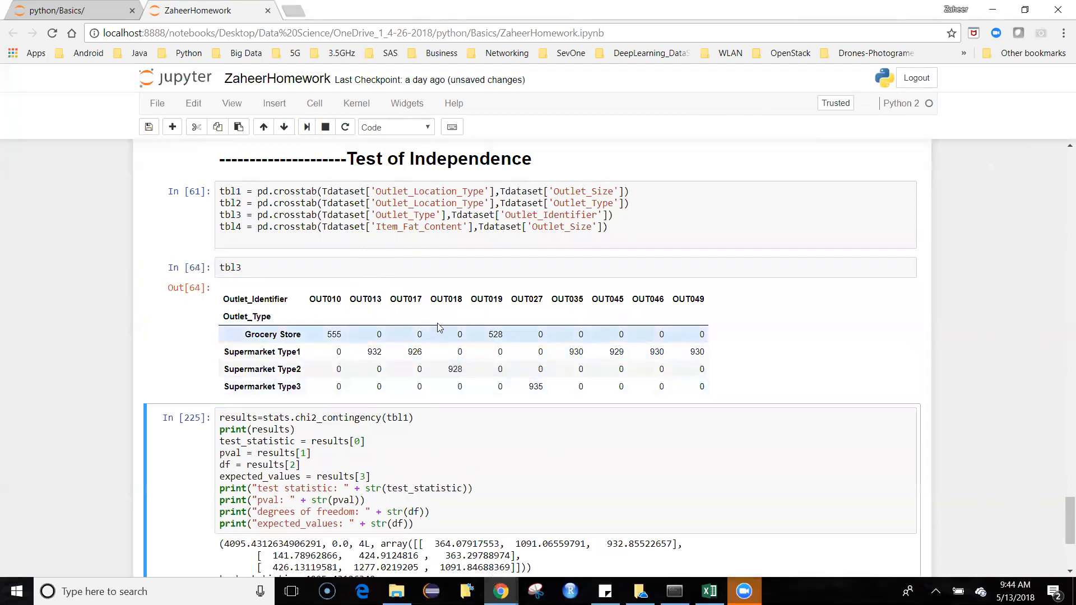
# Step: Change the table display cell to tbl4 and run it to show the Item_Fat_Content by Outlet_Size crosstab
pyautogui.click(312, 267)
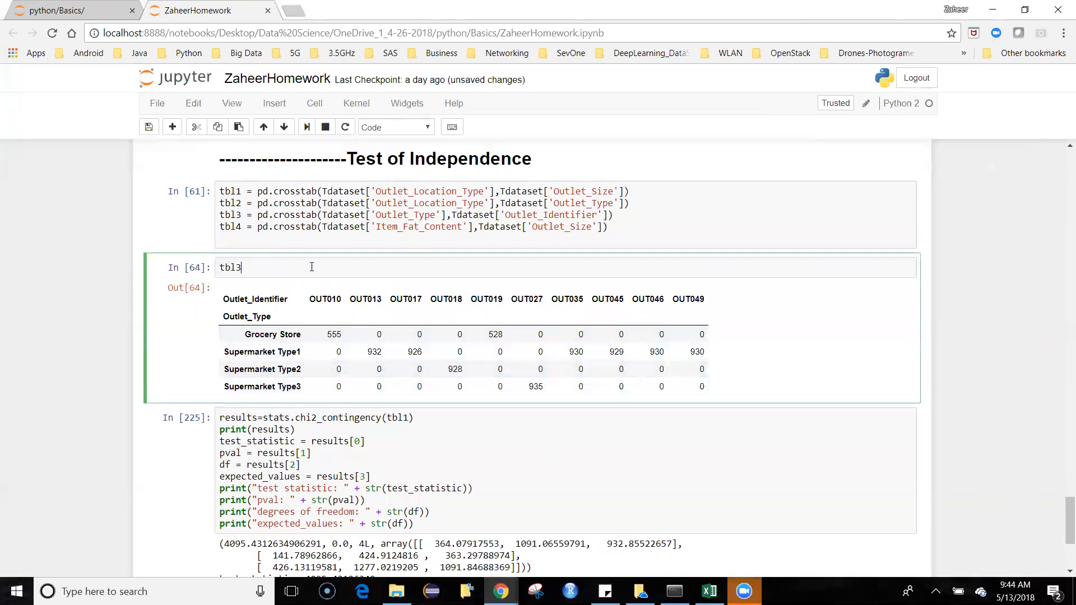
pyautogui.press('BackSpace')
pyautogui.write('4')
pyautogui.hotkey('shift', 'Return')
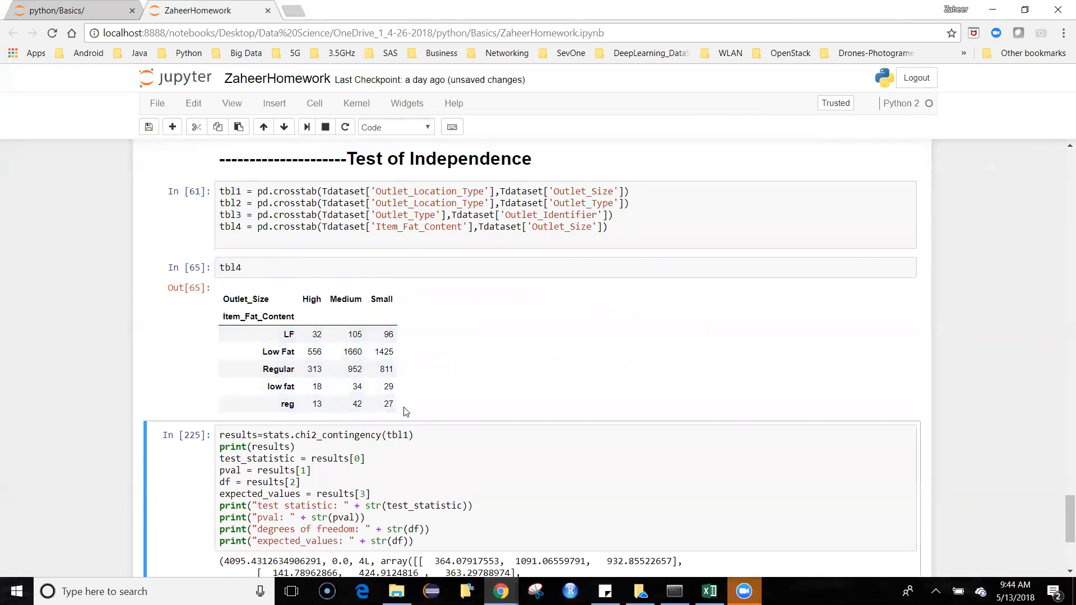
# Step: Examine the tbl4 crosstab and the chi2_contingency cell with its test statistic, p-value and degrees of freedom
pyautogui.scroll(-1, 423, 440)
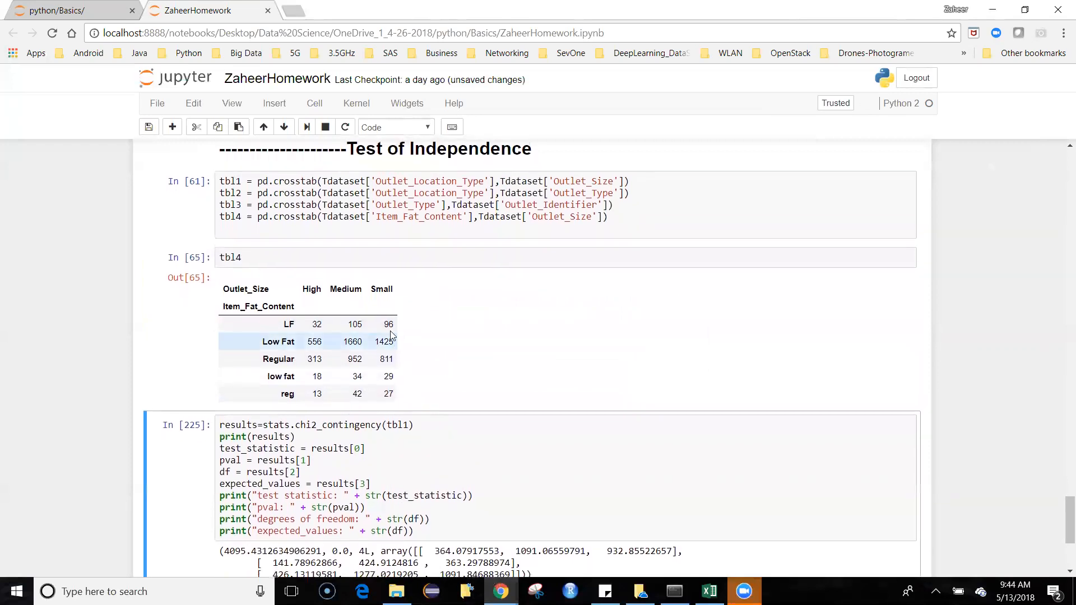
pyautogui.scroll(-2, 558, 408)
pyautogui.scroll(-2, 557, 407)
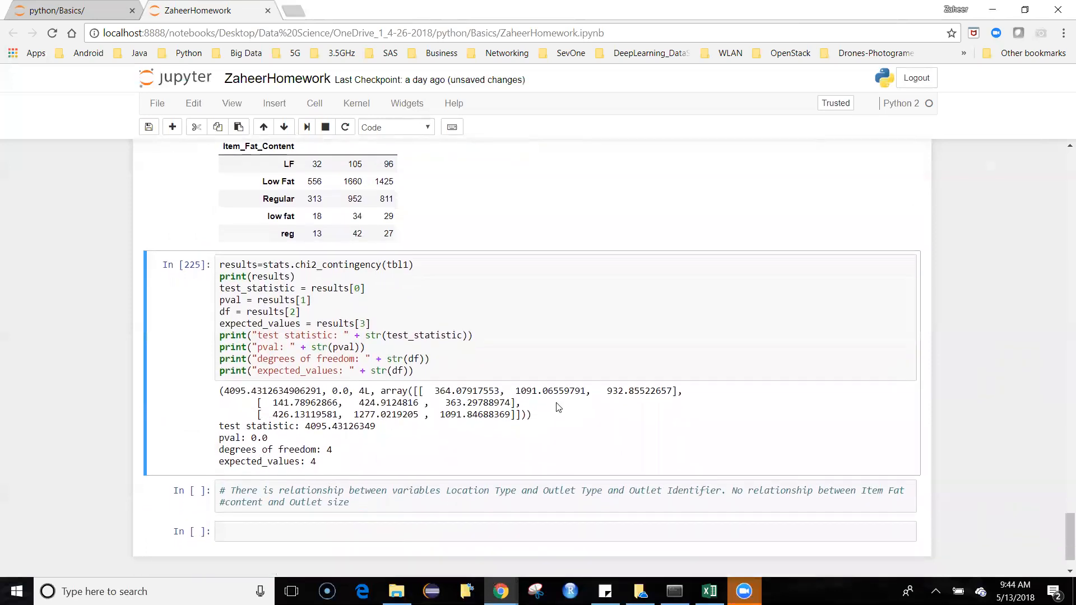
pyautogui.scroll(1, 558, 408)
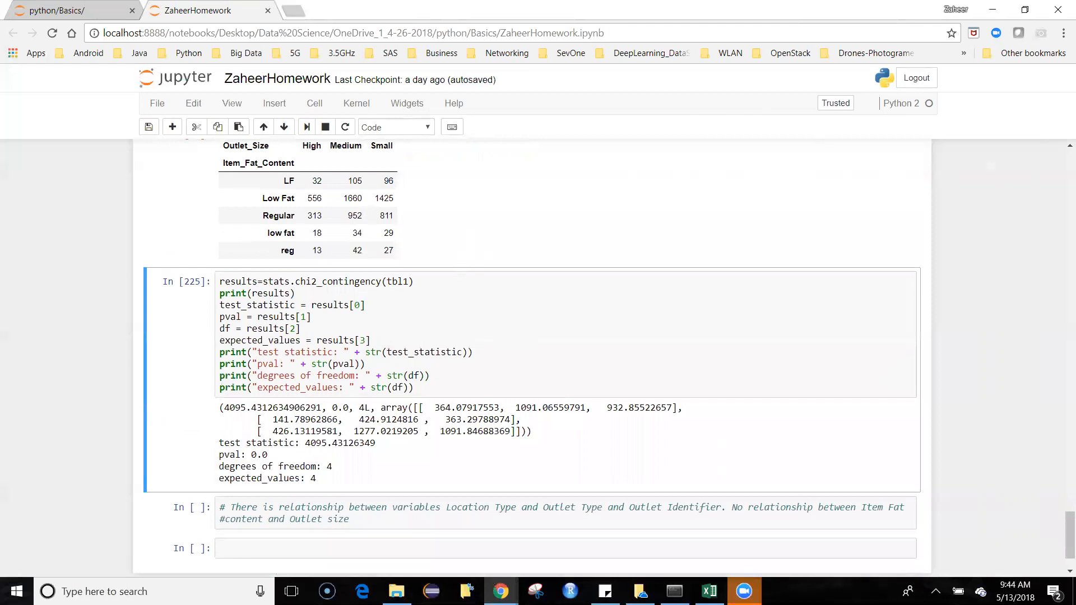
pyautogui.scroll(-2, 531, 354)
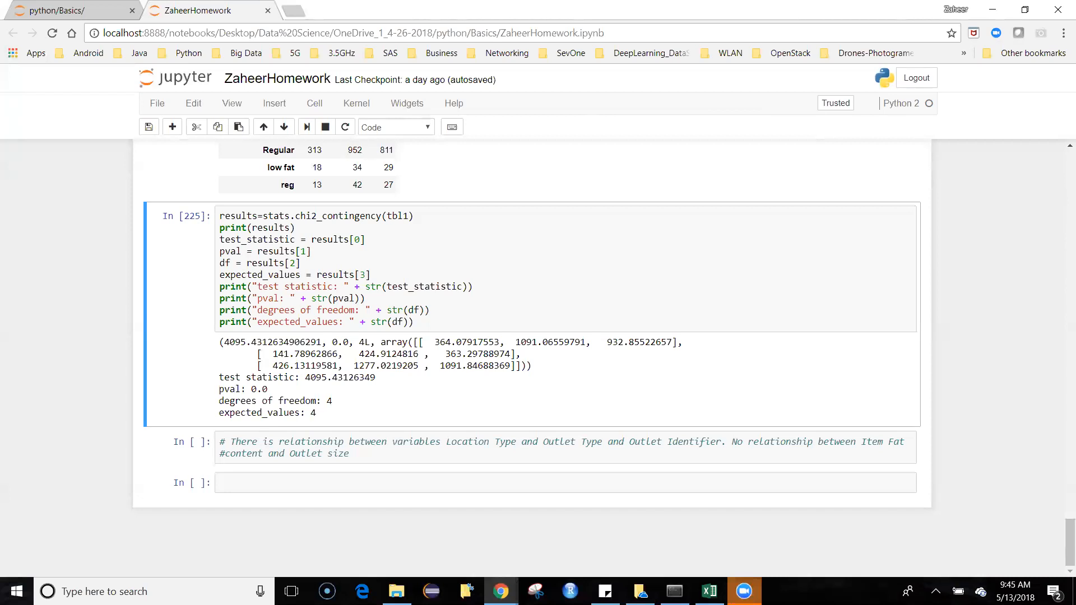
# Step: Read the closing comment on variable relationships and compare it with the tbl4 crosstab and the chi-square output
pyautogui.click(349, 454)
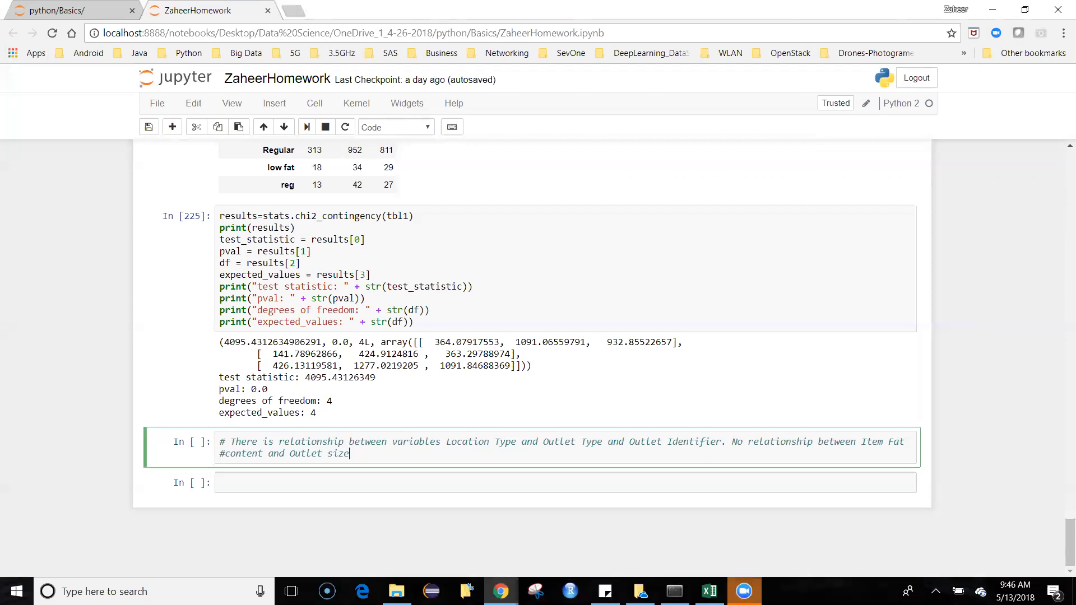
pyautogui.scroll(1, 533, 358)
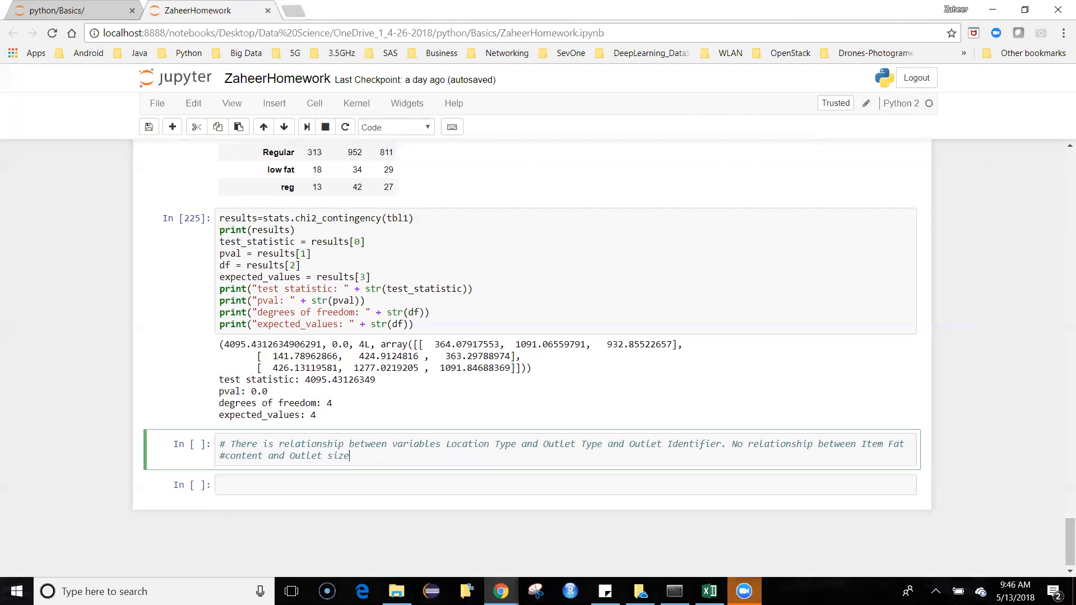
pyautogui.scroll(1, 533, 358)
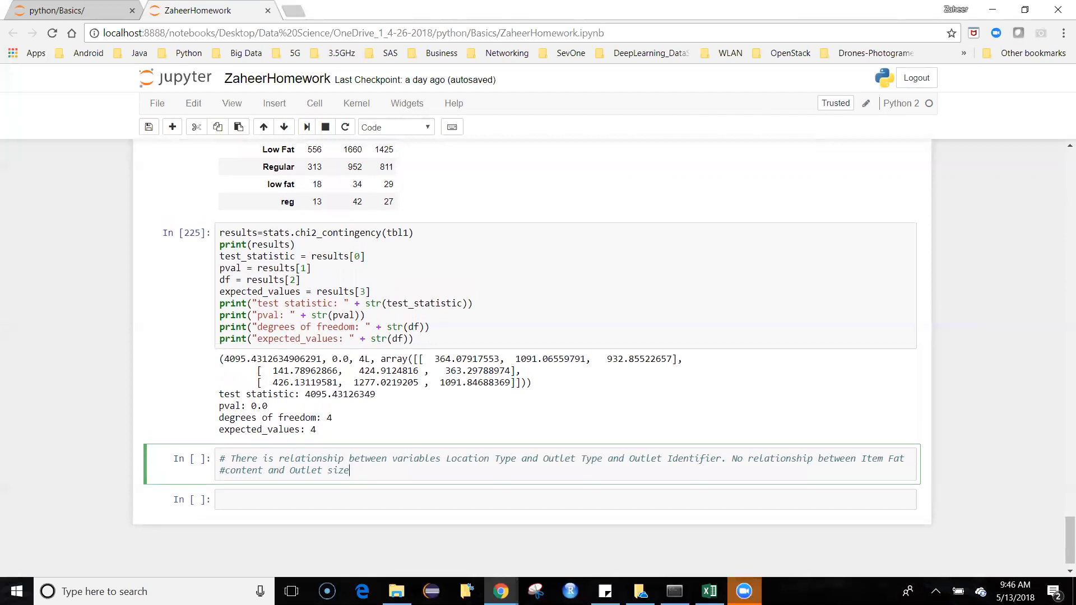
pyautogui.scroll(4, 532, 359)
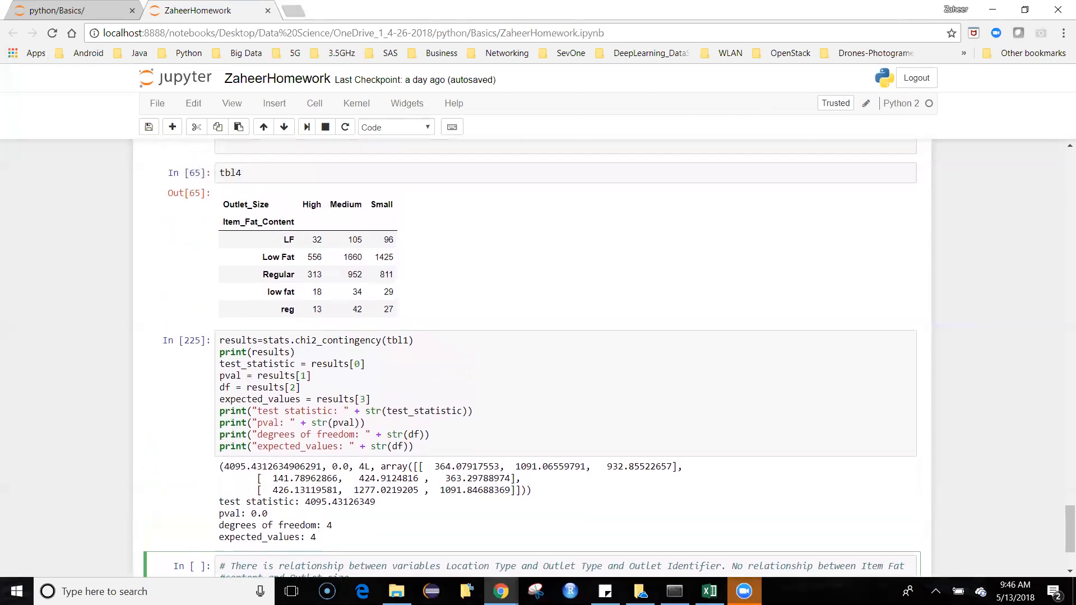
pyautogui.scroll(6, 532, 359)
pyautogui.scroll(-8, 308, 465)
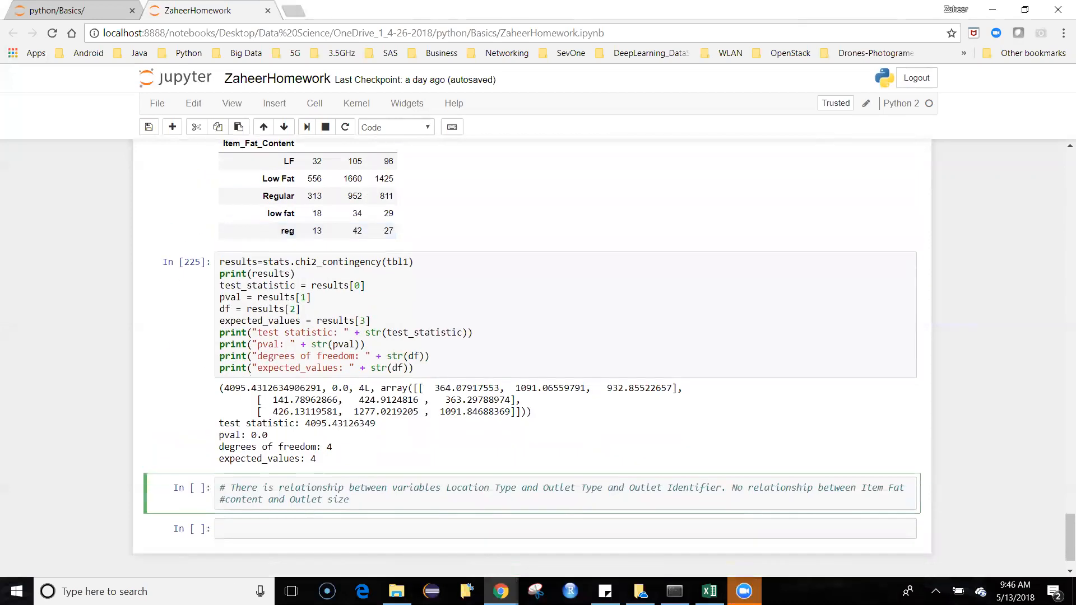
pyautogui.scroll(1, 532, 358)
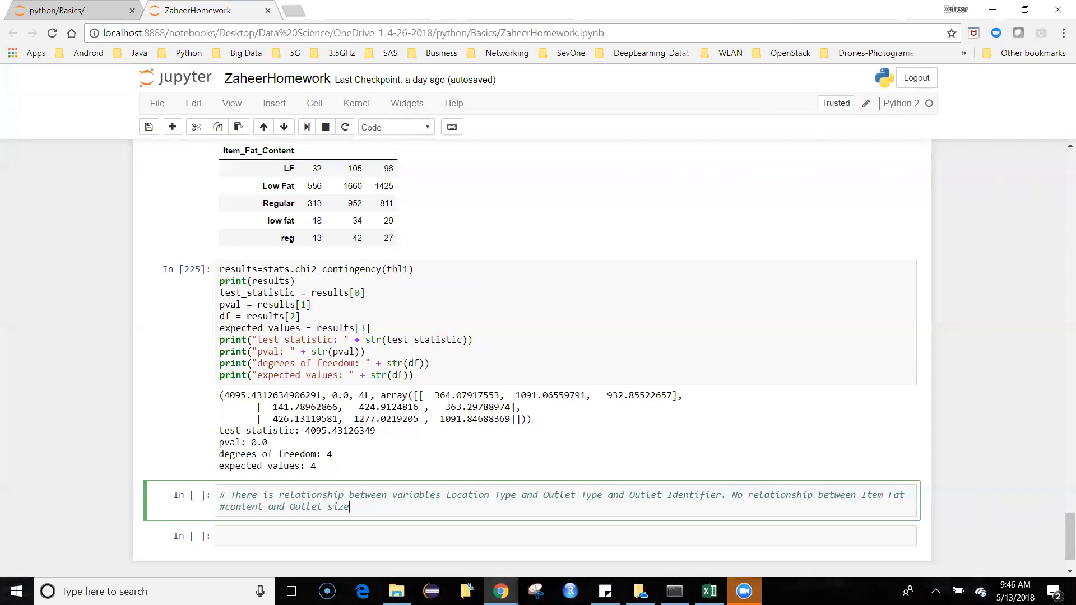
pyautogui.moveTo(441, 495); pyautogui.dragTo(489, 494)
pyautogui.click(582, 496)
pyautogui.press('Escape')
pyautogui.scroll(-1, 604, 350)
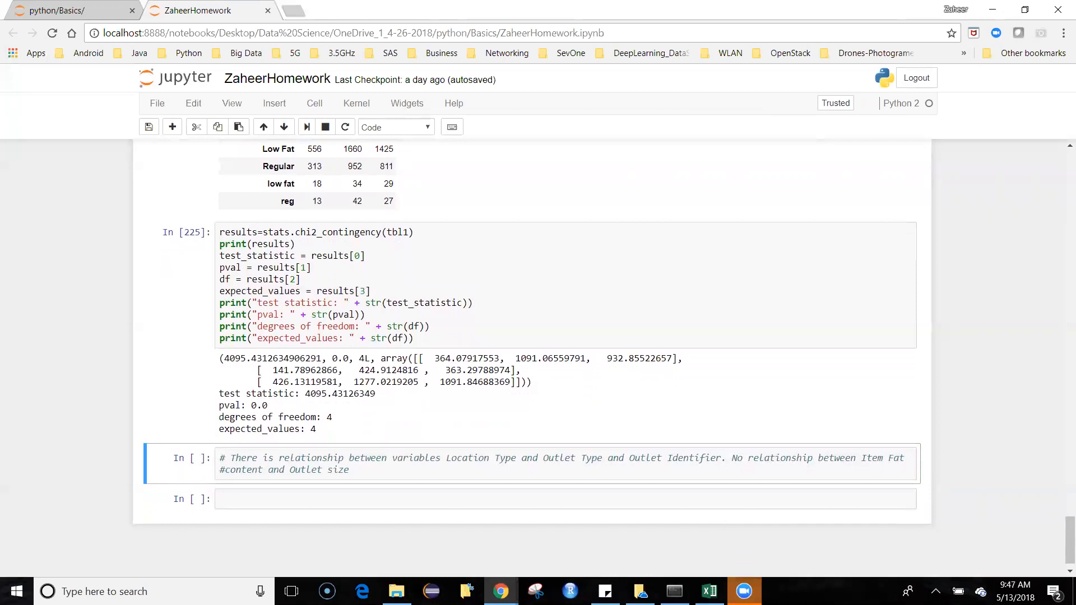
pyautogui.press('Return')
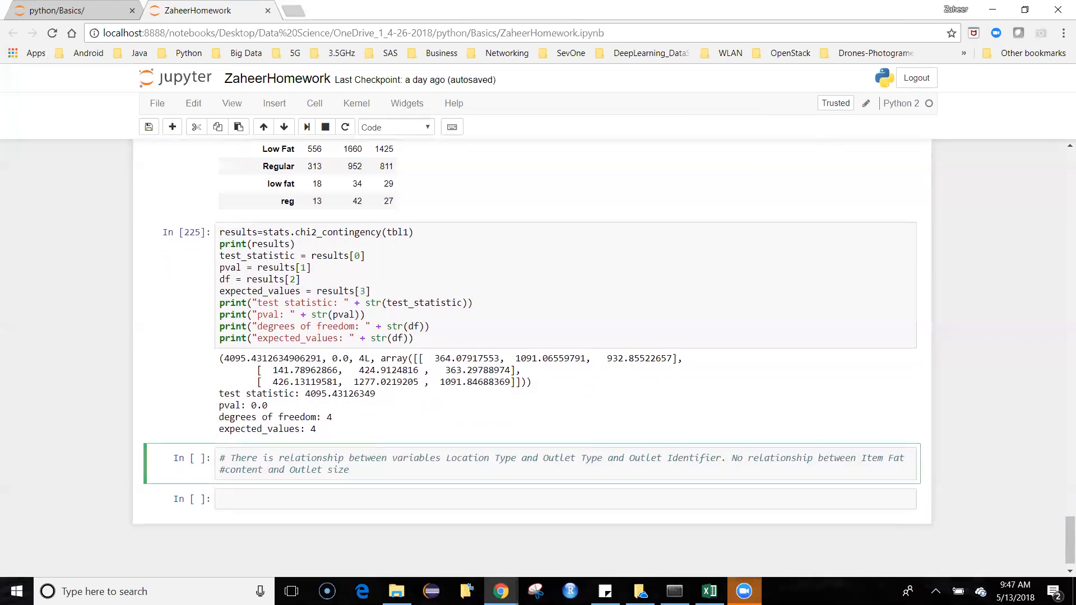
# Step: Switch the table display cell back to tbl3, run it, and compare the crosstab with the chi-square output and closing comment
pyautogui.scroll(3, 704, 348)
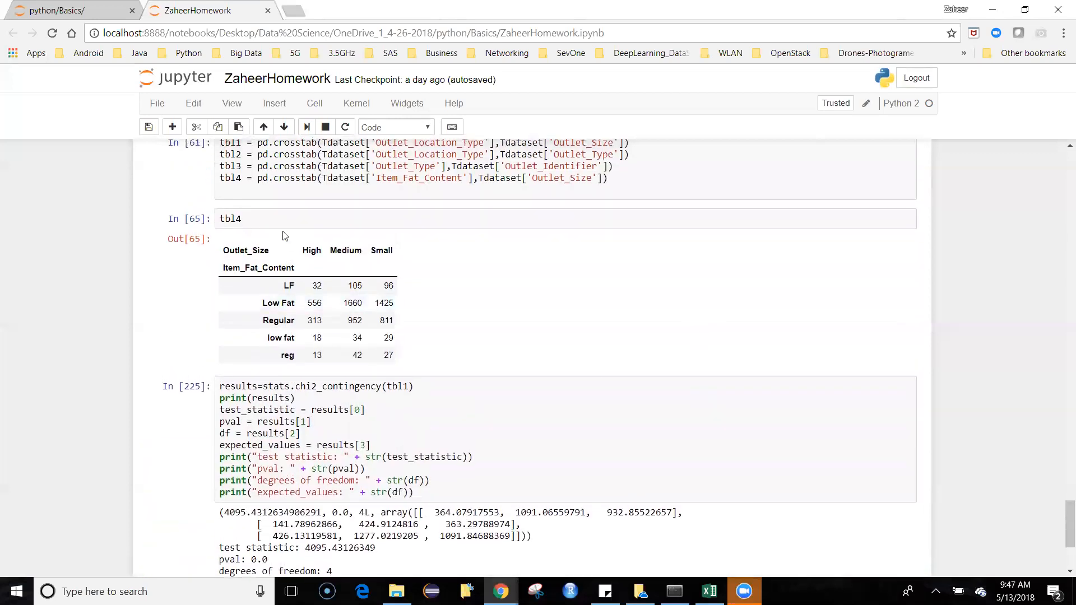
pyautogui.click(284, 216)
pyautogui.press('BackSpace')
pyautogui.press('BackSpace')
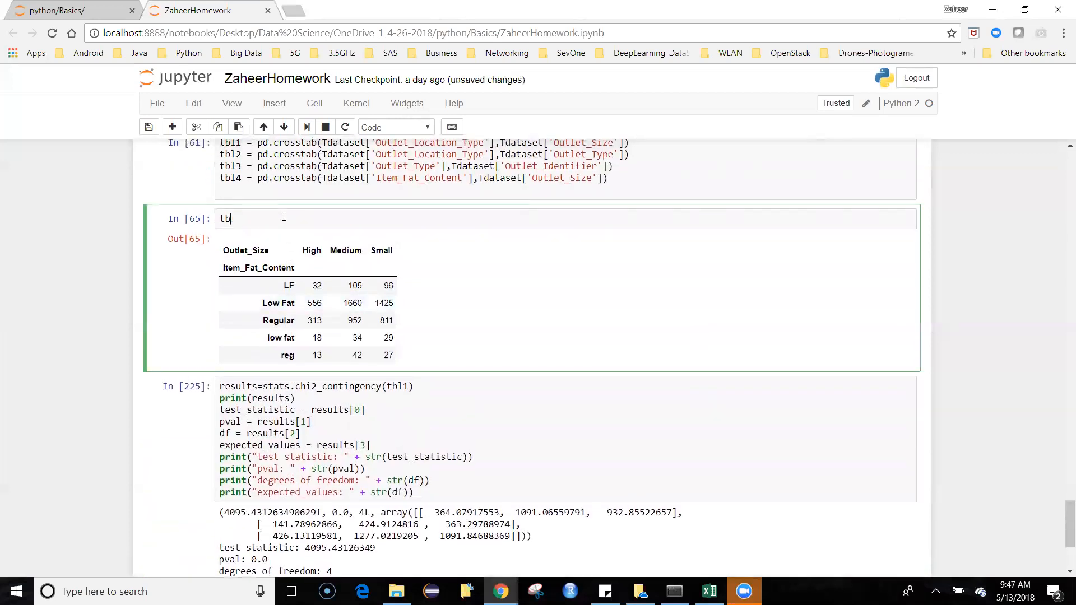
pyautogui.write('l3')
pyautogui.hotkey('shift', 'Return')
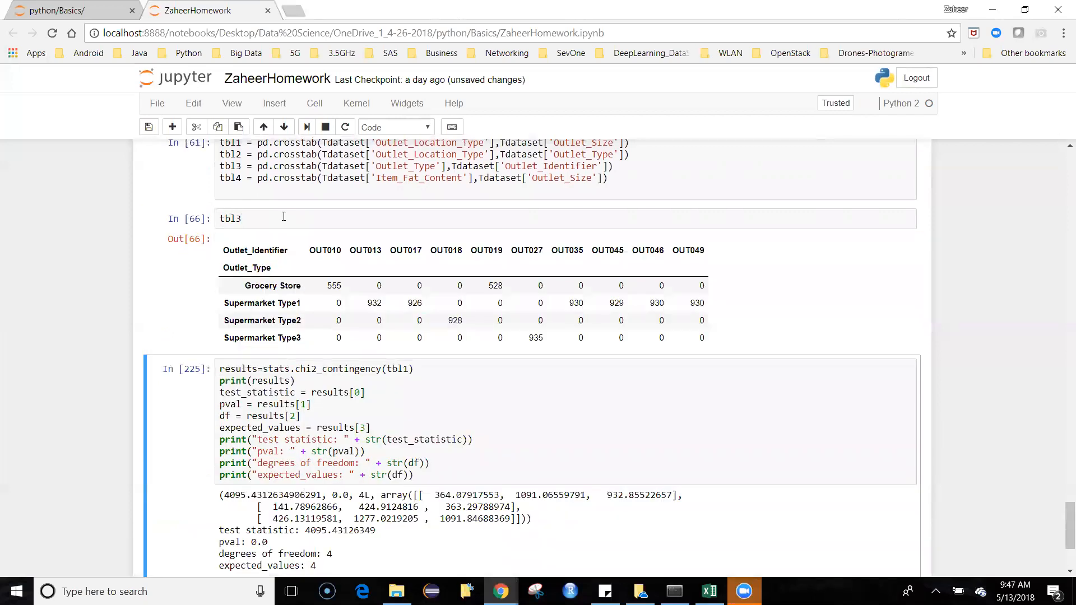
pyautogui.scroll(-2, 283, 217)
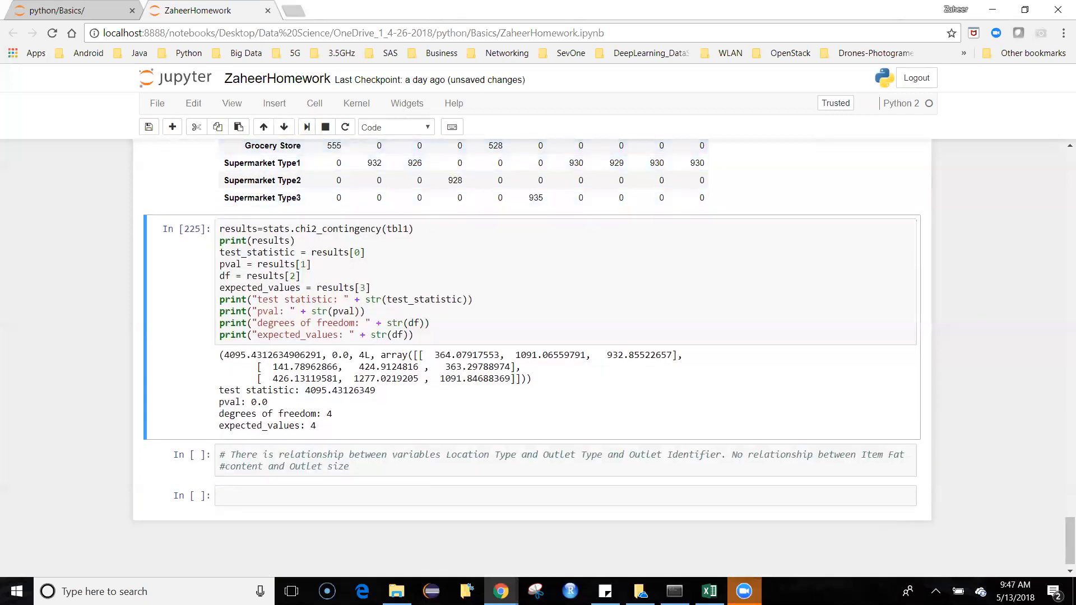
pyautogui.scroll(1, 532, 353)
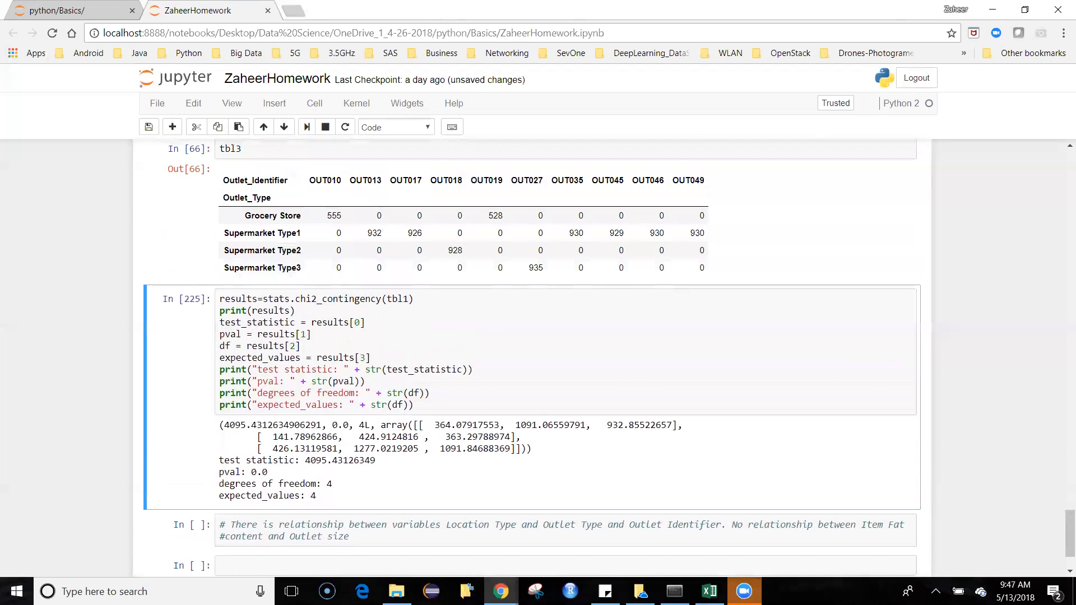
# Step: Set the table display cell to tbl4 again and rerun it to compare the fat content crosstab with the chi-square results
pyautogui.scroll(3, 493, 250)
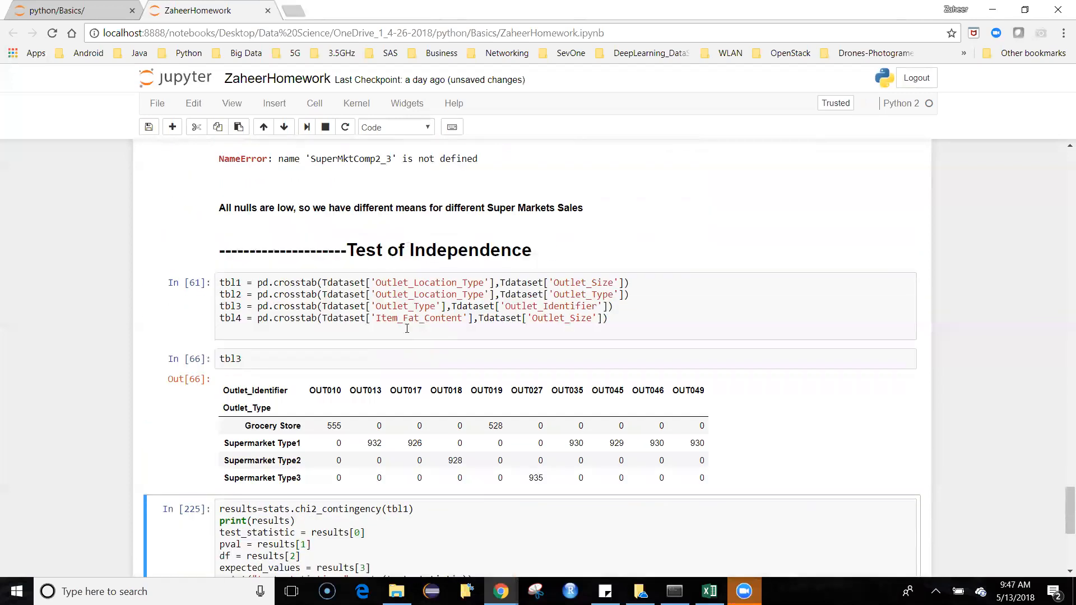
pyautogui.click(257, 360)
pyautogui.press('BackSpace')
pyautogui.write('4')
pyautogui.hotkey('shift', 'Return')
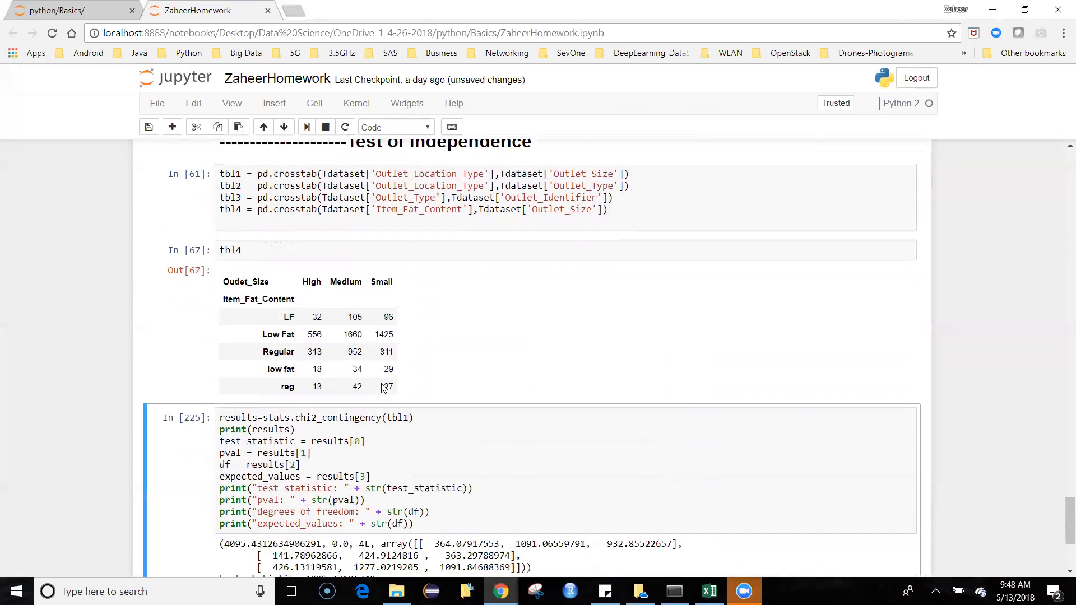
pyautogui.scroll(-2, 384, 388)
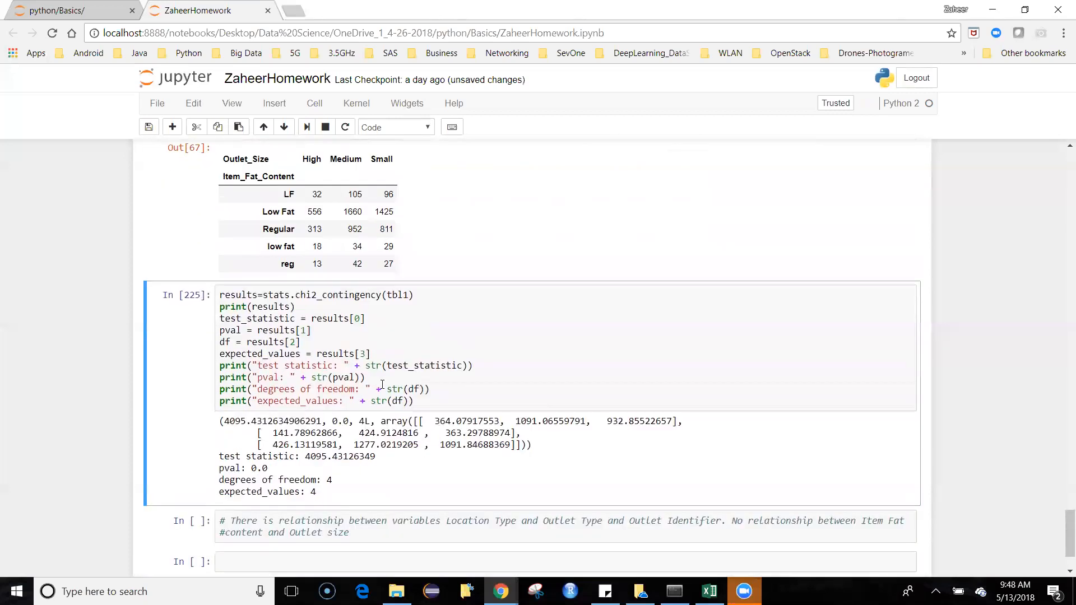
# Step: Change the chi2_contingency argument to tbl4 and run the cell to test fat content against outlet size
pyautogui.scroll(-1, 383, 385)
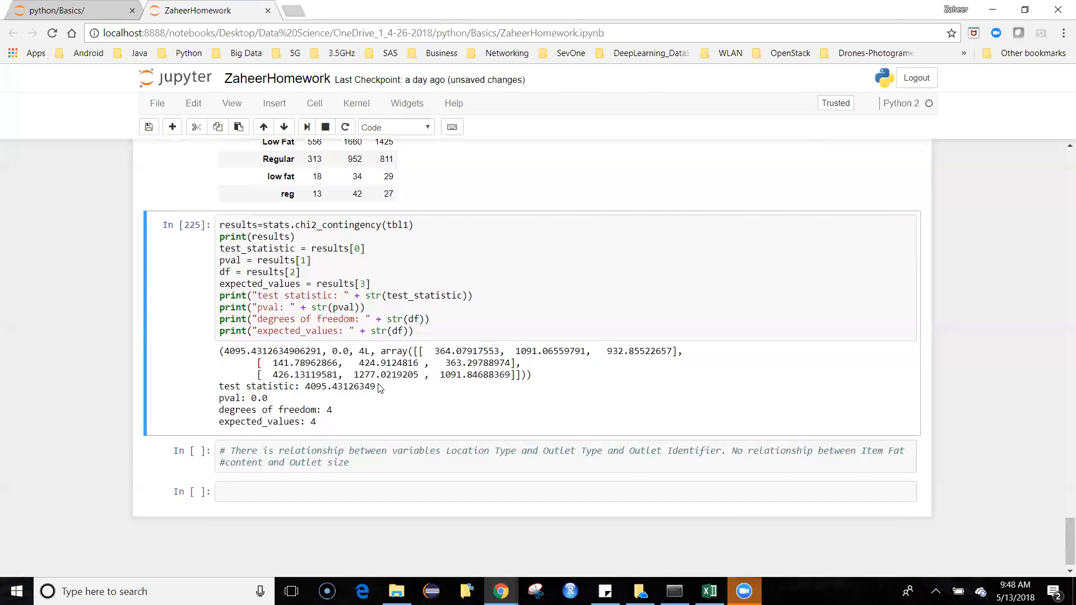
pyautogui.click(409, 226)
pyautogui.press('BackSpace')
pyautogui.write('4')
pyautogui.hotkey('shift', 'Return')
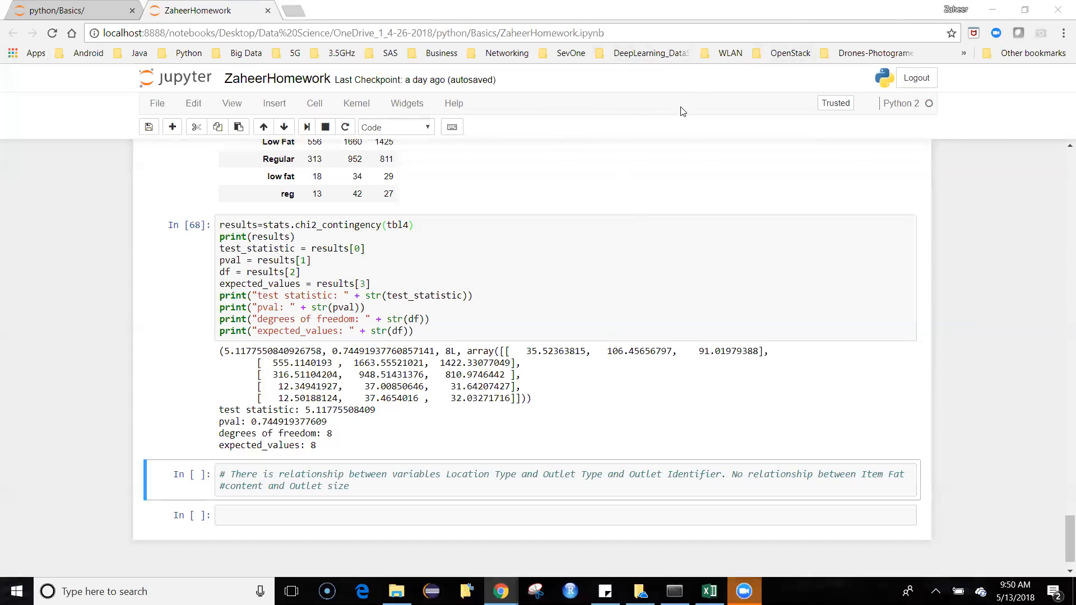
# Step: Return to the start of the notebook and switch to the Train.csv workbook in Excel to inspect the Outlet_Size values
pyautogui.scroll(20, 570, 323)
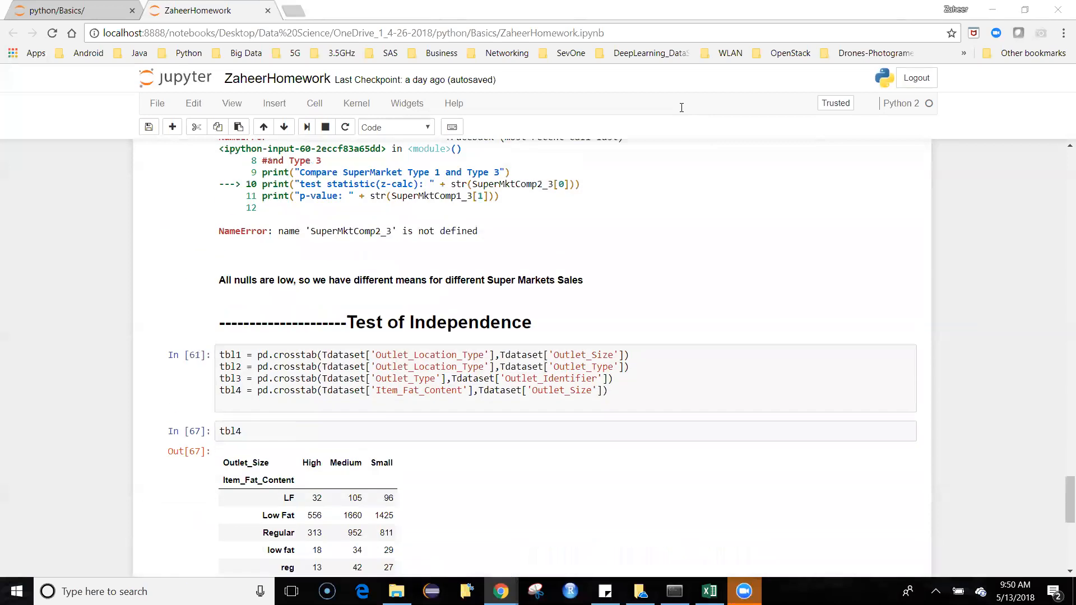
pyautogui.scroll(20, 569, 324)
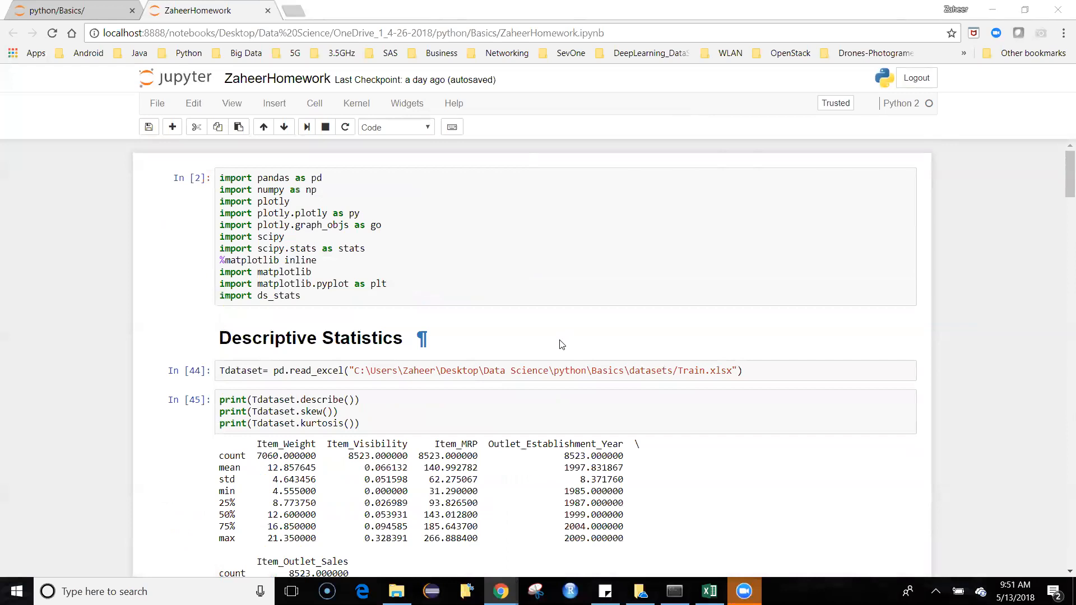
pyautogui.scroll(-1, 563, 345)
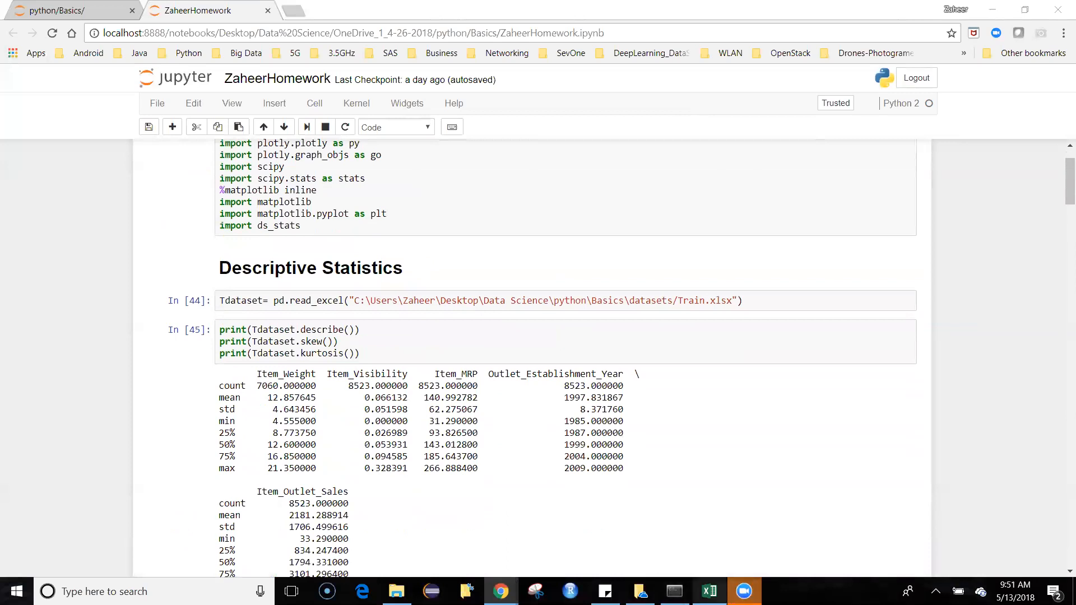
pyautogui.click(709, 592)
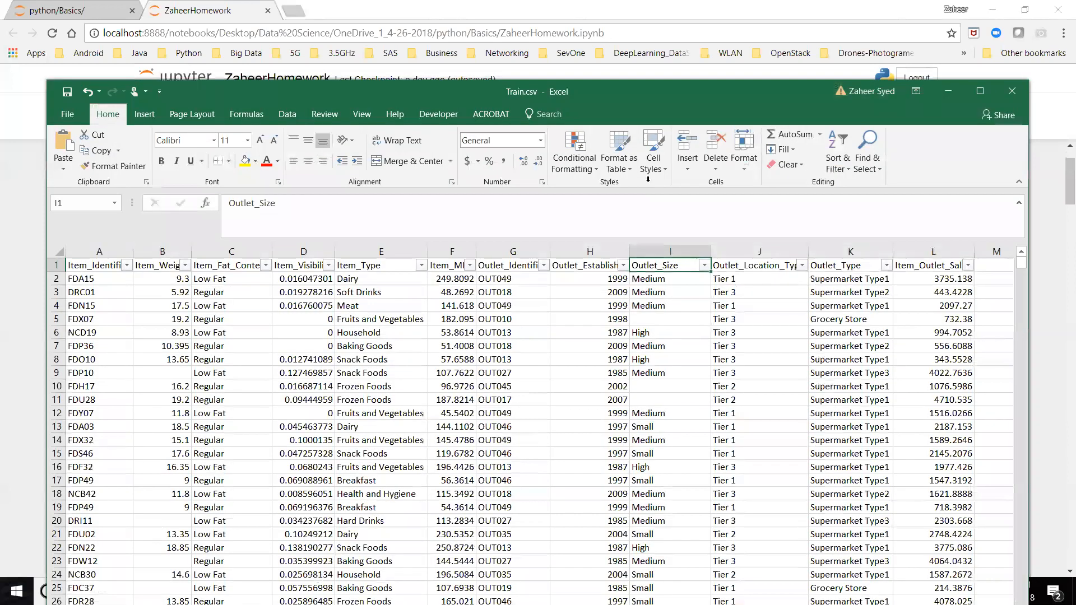
pyautogui.moveTo(666, 189); pyautogui.dragTo(919, 189)
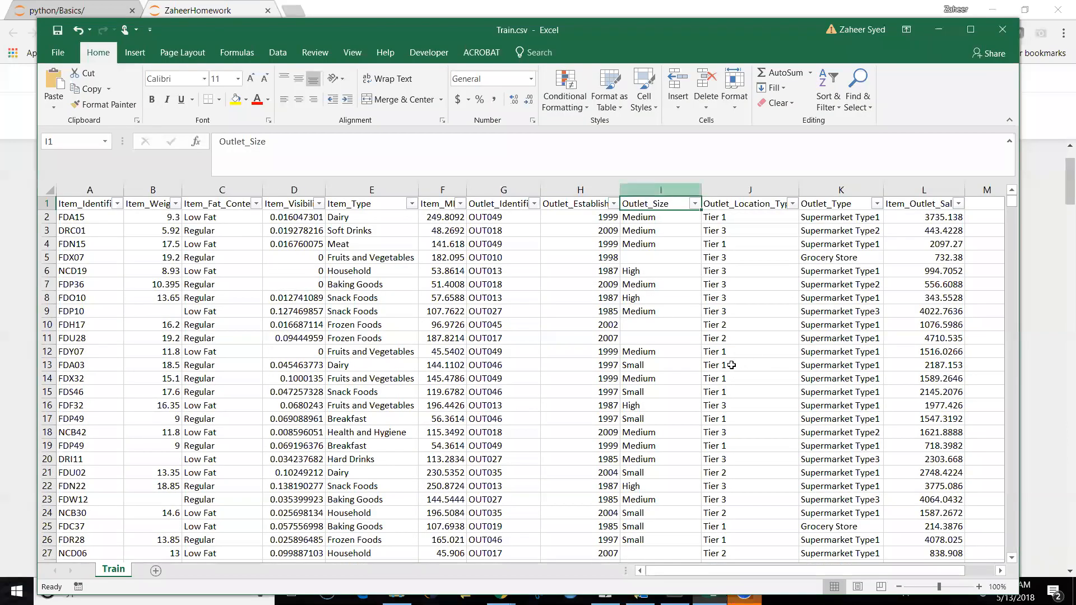
pyautogui.click(683, 367)
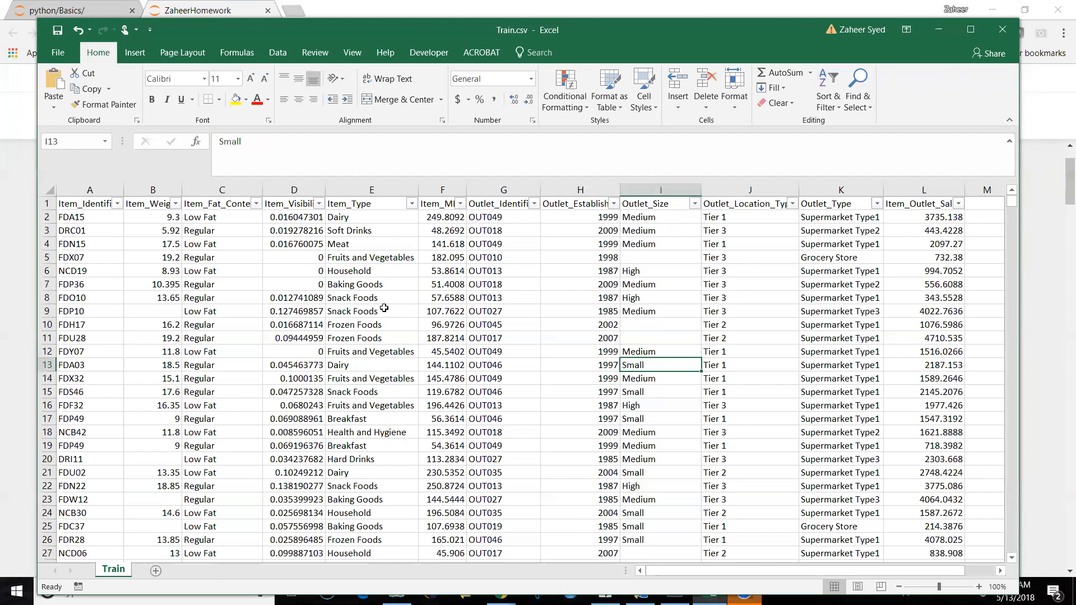
# Step: Highlight the Item_Fat_Content through Item_Type columns and inspect their values in the Train sheet
pyautogui.click(209, 180)
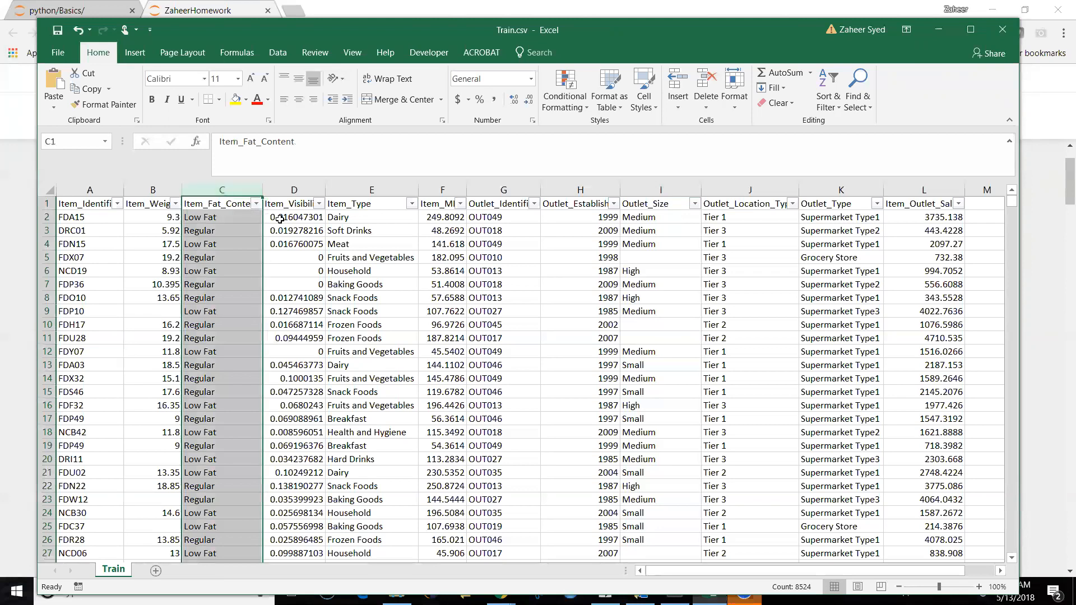
pyautogui.moveTo(331, 190)
pyautogui.mouseDown()
pyautogui.moveTo(169, 189)
pyautogui.moveTo(224, 189)
pyautogui.mouseUp()
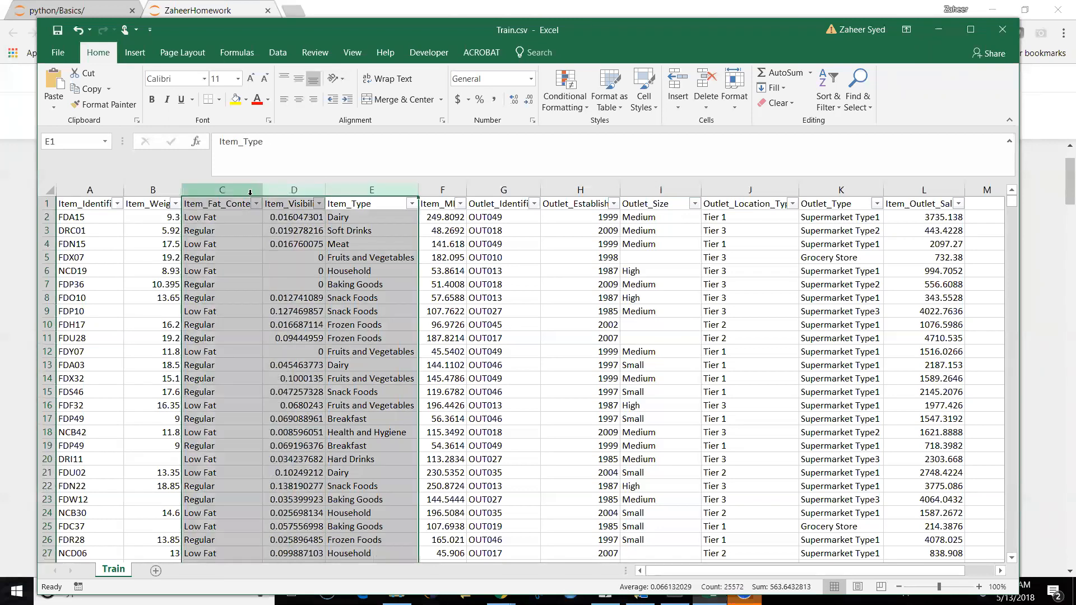
pyautogui.click(355, 281)
pyautogui.click(213, 219)
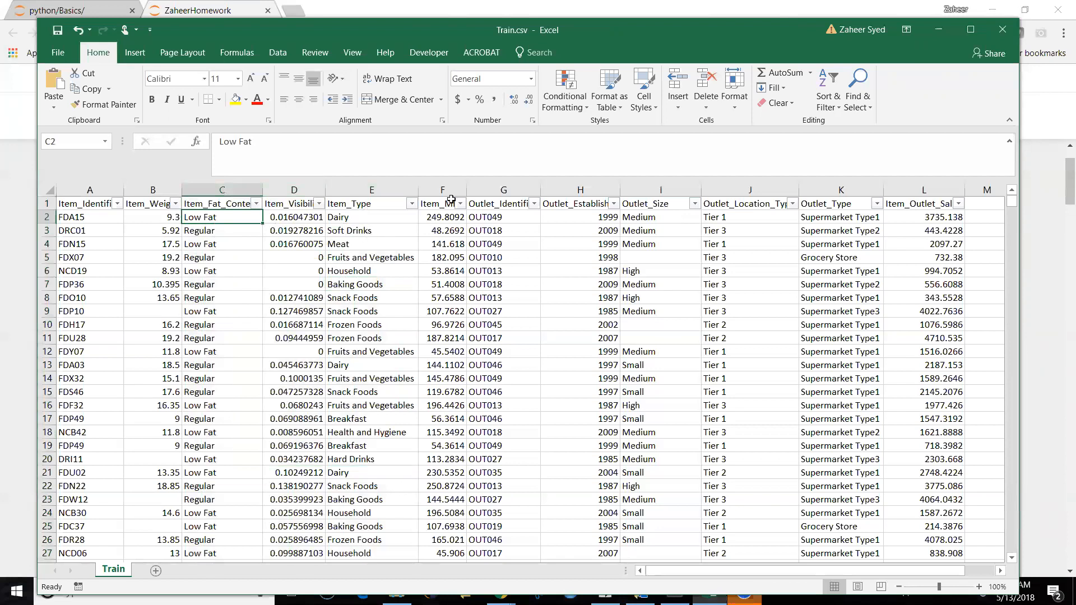
# Step: Widen the Item_MRP column to show its full header, and inspect sample Item_Type, Item_Weight, Item_Fat_Content and Item_MRP cells
pyautogui.moveTo(467, 190); pyautogui.dragTo(509, 189)
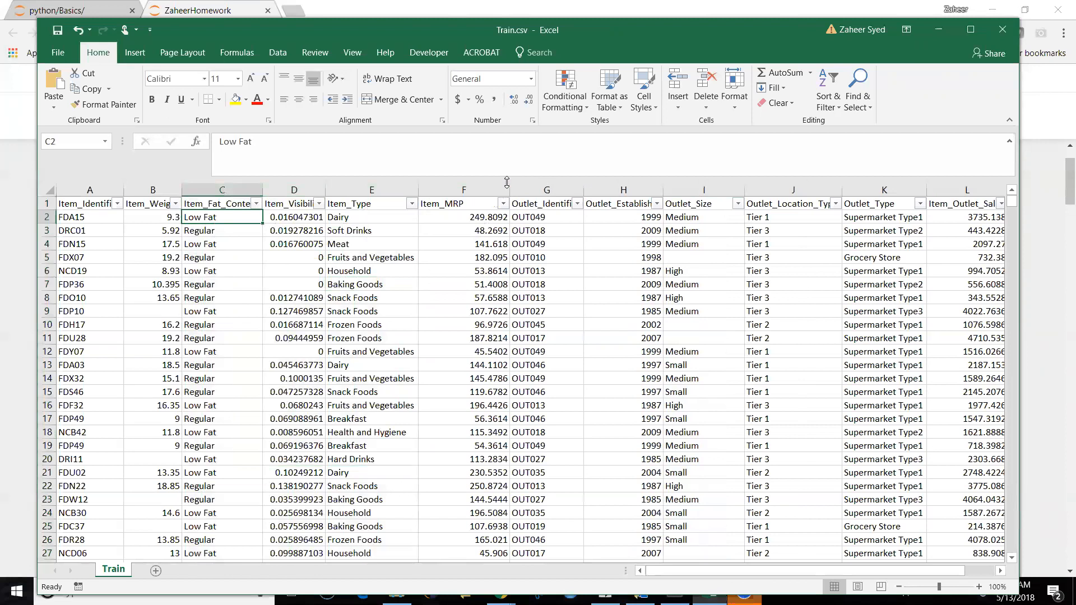
pyautogui.moveTo(506, 182); pyautogui.dragTo(492, 190)
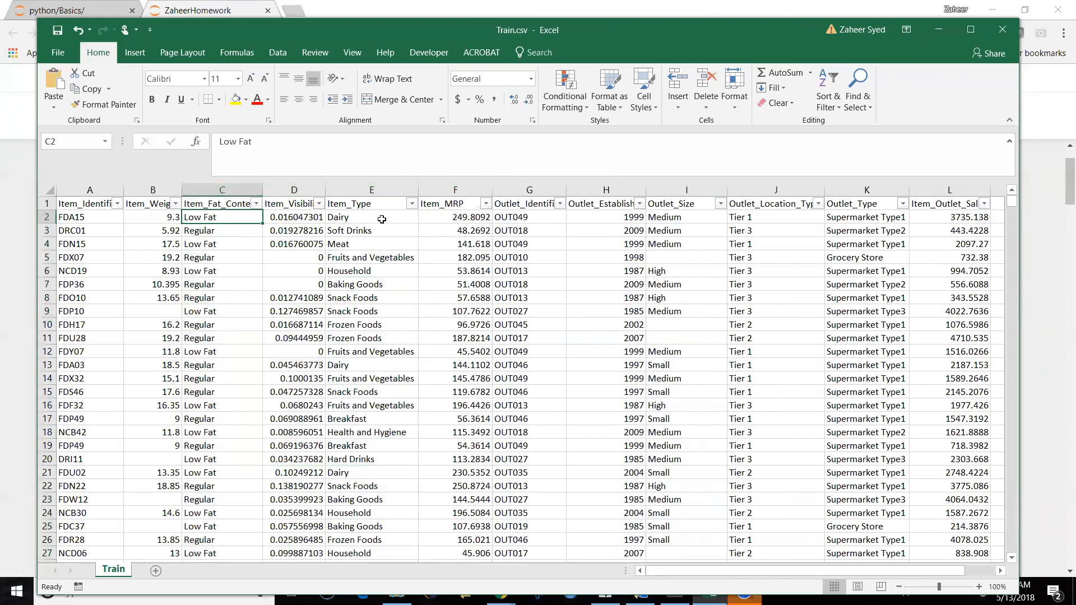
pyautogui.click(382, 219)
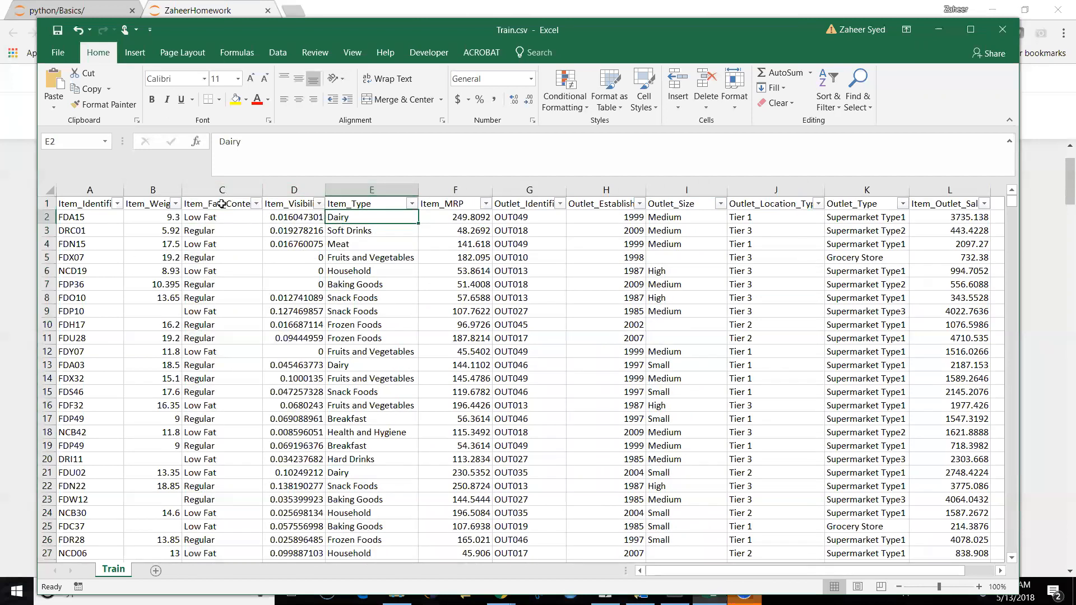
pyautogui.click(146, 204)
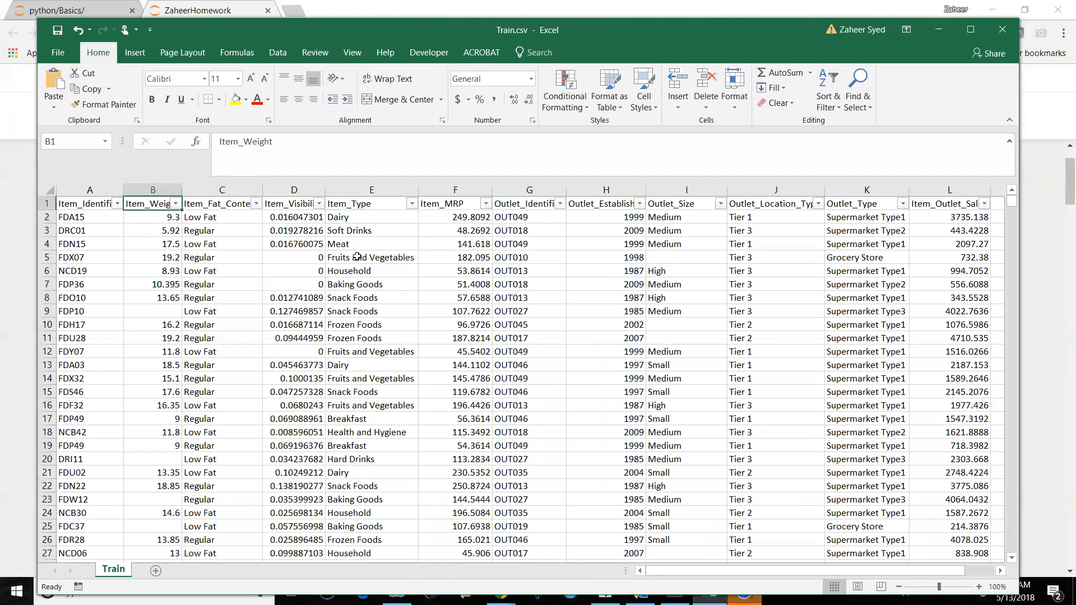
pyautogui.click(226, 233)
pyautogui.click(454, 230)
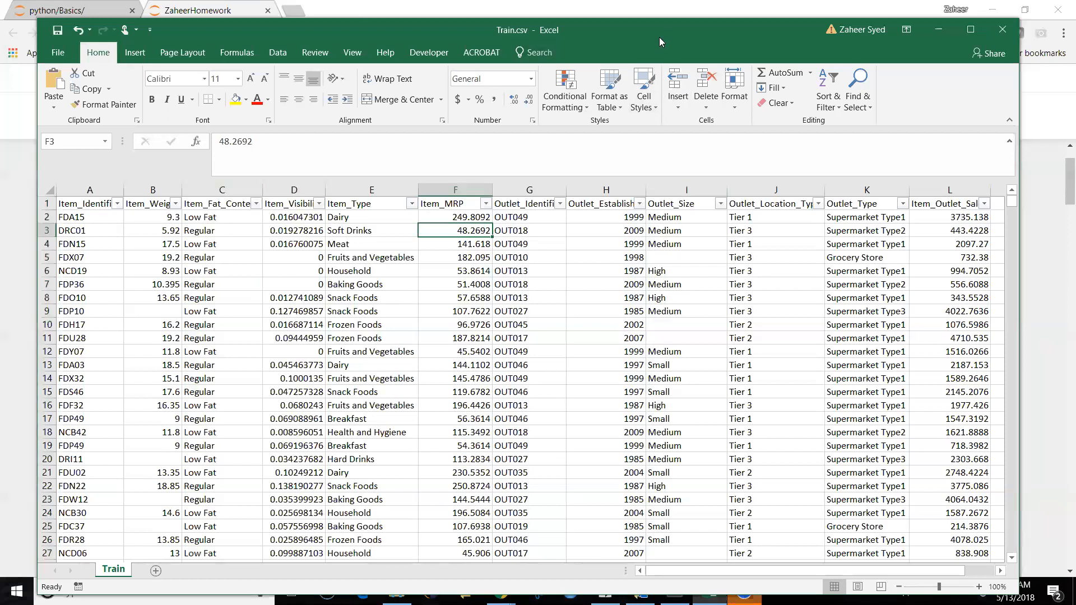
# Step: Move the Train.csv workbook window out of the way and review the notebook's imports and descriptive statistics
pyautogui.moveTo(659, 37); pyautogui.dragTo(666, 97)
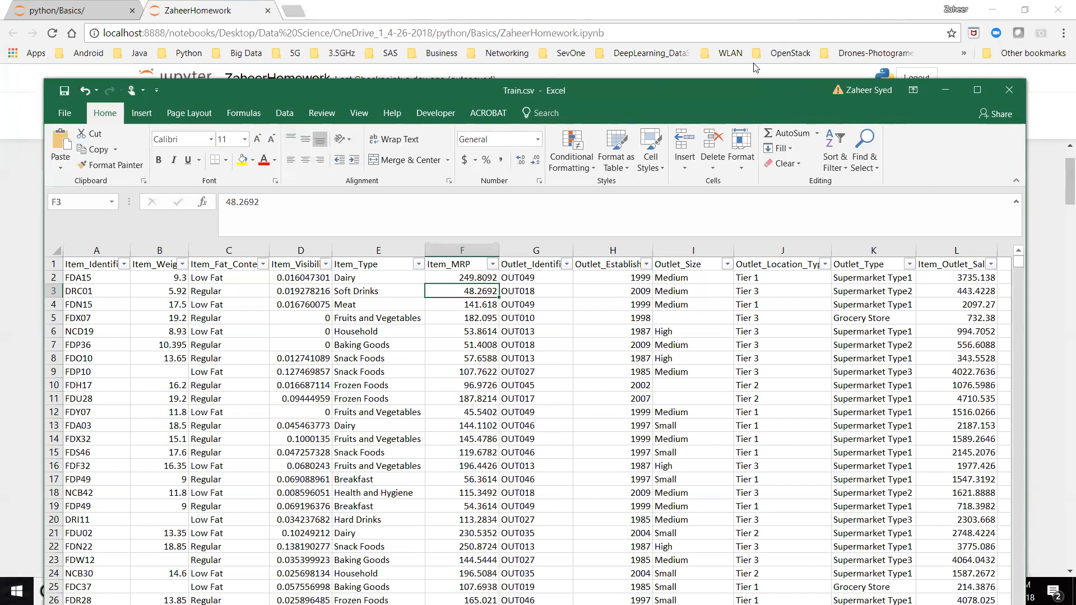
pyautogui.moveTo(649, 98); pyautogui.dragTo(640, 41)
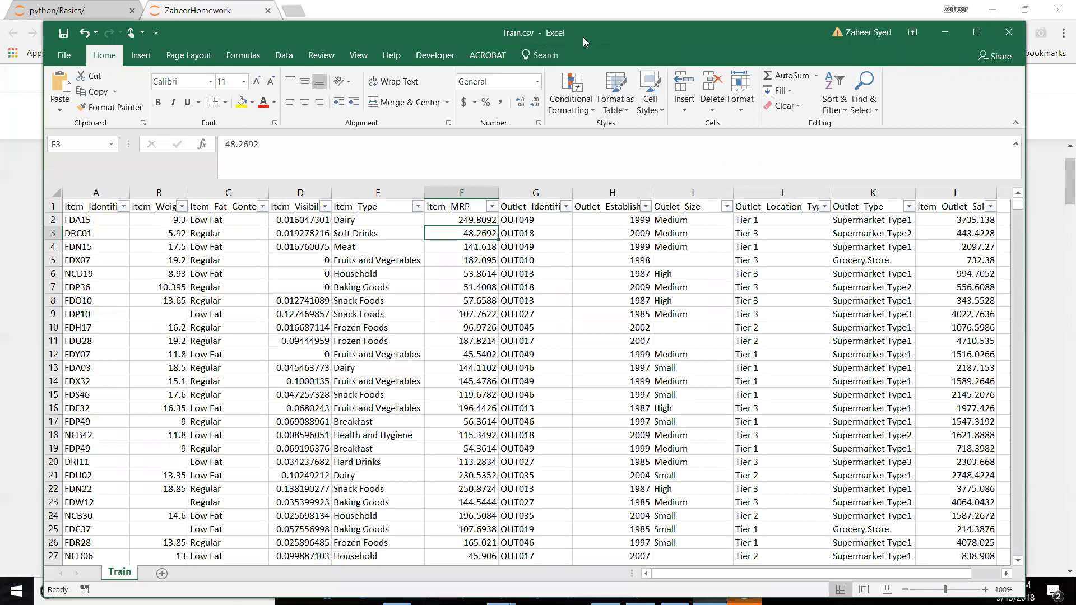
pyautogui.click(511, 351)
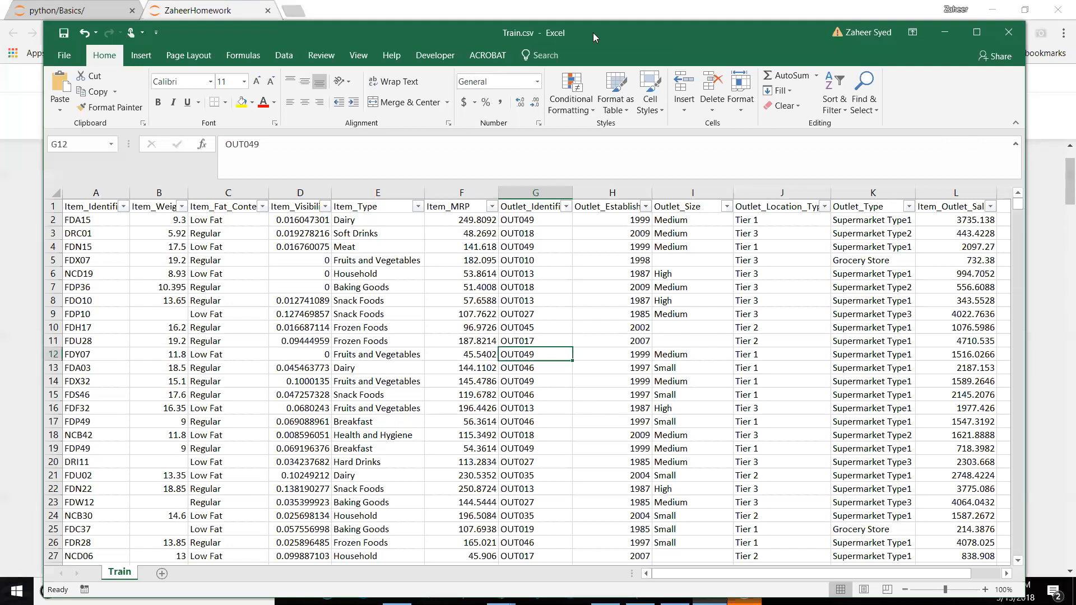
pyautogui.moveTo(593, 35); pyautogui.dragTo(579, 430)
pyautogui.scroll(-3, 406, 334)
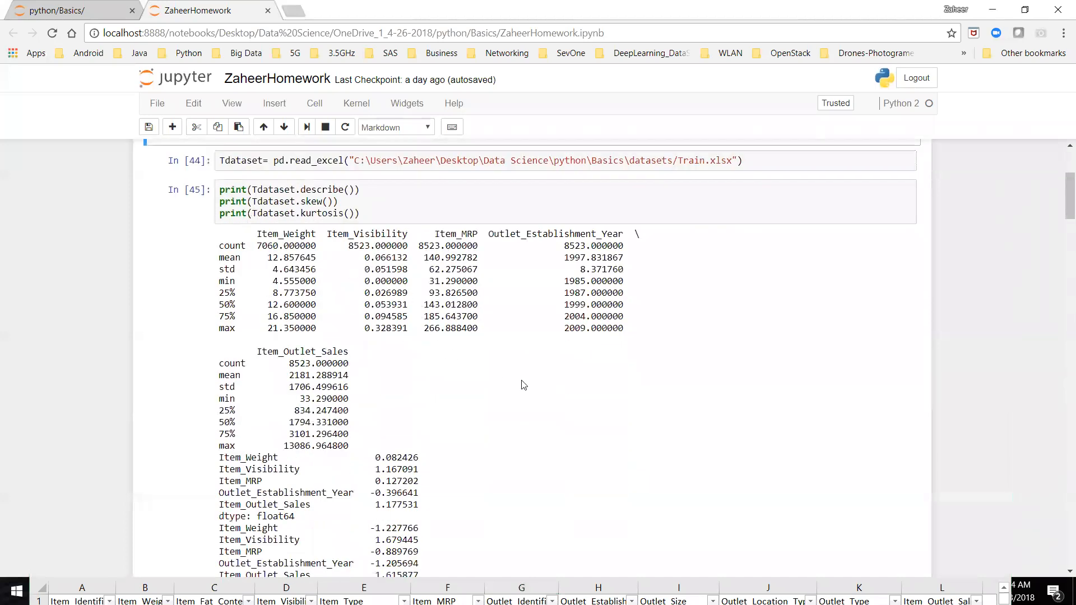
pyautogui.scroll(1, 589, 420)
pyautogui.scroll(3, 590, 420)
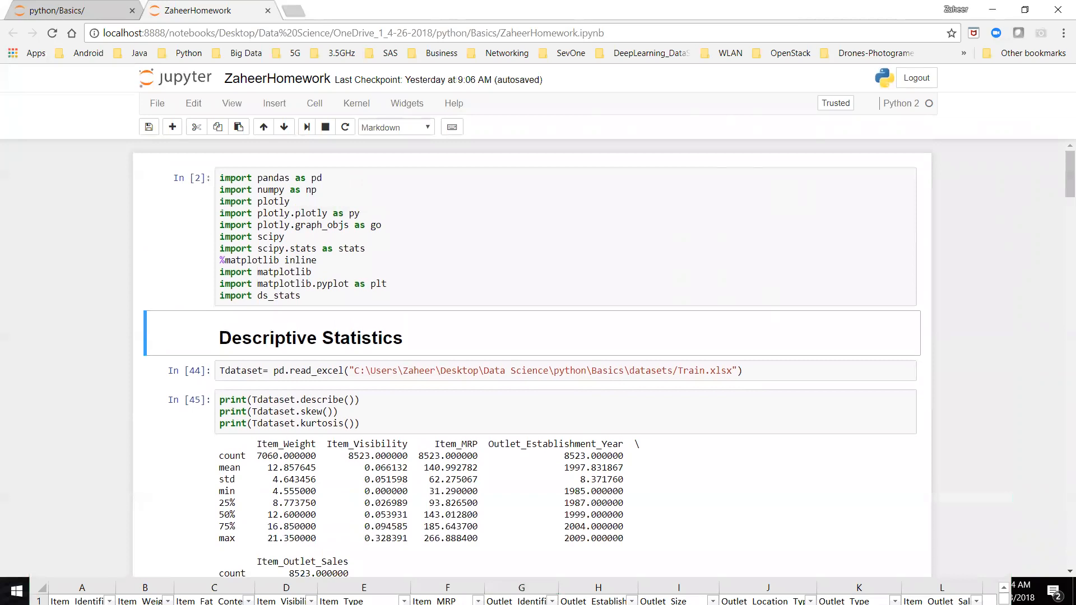
# Step: Bring the Train.csv workbook back over the notebook and compare Item_Fat_Content entries with Outlet_Size entries
pyautogui.click(602, 597)
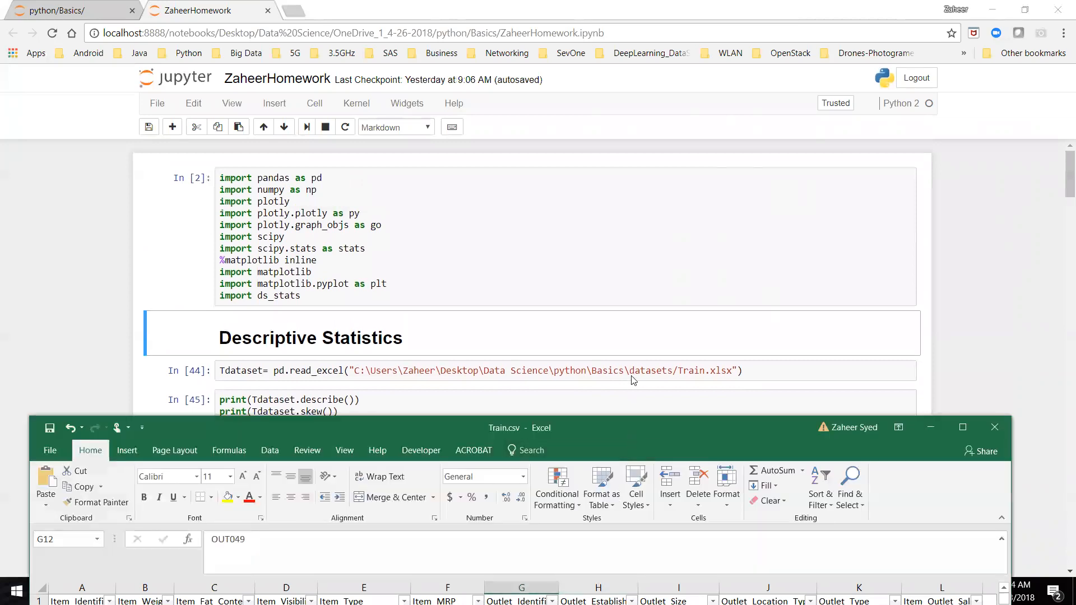
pyautogui.moveTo(638, 423); pyautogui.dragTo(653, 84)
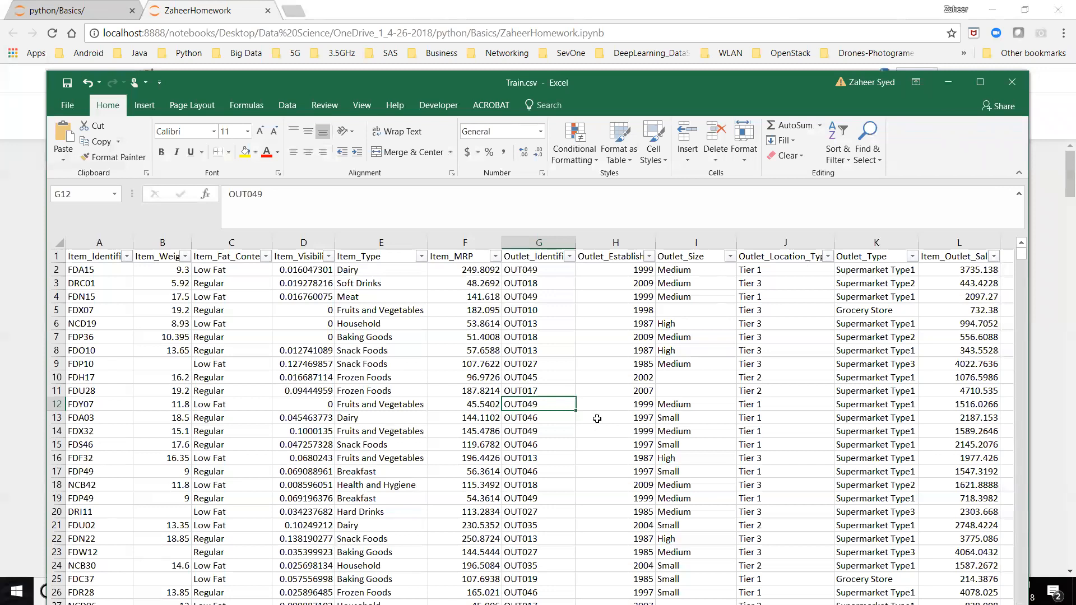
pyautogui.click(246, 334)
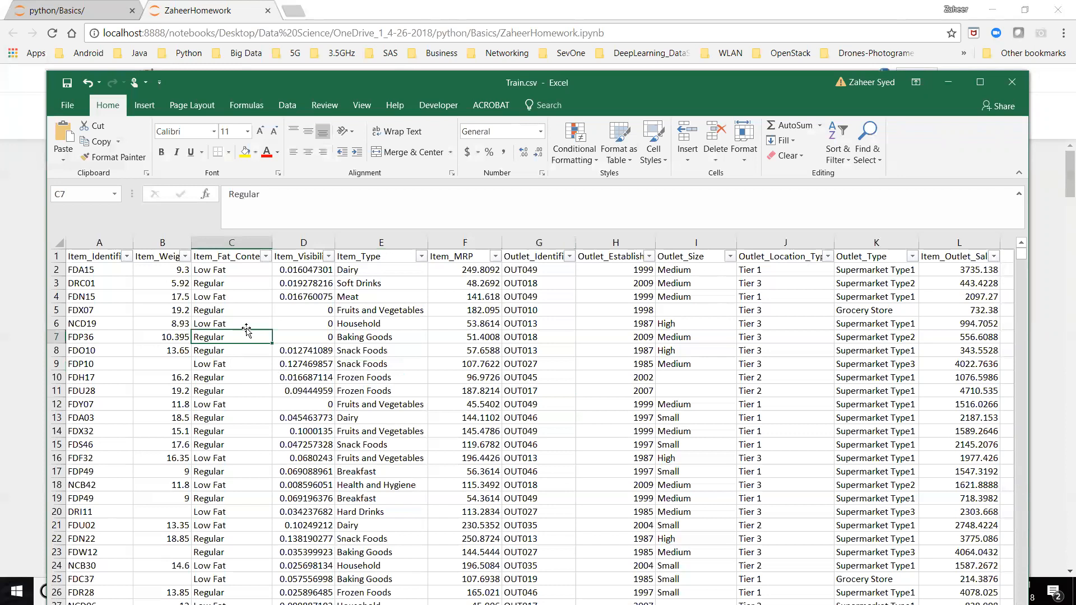
pyautogui.click(717, 301)
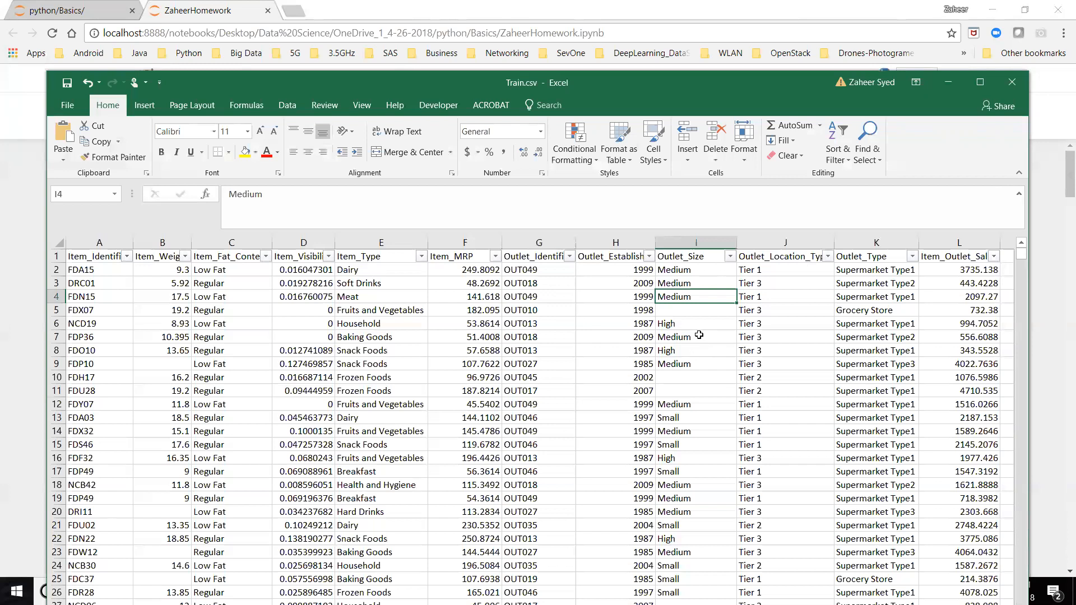
pyautogui.moveTo(347, 82); pyautogui.dragTo(318, 3)
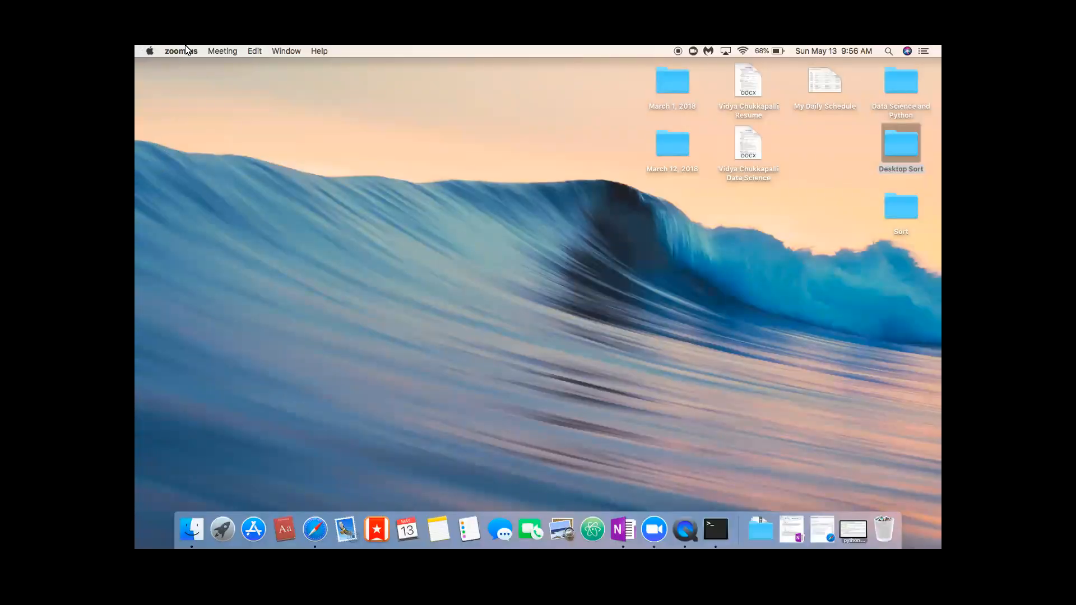
# Step: Switch to Safari and open the Descriptive Stats - Big Mart Assignment notebook from the BigMartSalesAssignment folder
pyautogui.click(318, 517)
pyautogui.click(169, 70)
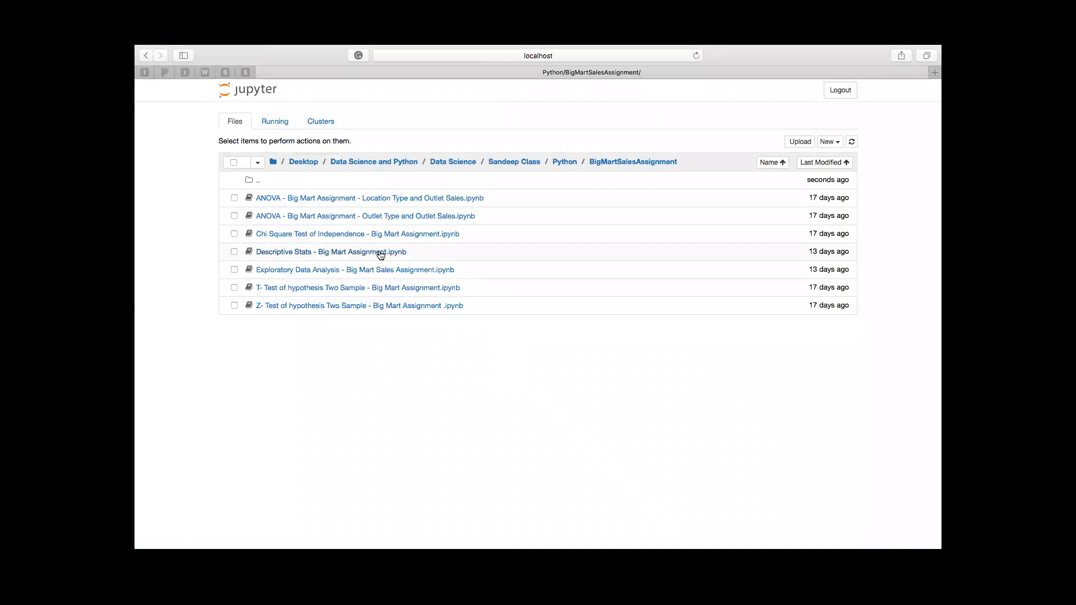
pyautogui.click(379, 252)
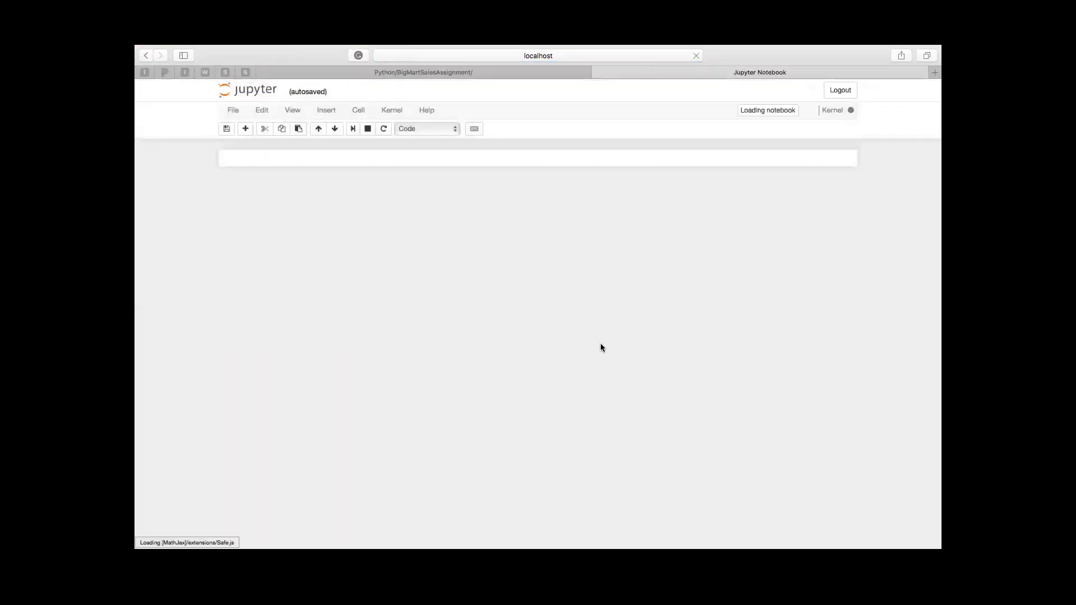
# Step: Run all cells of the Descriptive Stats notebook
pyautogui.moveTo(142, 278)
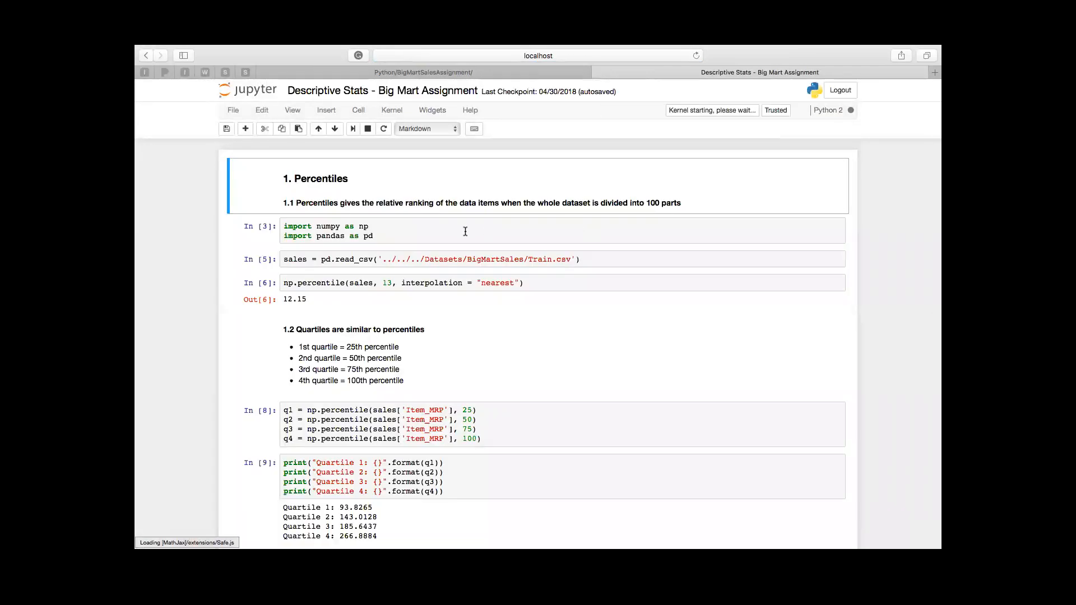
pyautogui.click(465, 231)
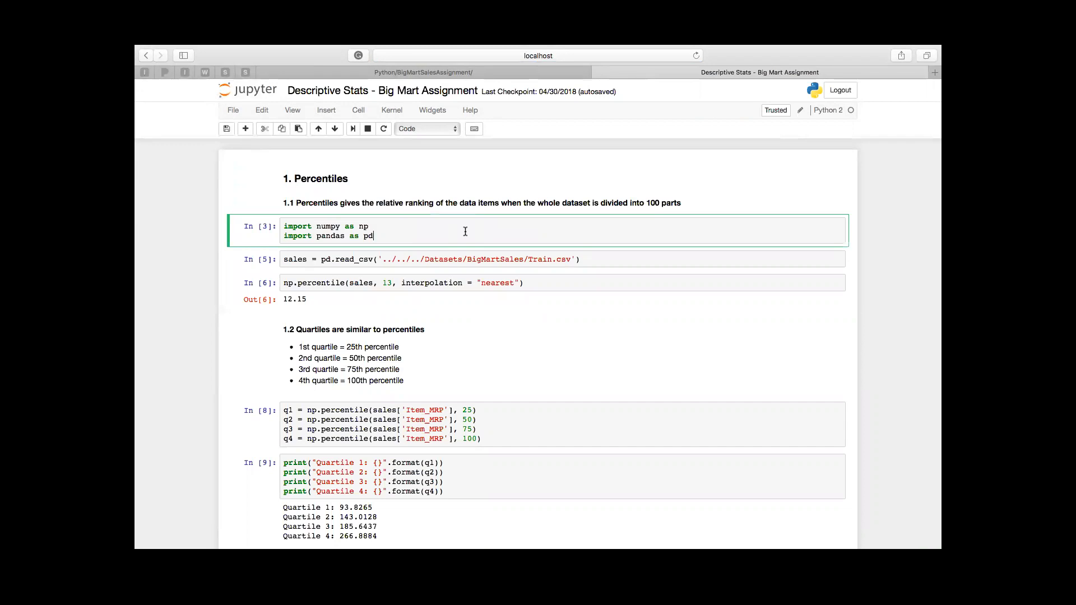
pyautogui.click(359, 112)
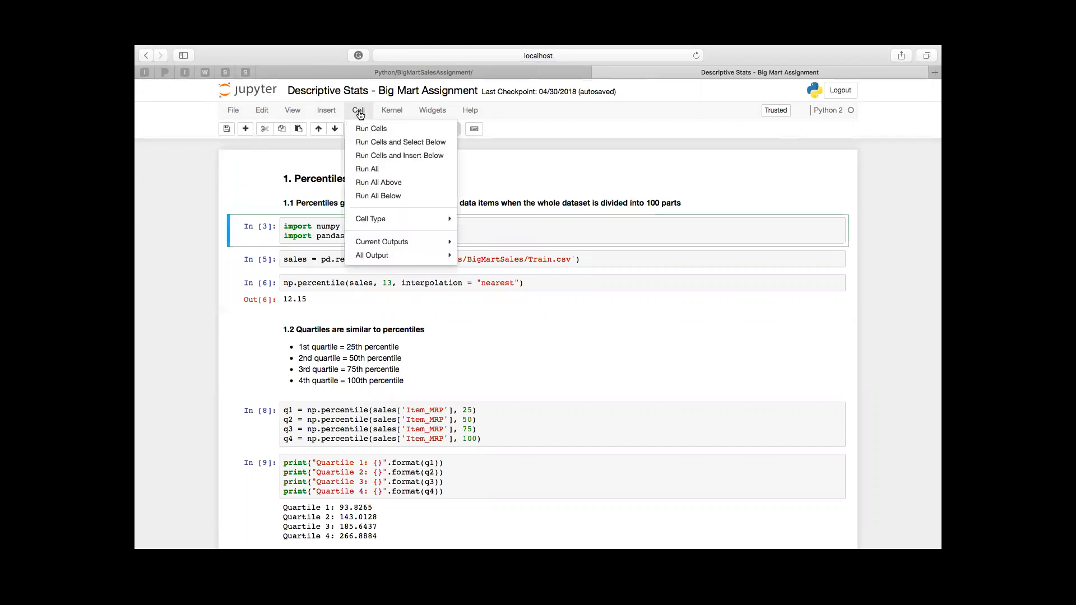
pyautogui.click(394, 170)
pyautogui.scroll(3, 447, 267)
pyautogui.scroll(-3, 447, 267)
pyautogui.scroll(20, 446, 266)
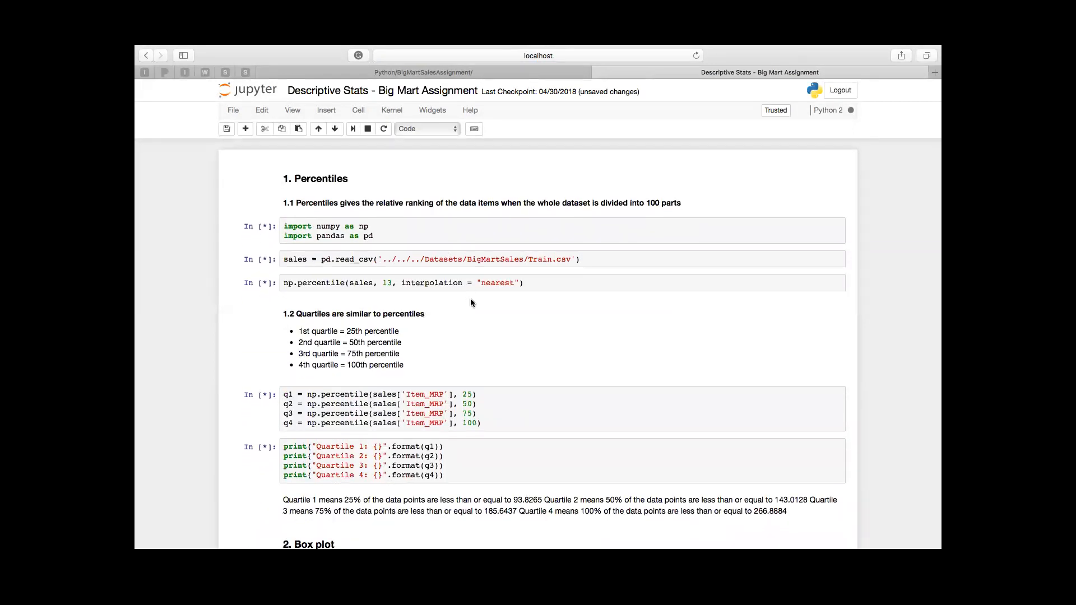
# Step: Examine the traceback under the cell that reads Train.csv and the cells following it
pyautogui.scroll(-4, 470, 299)
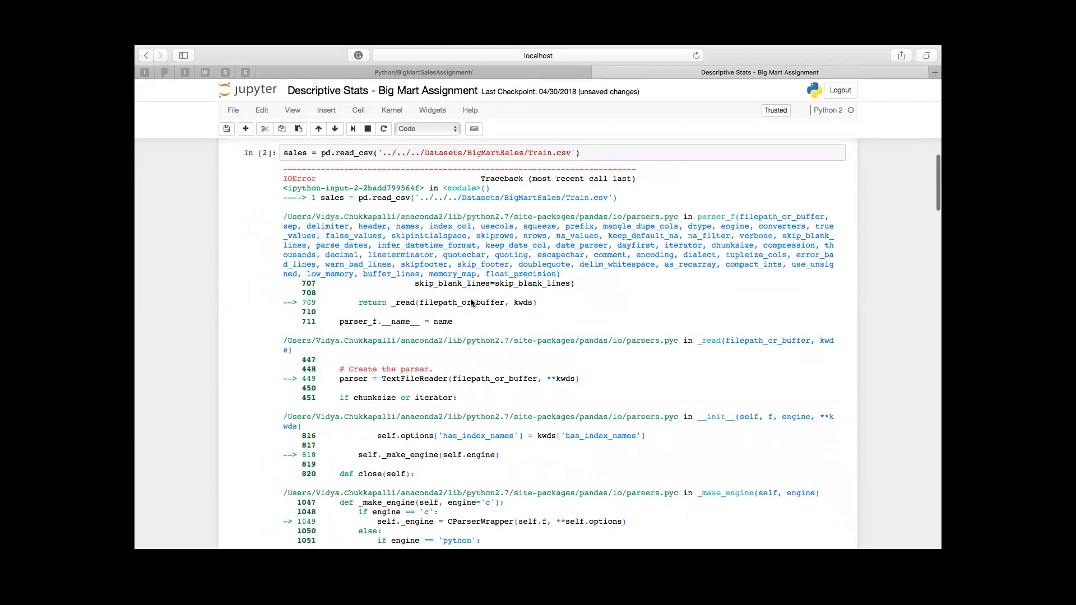
pyautogui.scroll(-5, 471, 302)
pyautogui.scroll(-5, 470, 303)
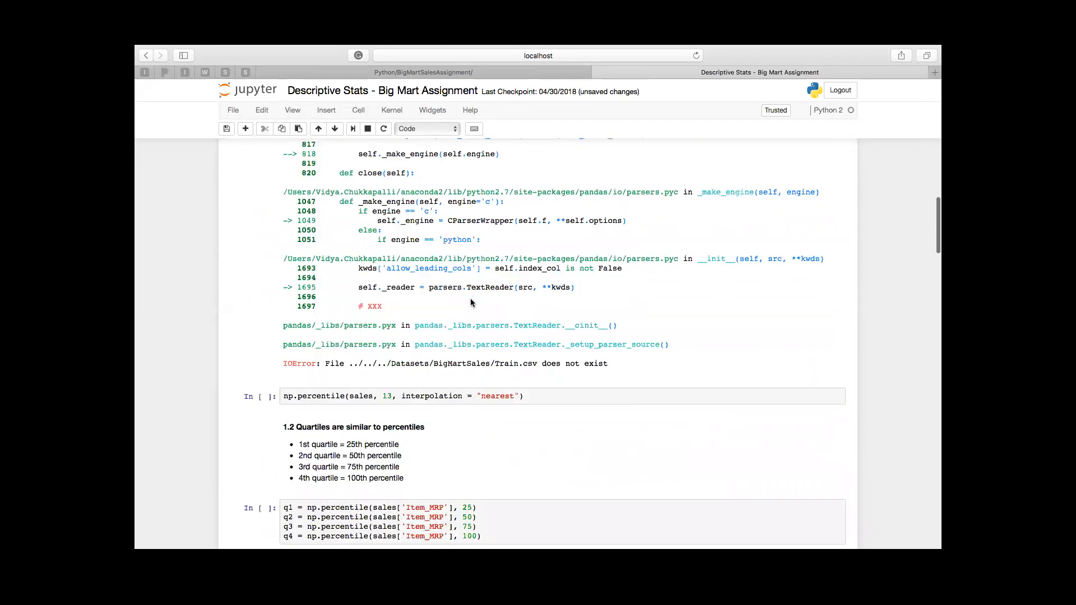
pyautogui.scroll(10, 470, 298)
pyautogui.scroll(4, 509, 258)
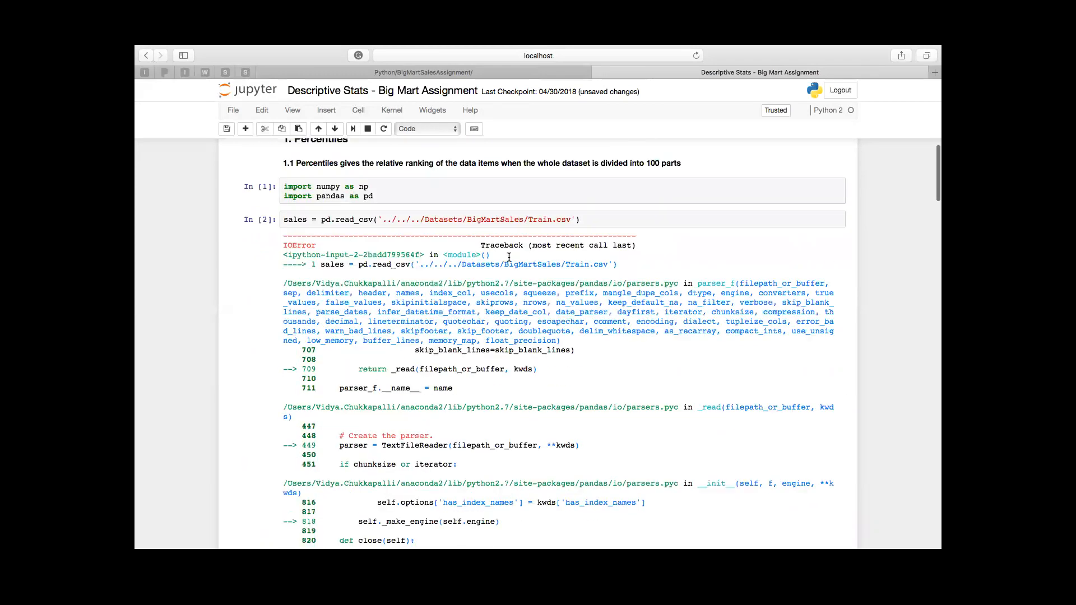
# Step: Correct the path in the first read_csv cell to '../../Datasets/BigMartSales/Train.csv' and run that cell
pyautogui.click(508, 259)
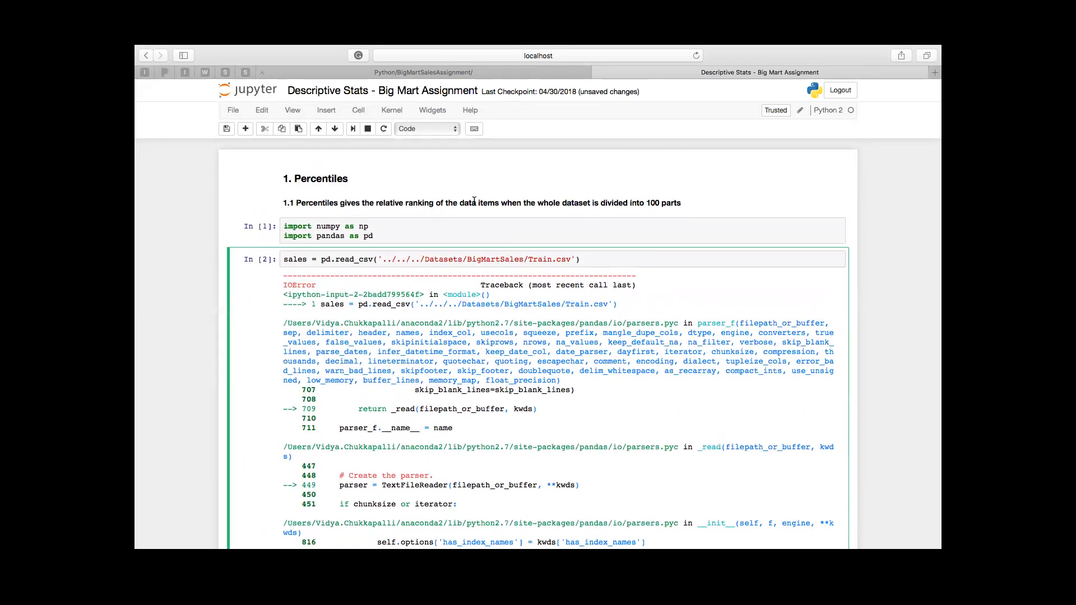
pyautogui.click(424, 259)
pyautogui.press('BackSpace')
pyautogui.press('BackSpace')
pyautogui.press('BackSpace')
pyautogui.hotkey('ctrl', 'Return')
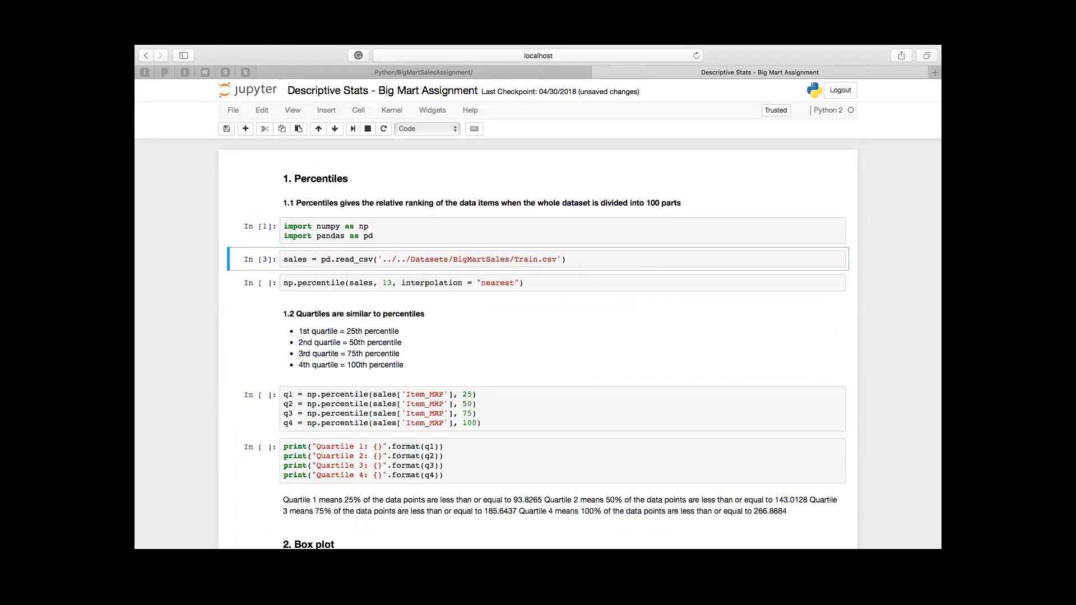
# Step: Run all cells of the notebook again and return to the Percentiles section
pyautogui.click(359, 112)
pyautogui.click(378, 170)
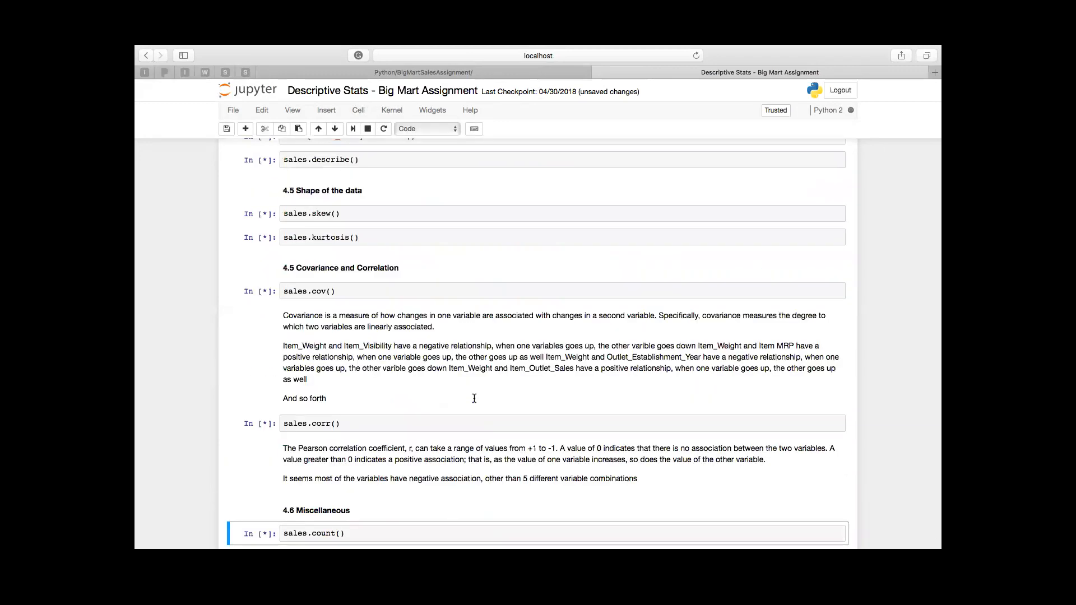
pyautogui.scroll(5, 474, 398)
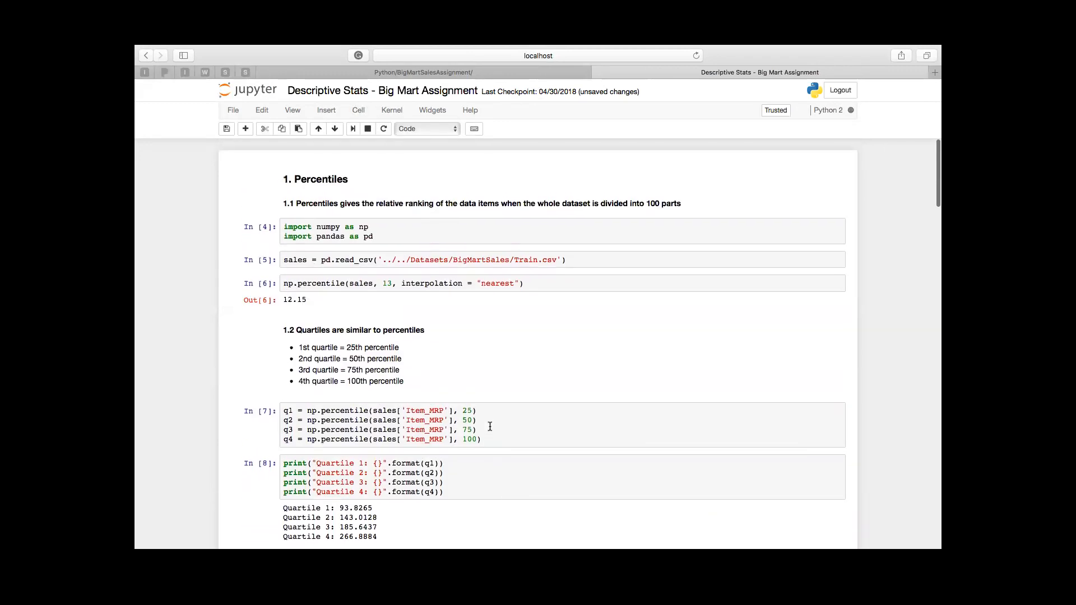
pyautogui.scroll(3, 489, 427)
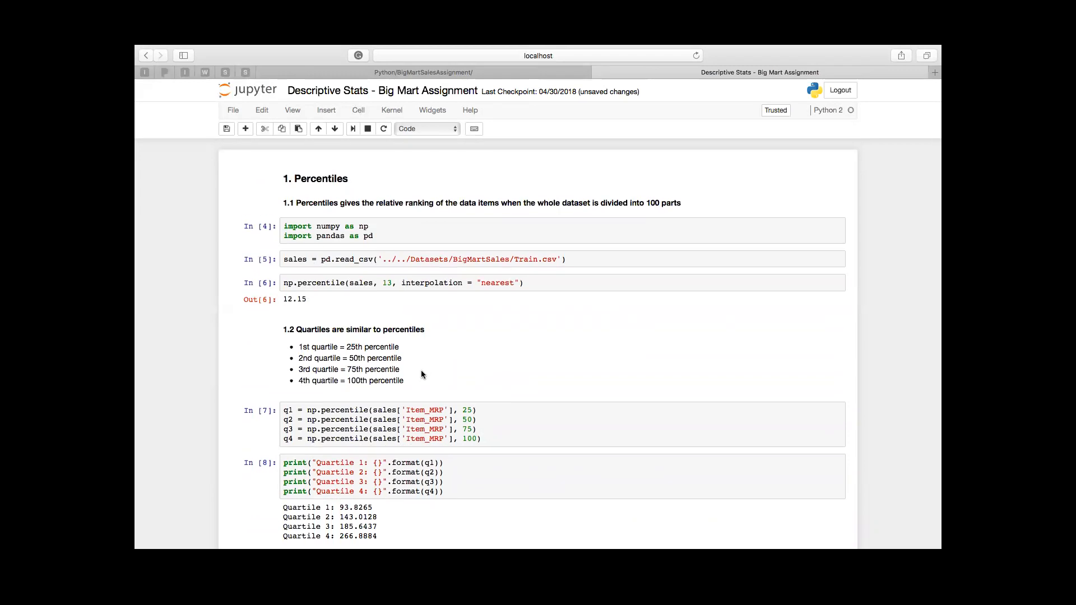
# Step: Examine the Item_MRP quartiles, the matplotlib box plot and the value labels on the interactive plotly box plot
pyautogui.scroll(-3, 422, 371)
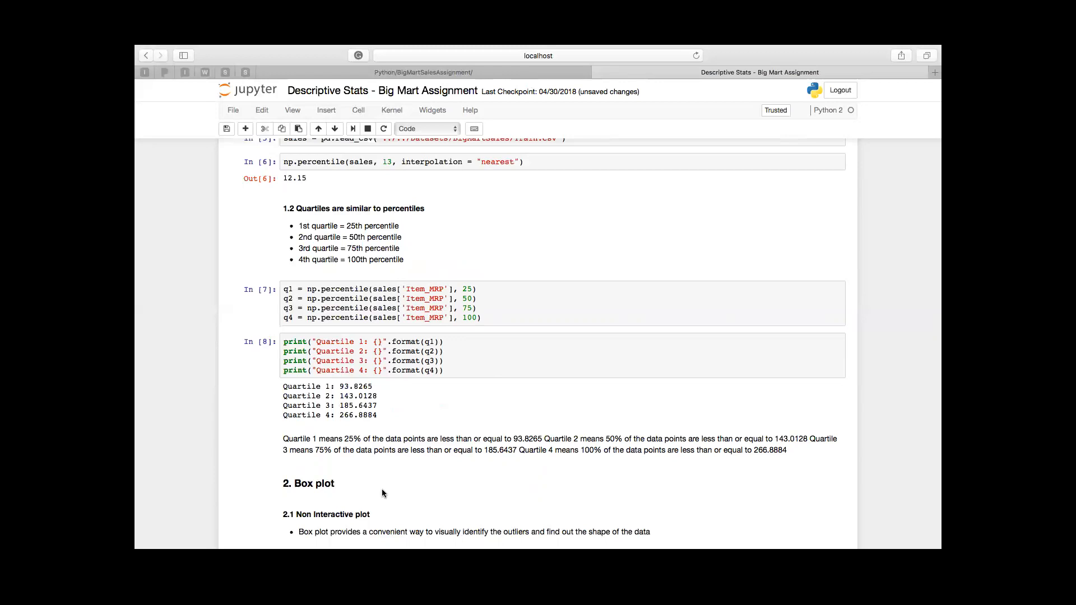
pyautogui.scroll(-4, 381, 489)
pyautogui.scroll(-8, 381, 488)
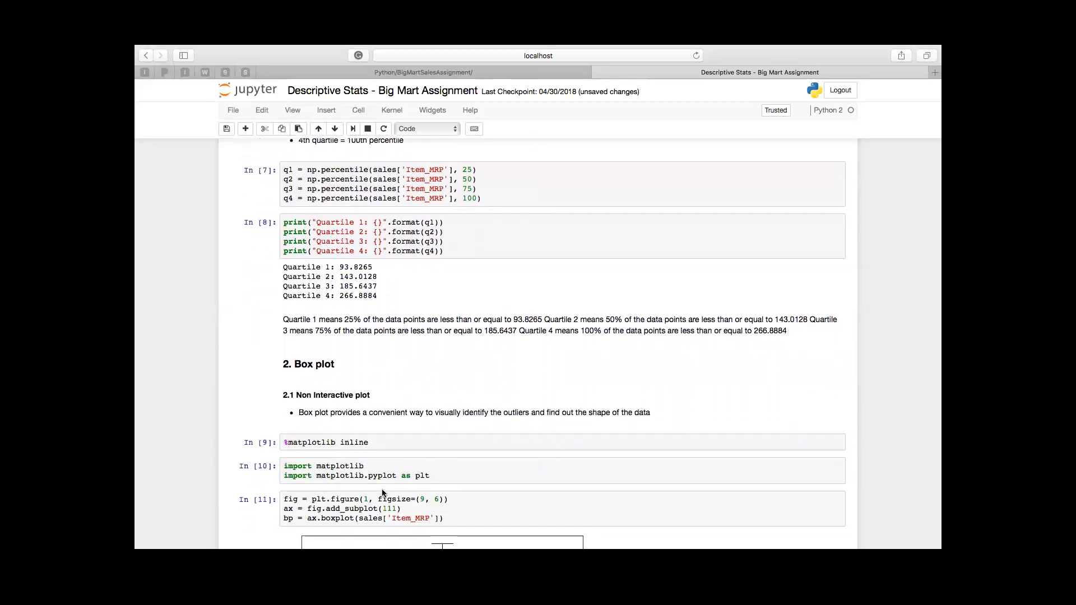
pyautogui.scroll(-2, 382, 493)
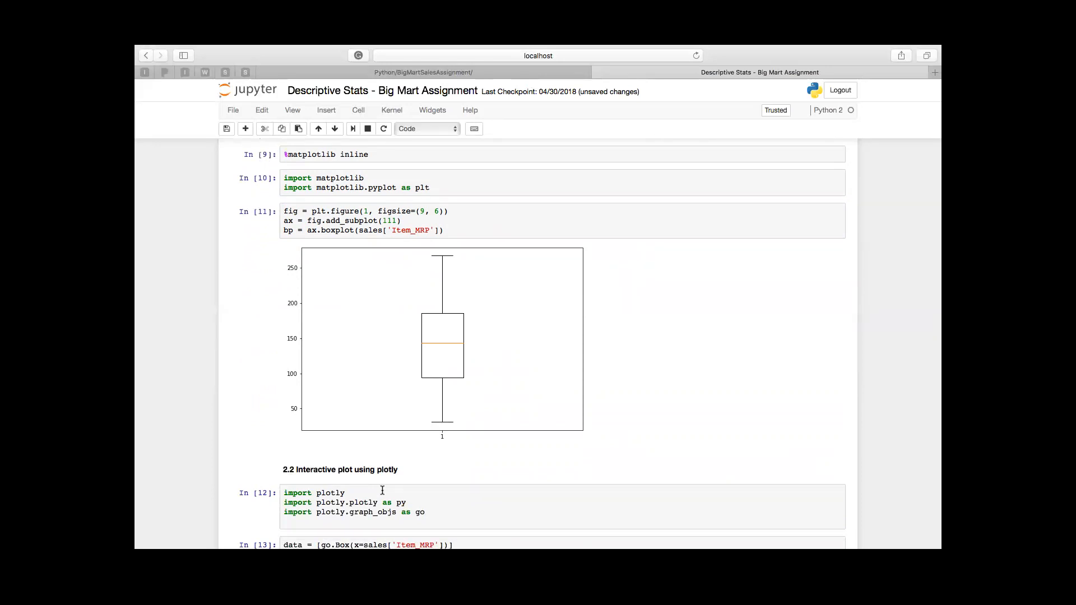
pyautogui.scroll(-10, 382, 490)
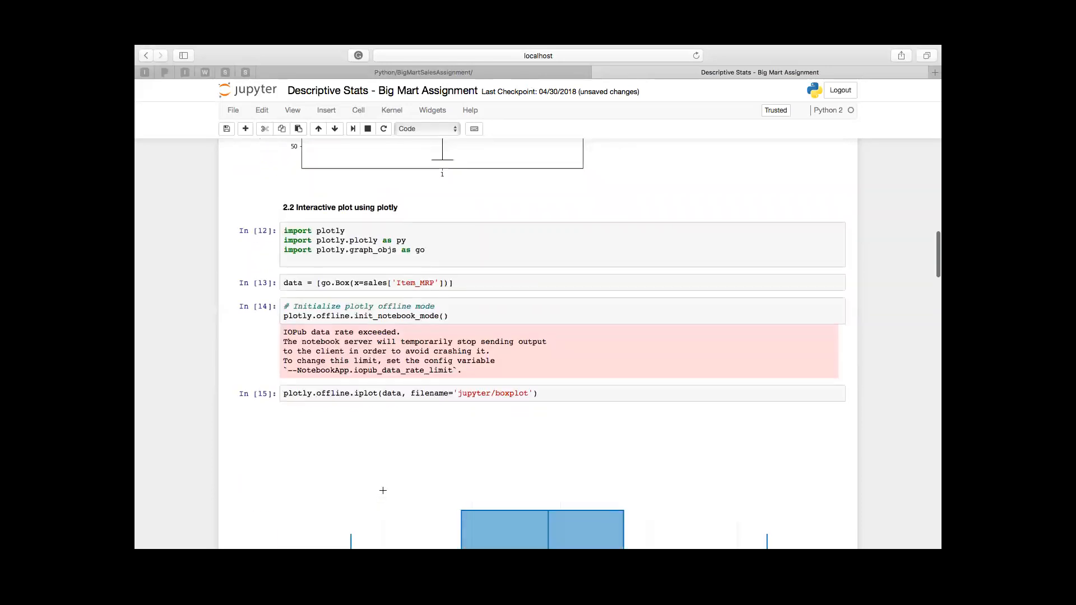
pyautogui.scroll(-8, 383, 491)
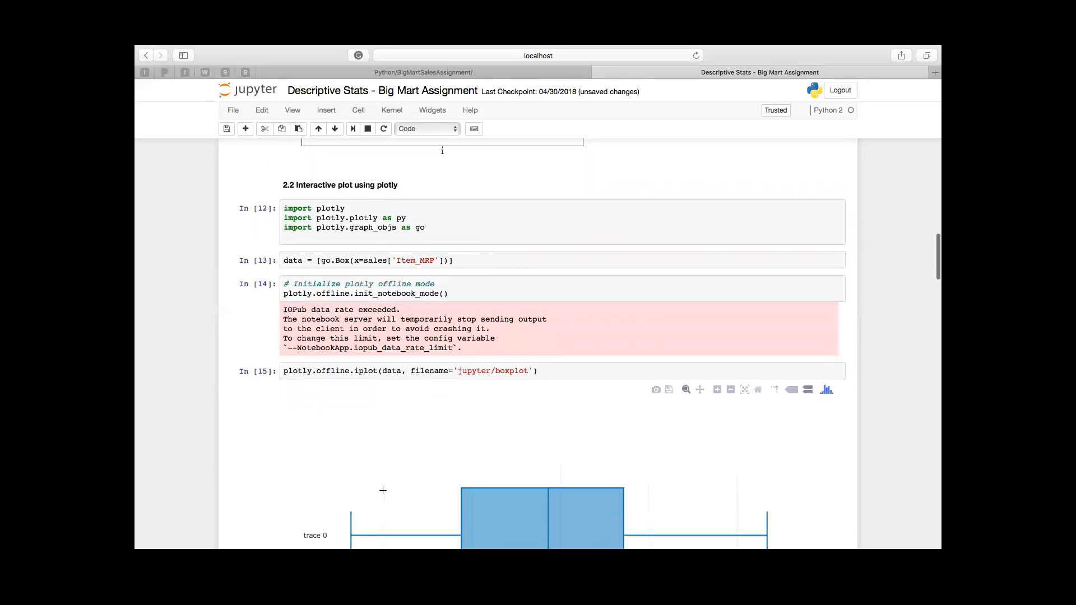
pyautogui.scroll(-1, 383, 473)
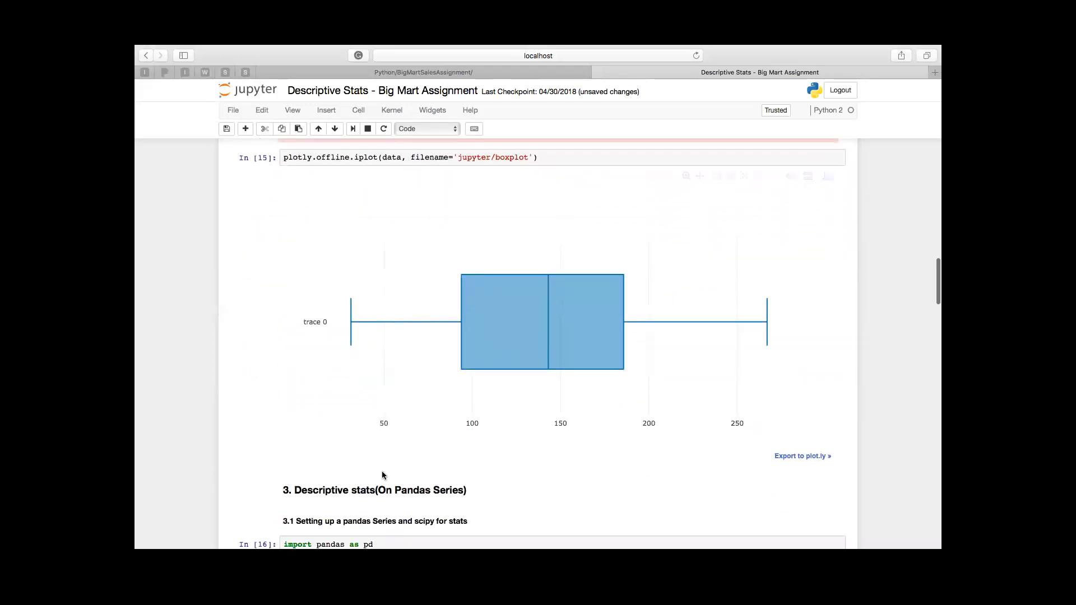
pyautogui.moveTo(346, 322)
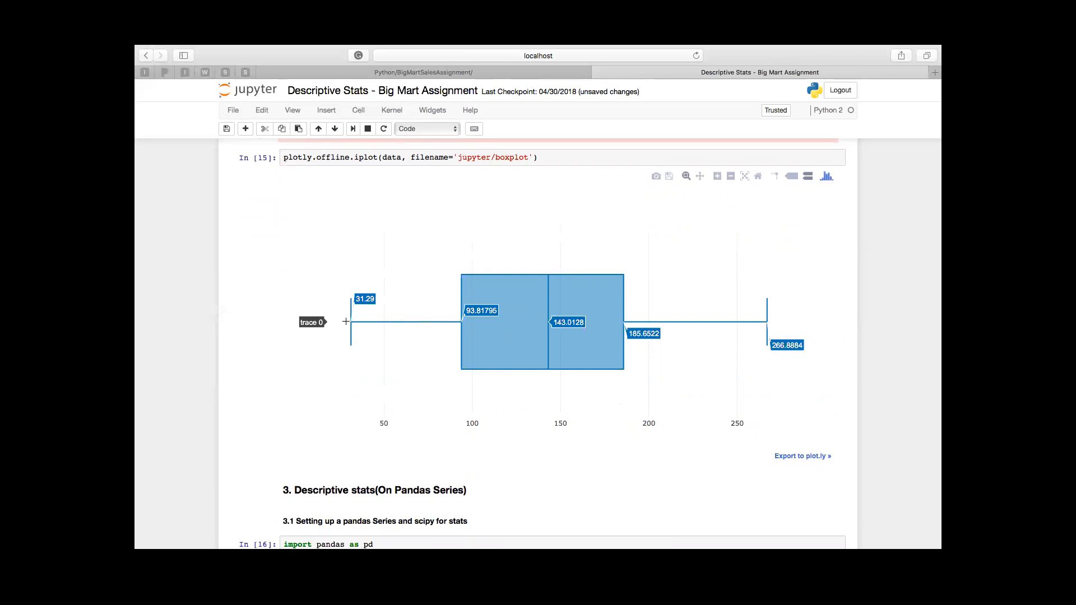
# Step: Correct the read_csv path in section 3.1 to '../../Datasets/BigMartSales/Train.csv' and run that cell
pyautogui.scroll(-8, 346, 321)
pyautogui.scroll(-5, 346, 323)
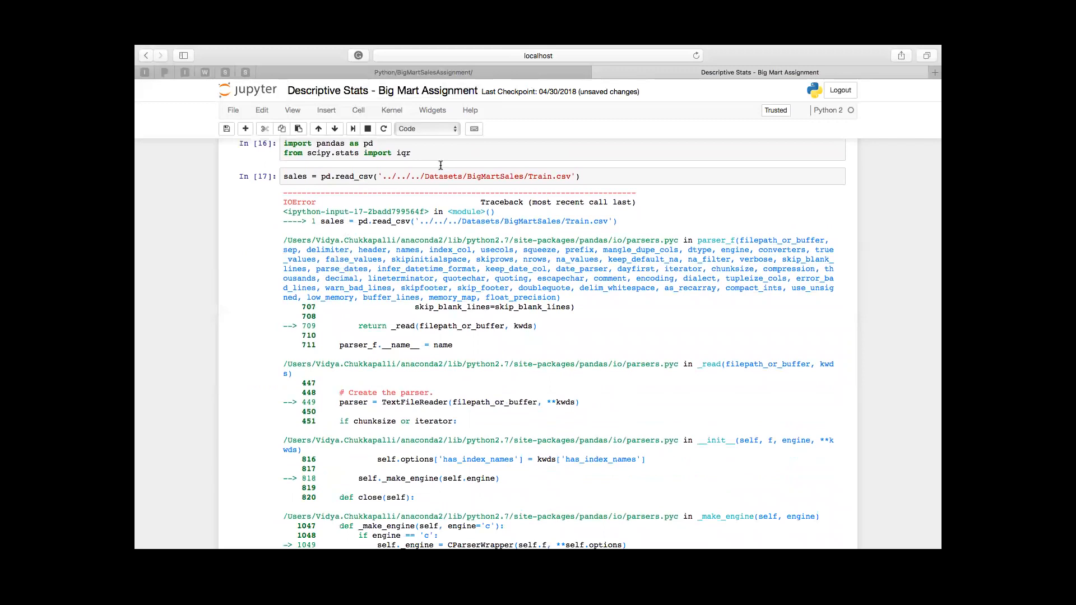
pyautogui.scroll(1, 440, 165)
pyautogui.click(424, 205)
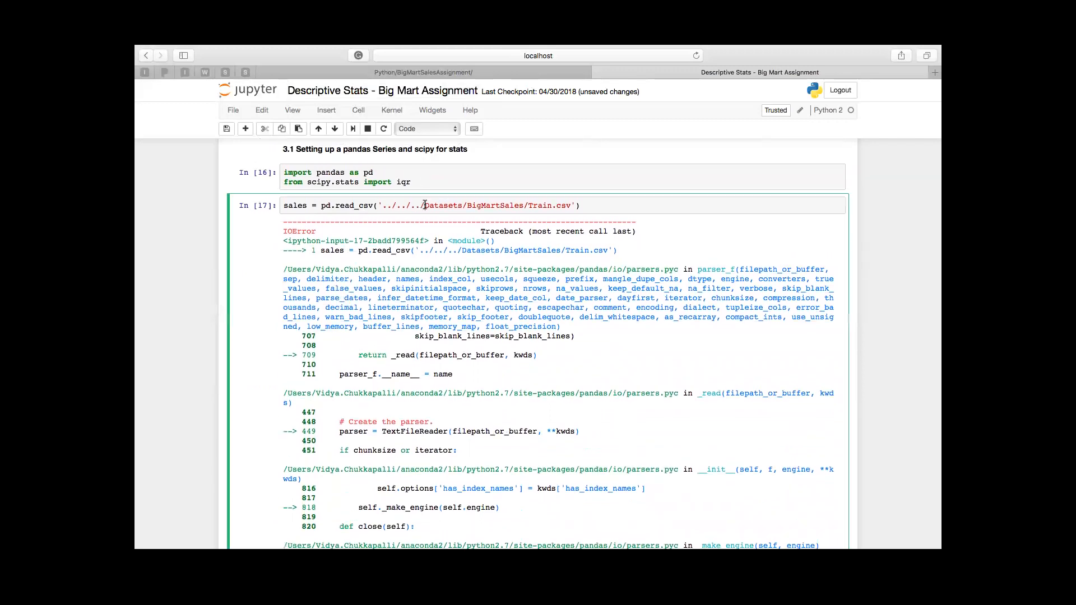
pyautogui.press('BackSpace')
pyautogui.press('BackSpace')
pyautogui.press('BackSpace')
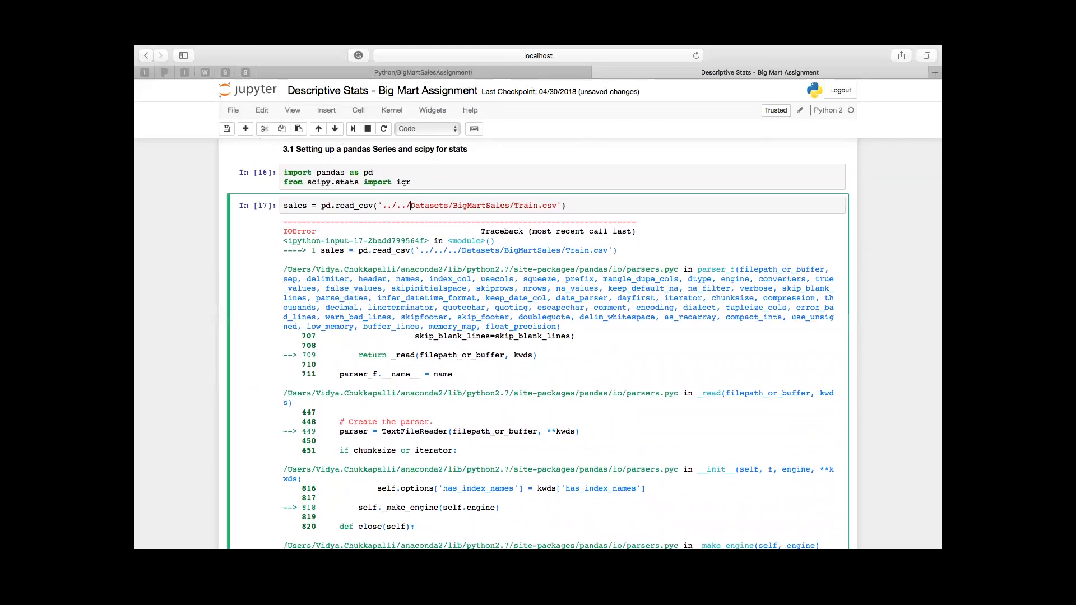
pyautogui.hotkey('ctrl', 'Return')
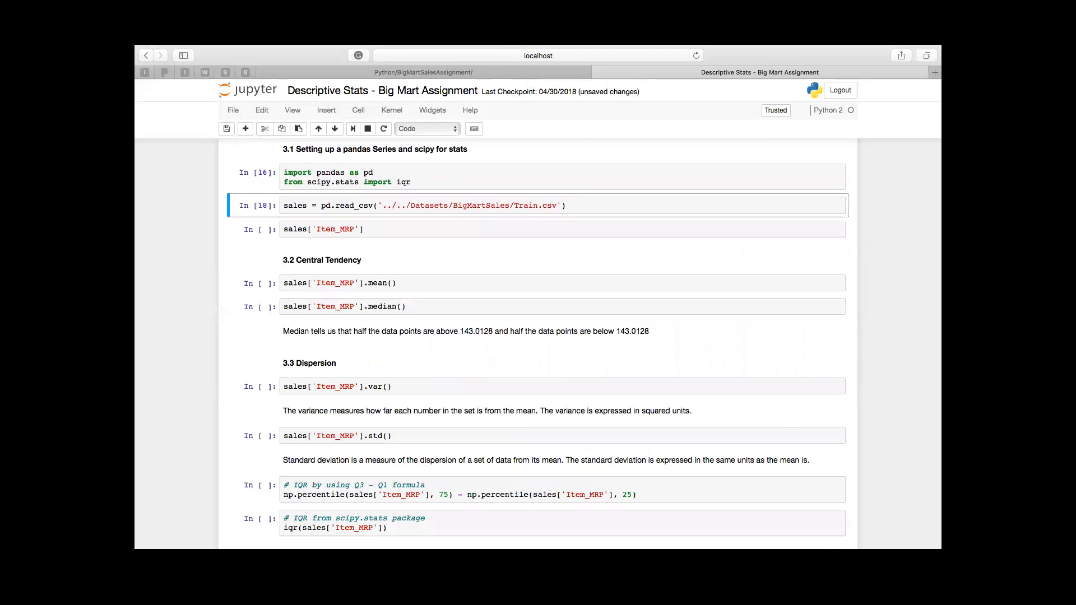
# Step: Run the section 3.1 read_csv cell and all cells below it, then return to section 3
pyautogui.click(356, 111)
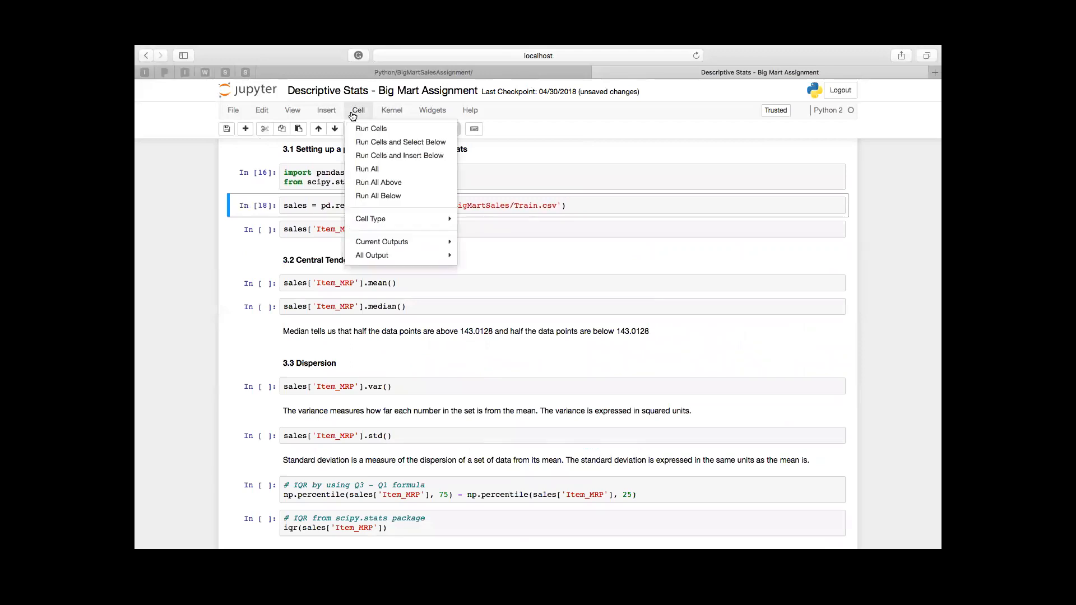
pyautogui.click(391, 196)
pyautogui.scroll(12, 419, 306)
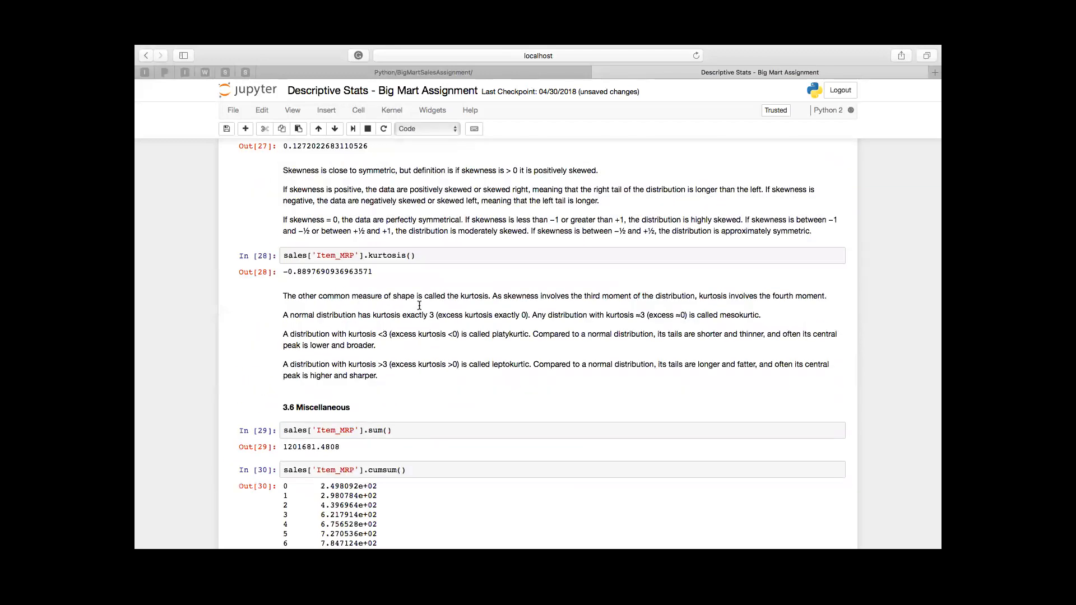
pyautogui.scroll(15, 419, 305)
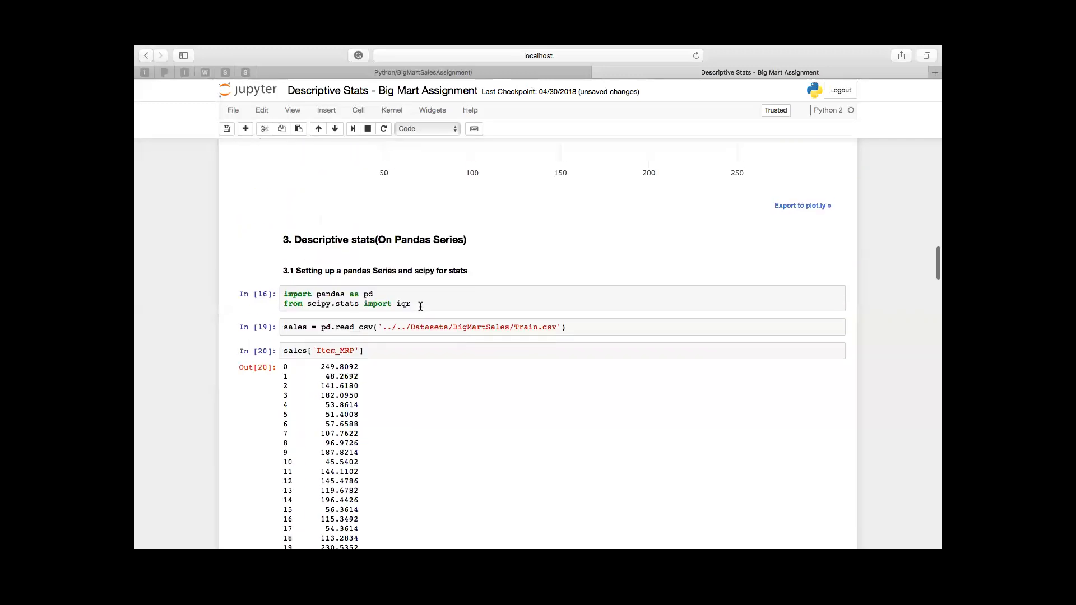
# Step: Look through the Item_MRP series output in section 3.1 down to the Central Tendency section
pyautogui.scroll(-3, 420, 306)
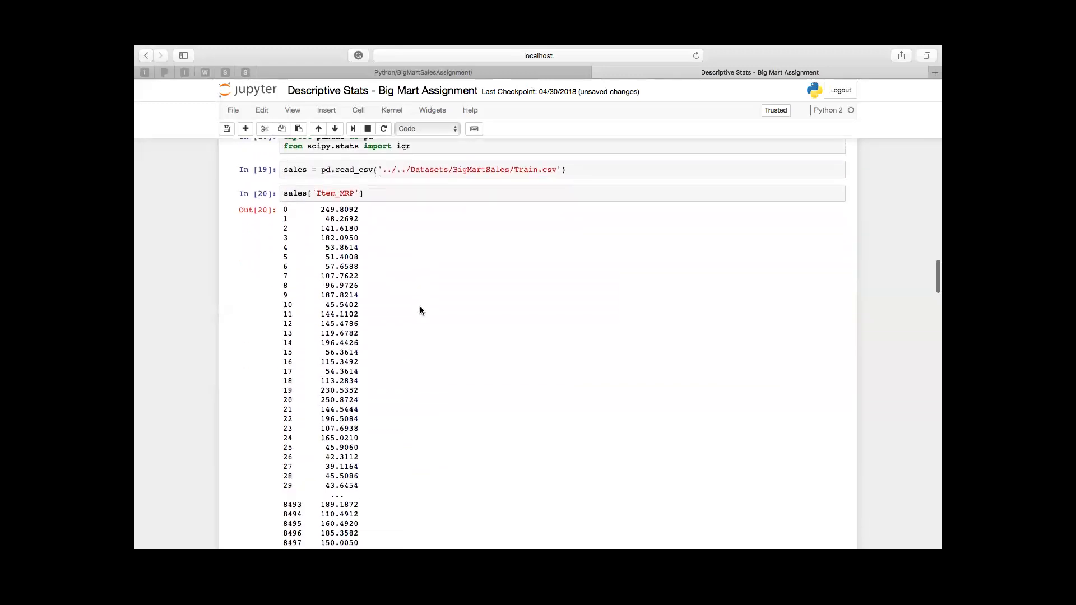
pyautogui.scroll(-9, 419, 306)
pyautogui.scroll(12, 420, 306)
pyautogui.scroll(-15, 418, 309)
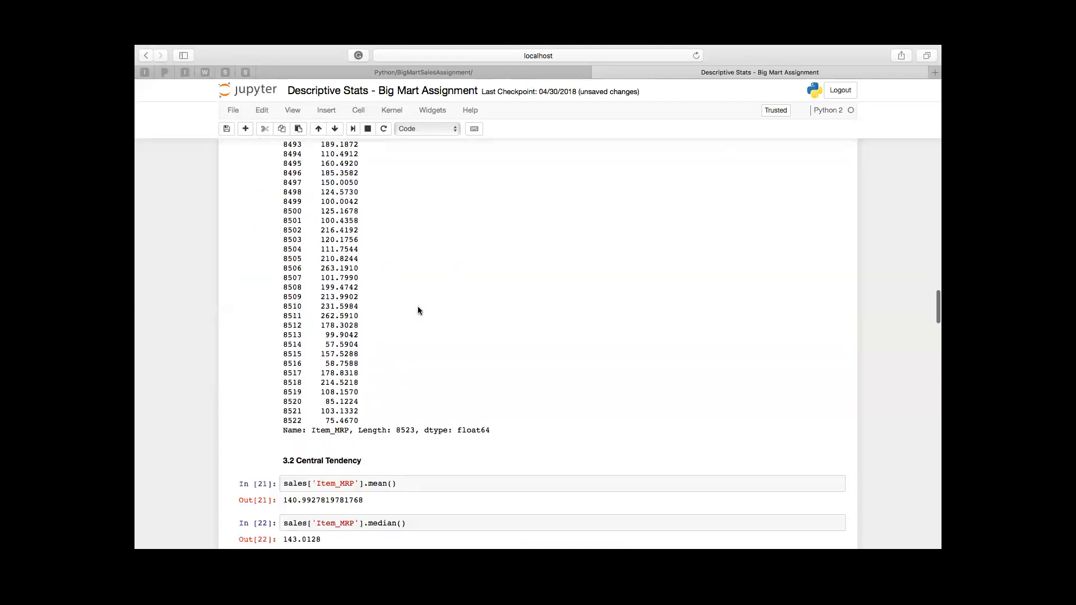
pyautogui.scroll(-3, 418, 310)
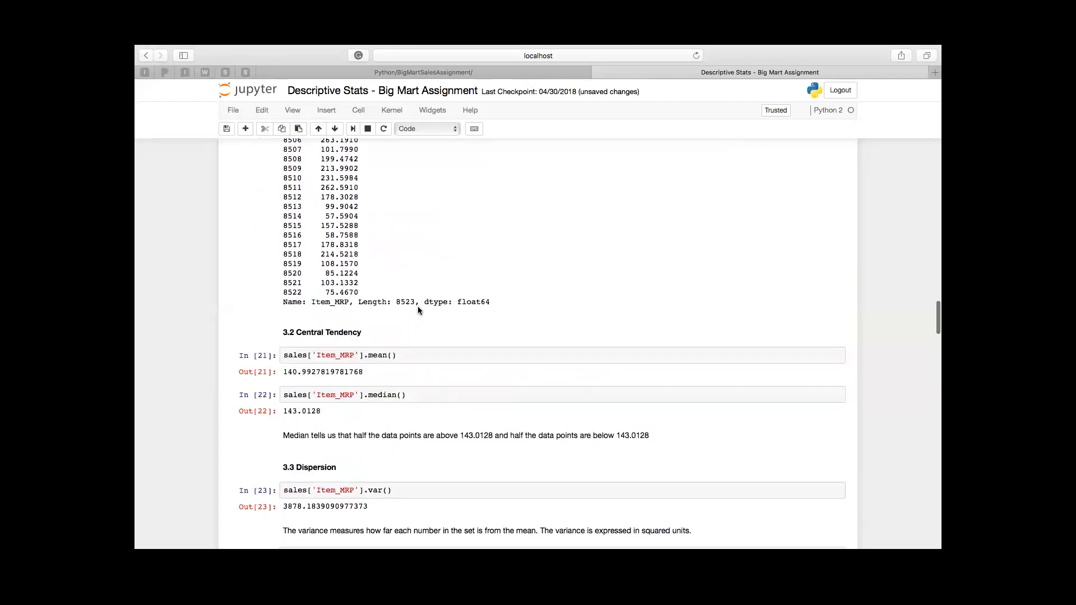
pyautogui.scroll(9, 418, 310)
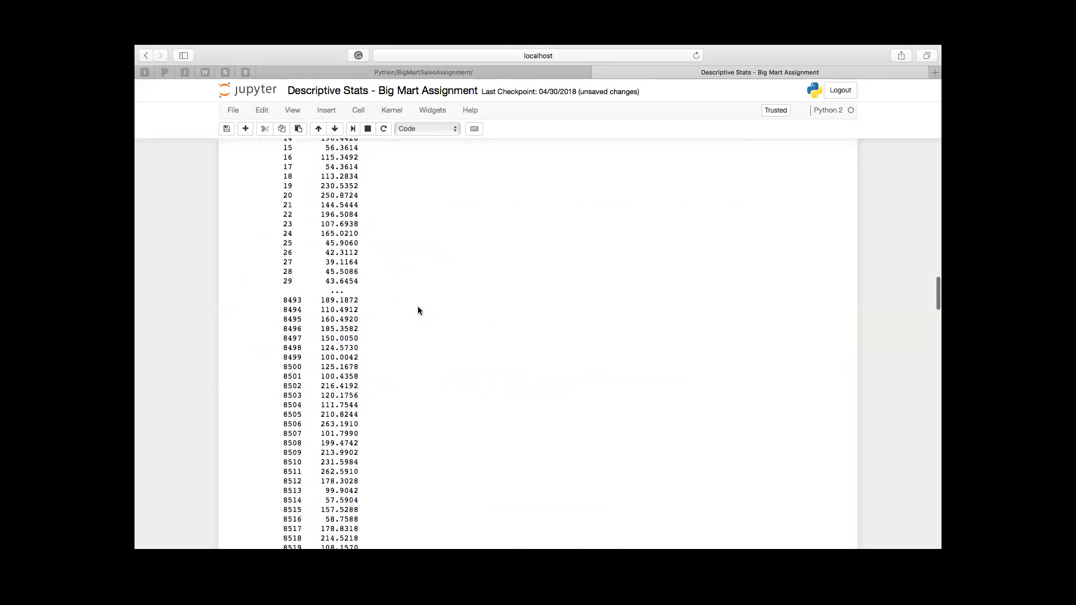
pyautogui.scroll(12, 419, 307)
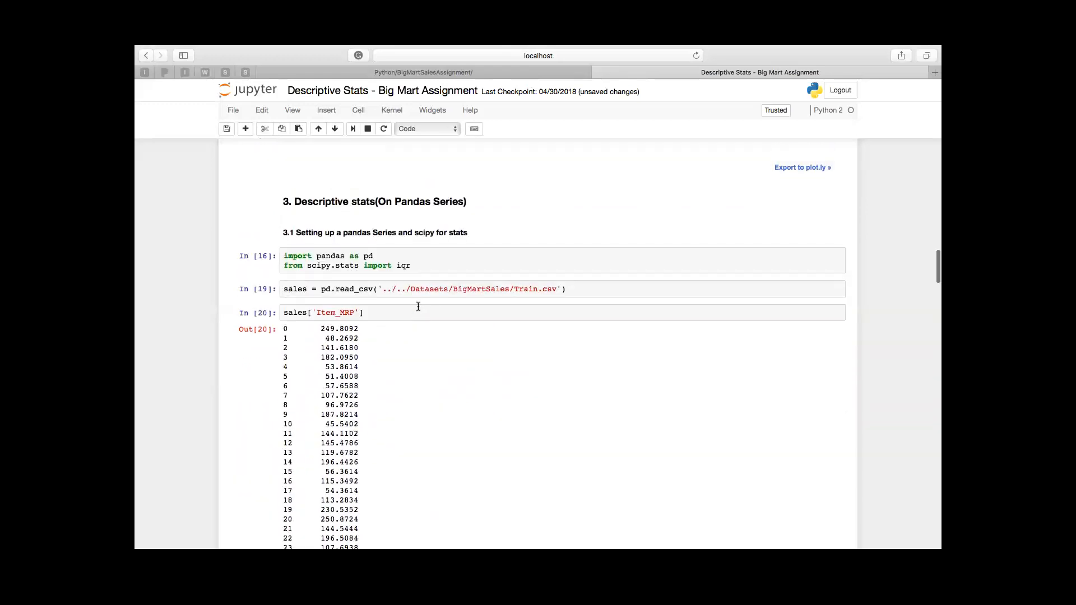
pyautogui.scroll(-4, 418, 306)
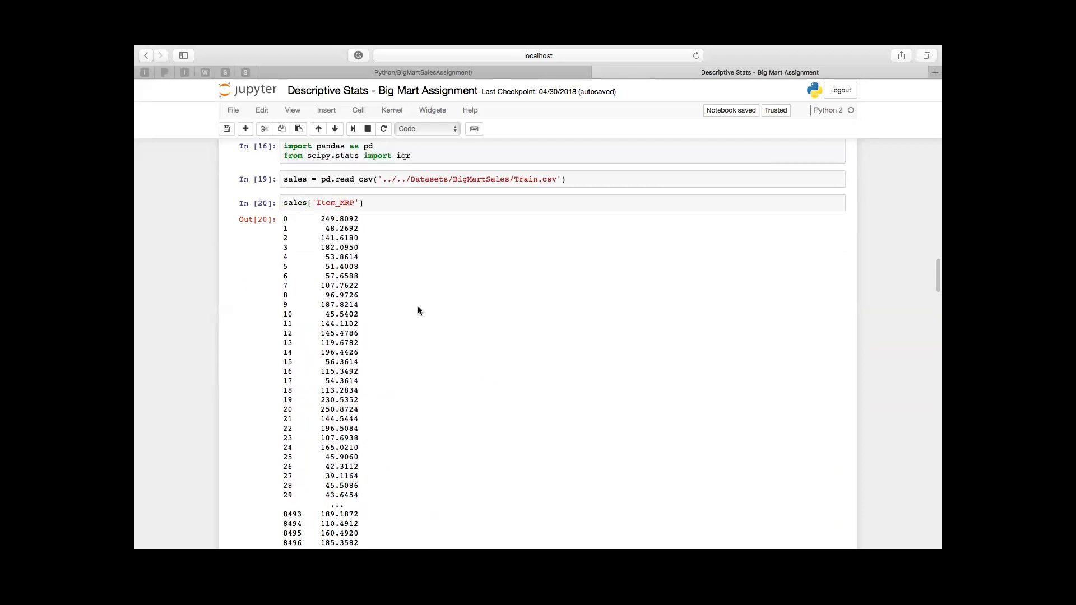
pyautogui.scroll(-20, 418, 307)
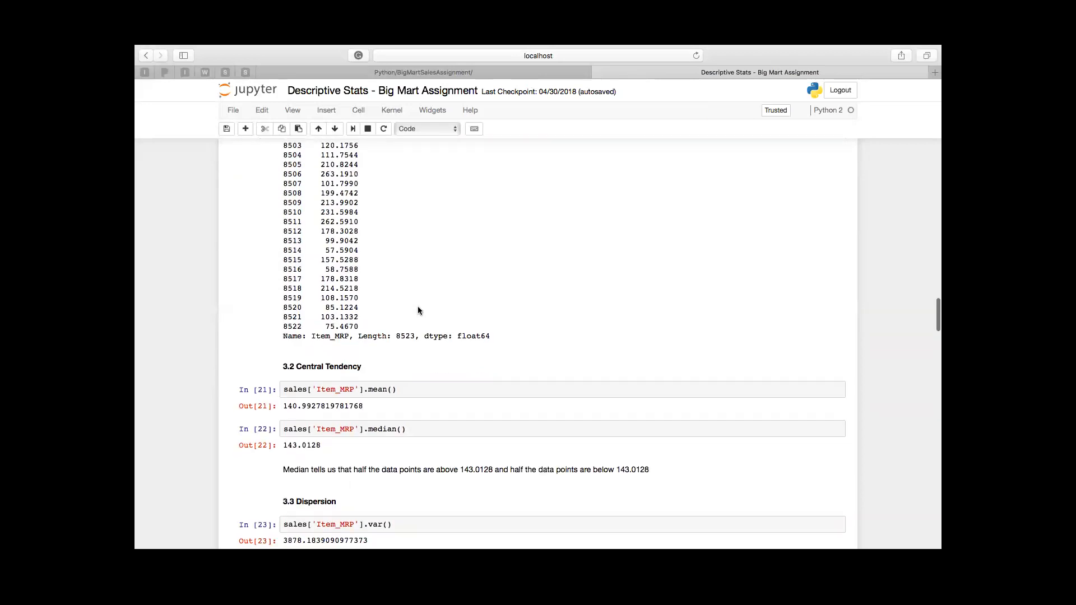
# Step: Review the Item_MRP central tendency, dispersion, skewness and kurtosis cells, and dismiss the calendar reminder
pyautogui.scroll(-2, 418, 307)
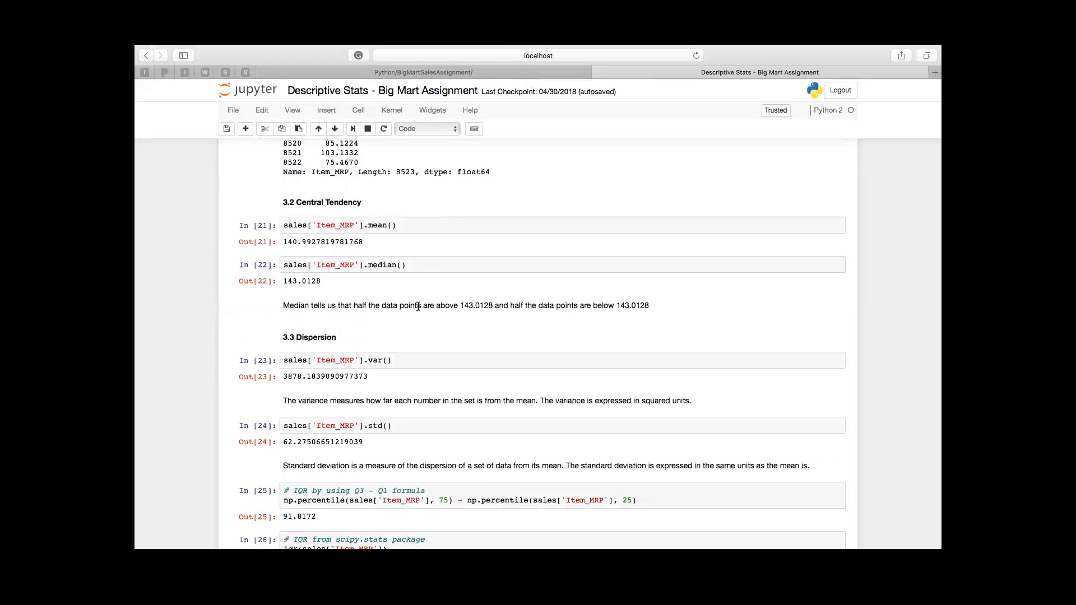
pyautogui.scroll(-4, 437, 368)
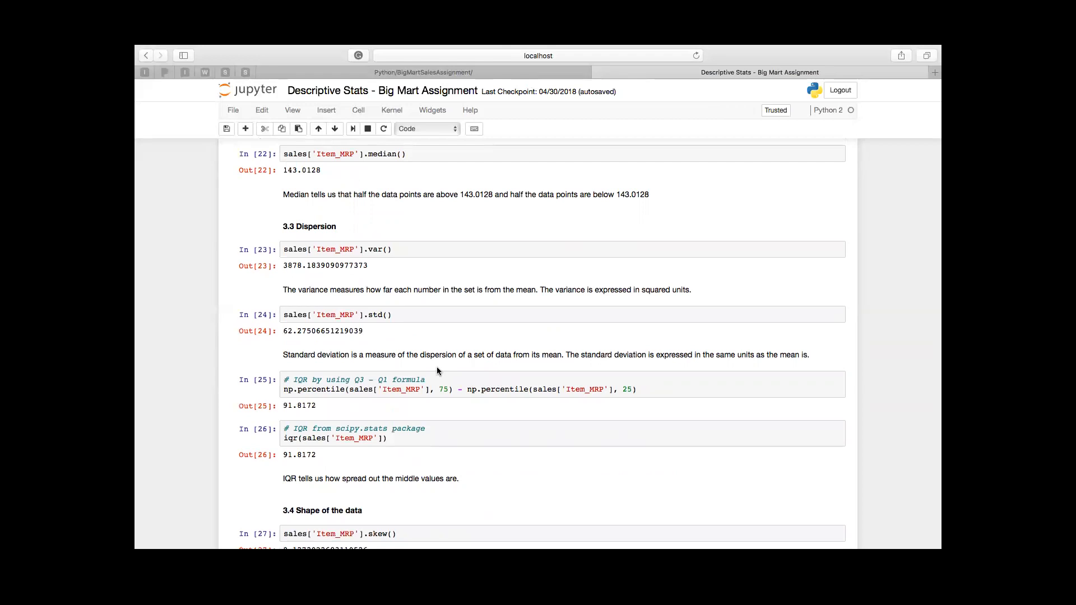
pyautogui.scroll(3, 437, 370)
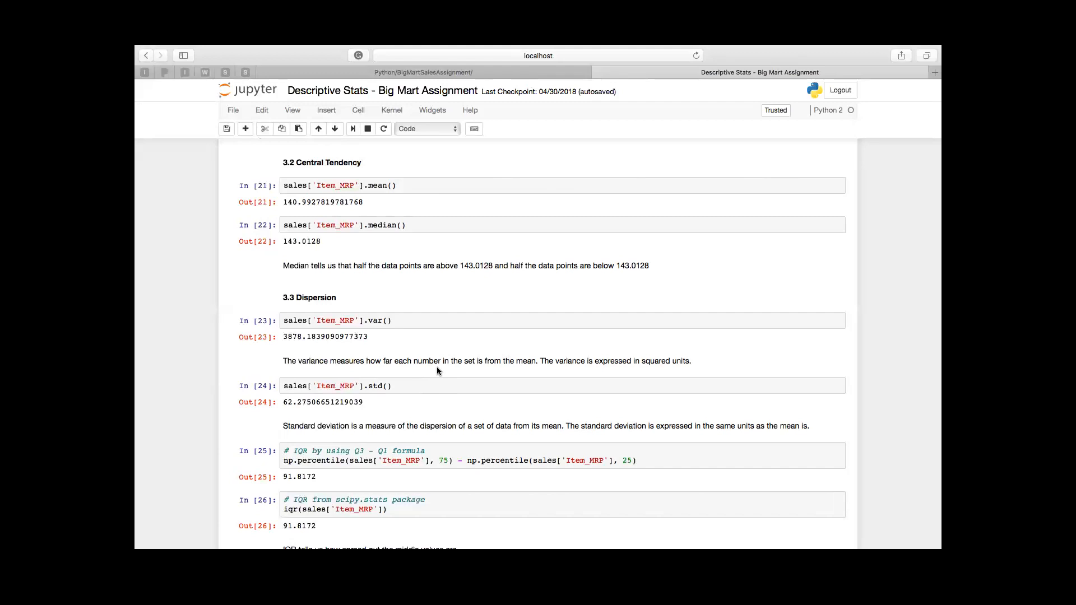
pyautogui.scroll(-3, 437, 370)
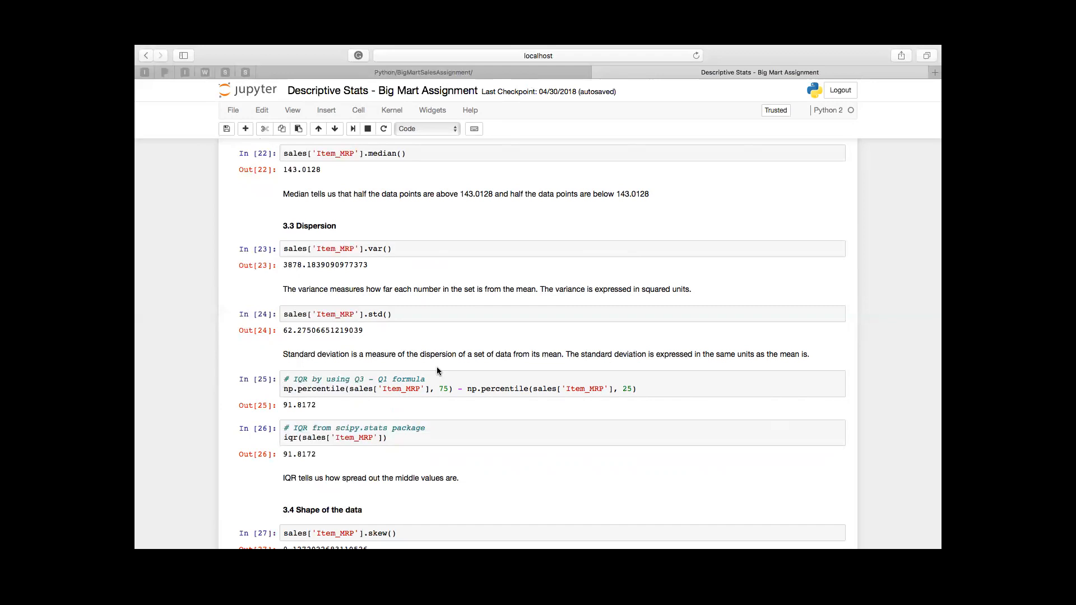
pyautogui.scroll(-3, 437, 370)
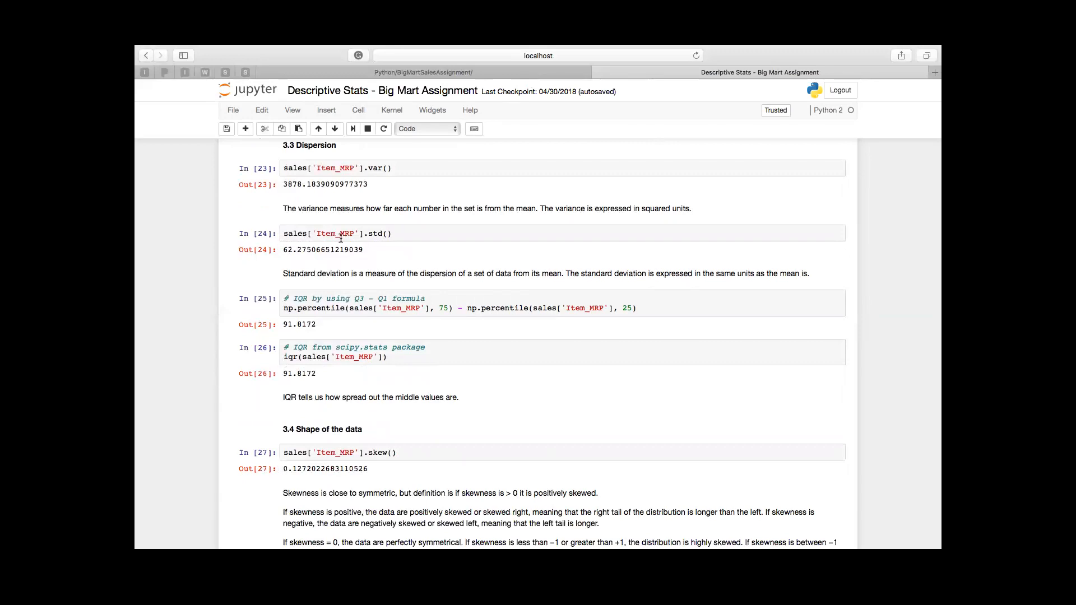
pyautogui.scroll(-3, 318, 243)
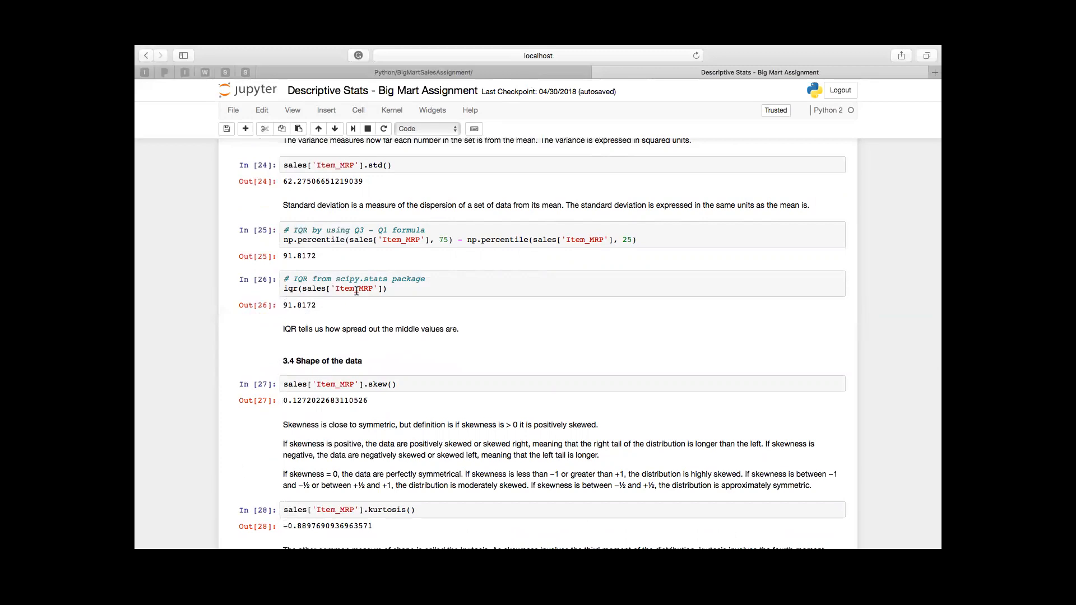
pyautogui.scroll(-5, 357, 292)
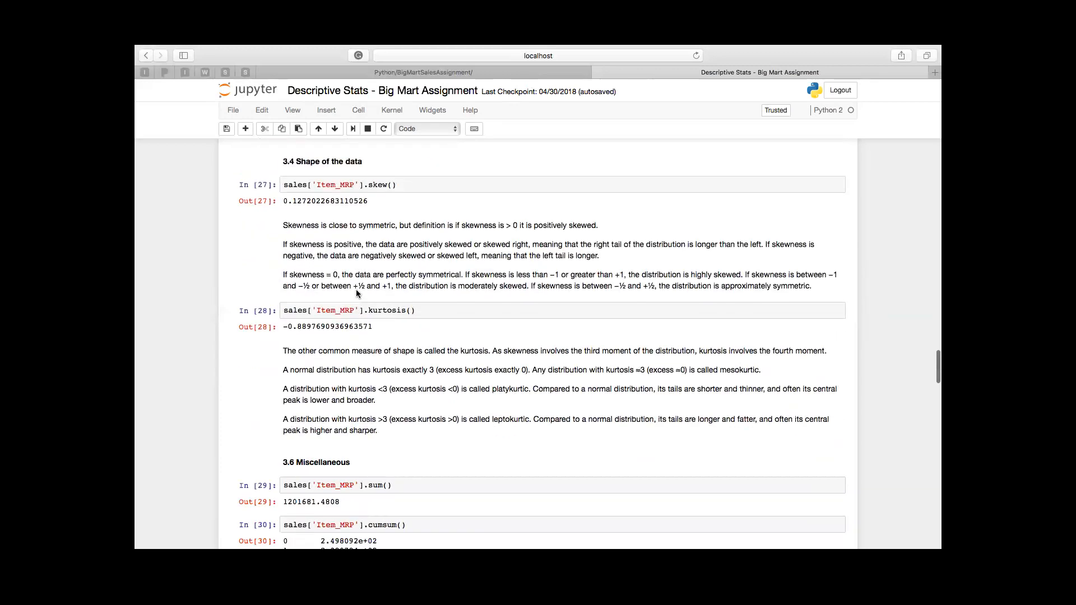
pyautogui.scroll(-1, 355, 289)
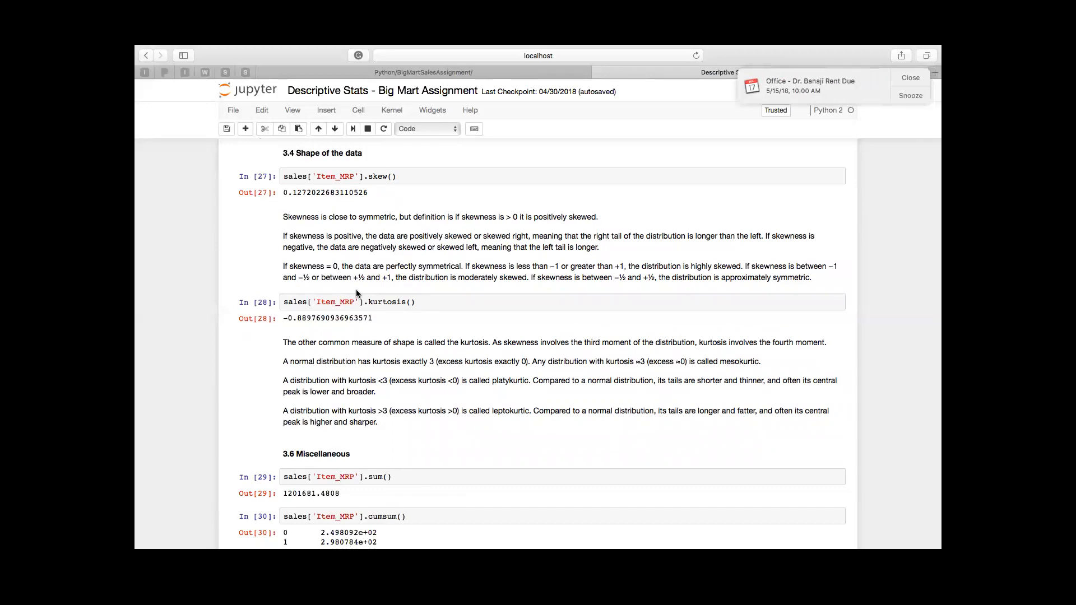
pyautogui.click(911, 77)
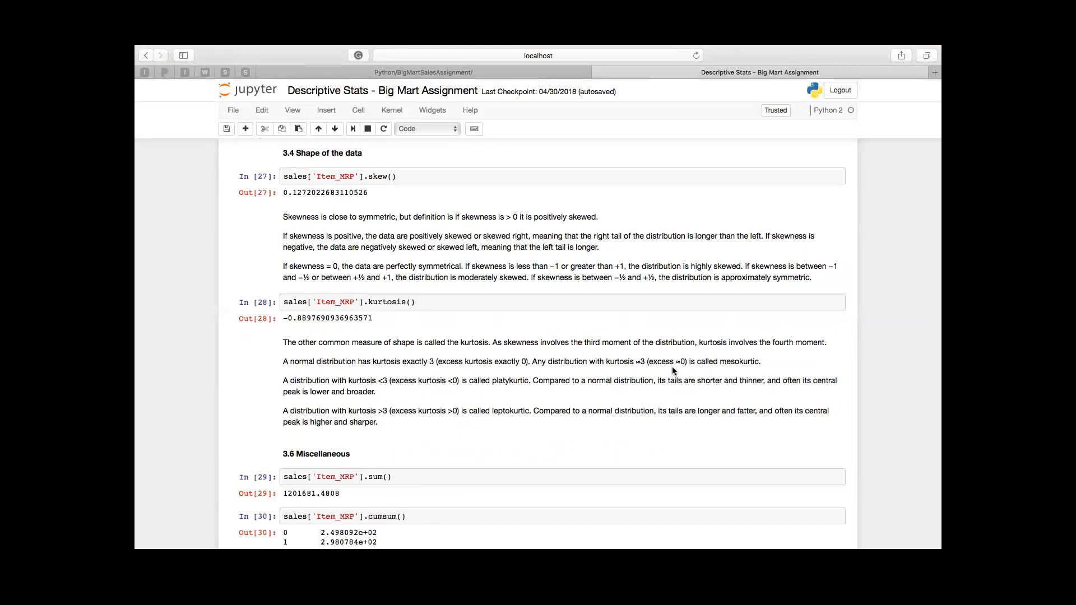
# Step: Review the Item_MRP dispersion, skewness and kurtosis notes, and continue through the sum, cumsum and count cells in section 3.6
pyautogui.scroll(10, 673, 370)
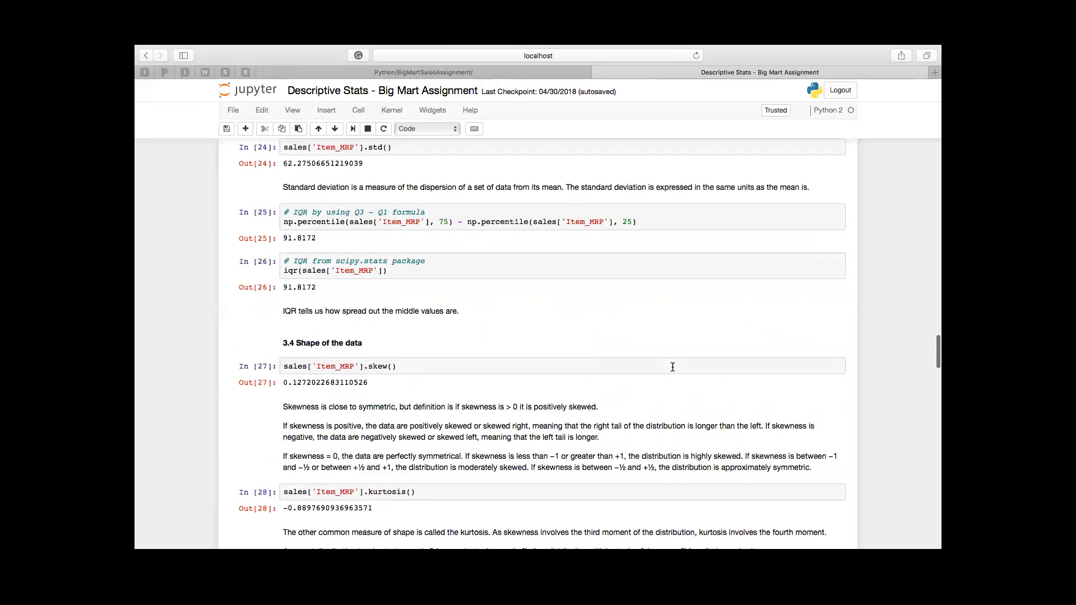
pyautogui.scroll(10, 672, 367)
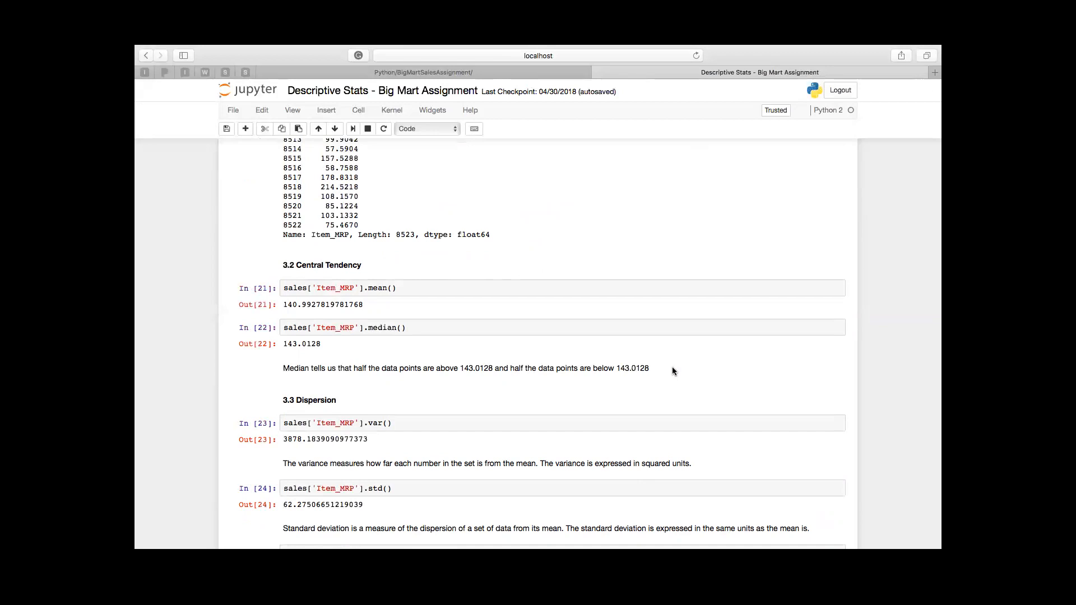
pyautogui.scroll(-11, 672, 371)
pyautogui.scroll(-9, 672, 370)
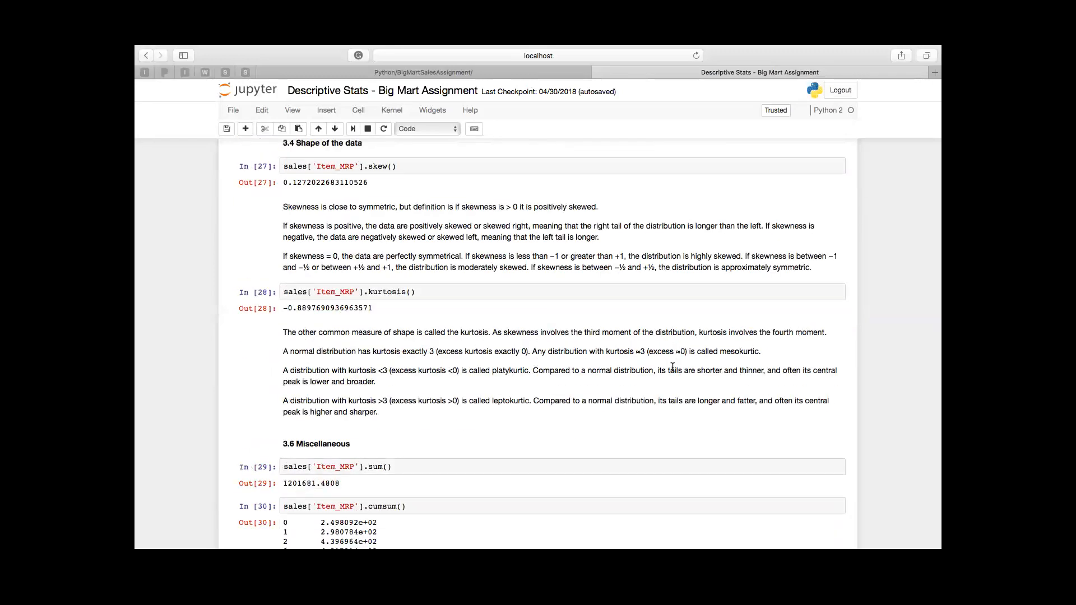
pyautogui.scroll(-2, 673, 367)
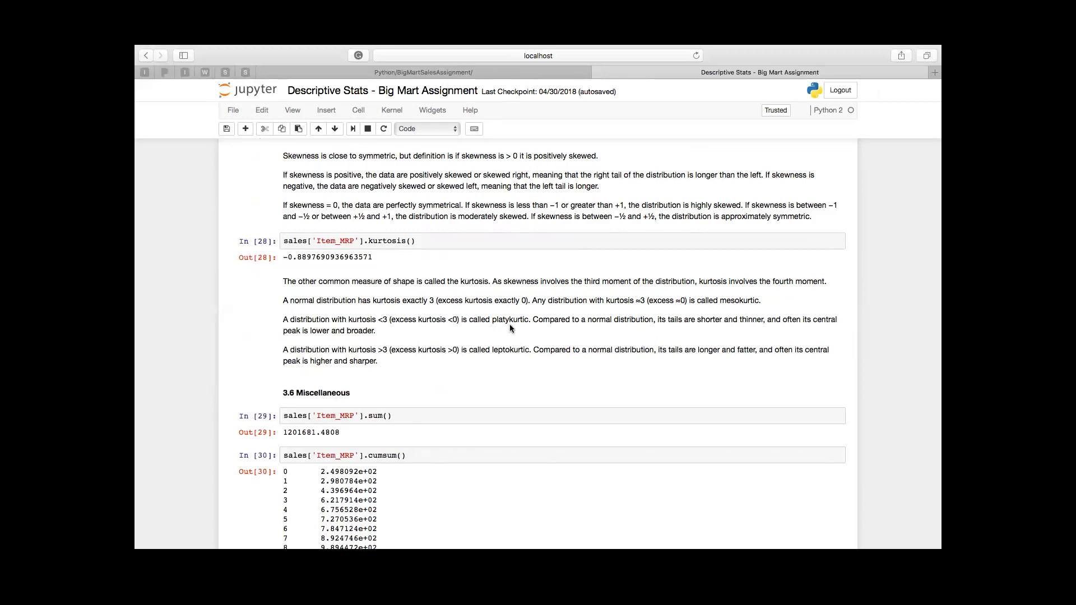
pyautogui.scroll(-2, 509, 324)
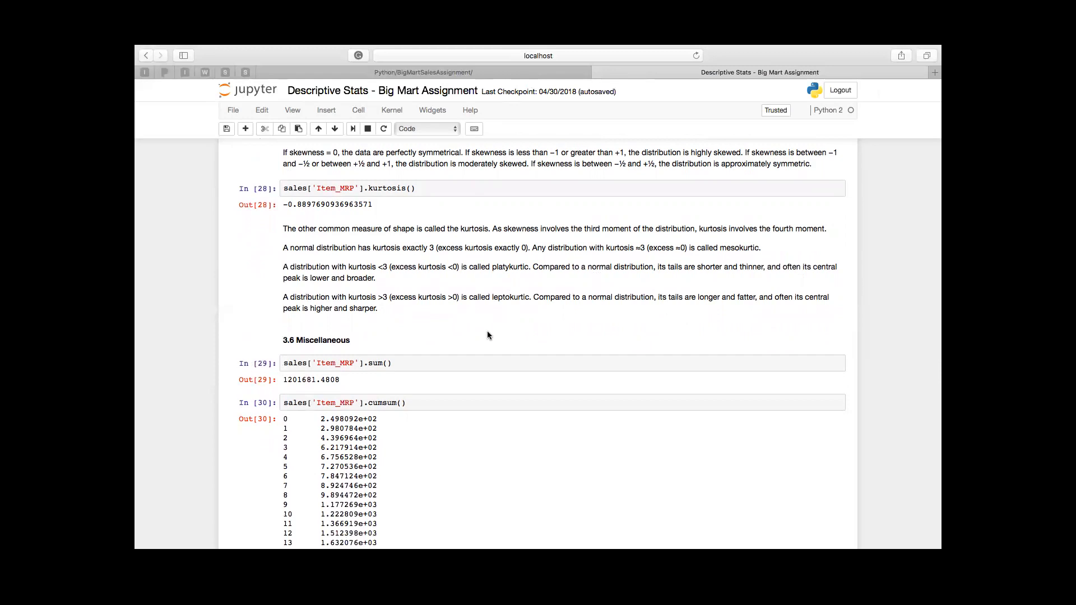
pyautogui.scroll(-5, 487, 335)
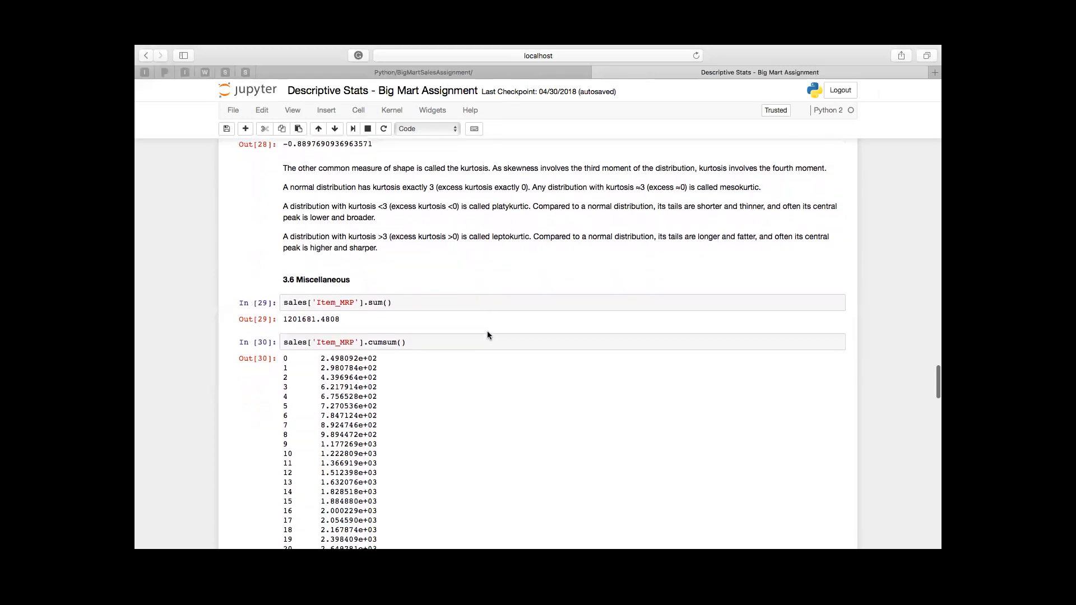
pyautogui.scroll(-2, 487, 336)
pyautogui.scroll(2, 487, 335)
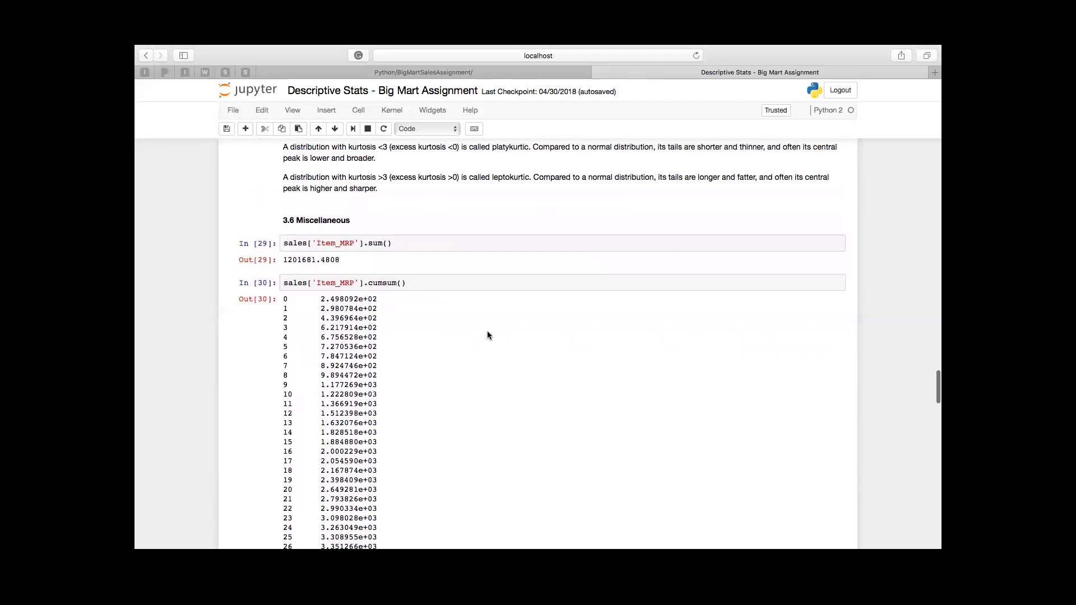
pyautogui.scroll(5, 487, 335)
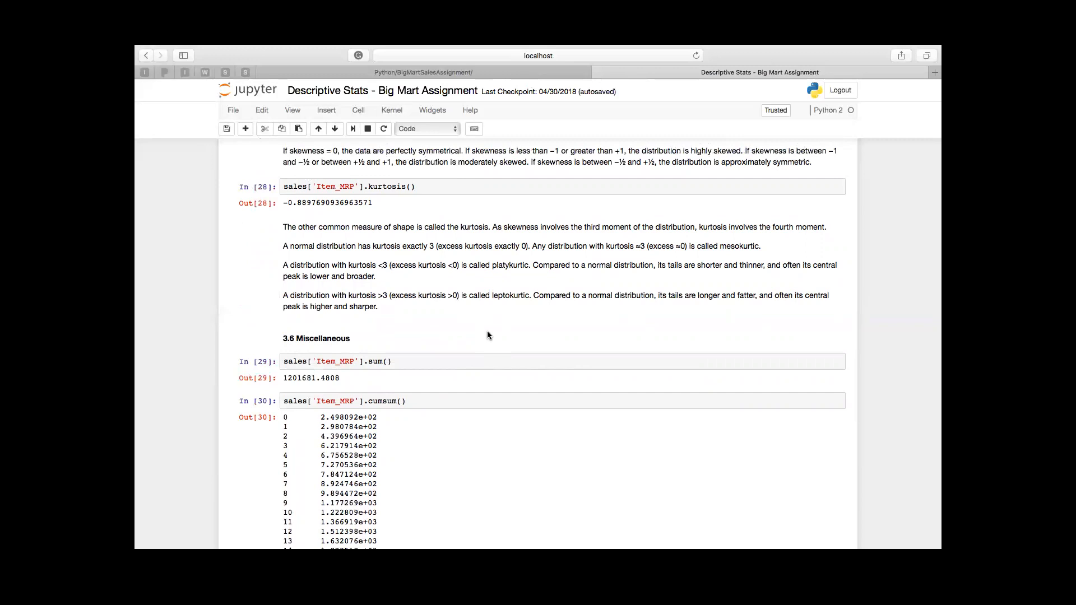
pyautogui.scroll(-5, 487, 336)
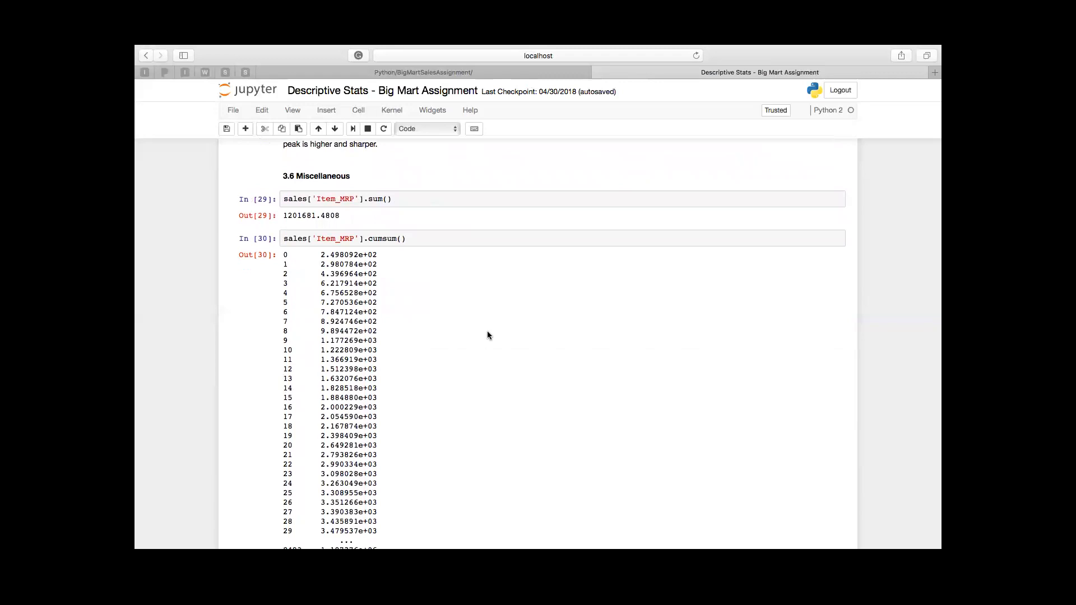
pyautogui.scroll(-15, 487, 335)
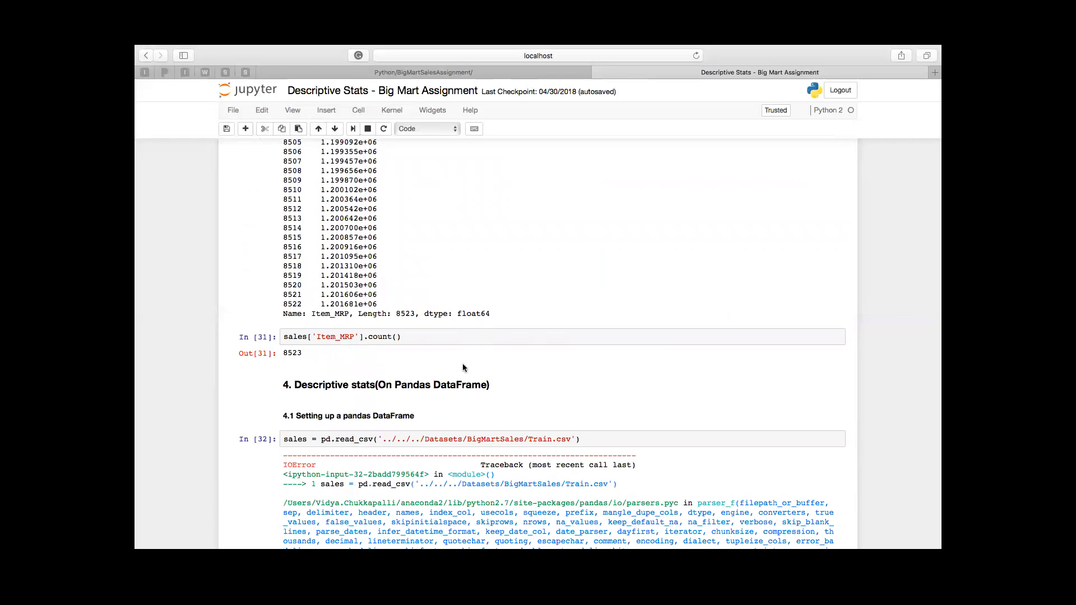
# Step: Correct the read_csv path in section 4.1 to '../../Datasets/BigMartSales/Train.csv' and run that cell
pyautogui.scroll(-2, 453, 366)
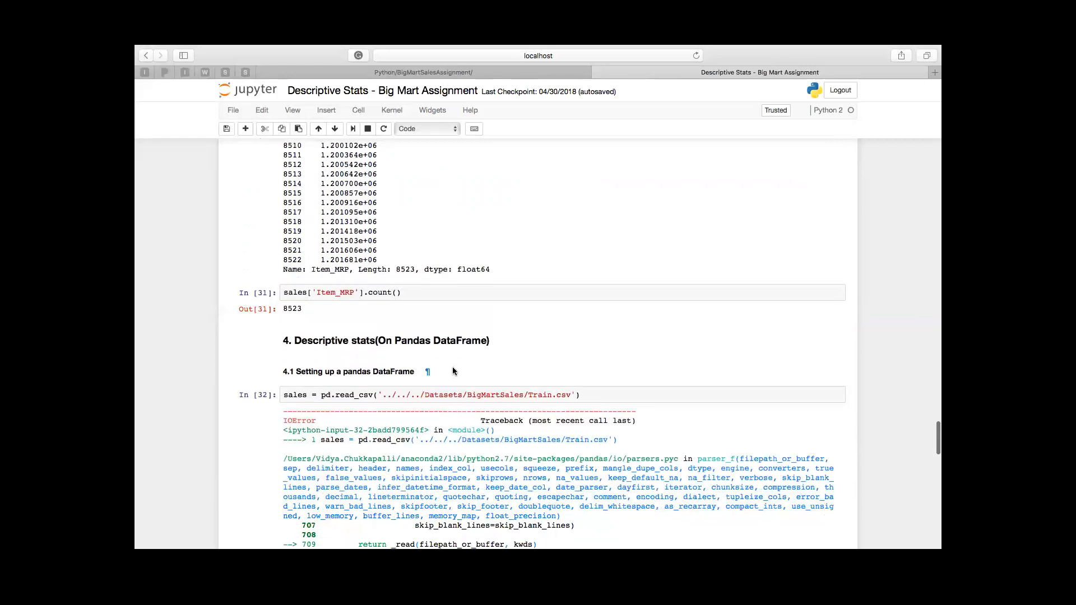
pyautogui.click(423, 394)
pyautogui.press('BackSpace')
pyautogui.press('BackSpace')
pyautogui.press('BackSpace')
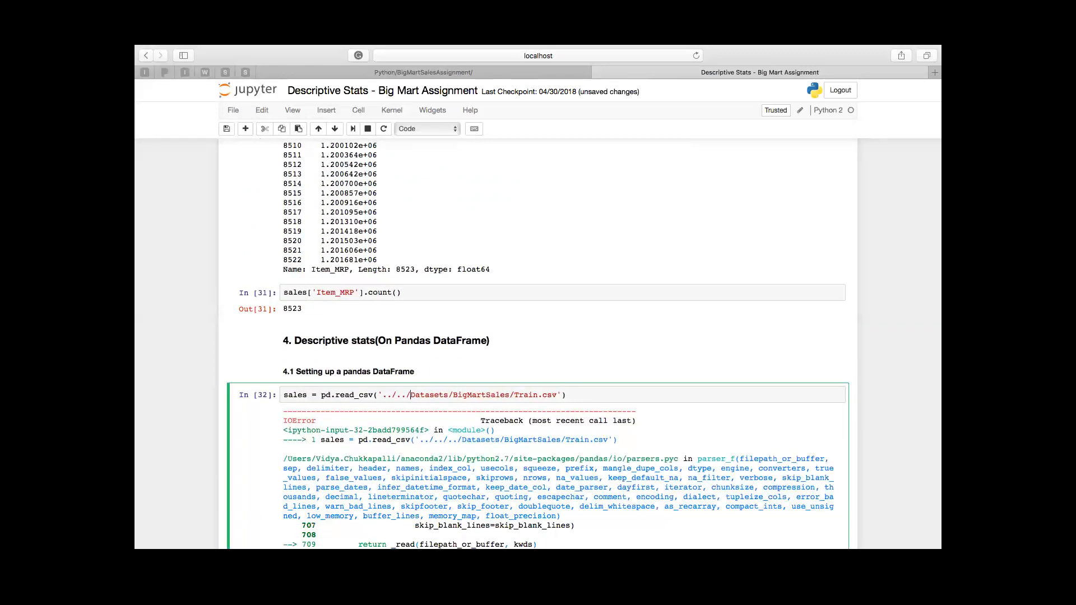
pyautogui.hotkey('ctrl', 'Return')
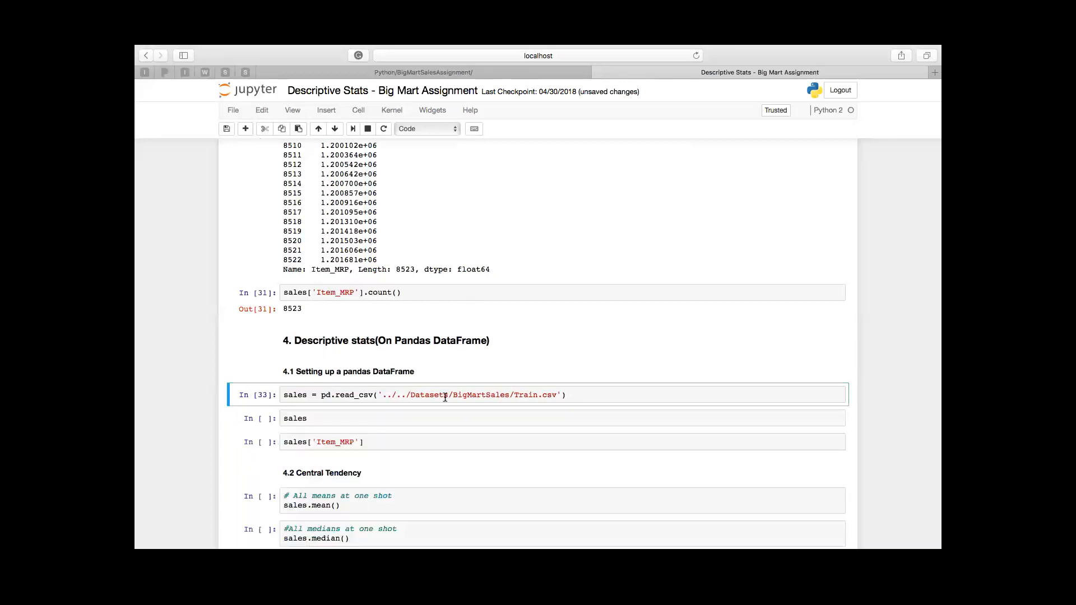
# Step: Run the section 4.1 read_csv cell and all cells below it, then return to section 4
pyautogui.click(357, 112)
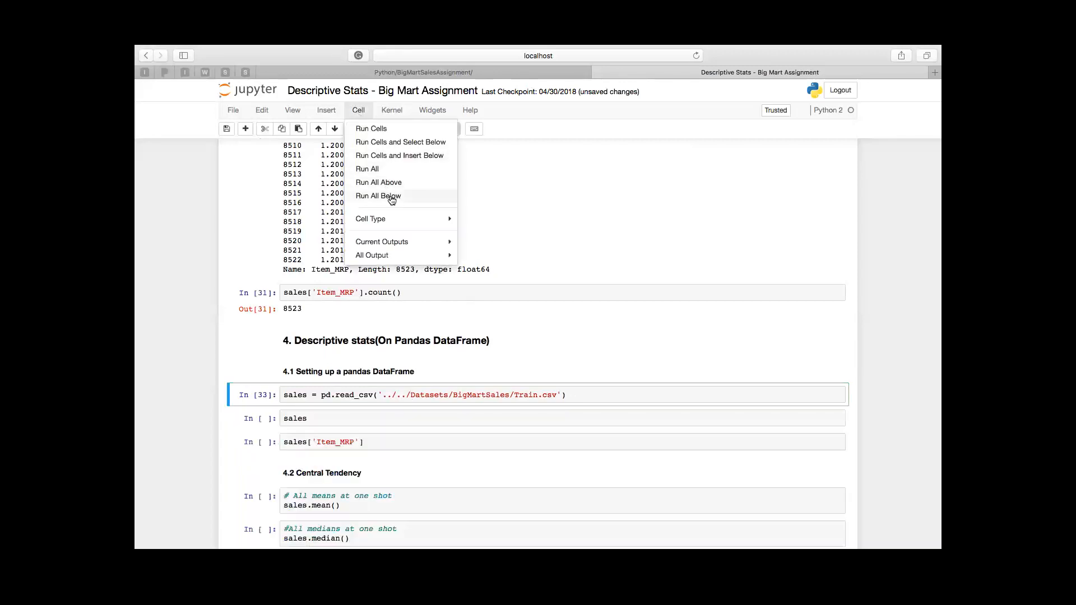
pyautogui.click(422, 195)
pyautogui.scroll(10, 439, 308)
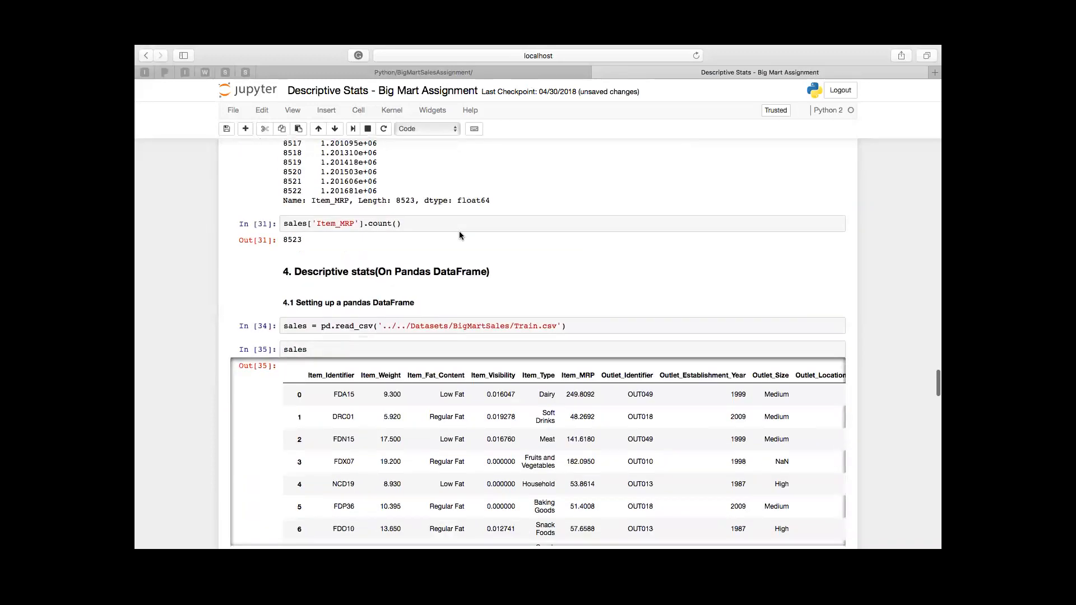
# Step: Look through the sales DataFrame output, its means, medians, variances and standard deviations, down to the describe tables in section 4.4
pyautogui.scroll(-3, 459, 231)
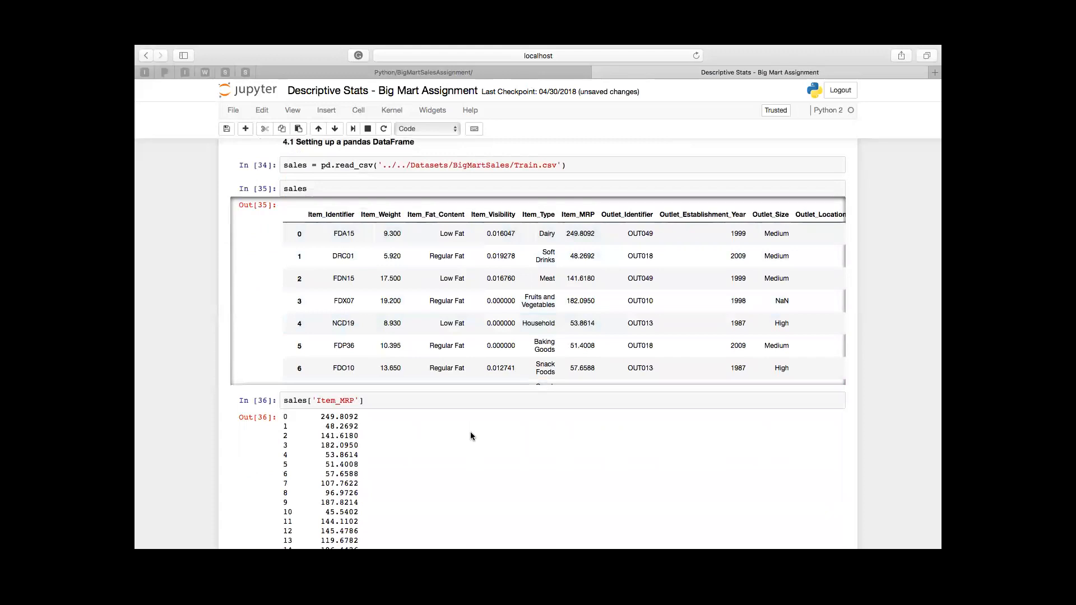
pyautogui.scroll(-15, 470, 431)
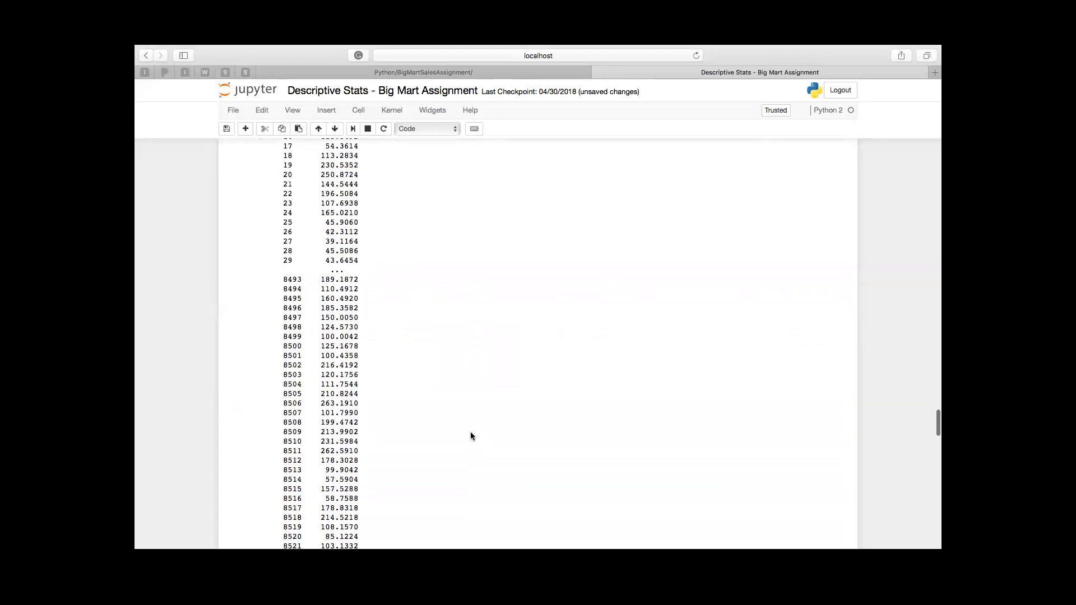
pyautogui.scroll(-7, 471, 433)
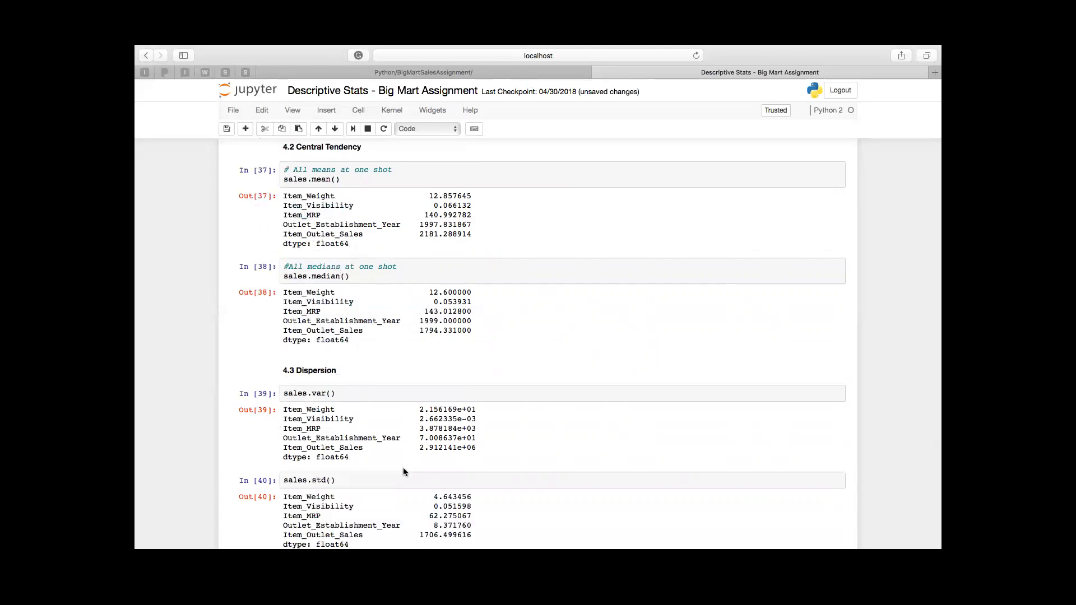
pyautogui.scroll(-5, 403, 470)
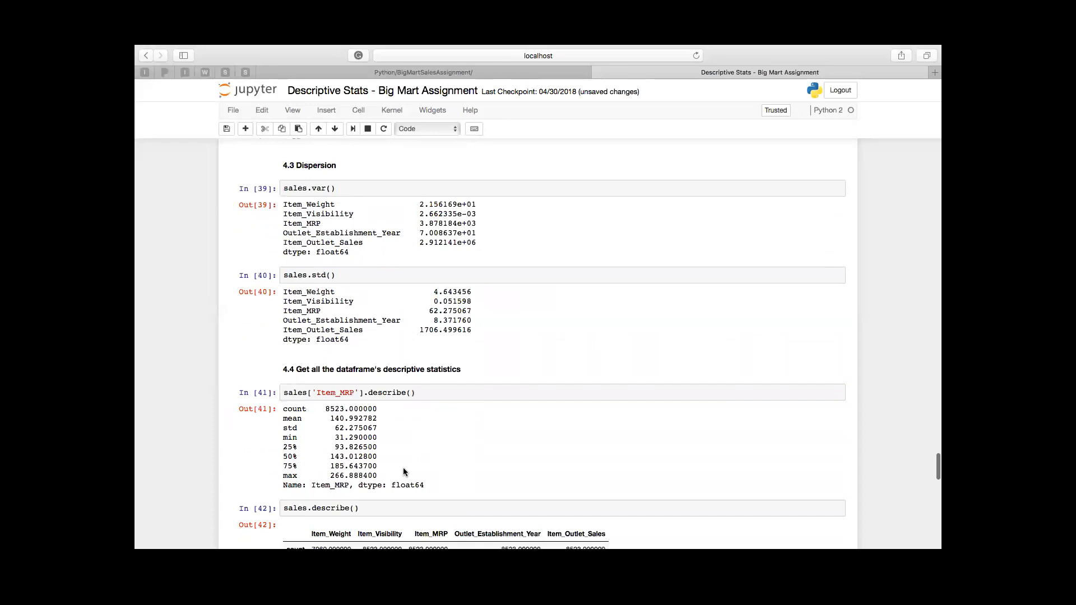
pyautogui.scroll(-3, 403, 469)
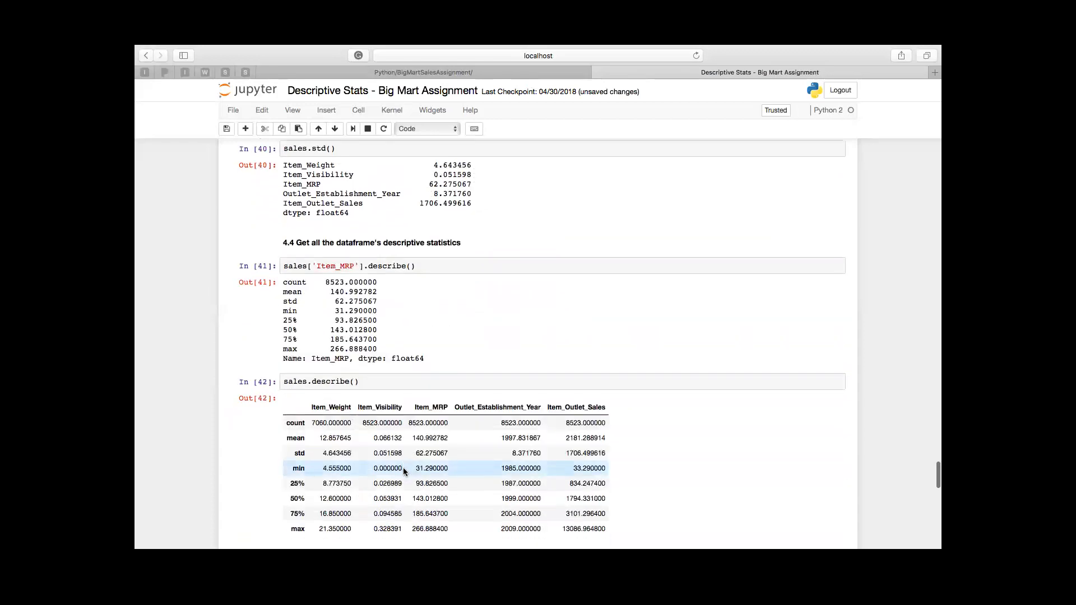
pyautogui.scroll(-2, 403, 468)
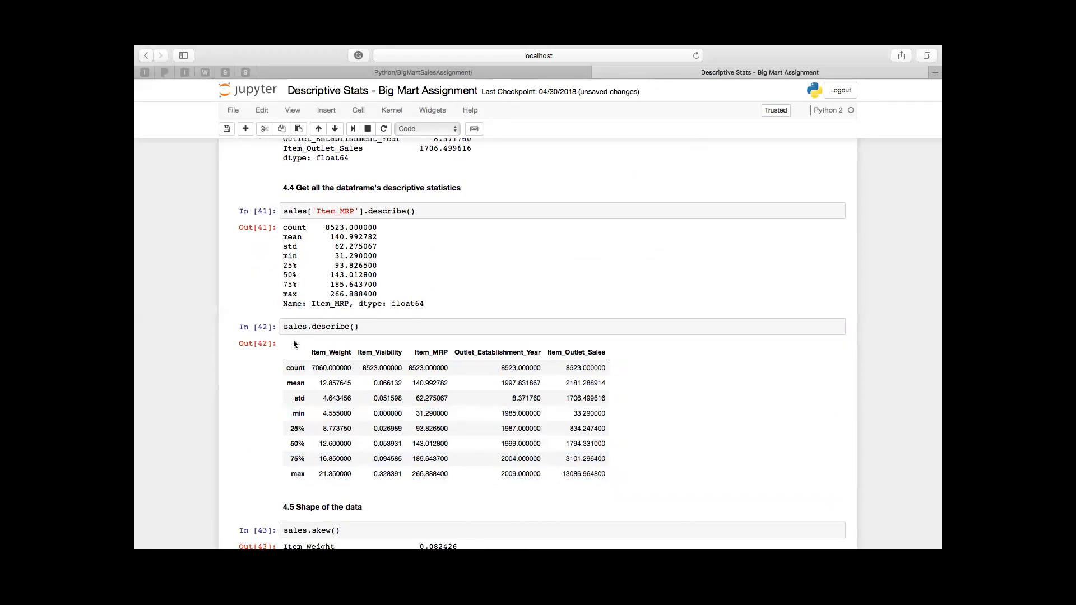
# Step: Examine the DataFrame's skewness, kurtosis, covariance and correlation outputs, and go back to the sales.describe() table
pyautogui.scroll(-3, 294, 340)
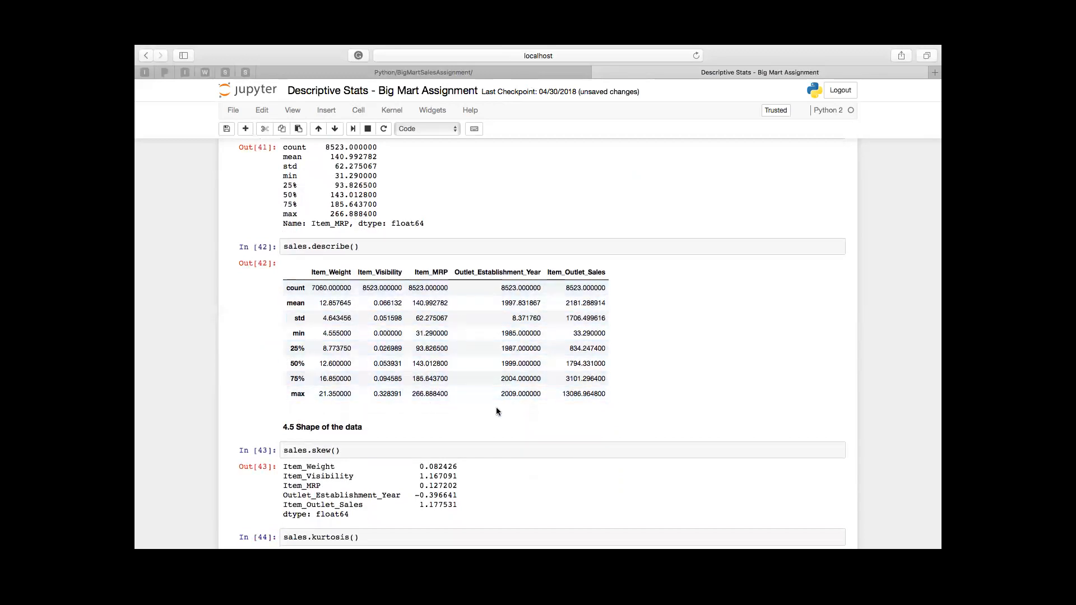
pyautogui.scroll(-4, 496, 407)
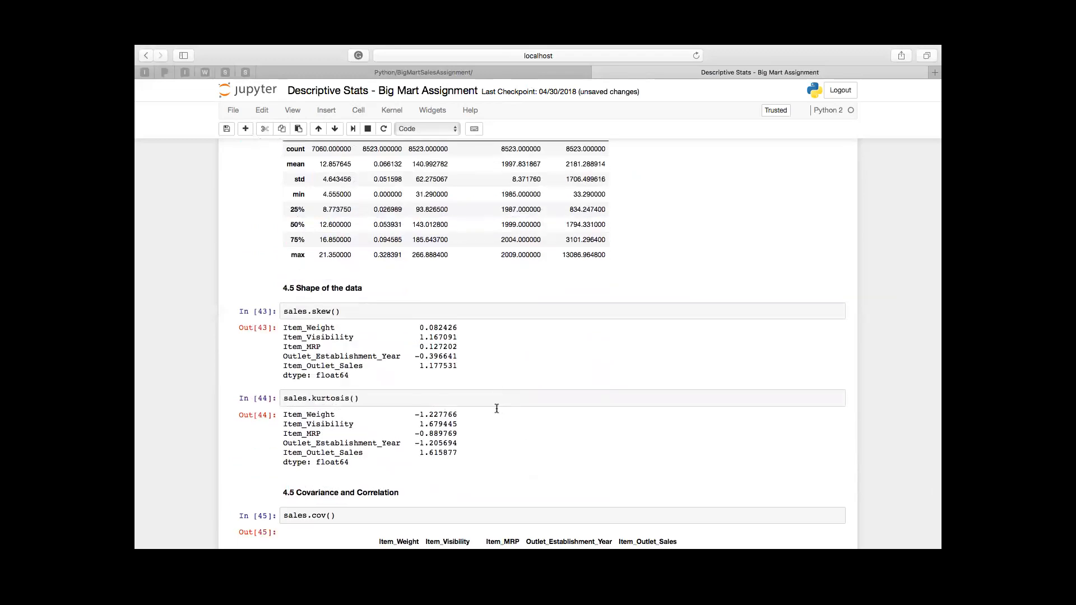
pyautogui.scroll(-7, 496, 408)
pyautogui.scroll(-5, 496, 408)
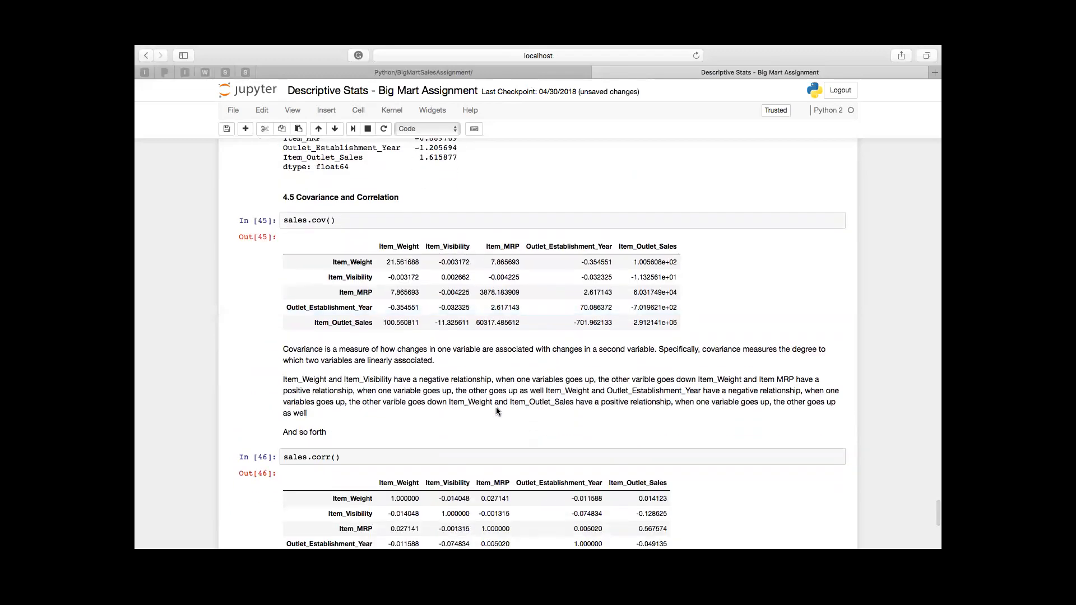
pyautogui.scroll(4, 496, 408)
pyautogui.scroll(10, 496, 409)
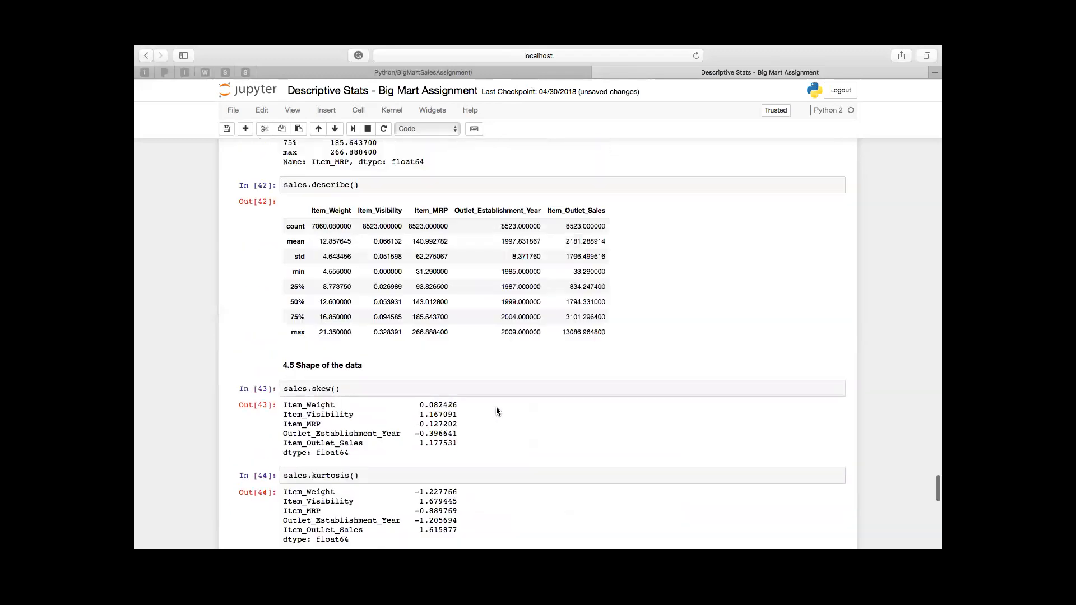
pyautogui.scroll(-1, 497, 409)
pyautogui.scroll(2, 496, 411)
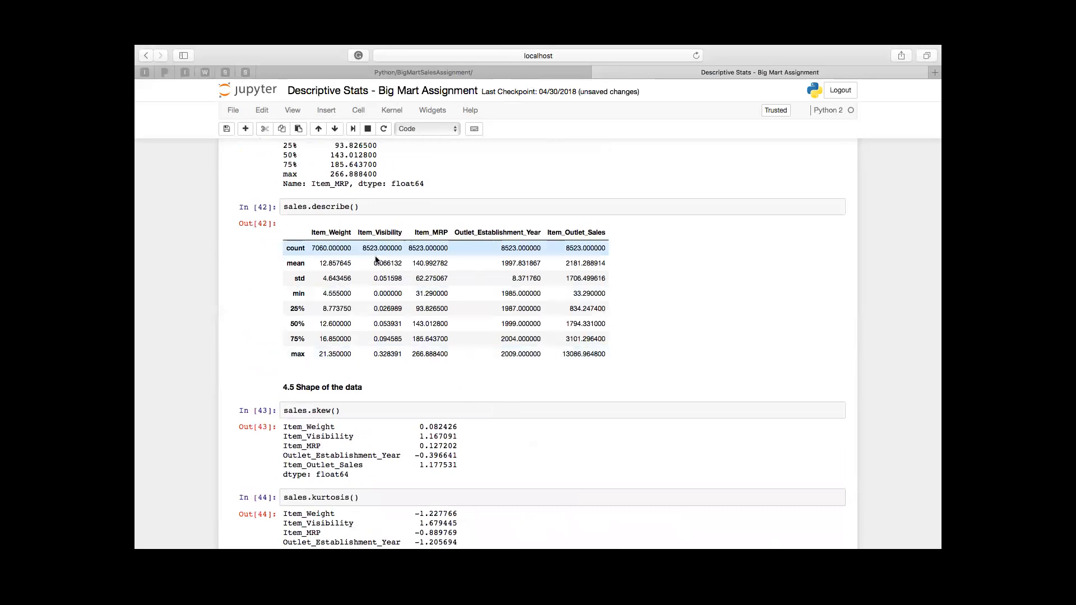
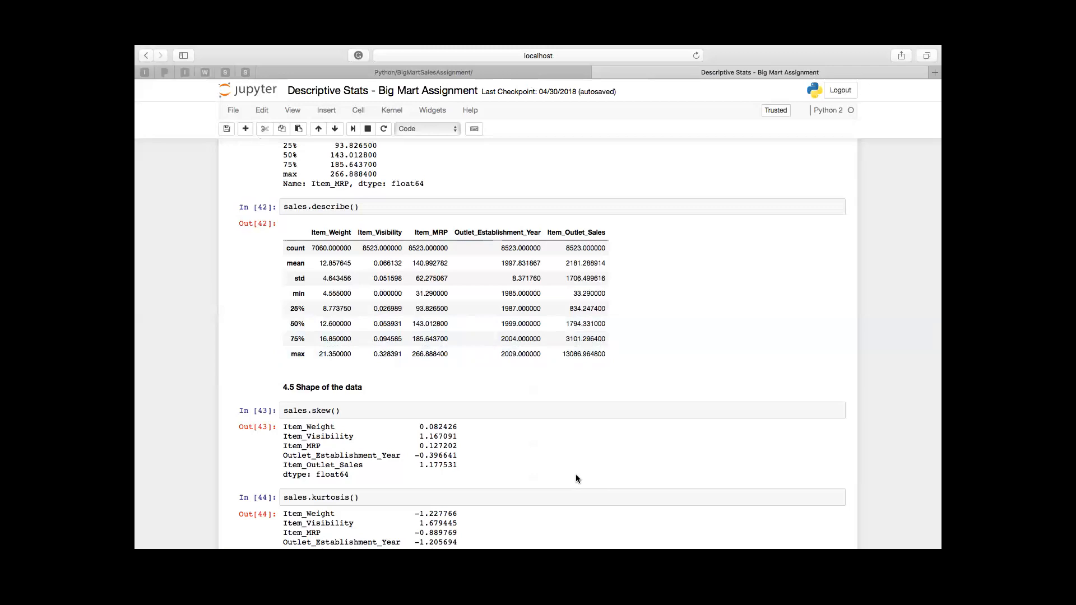
# Step: Examine the skewness, kurtosis, covariance and correlation outputs again, continuing to the sales.count() output in section 4.6
pyautogui.scroll(-3, 576, 476)
pyautogui.scroll(2, 576, 475)
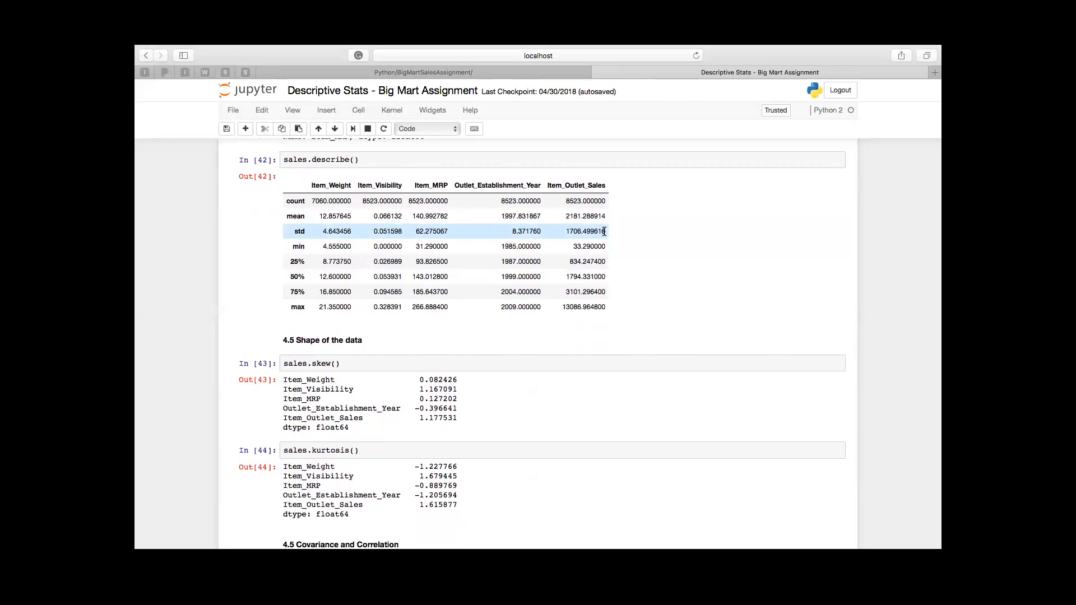
pyautogui.scroll(-5, 596, 396)
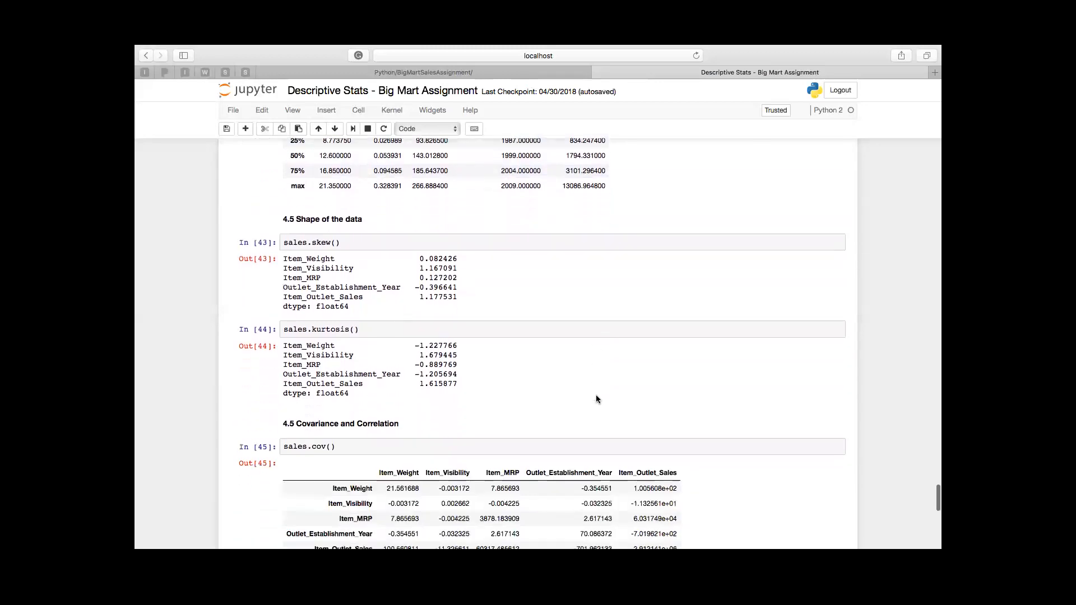
pyautogui.scroll(-1, 597, 398)
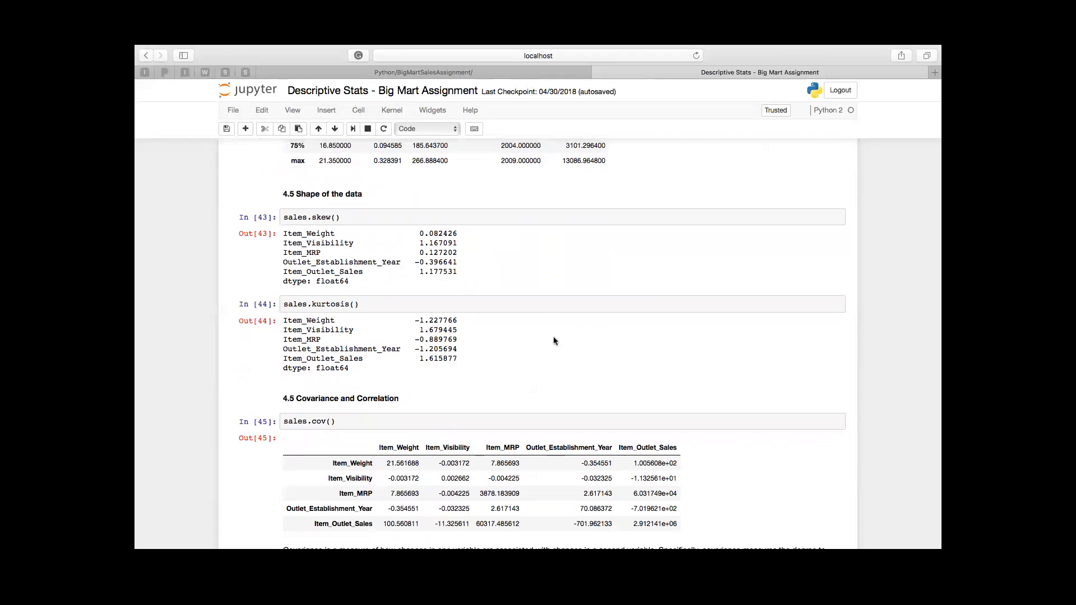
pyautogui.scroll(-5, 554, 341)
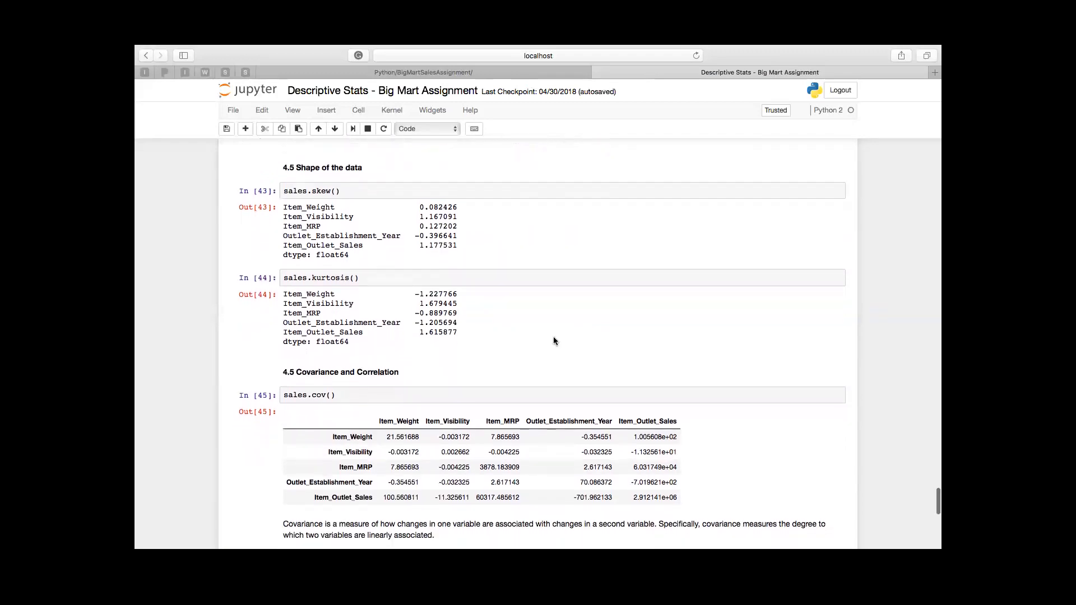
pyautogui.scroll(-2, 553, 337)
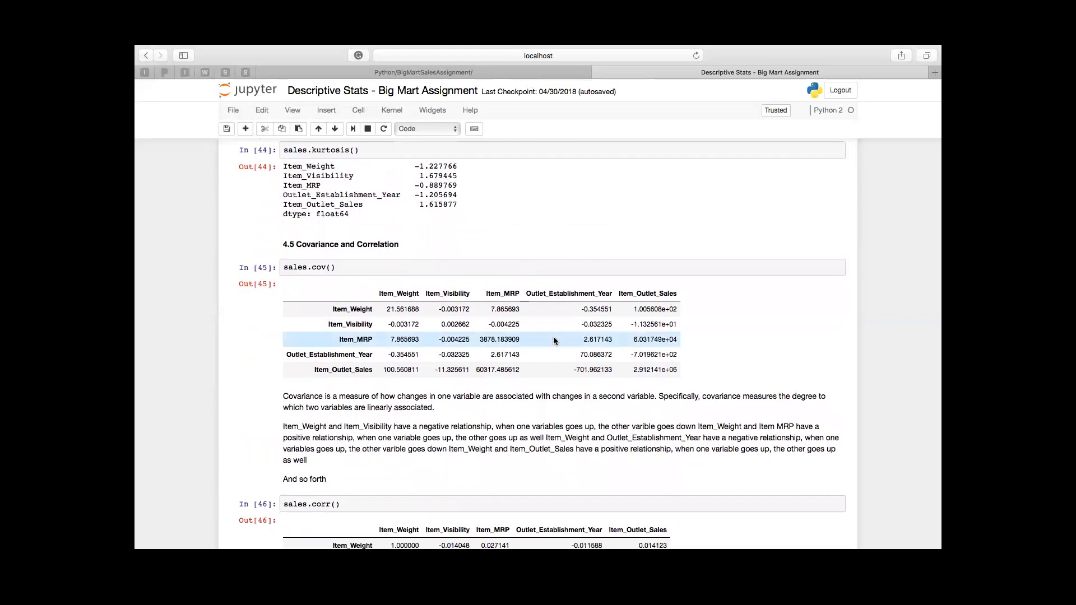
pyautogui.scroll(-3, 532, 417)
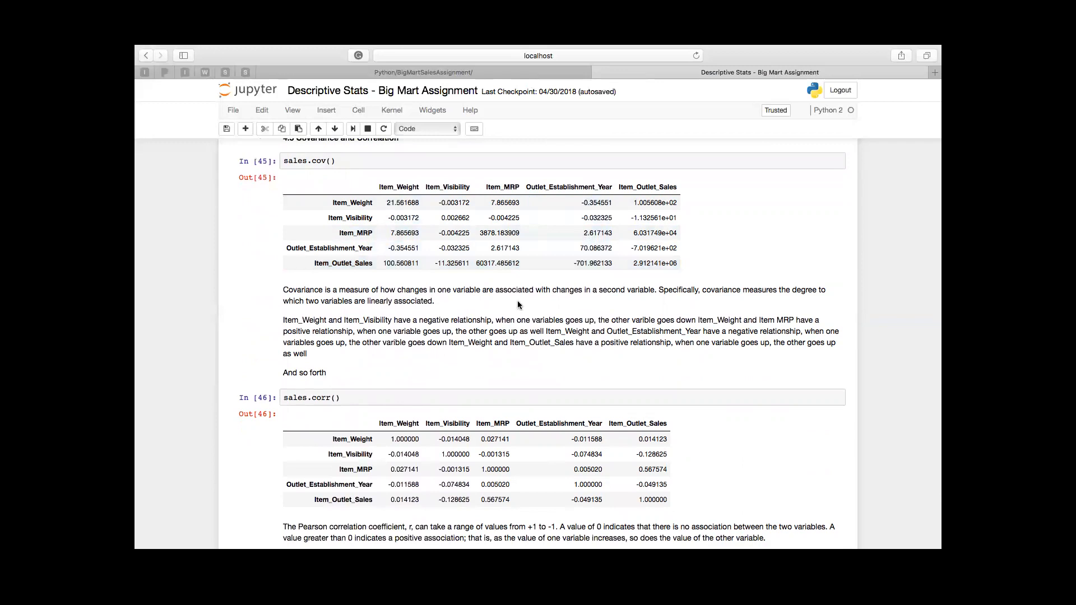
pyautogui.scroll(-2, 517, 300)
pyautogui.scroll(-4, 517, 300)
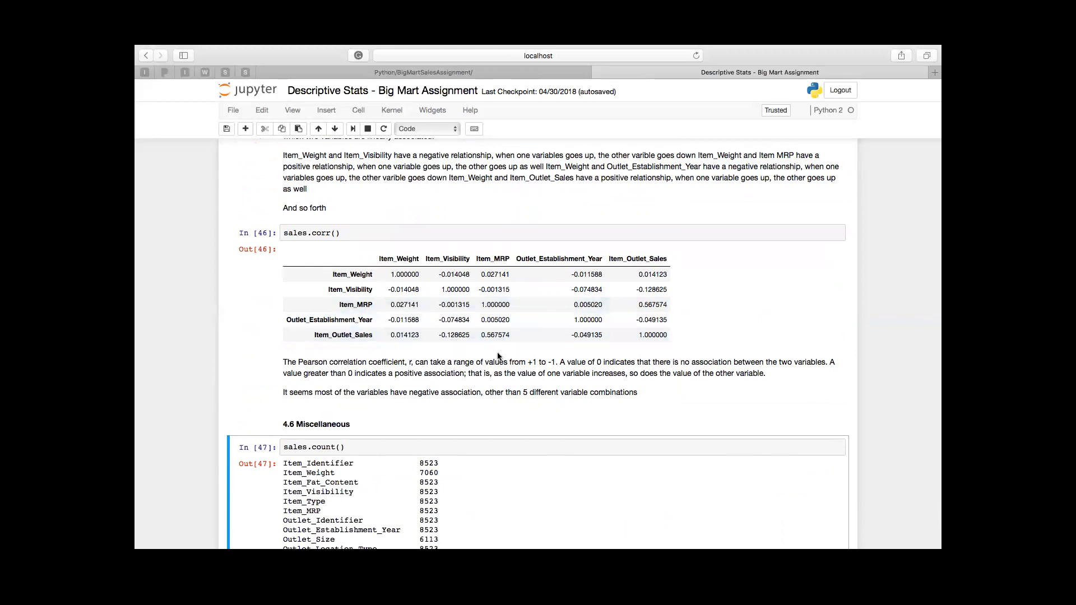
pyautogui.scroll(-2, 515, 407)
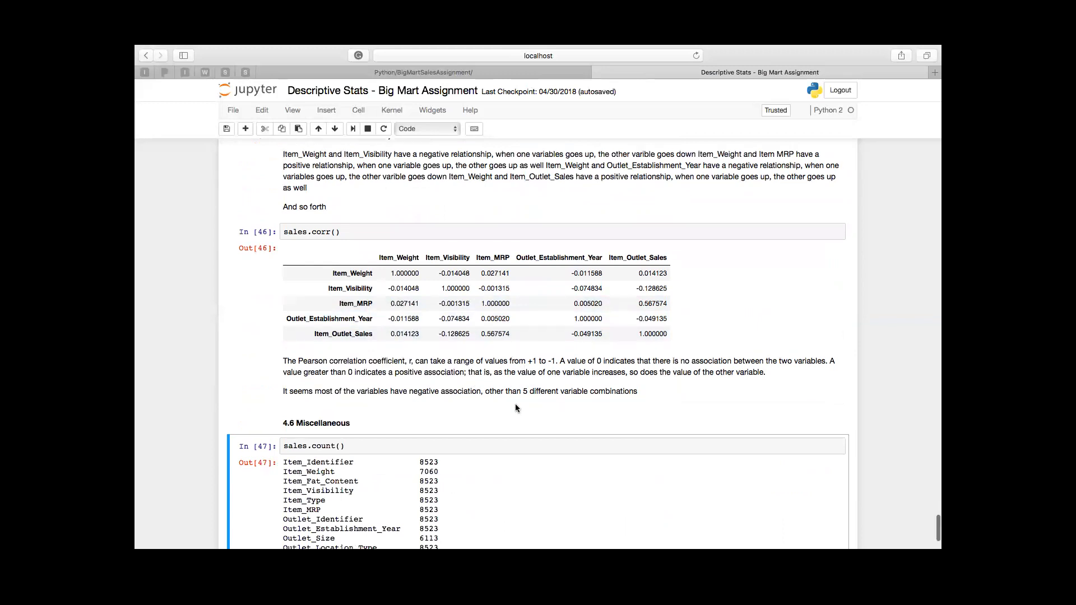
pyautogui.scroll(3, 516, 408)
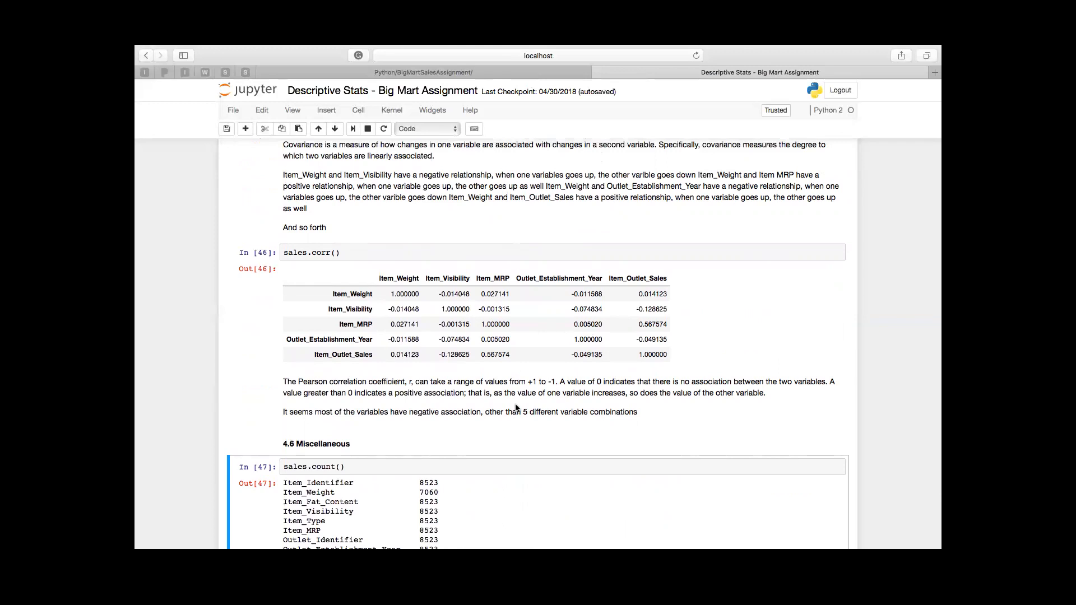
pyautogui.scroll(-5, 516, 408)
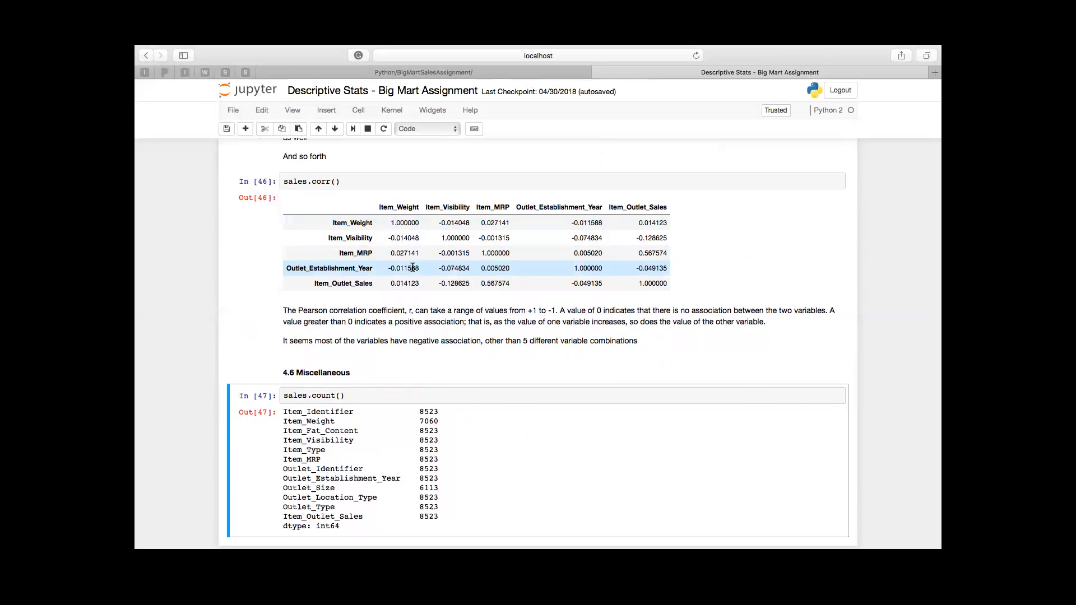
pyautogui.scroll(-2, 470, 401)
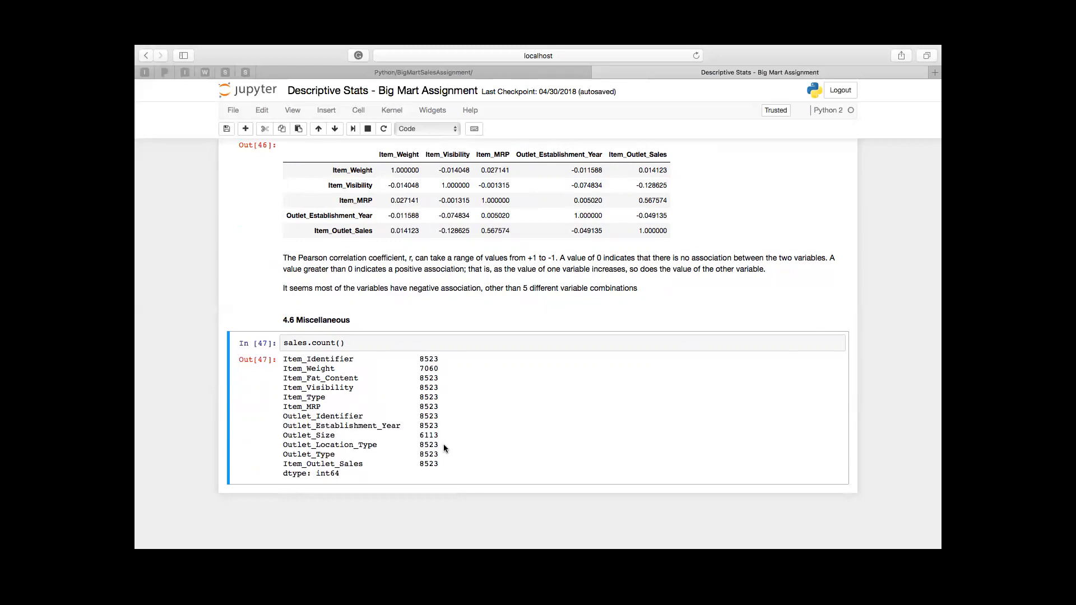
# Step: Add a code cell below sales.count(), enter sales.dropna().count in it and run it
pyautogui.click(245, 128)
pyautogui.click(317, 496)
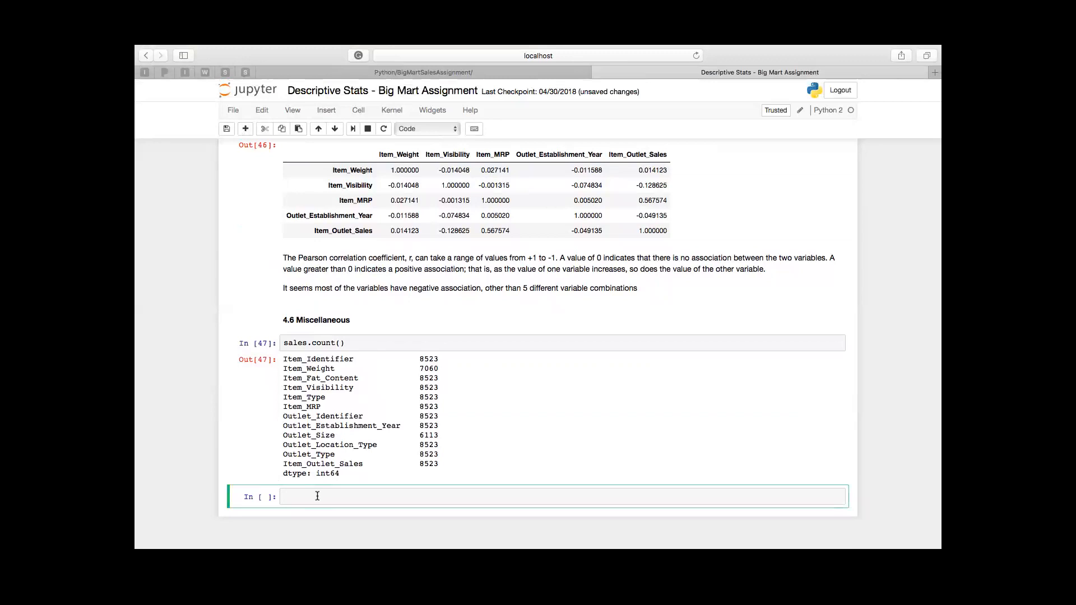
pyautogui.write('sales.')
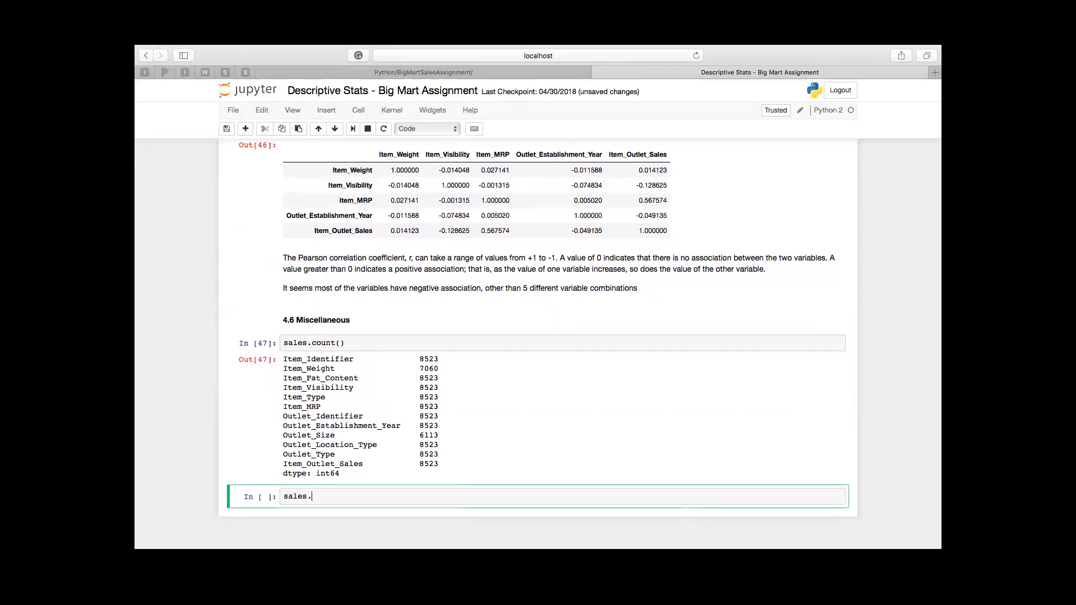
pyautogui.write('dropna')
pyautogui.write('.coun')
pyautogui.press('BackSpace')
pyautogui.press('BackSpace')
pyautogui.press('BackSpace')
pyautogui.press('BackSpace')
pyautogui.press('Right')
pyautogui.write('.count')
pyautogui.press('BackSpace')
pyautogui.press('BackSpace')
pyautogui.press('BackSpace')
pyautogui.press('BackSpace')
pyautogui.write('ount')
pyautogui.hotkey('ctrl', 'Return')
# Step: Complete the new cell's code to sales.dropna().count() and rerun it to list the non-null counts
pyautogui.click(389, 496)
pyautogui.write('(')
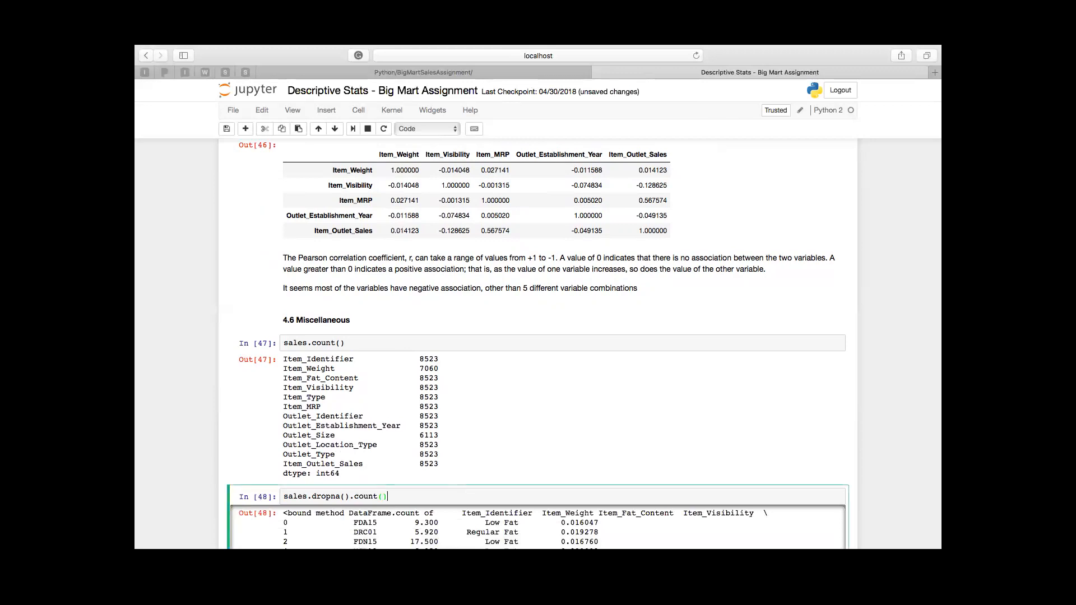
pyautogui.hotkey('ctrl', 'Return')
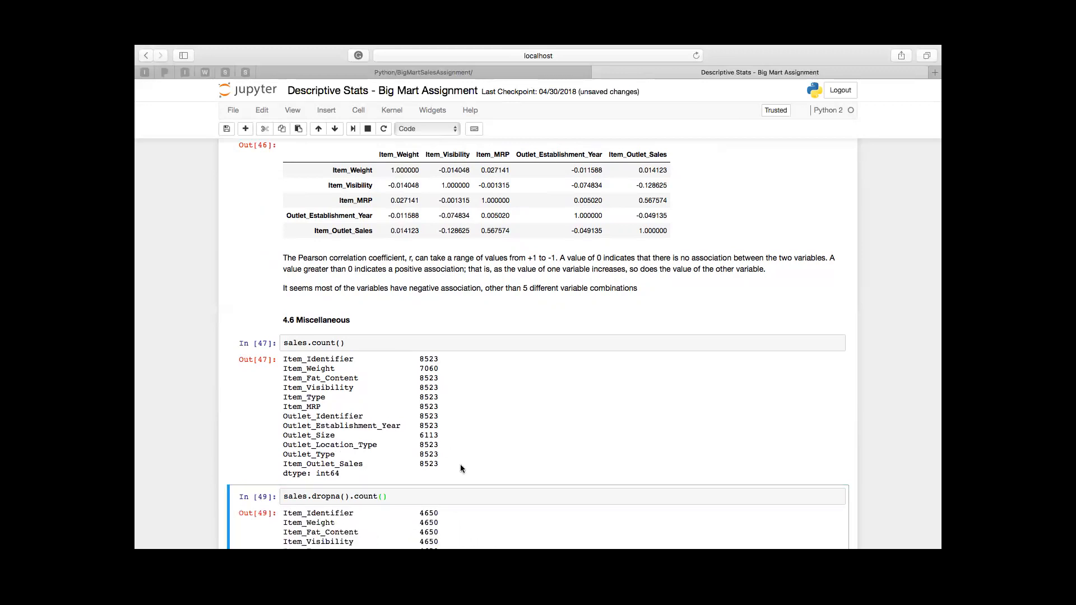
pyautogui.scroll(-5, 460, 465)
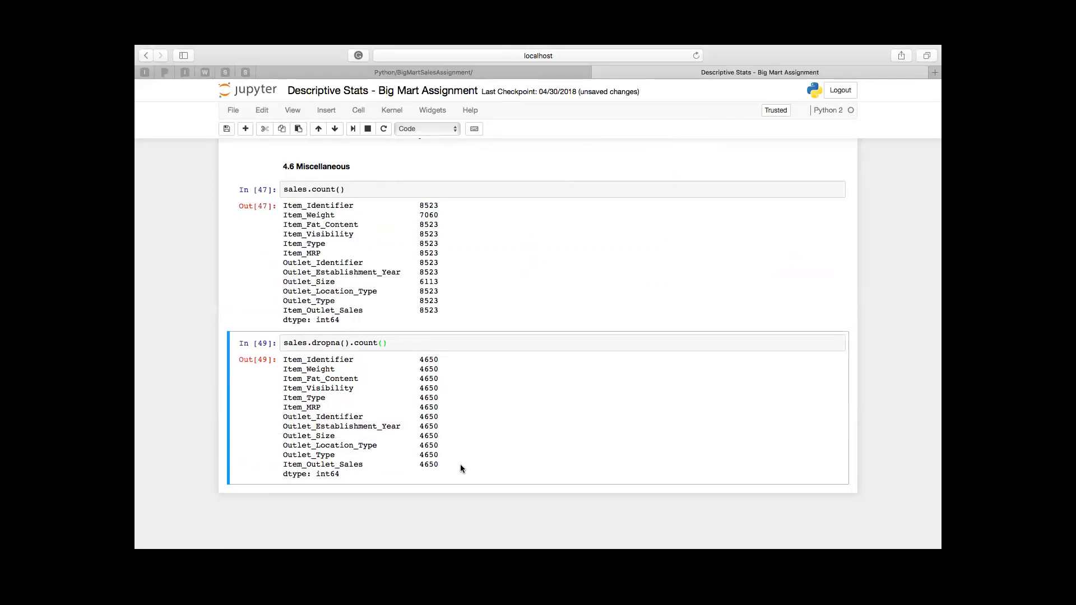
# Step: Highlight the Outlet_Size count in the sales.count() output and save the notebook
pyautogui.doubleClick(429, 282)
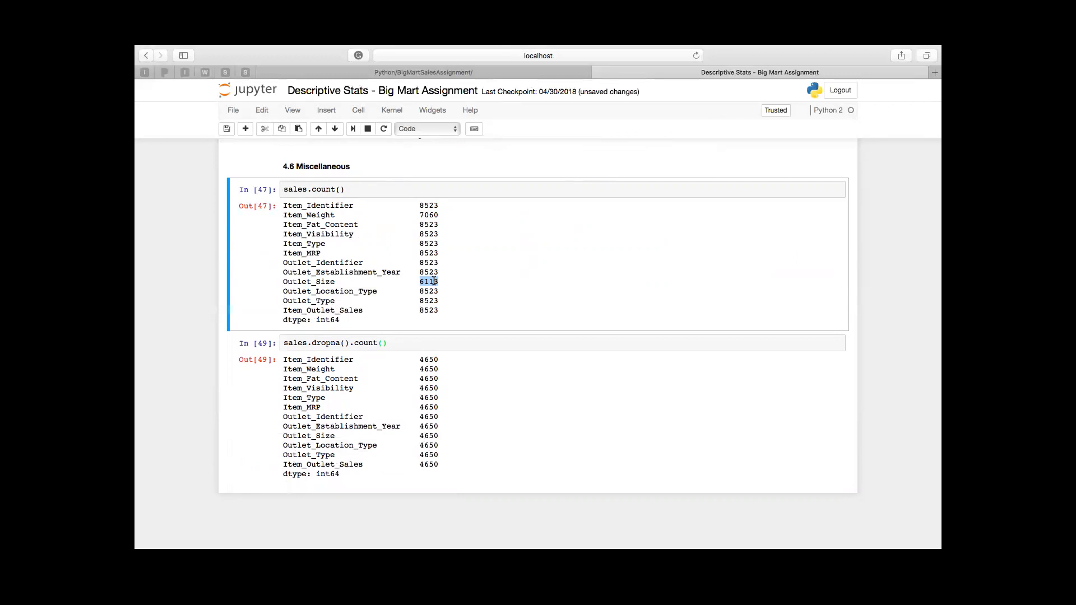
pyautogui.click(227, 129)
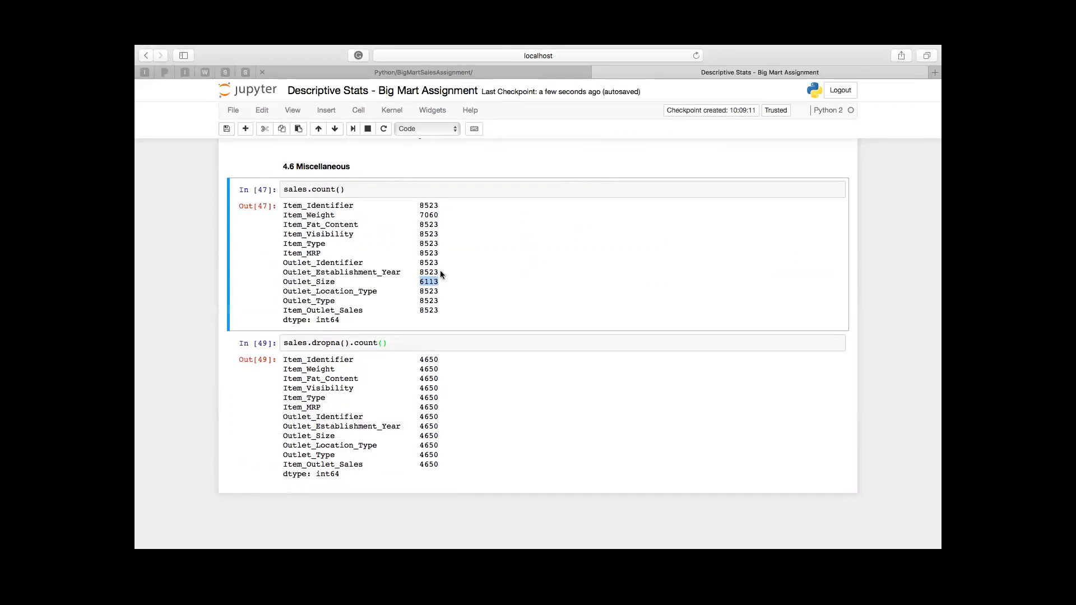
pyautogui.click(442, 343)
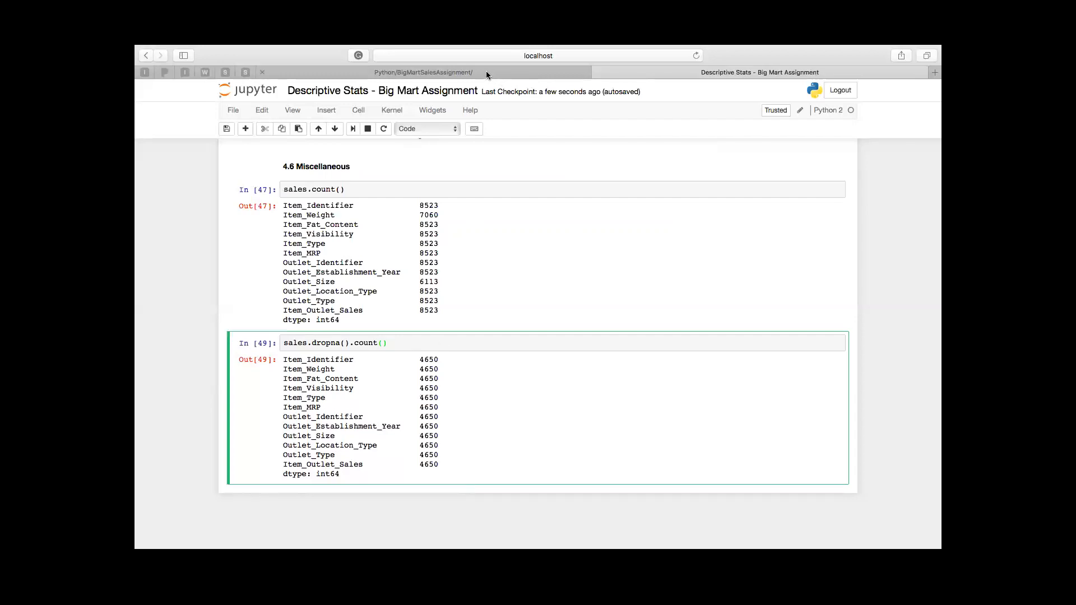
pyautogui.click(228, 127)
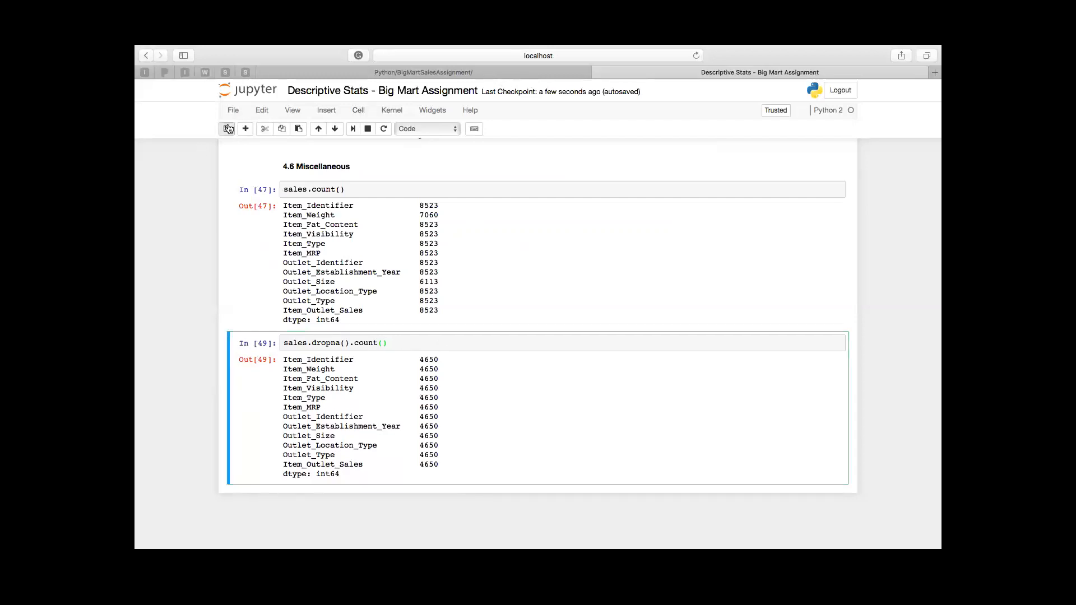
pyautogui.click(385, 68)
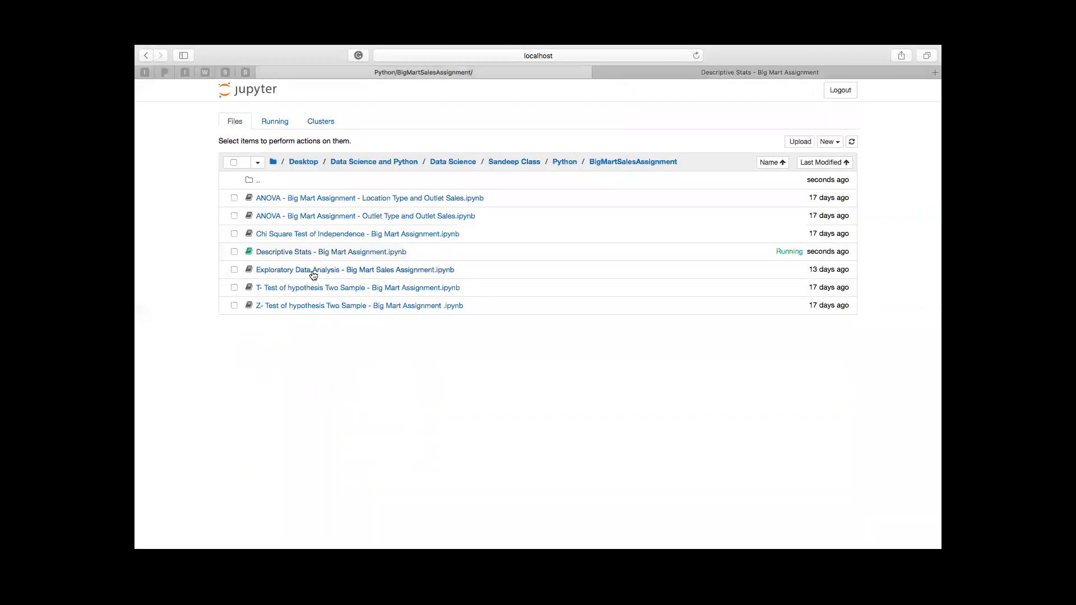
pyautogui.click(712, 74)
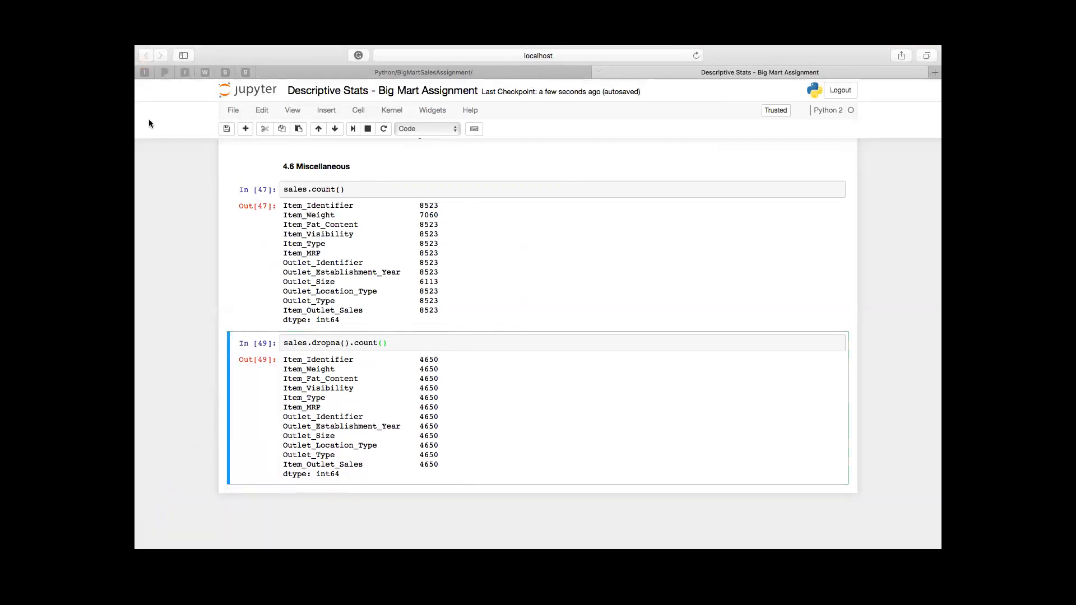
# Step: Insert a code cell below the sales.dropna().count() cell and run sales.dropna(axis=1).count() in it
pyautogui.moveTo(146, 51)
pyautogui.click(406, 348)
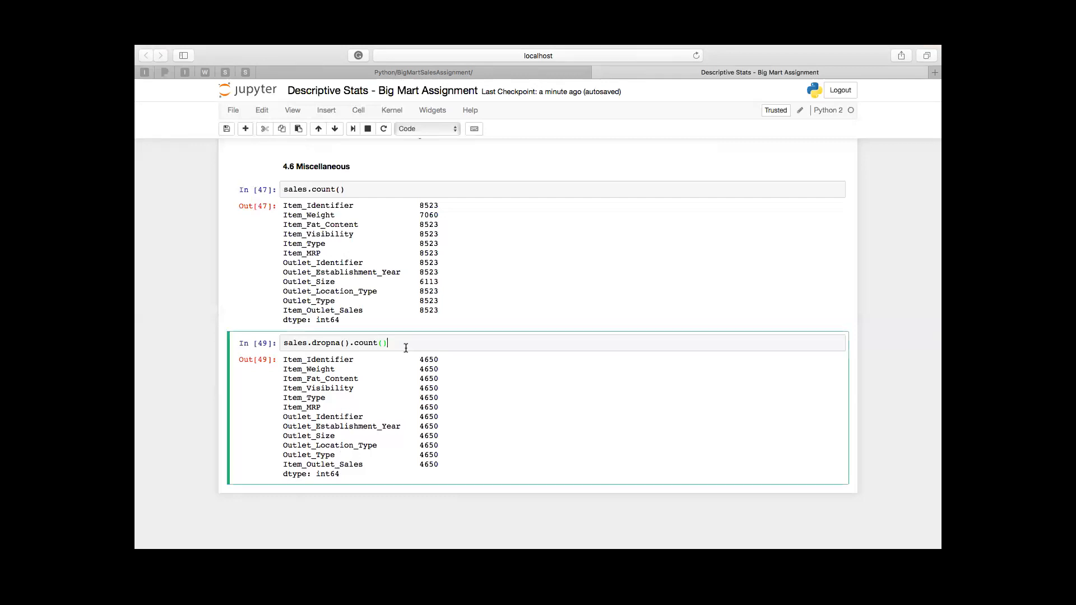
pyautogui.click(245, 130)
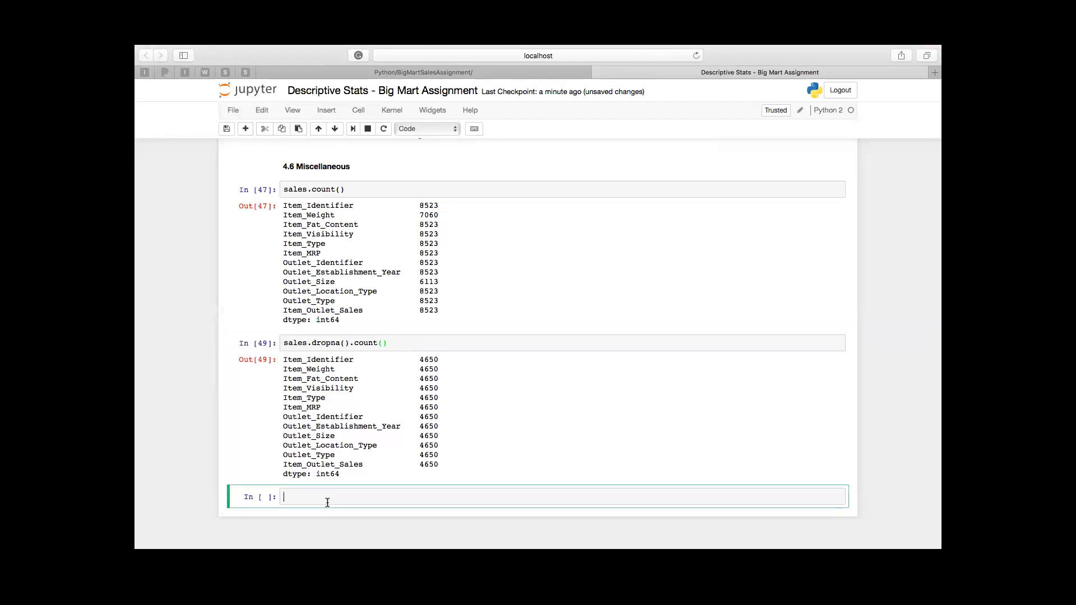
pyautogui.write('sales.dropna(axis=1).count(')
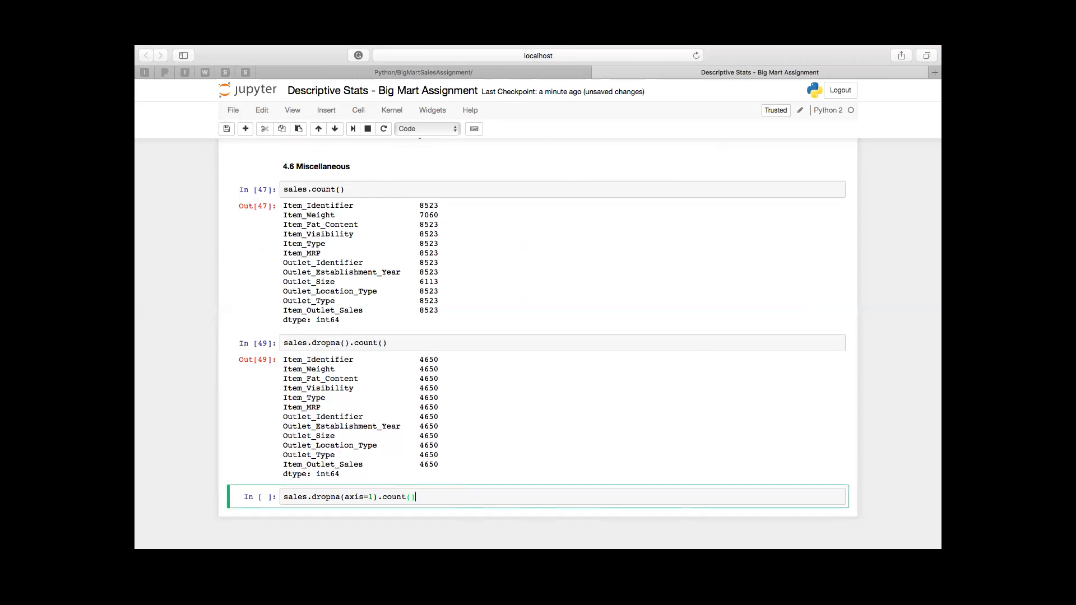
pyautogui.hotkey('ctrl', 'Return')
pyautogui.scroll(-5, 375, 462)
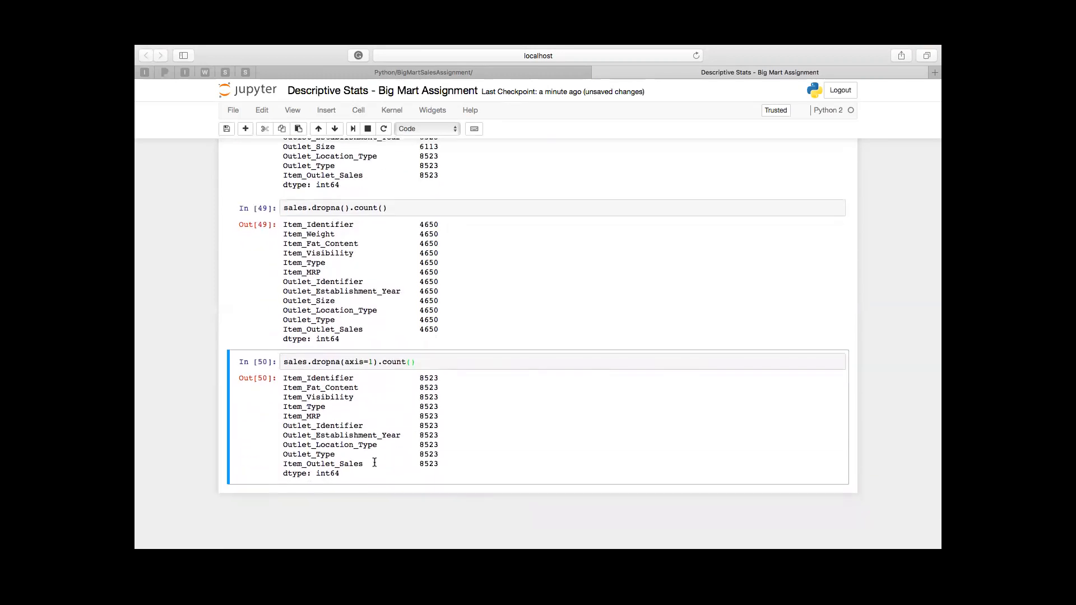
pyautogui.scroll(2, 374, 462)
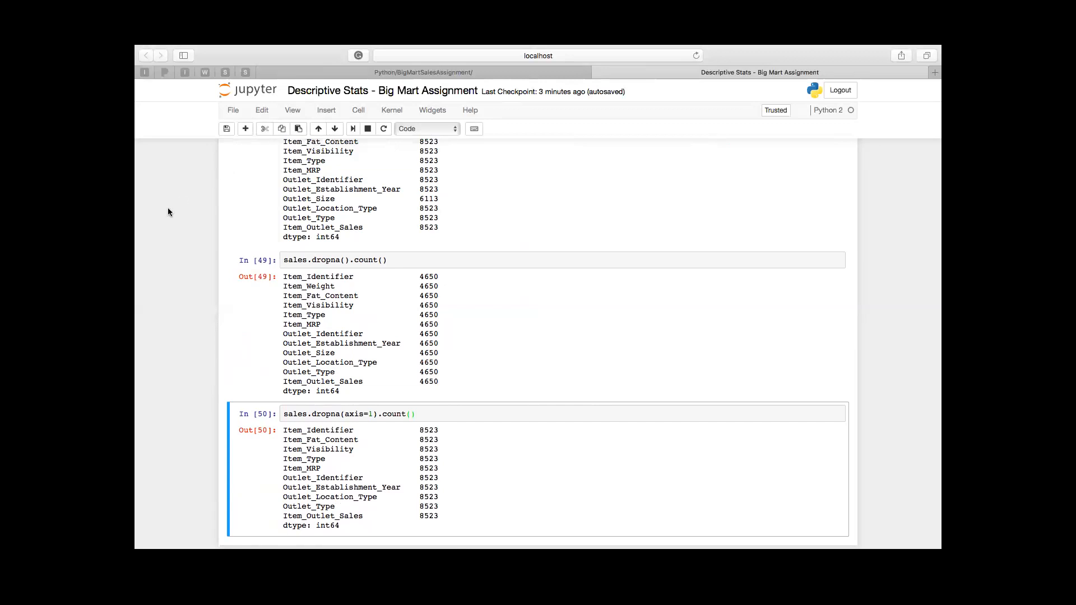
# Step: Open the Exploratory Data Analysis - Big Mart Sales Assignment notebook from the BigMartSalesAssignment folder and run all its cells
pyautogui.click(343, 73)
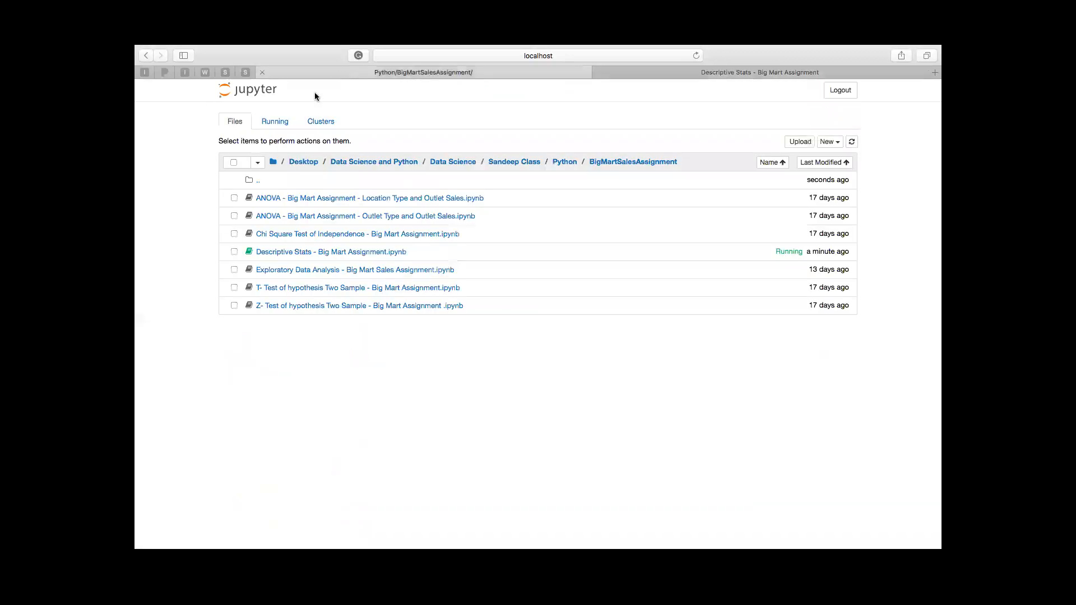
pyautogui.click(318, 270)
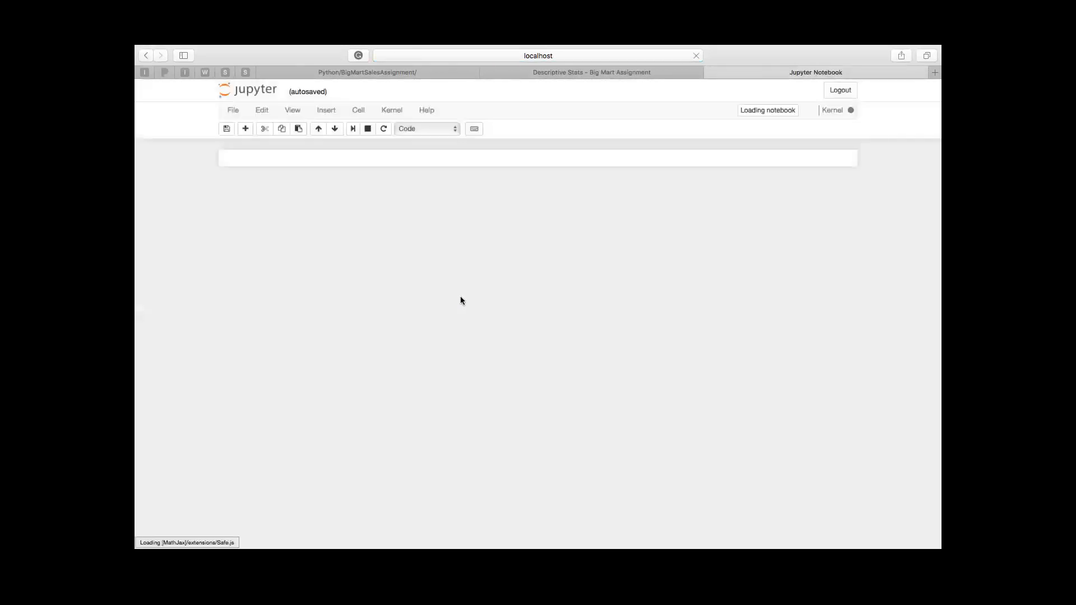
pyautogui.click(417, 247)
pyautogui.click(358, 110)
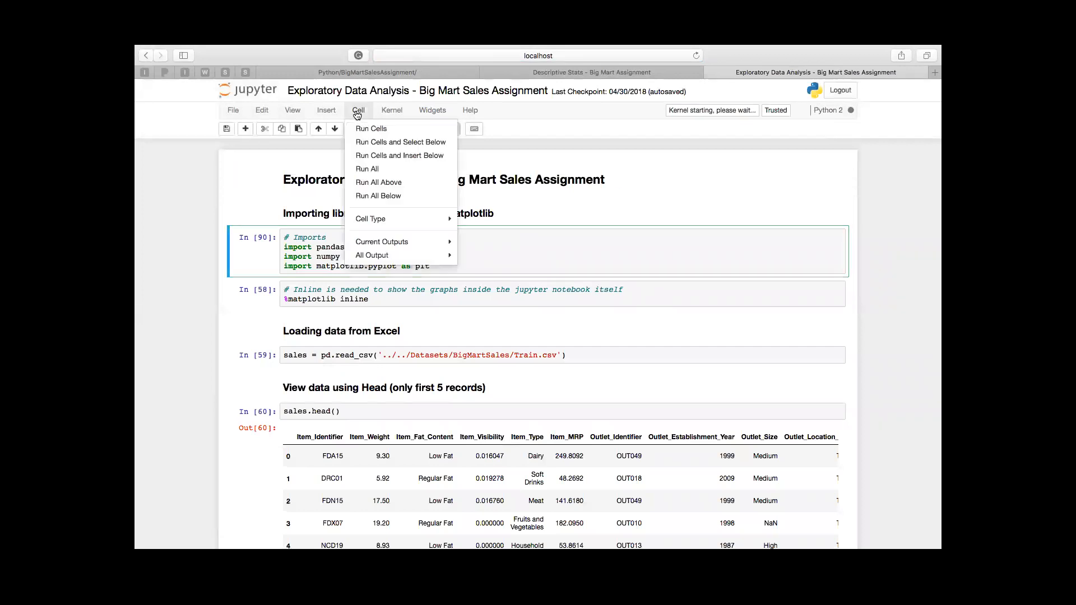
pyautogui.click(376, 168)
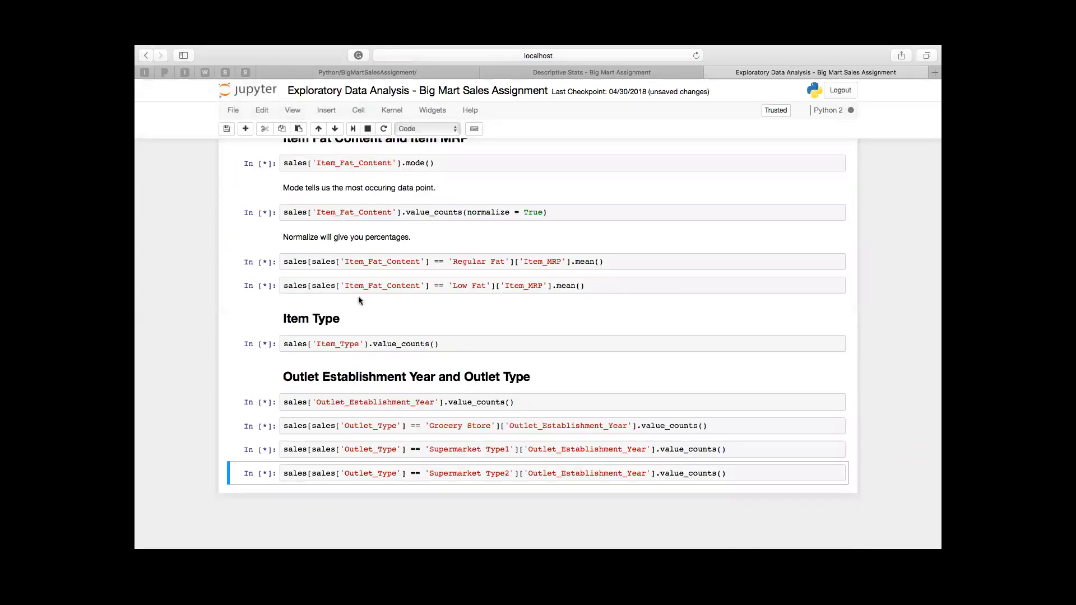
# Step: Look through the exploratory notebook's imports, the Train.csv loading cell and the sales.head() and sales.tail() outputs
pyautogui.scroll(15, 359, 296)
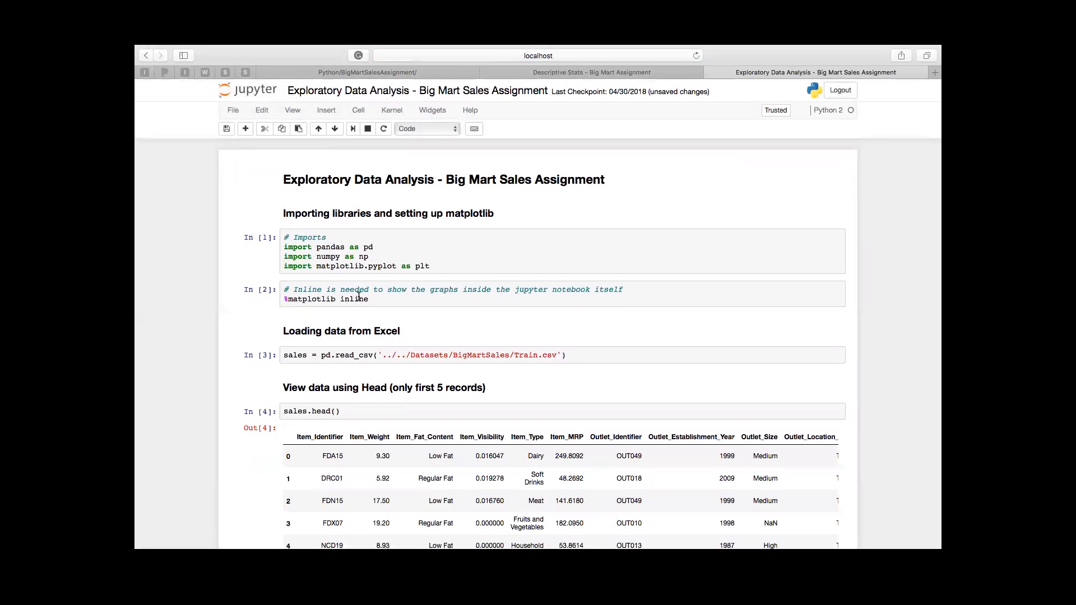
pyautogui.scroll(-5, 359, 296)
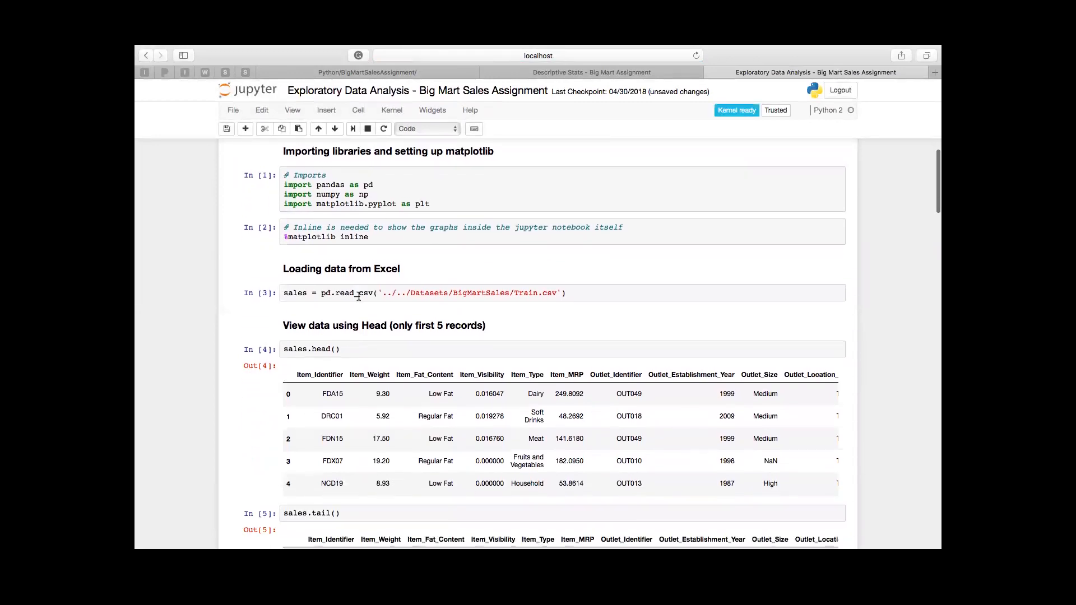
pyautogui.scroll(-3, 358, 301)
pyautogui.scroll(5, 358, 301)
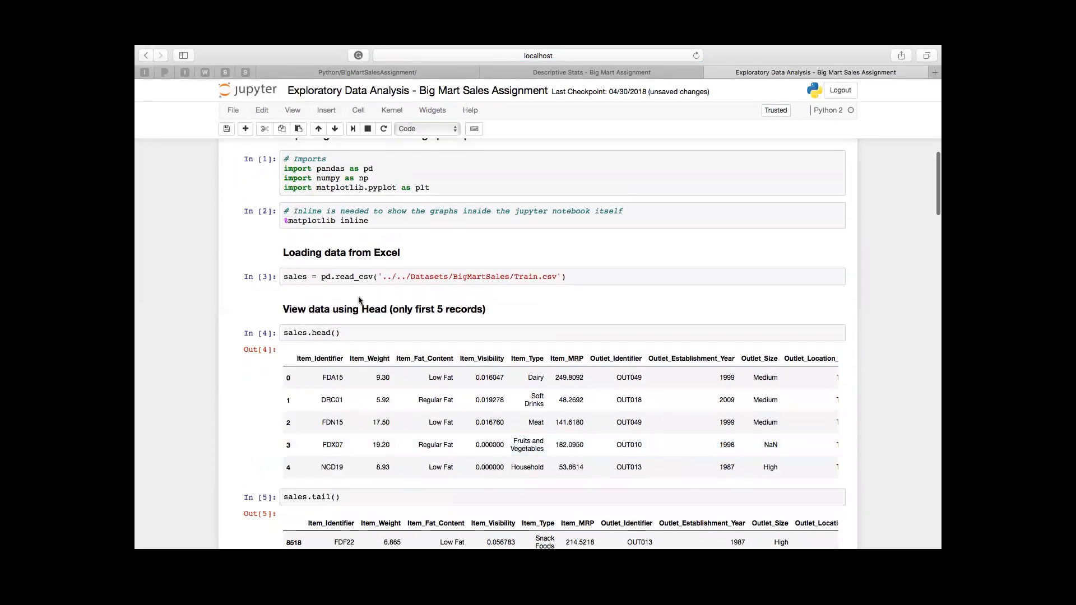
pyautogui.scroll(-3, 359, 301)
pyautogui.scroll(-3, 358, 301)
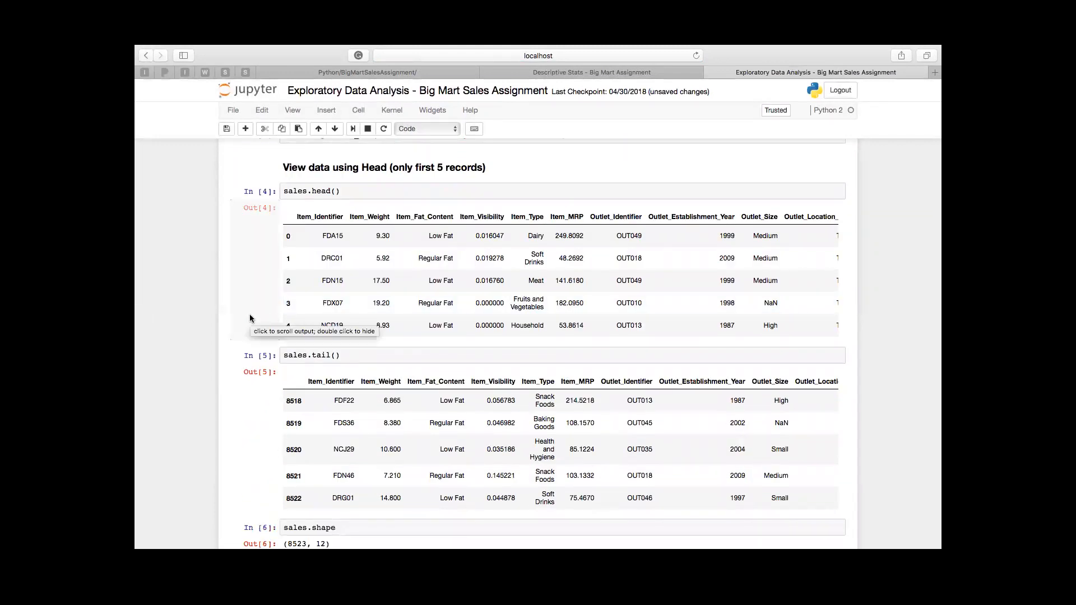
# Step: Review the sales.shape output, the Item_Visibility boxplot, the Item_MRP histogram and the Item_Fat_Content counts with their bar chart
pyautogui.scroll(-2, 250, 317)
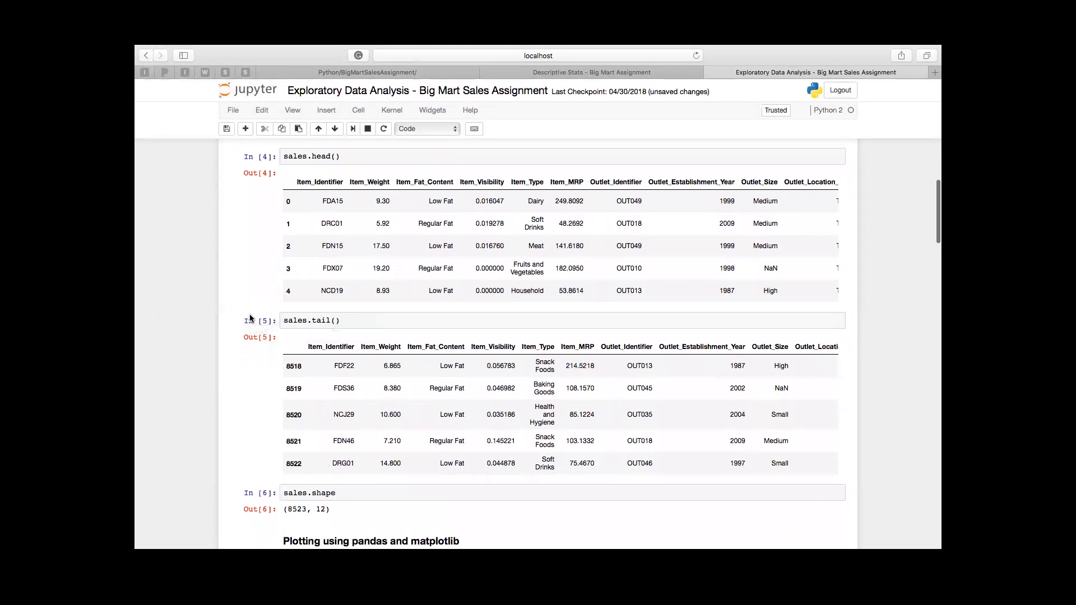
pyautogui.scroll(-3, 250, 318)
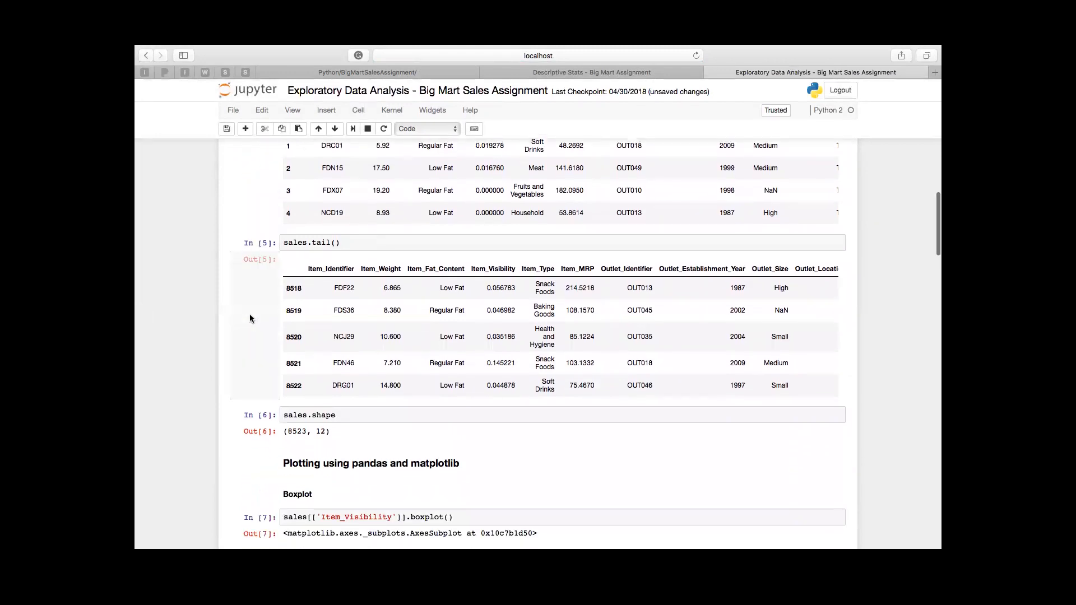
pyautogui.scroll(-5, 250, 315)
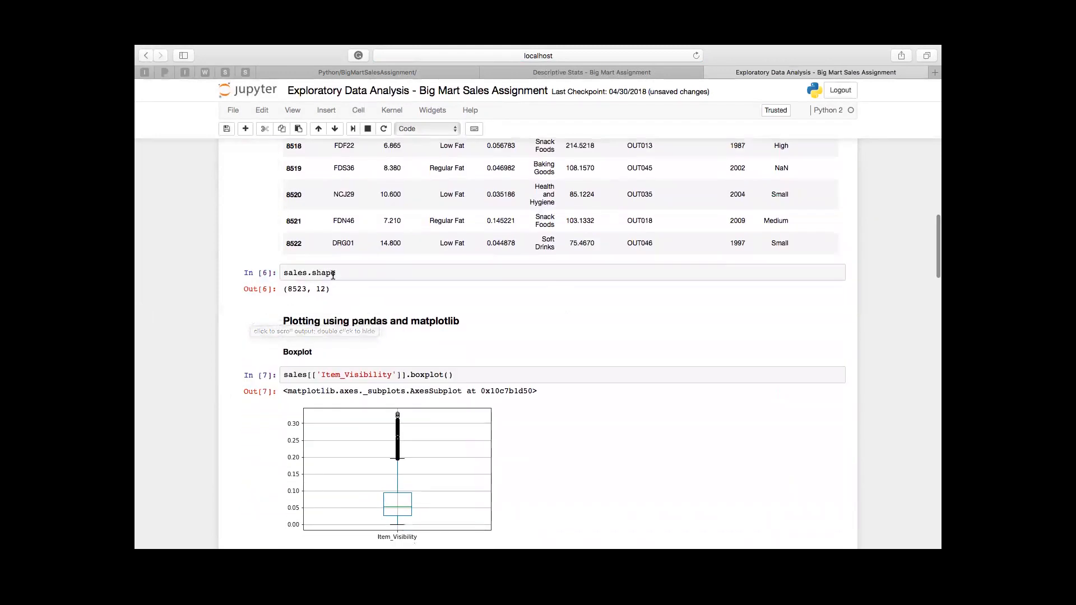
pyautogui.click(340, 273)
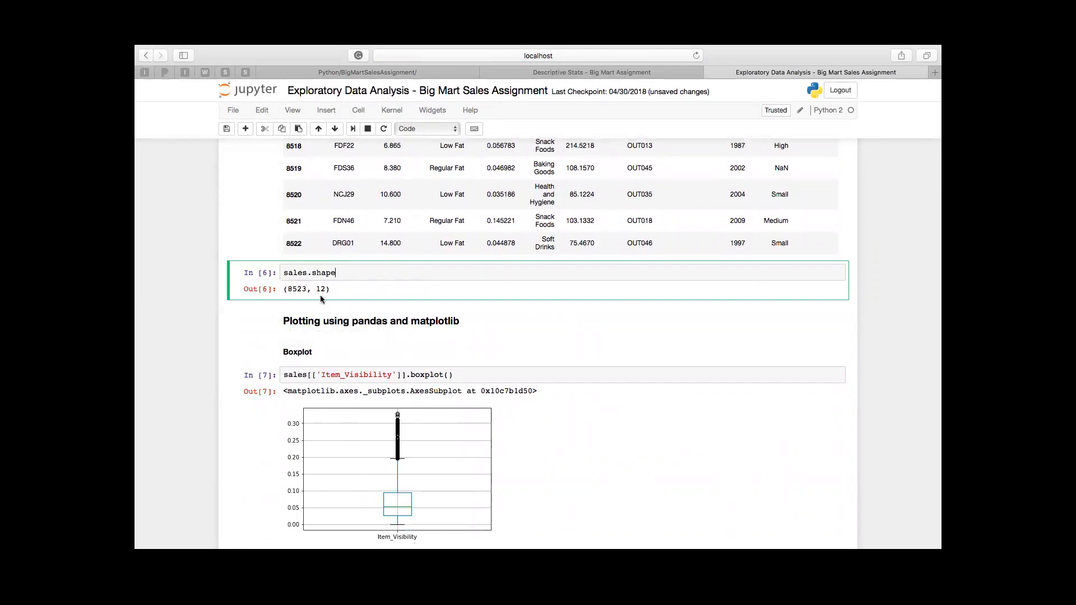
pyautogui.scroll(-5, 324, 294)
pyautogui.scroll(-4, 324, 294)
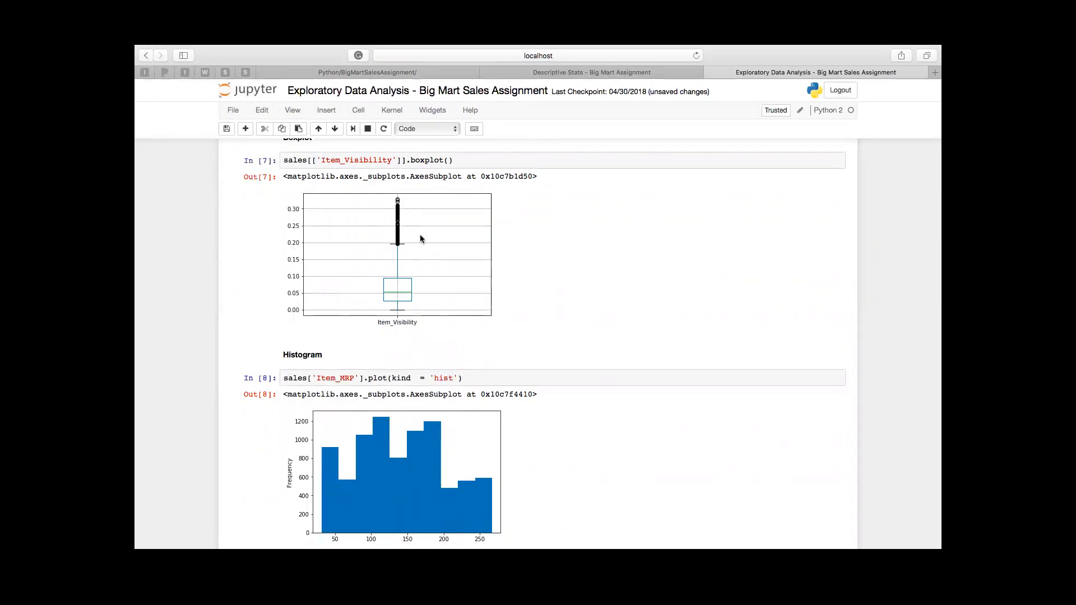
pyautogui.scroll(-5, 421, 239)
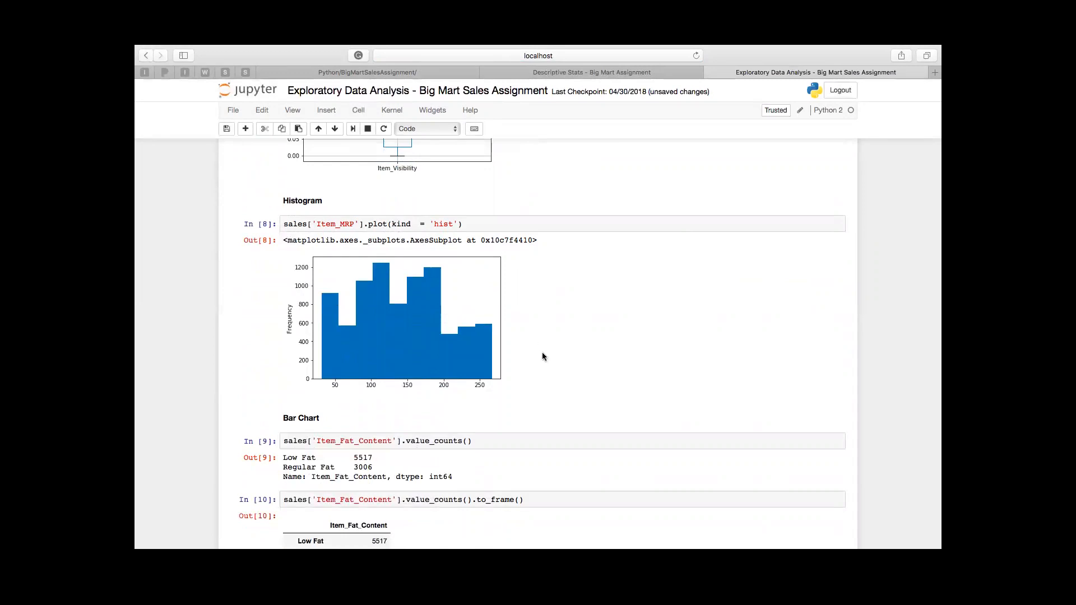
pyautogui.scroll(-5, 542, 355)
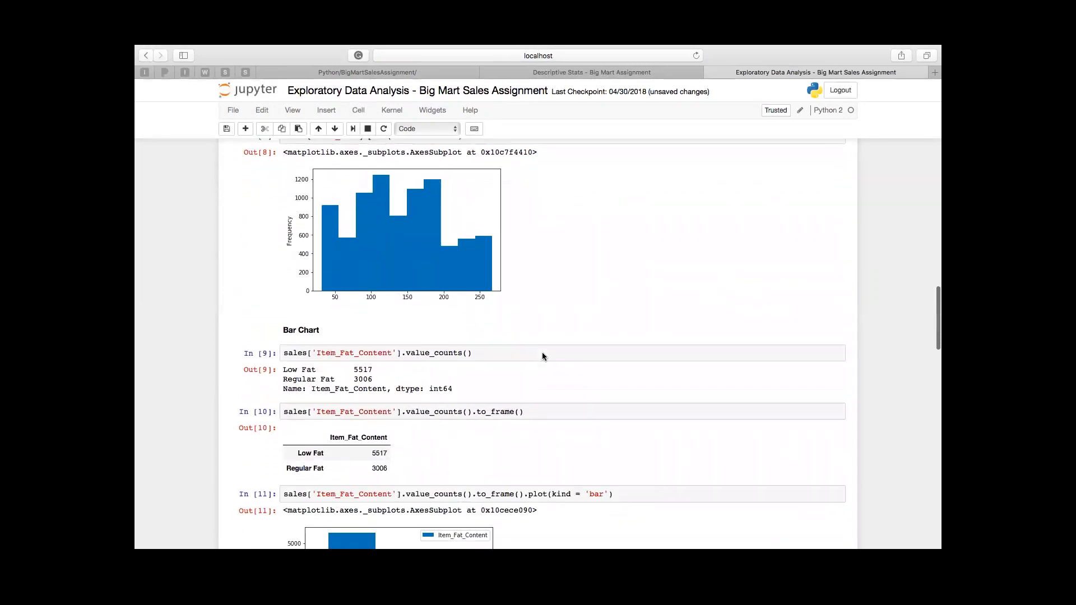
pyautogui.scroll(-3, 542, 356)
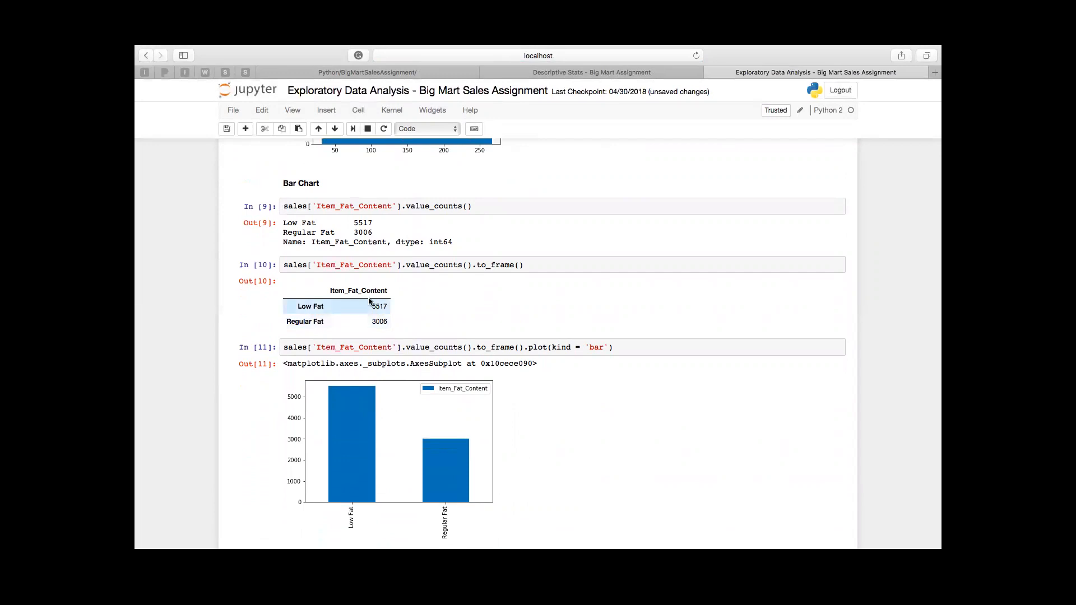
pyautogui.scroll(-4, 468, 430)
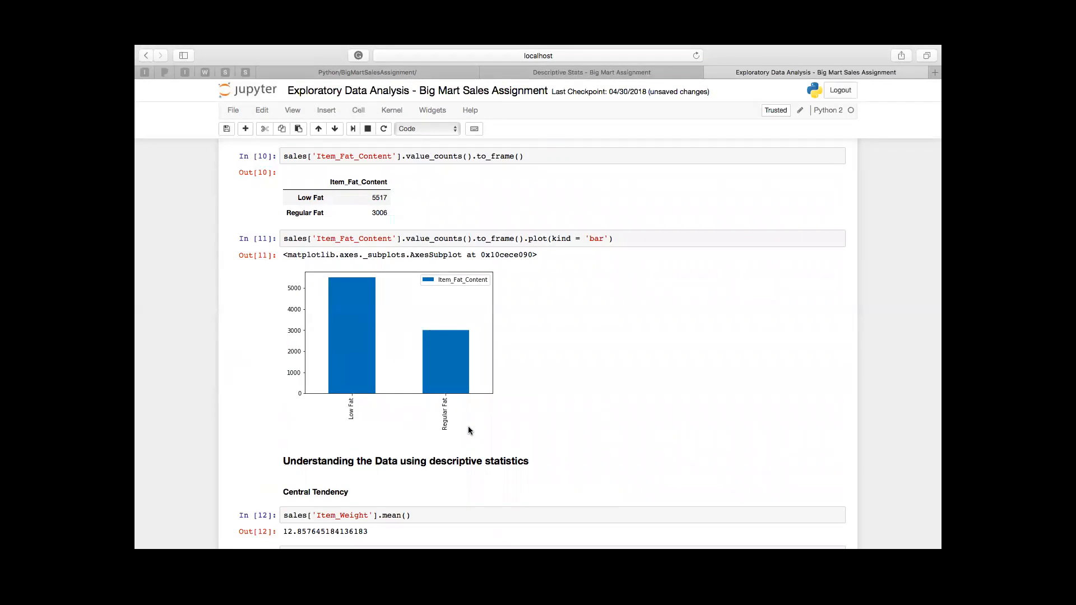
# Step: Examine the central tendency, Item Fat Content and Item MRP, Item Type, and Outlet Establishment Year and Outlet Type sections
pyautogui.scroll(-8, 469, 430)
pyautogui.scroll(-3, 468, 430)
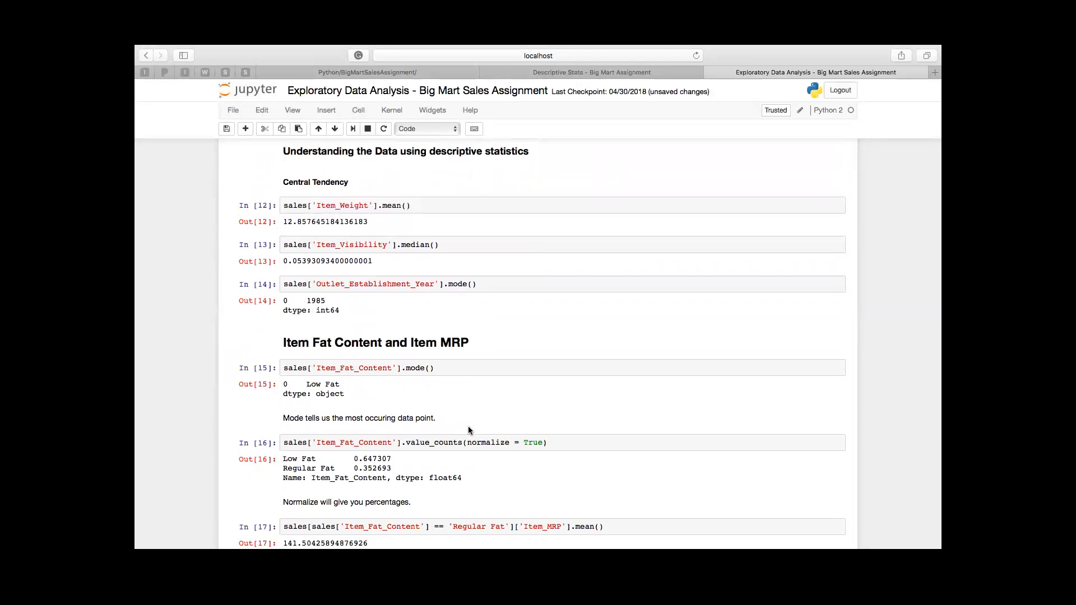
pyautogui.scroll(-4, 469, 430)
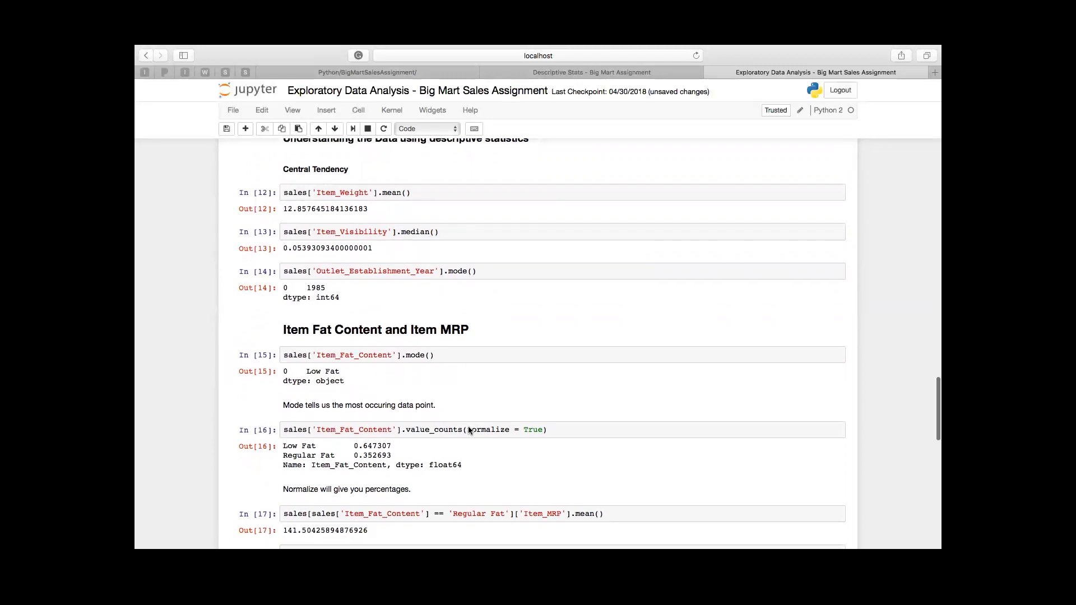
pyautogui.scroll(-1, 469, 426)
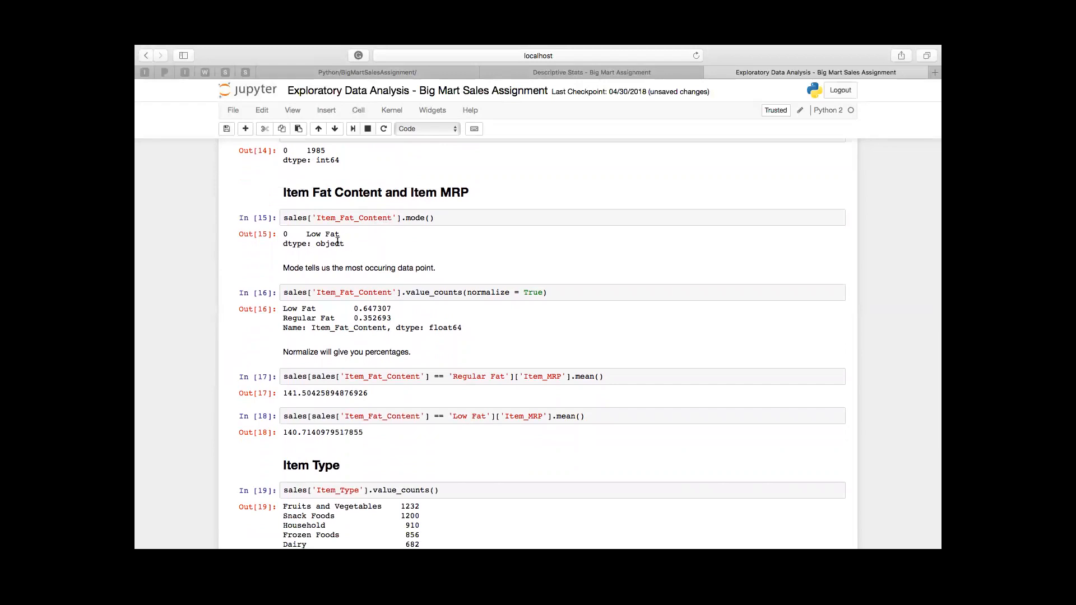
pyautogui.scroll(-3, 456, 355)
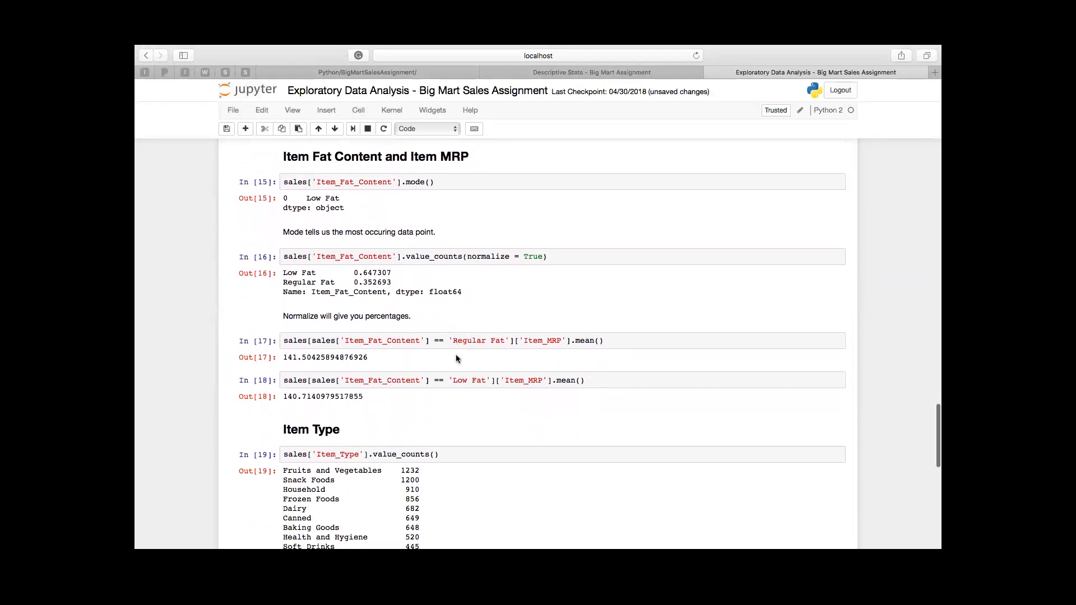
pyautogui.scroll(-1, 456, 358)
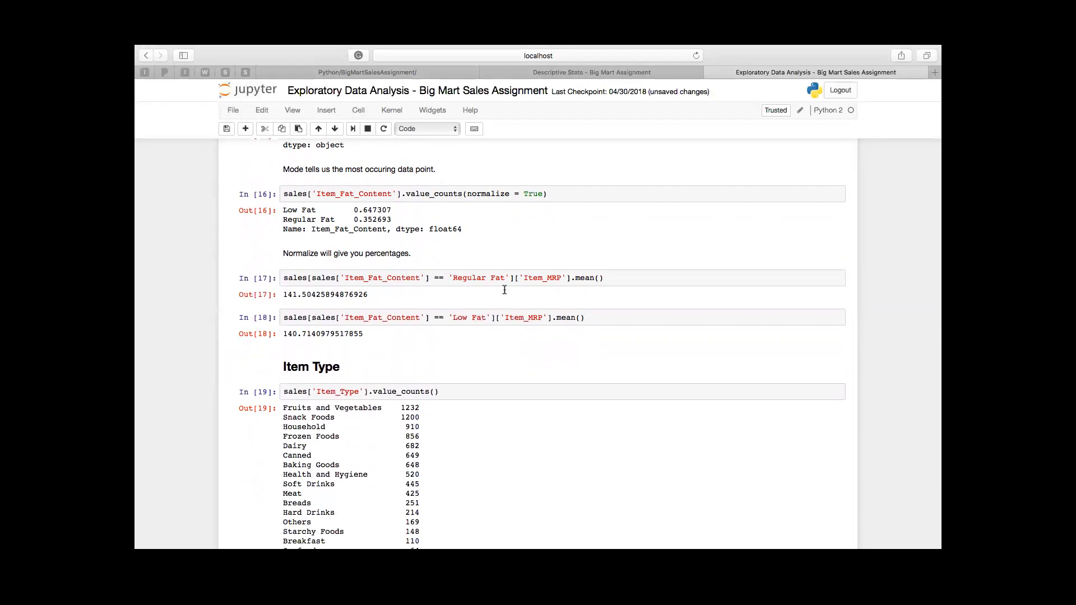
pyautogui.scroll(-2, 523, 365)
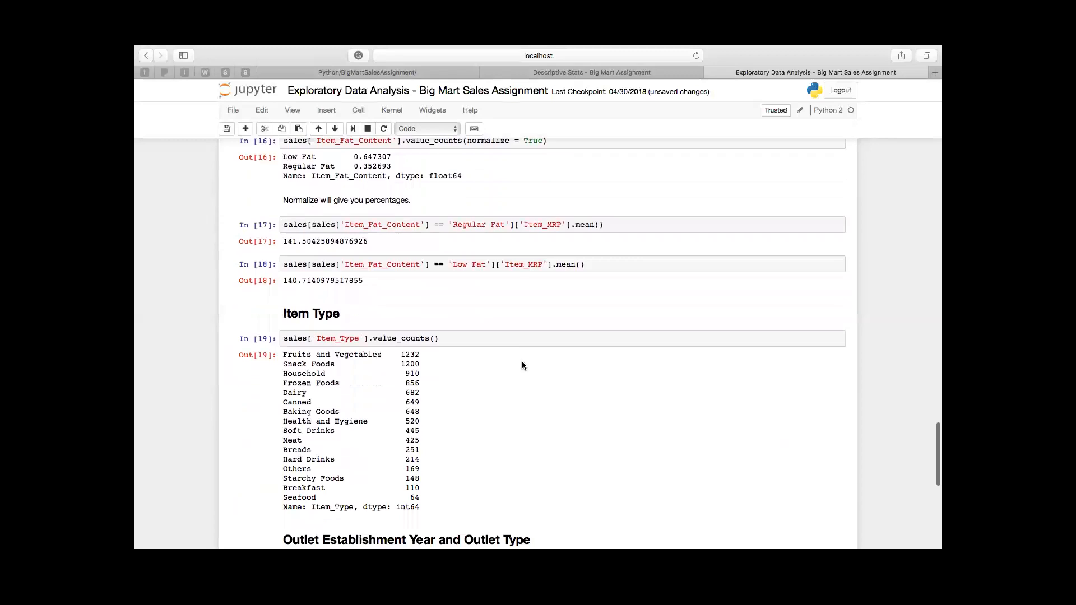
pyautogui.scroll(-5, 475, 368)
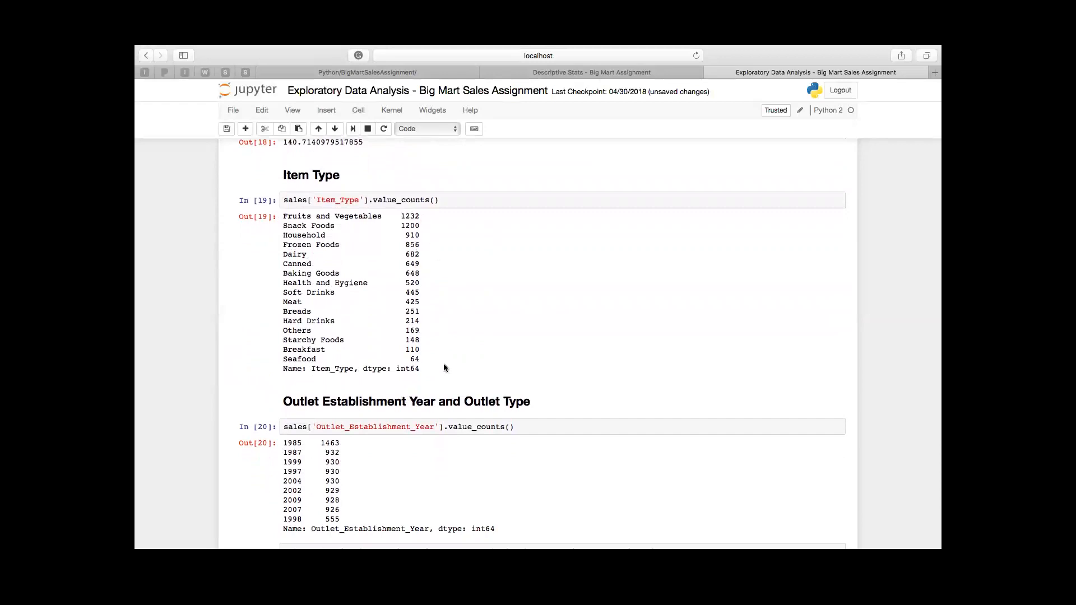
pyautogui.scroll(-4, 444, 368)
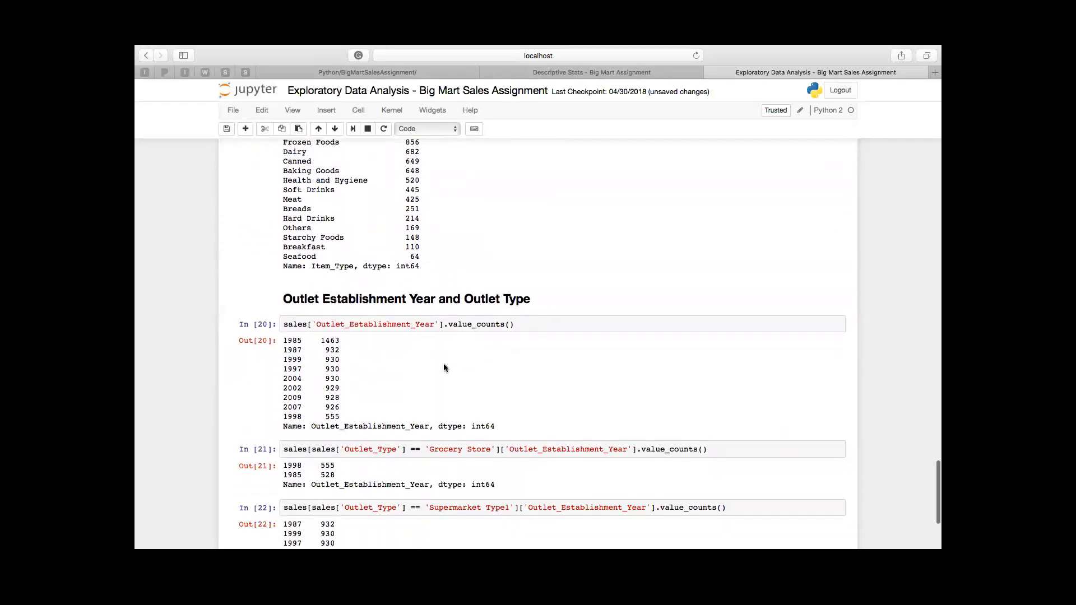
pyautogui.scroll(-2, 444, 367)
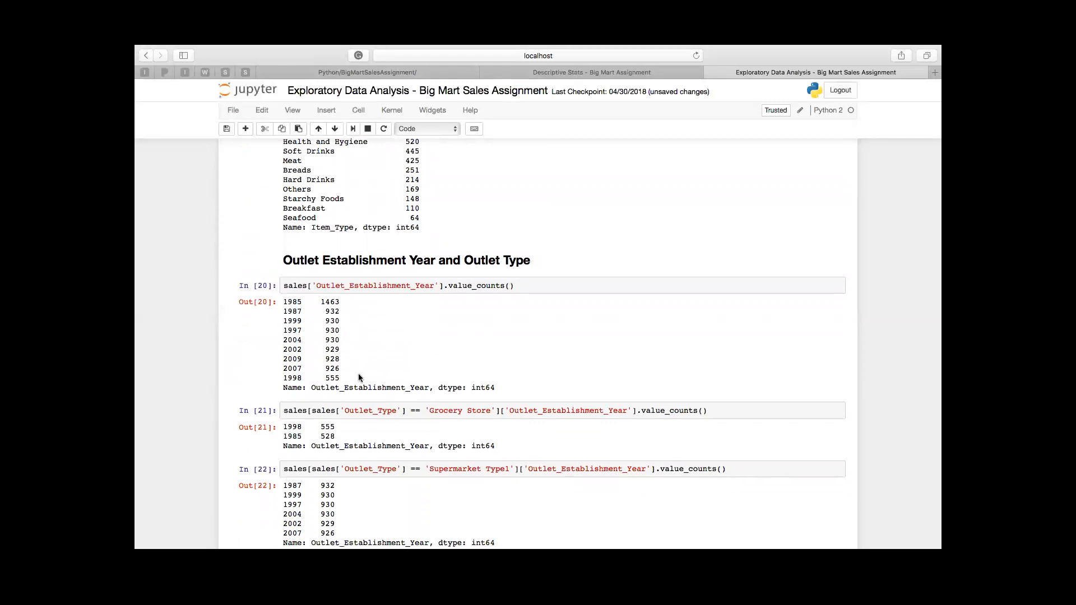
pyautogui.scroll(-5, 359, 379)
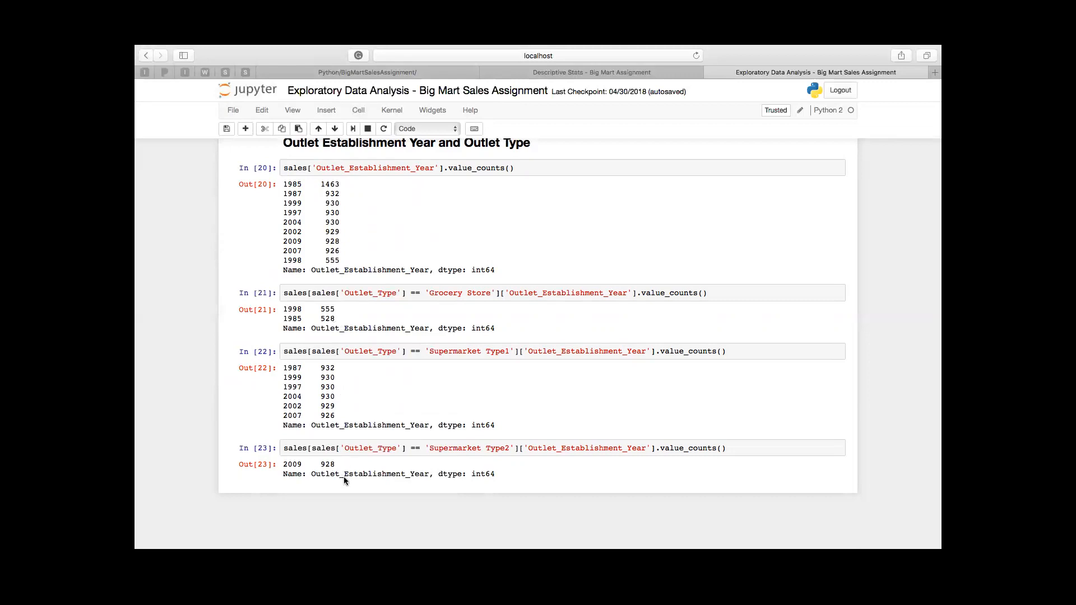
# Step: Open the Z- Test of hypothesis Two Sample - Big Mart Assignment notebook from the BigMartSalesAssignment folder and run all its cells
pyautogui.click(396, 72)
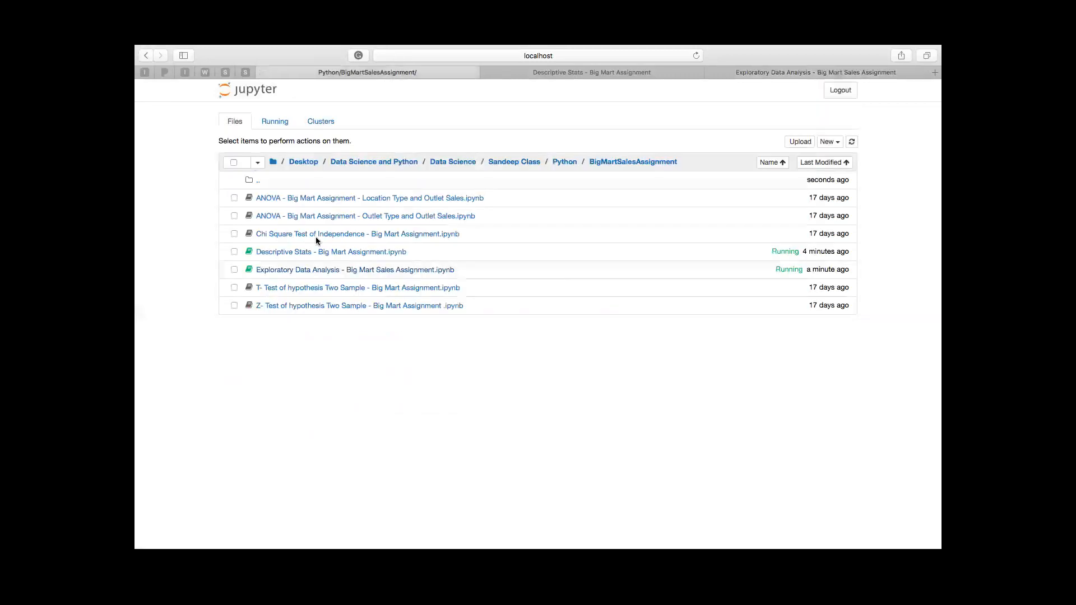
pyautogui.click(314, 306)
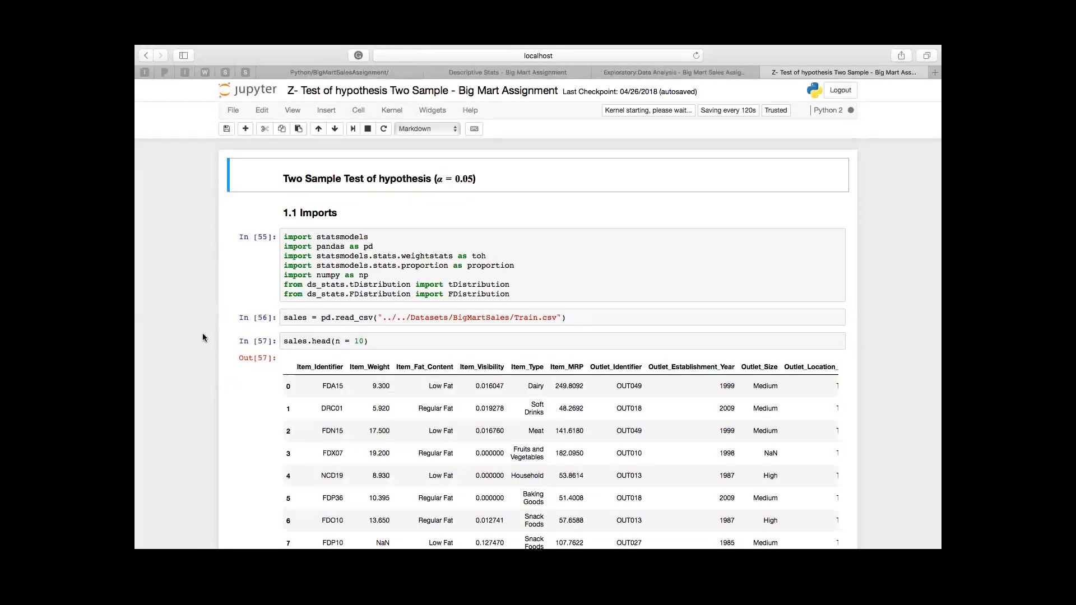
pyautogui.click(359, 110)
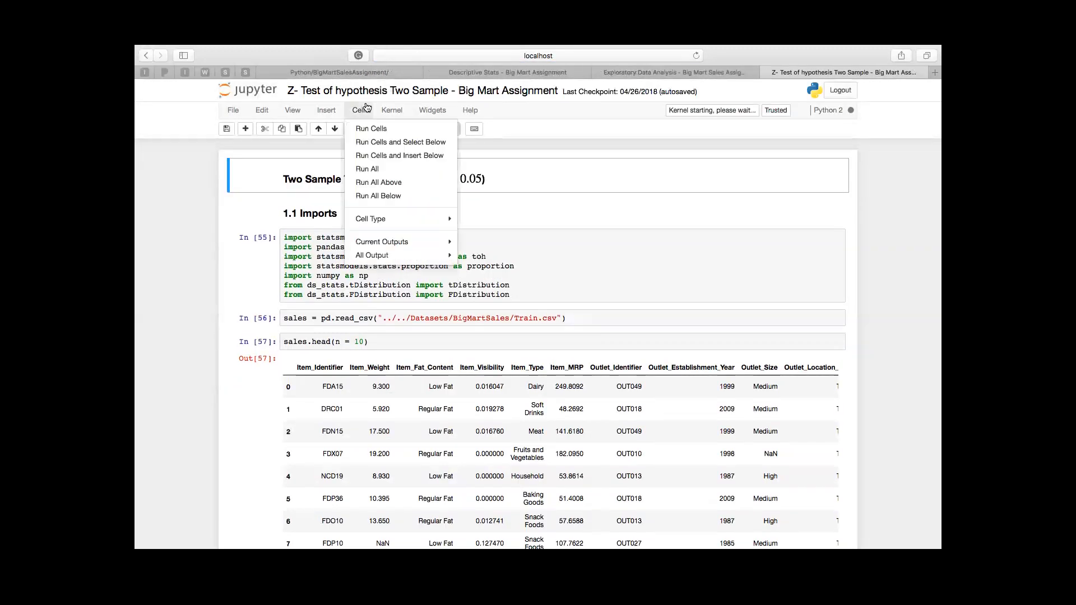
pyautogui.click(389, 170)
# Step: Examine the z-test notebook's imports, data preview, formula, hypotheses, low fat and regular fat sales comparison, and results cell
pyautogui.scroll(5, 408, 216)
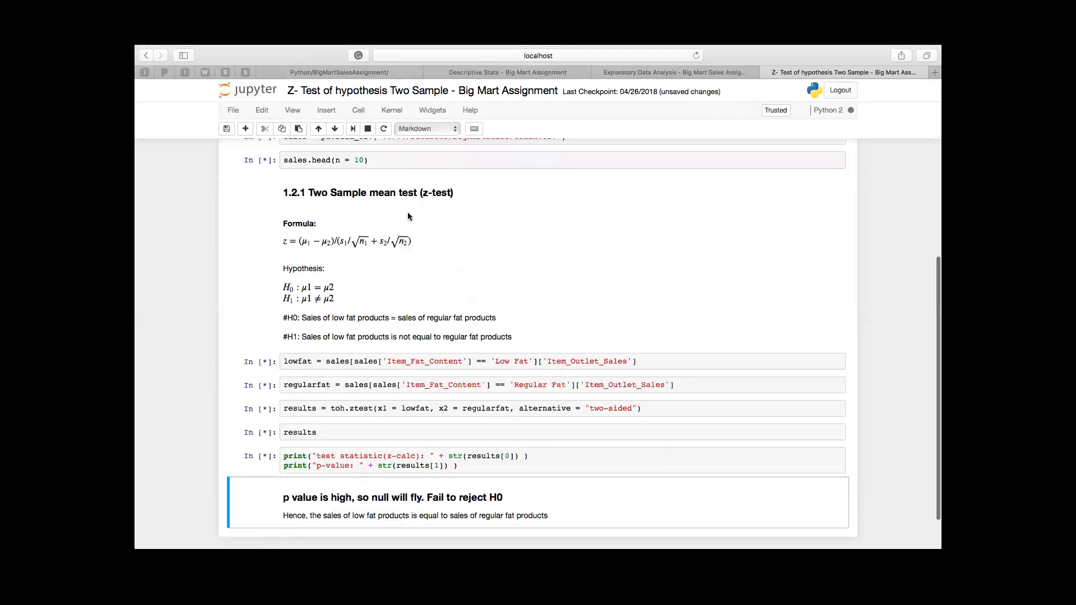
pyautogui.scroll(-5, 414, 229)
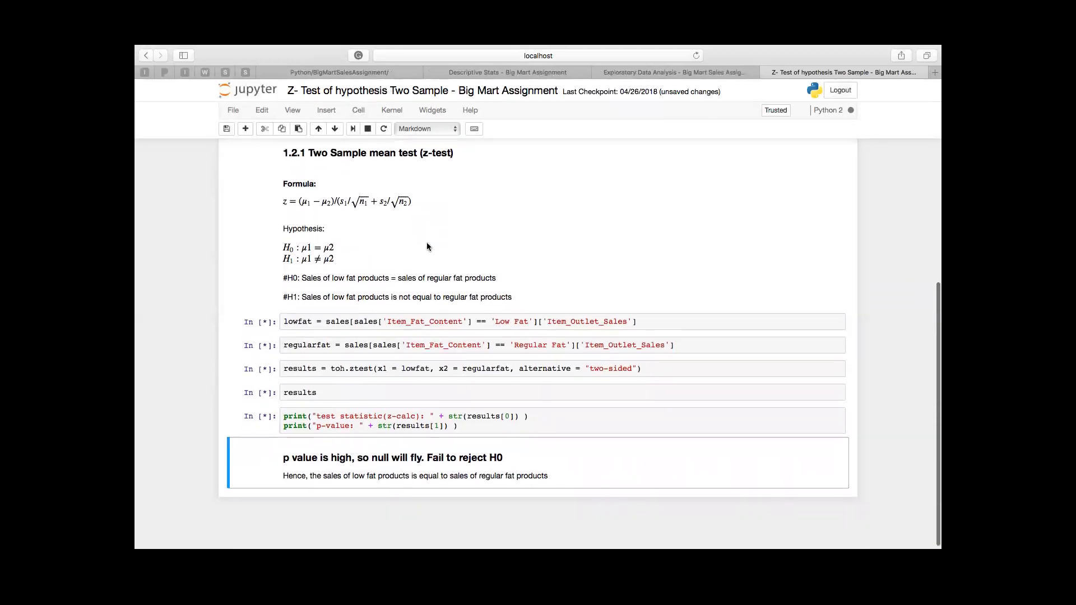
pyautogui.scroll(4, 426, 243)
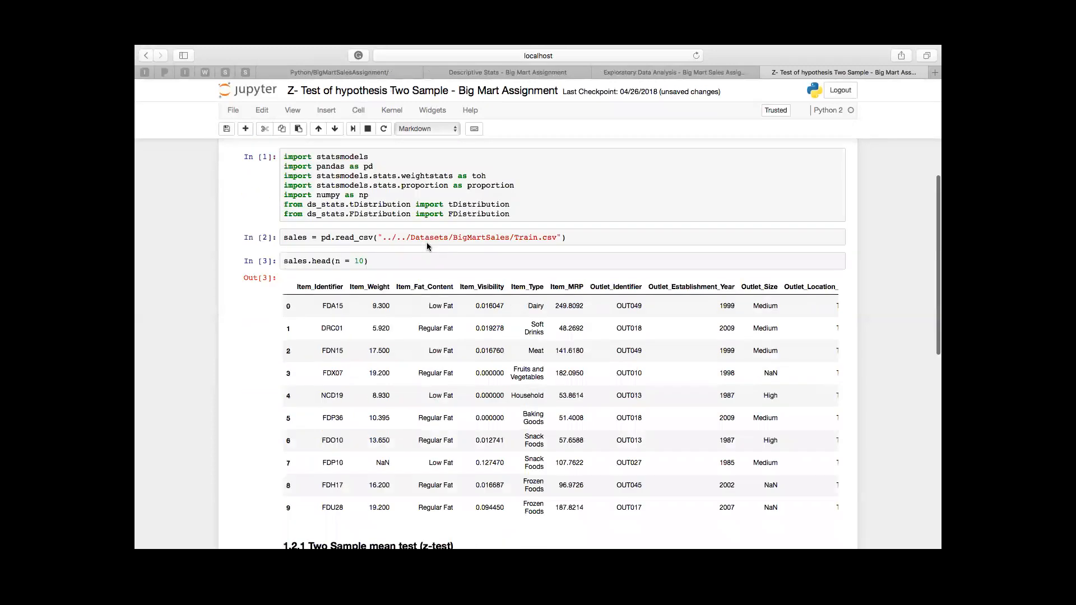
pyautogui.scroll(-3, 427, 244)
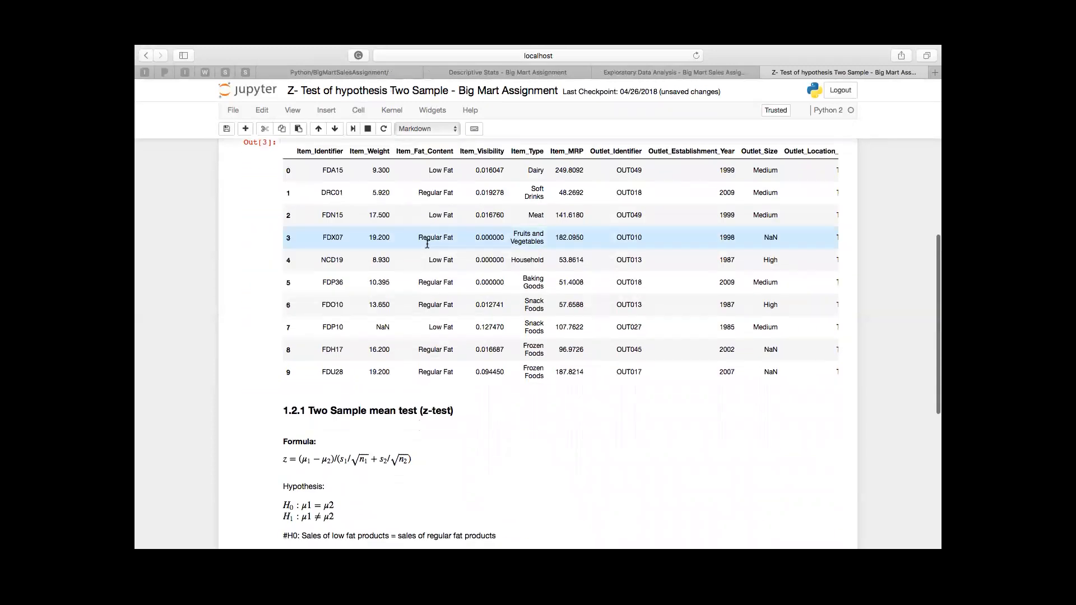
pyautogui.scroll(4, 427, 243)
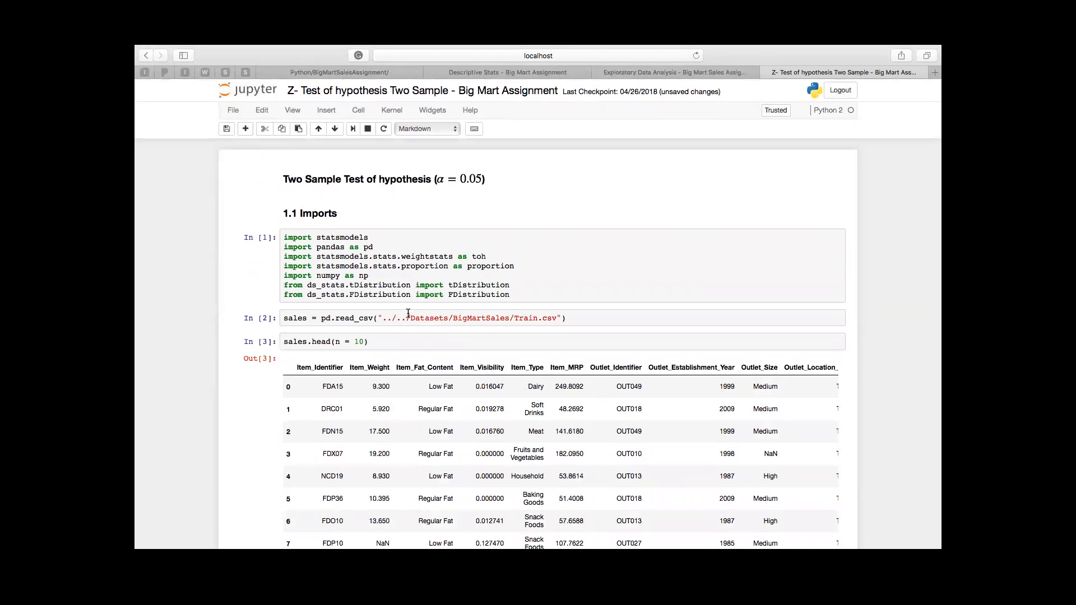
pyautogui.scroll(-1, 408, 314)
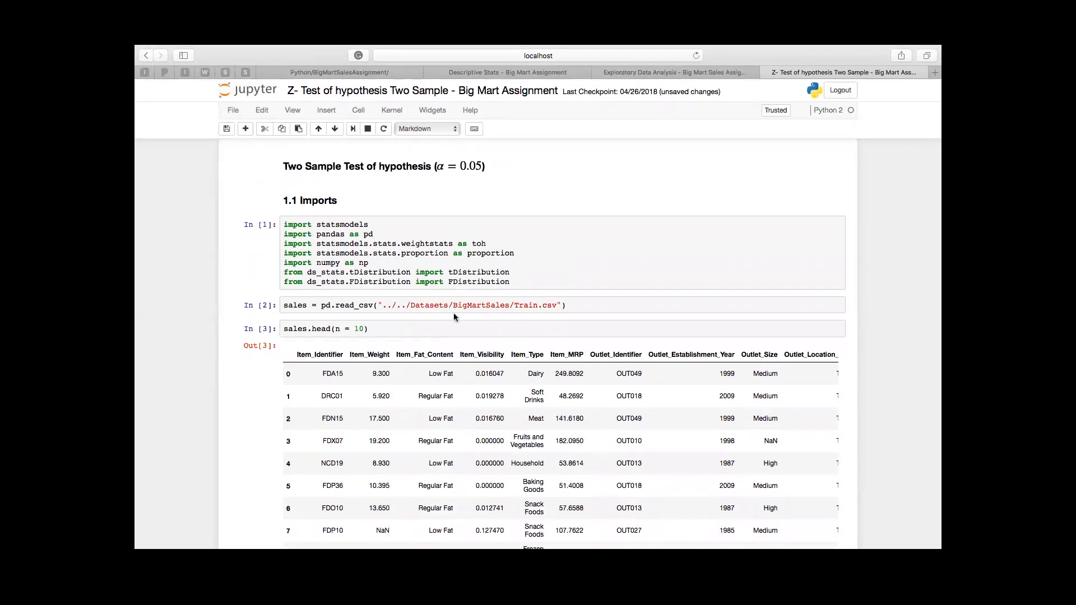
pyautogui.scroll(-5, 452, 315)
pyautogui.scroll(-4, 452, 317)
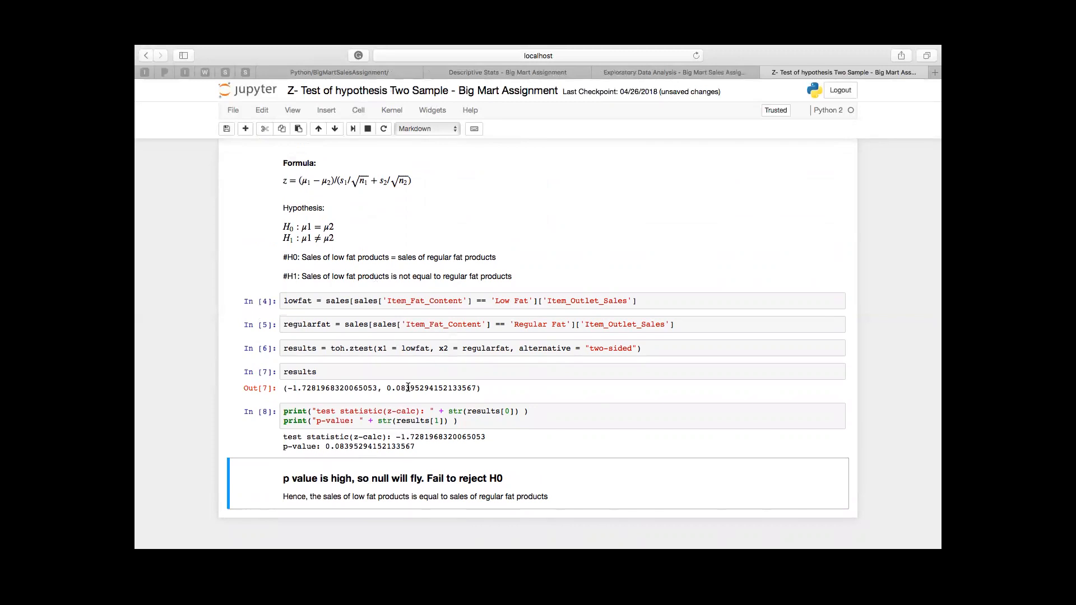
pyautogui.scroll(-1, 408, 387)
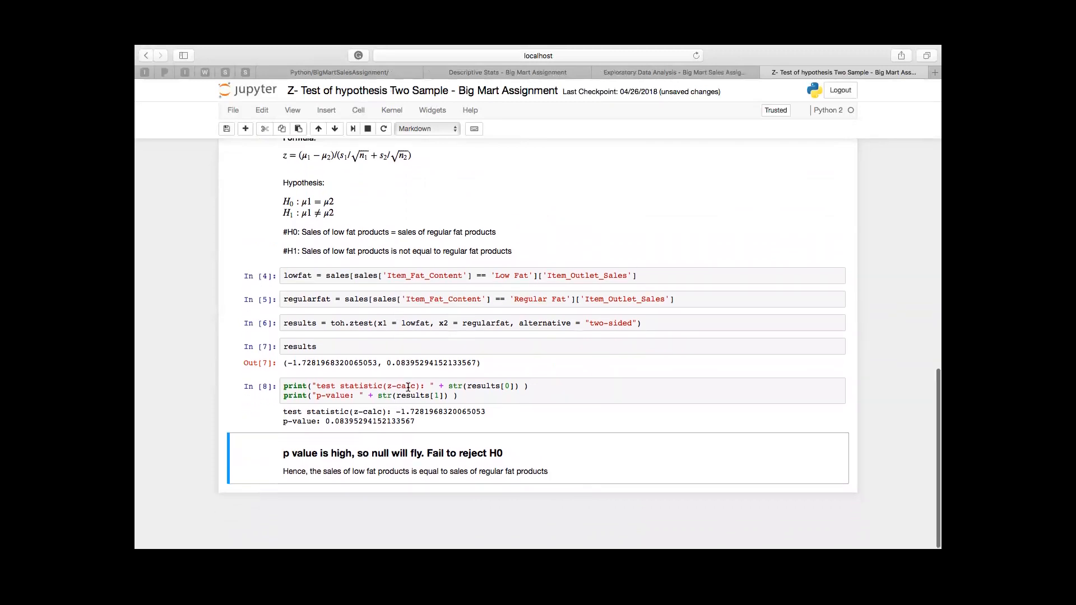
pyautogui.click(356, 352)
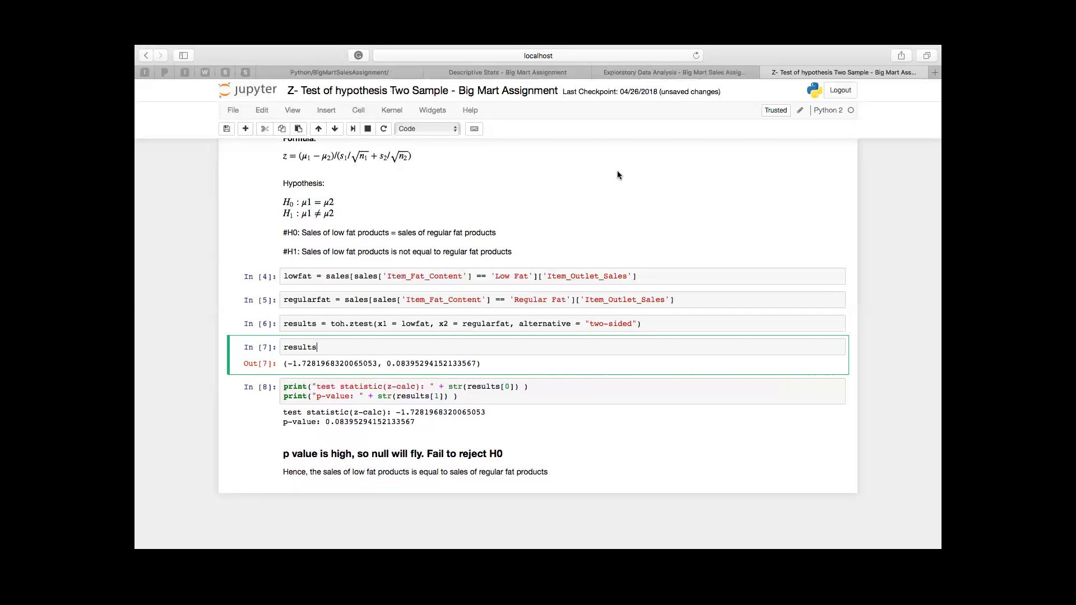
# Step: Open the T- Test of hypothesis Two Sample - Big Mart Assignment notebook from the BigMartSalesAssignment folder and run all its cells
pyautogui.click(375, 71)
pyautogui.click(331, 288)
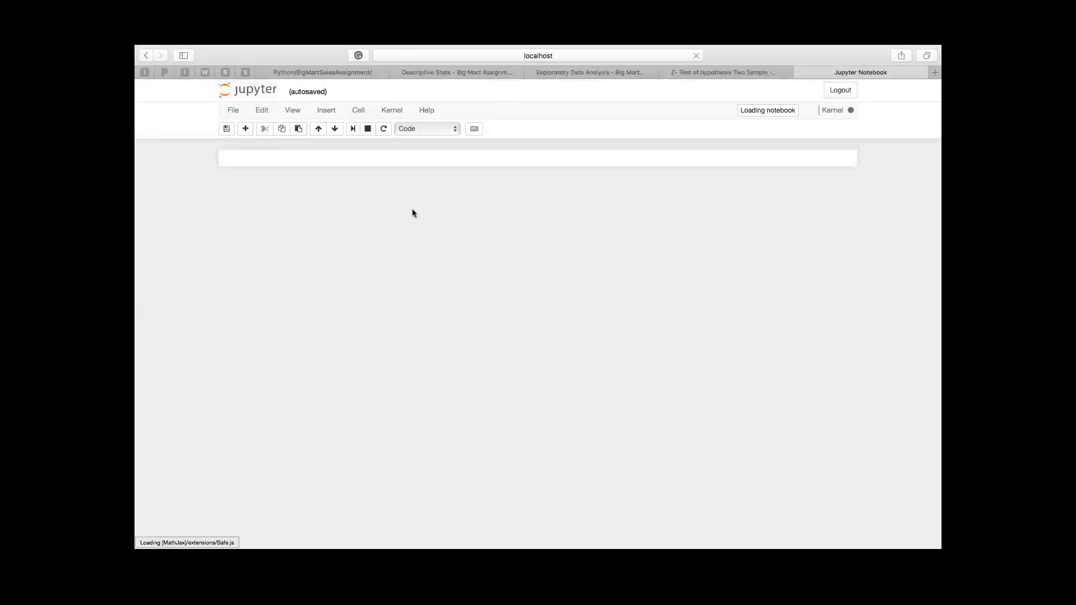
pyautogui.click(374, 224)
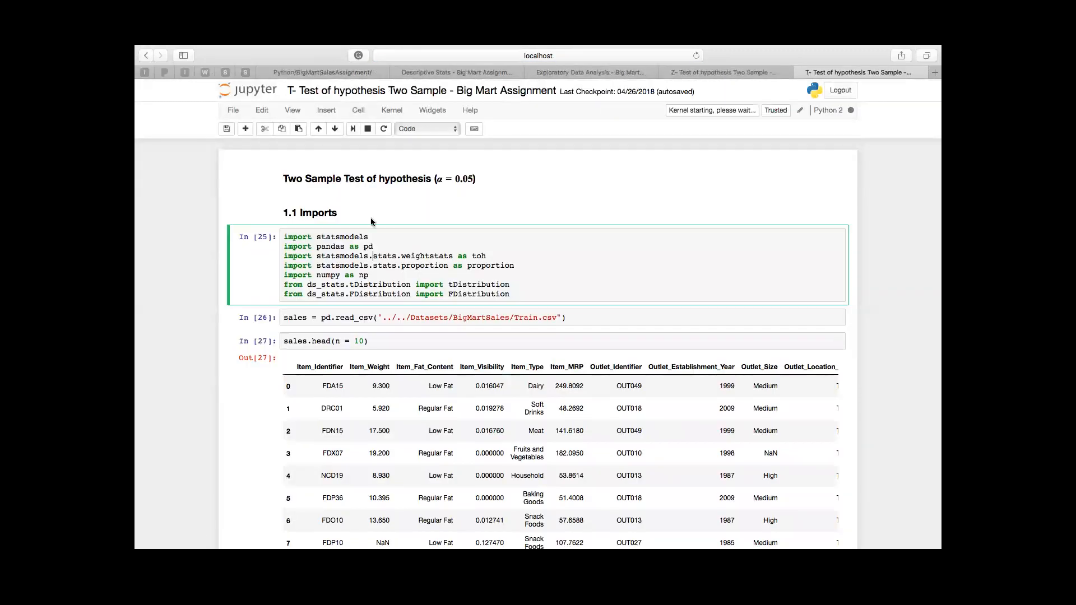
pyautogui.click(358, 110)
pyautogui.click(376, 169)
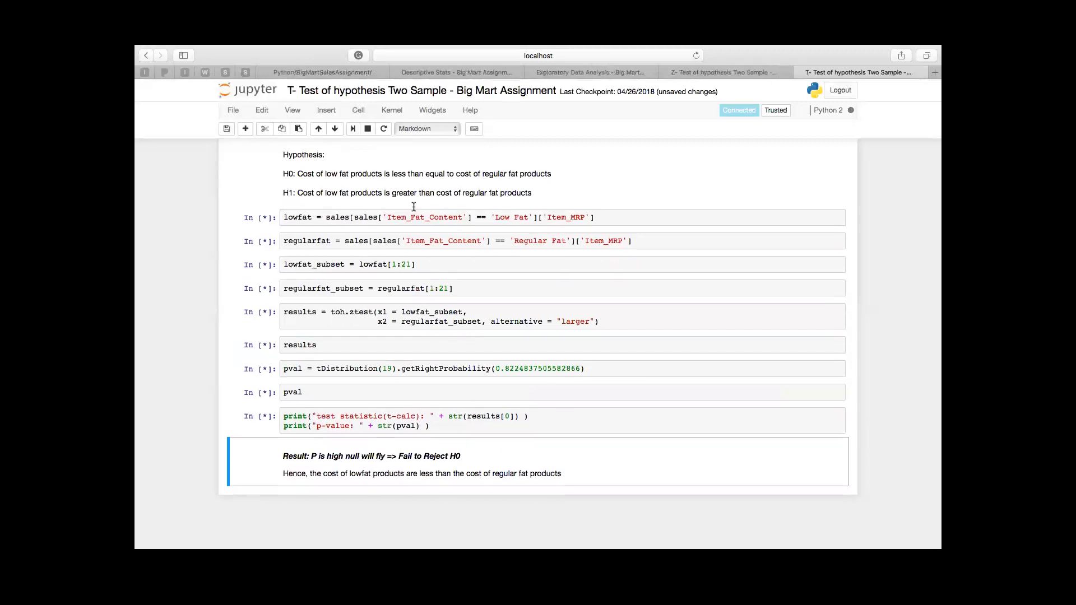
pyautogui.scroll(15, 415, 211)
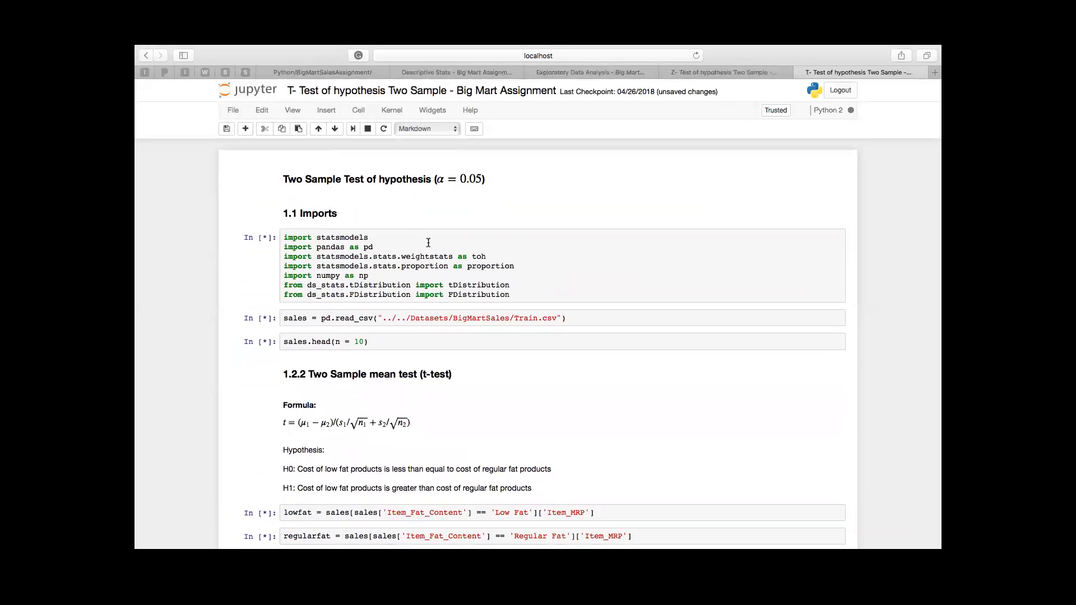
# Step: Examine the t-test notebook's data preview, hypotheses, low fat and regular fat price subsets, p-value calculation, and concluding result
pyautogui.scroll(-10, 455, 298)
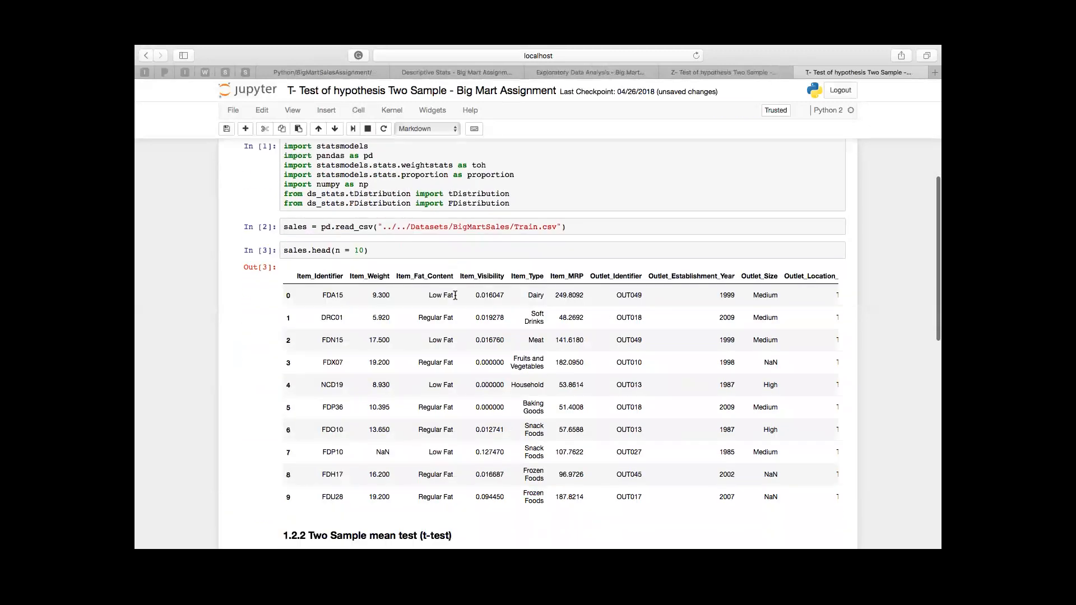
pyautogui.scroll(-10, 459, 386)
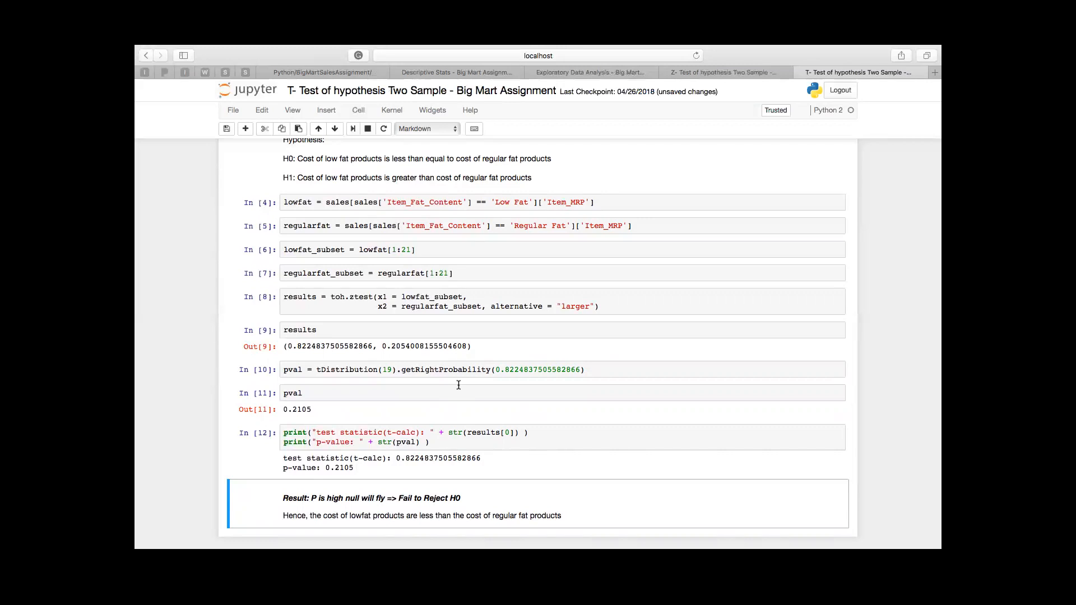
pyautogui.scroll(-2, 458, 385)
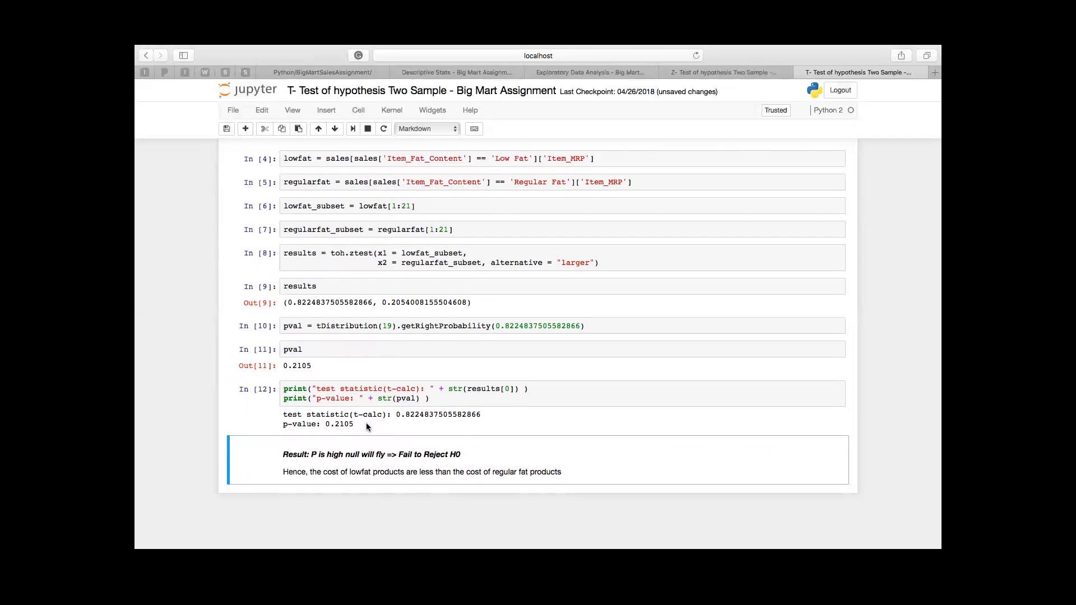
pyautogui.scroll(2, 366, 427)
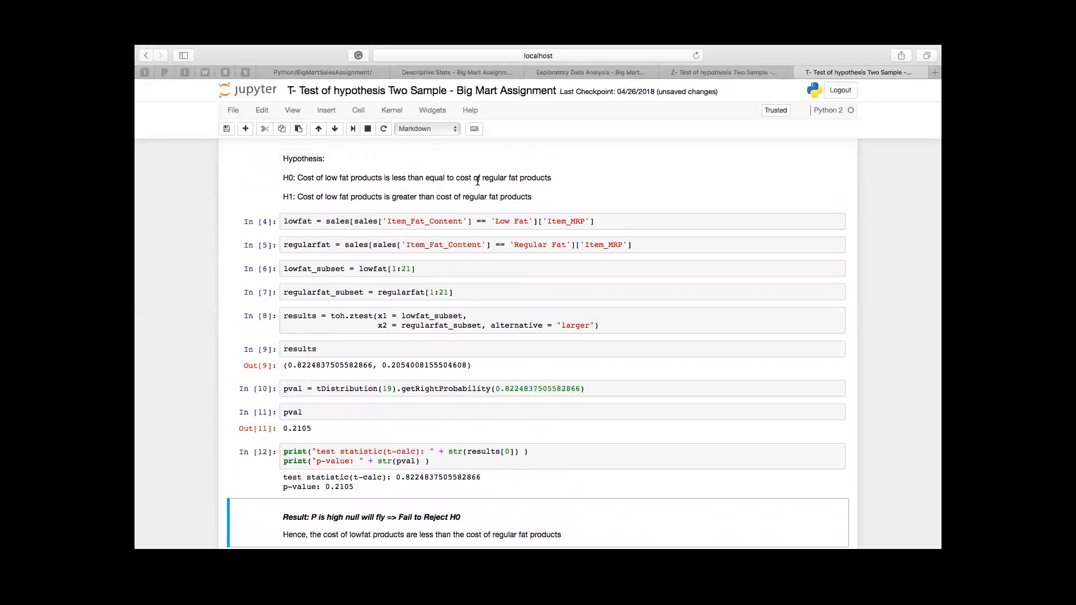
pyautogui.scroll(-2, 490, 243)
pyautogui.click(405, 266)
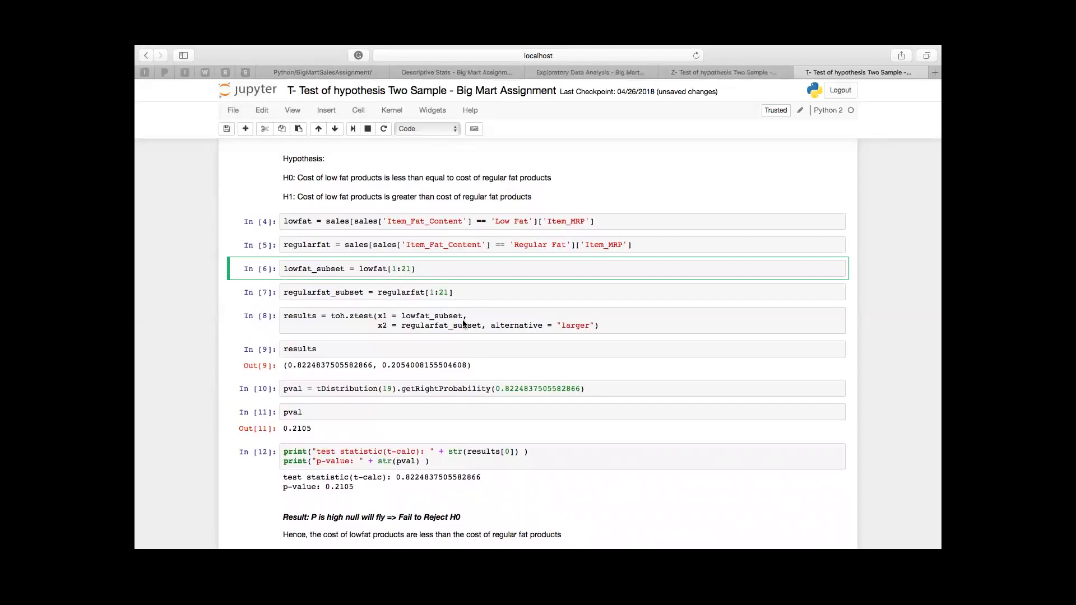
pyautogui.scroll(-1, 473, 335)
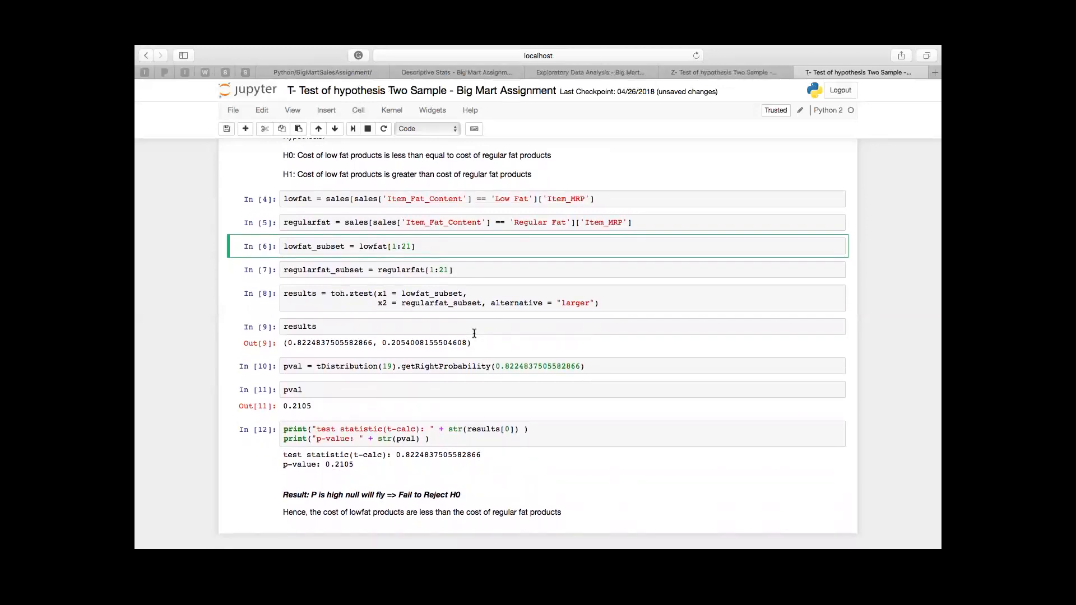
pyautogui.click(317, 73)
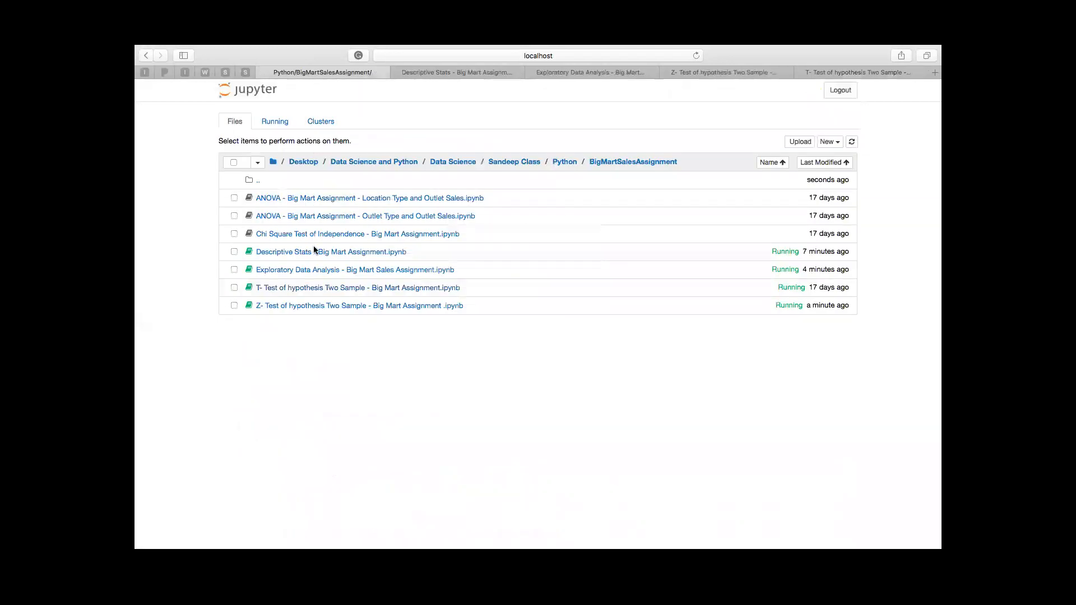
pyautogui.click(891, 72)
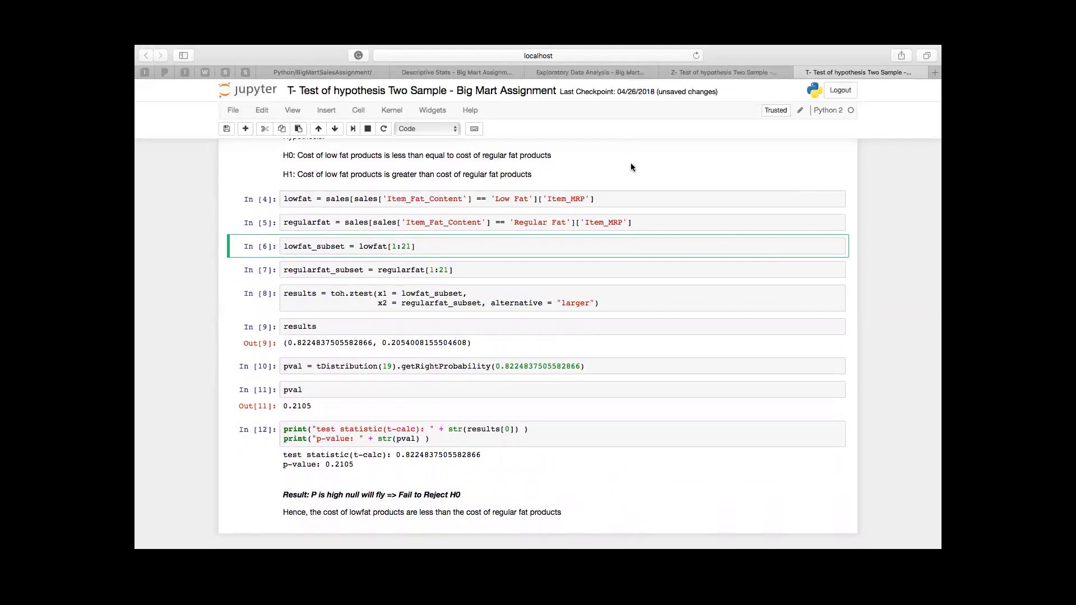
pyautogui.scroll(-1, 630, 163)
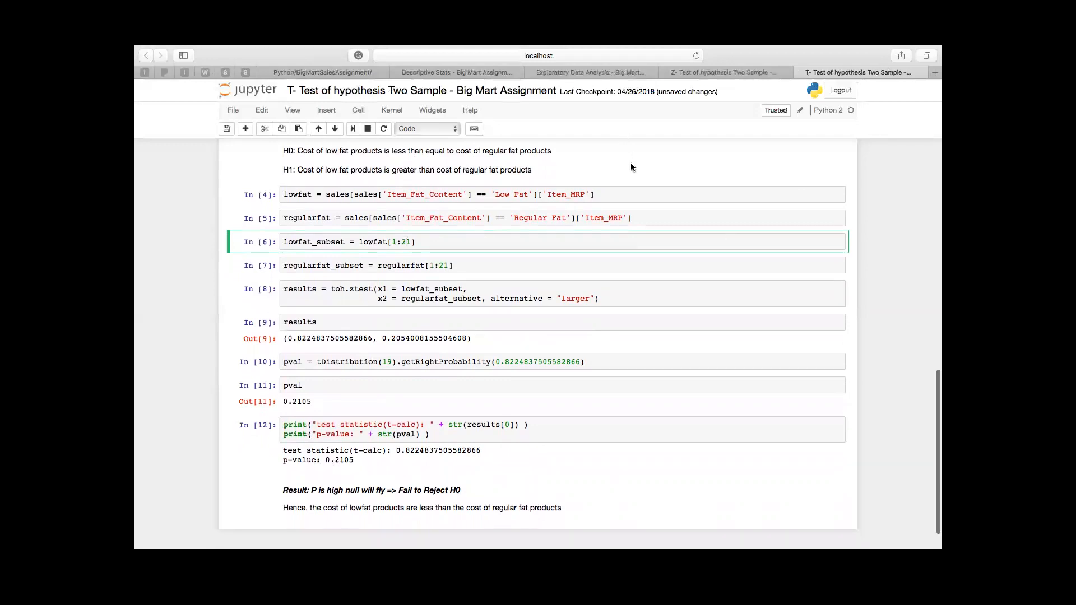
# Step: Open the Chi Square Test of Independence - Big Mart Assignment notebook from the BigMartSalesAssignment folder and run all its cells
pyautogui.click(355, 71)
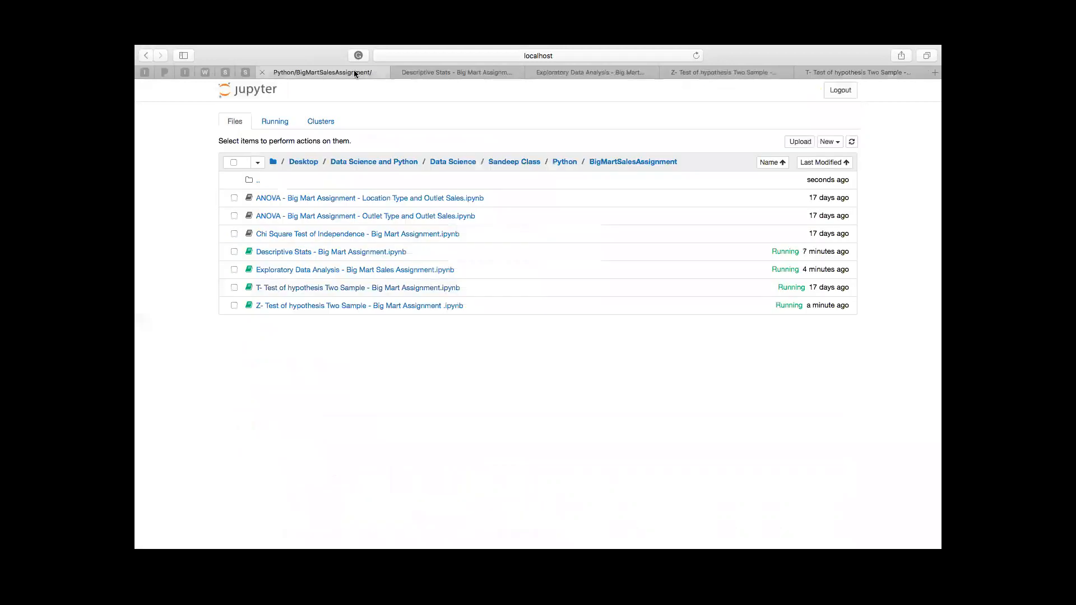
pyautogui.click(332, 234)
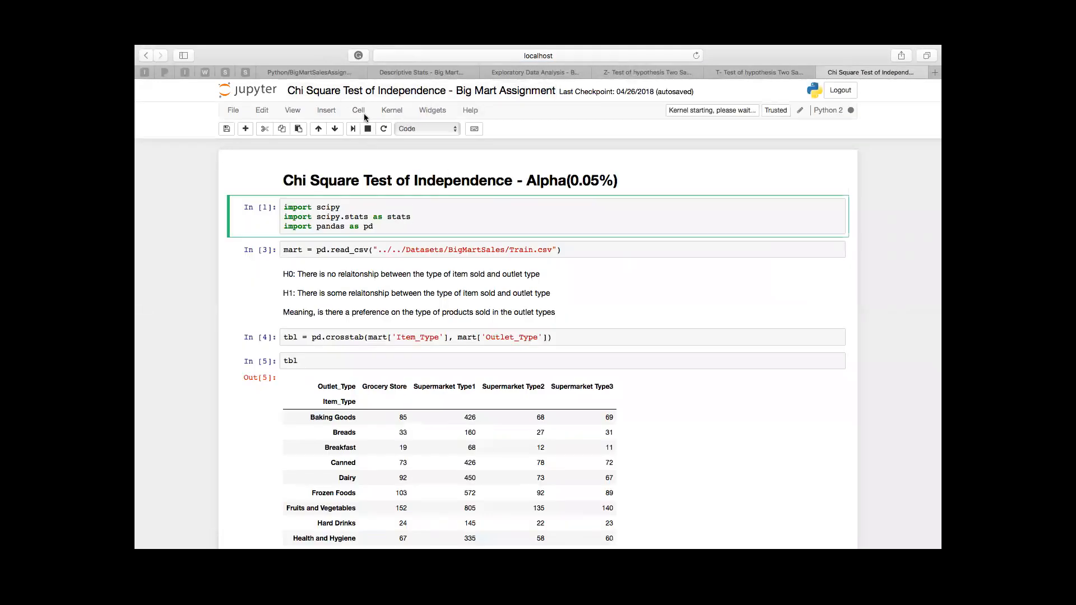
pyautogui.click(363, 113)
pyautogui.click(384, 170)
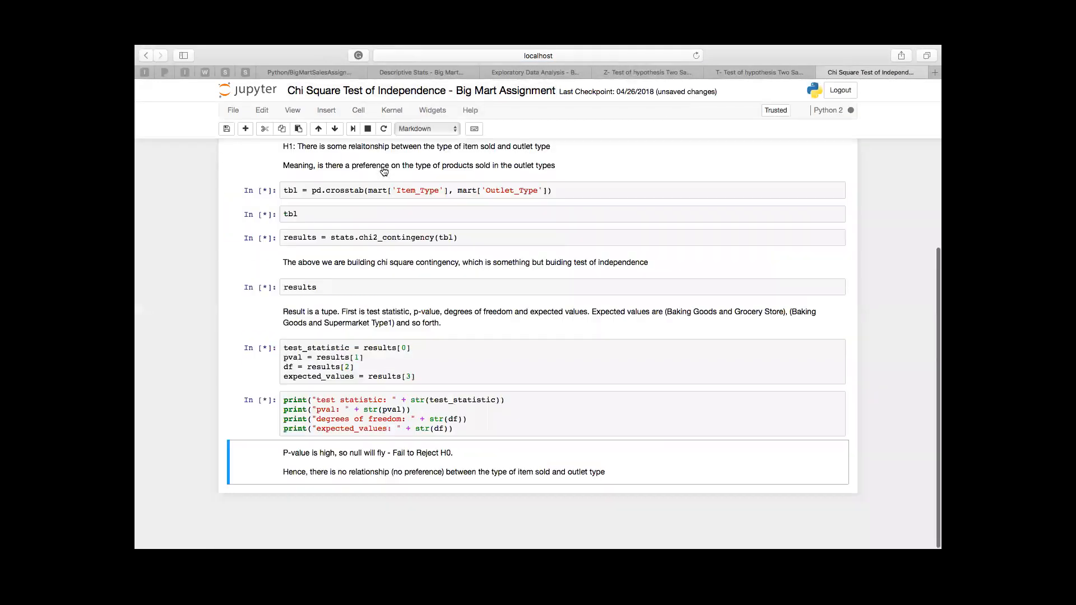
# Step: Examine the chi-square notebook's hypotheses, item type by outlet type crosstab, contingency results, printed test values, and conclusion
pyautogui.scroll(15, 445, 192)
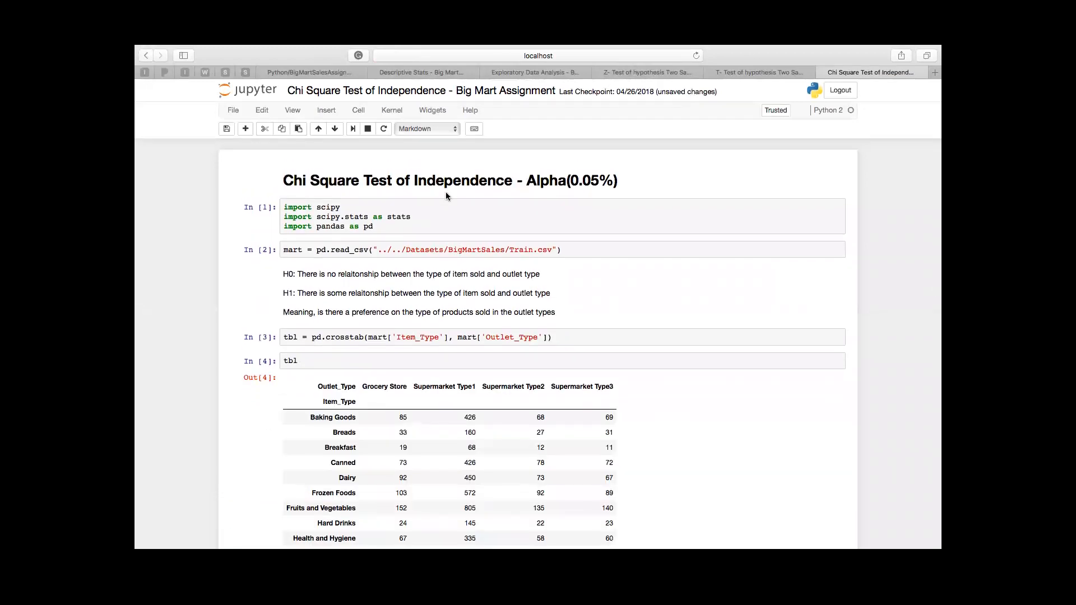
pyautogui.scroll(-2, 466, 303)
pyautogui.scroll(2, 465, 303)
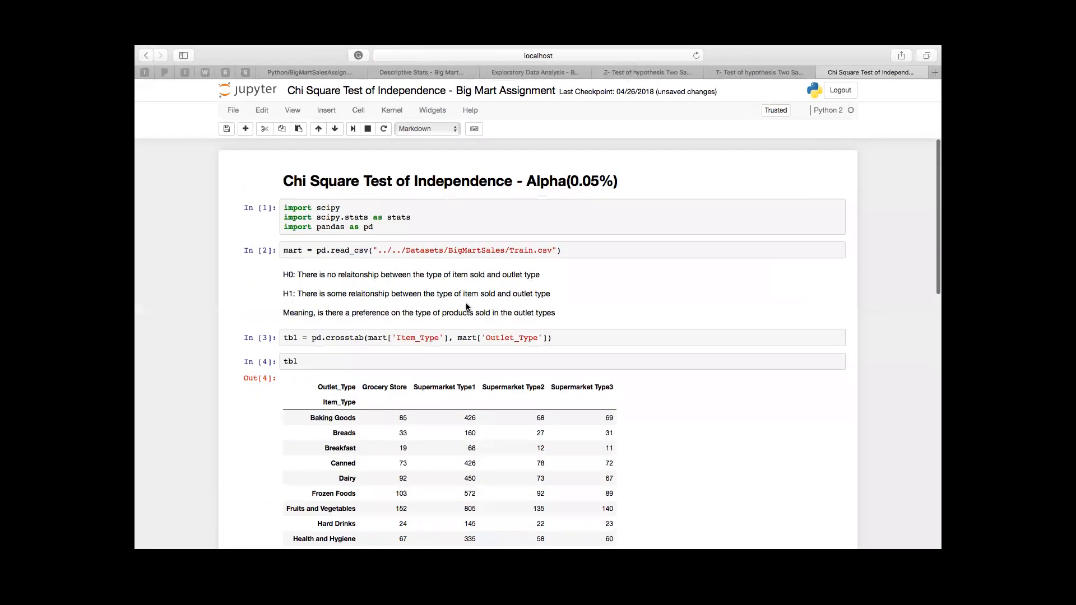
pyautogui.scroll(-2, 467, 307)
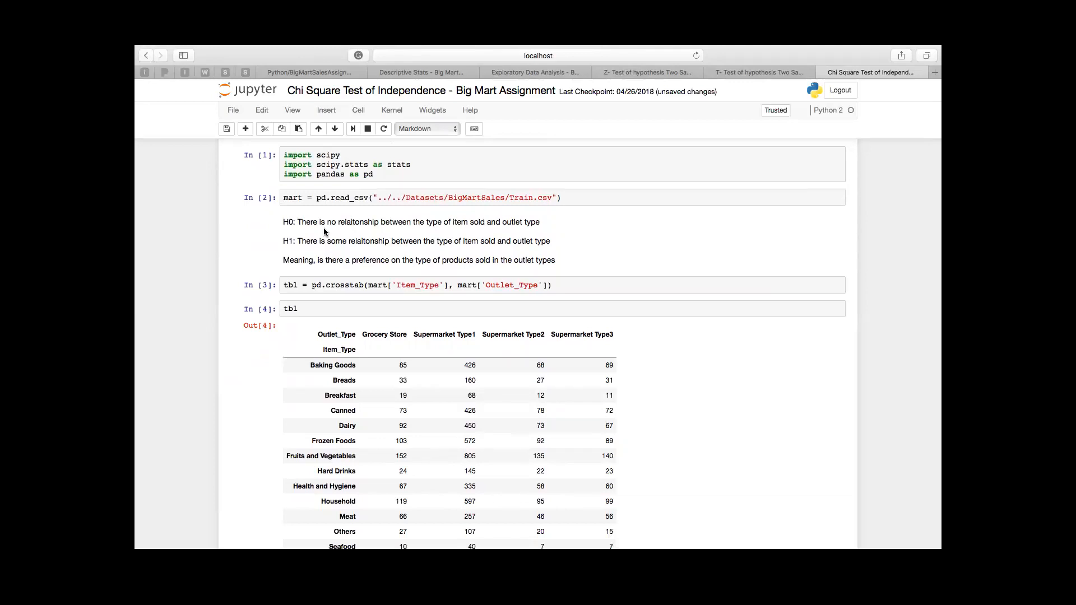
pyautogui.scroll(-2, 324, 231)
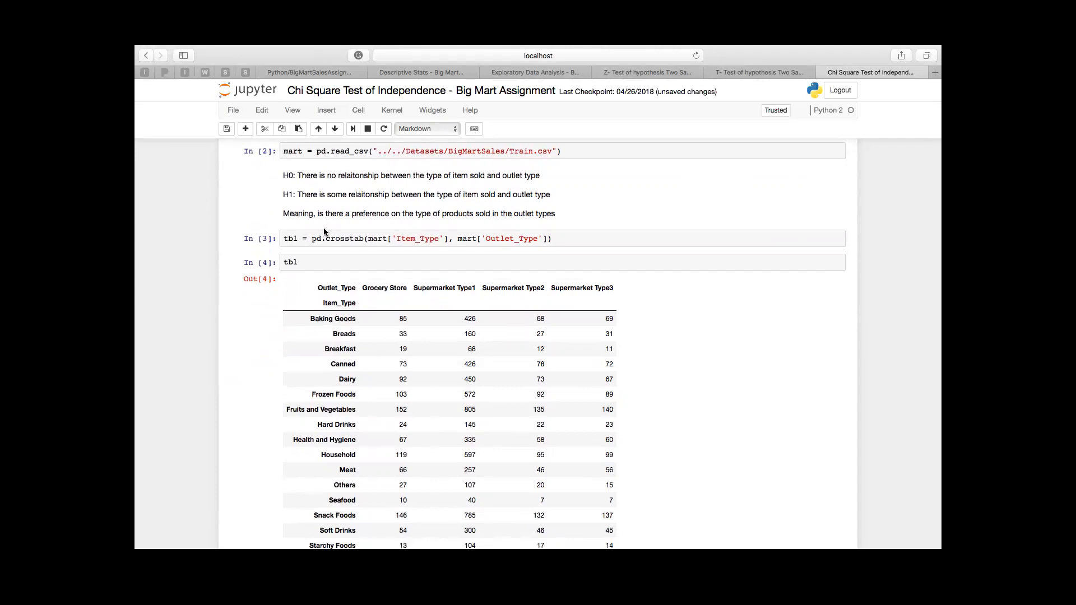
pyautogui.scroll(-5, 324, 227)
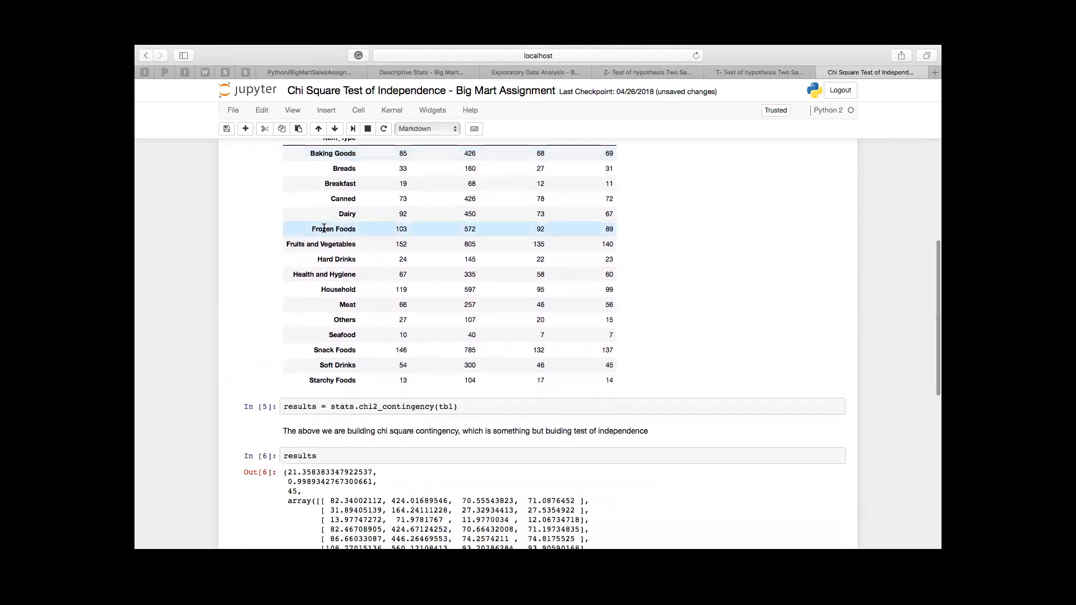
pyautogui.scroll(-8, 324, 227)
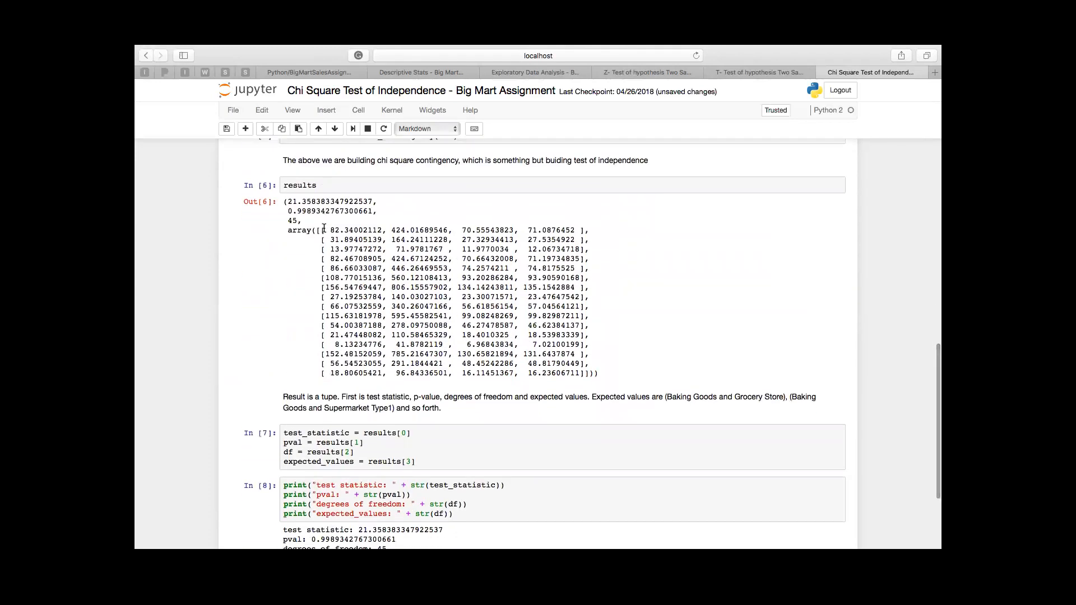
pyautogui.scroll(2, 324, 227)
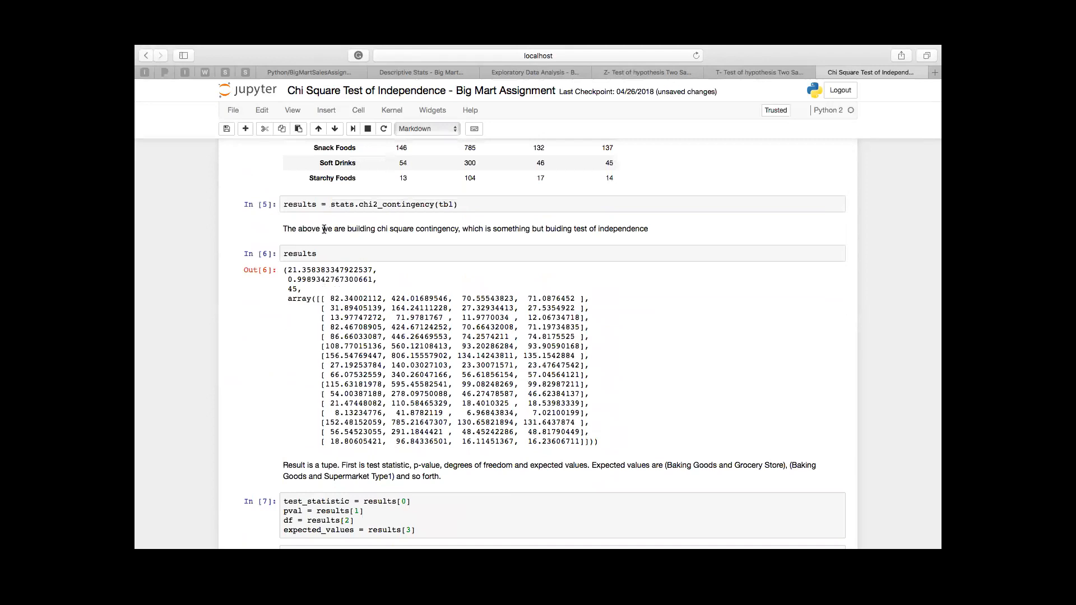
pyautogui.scroll(-6, 328, 278)
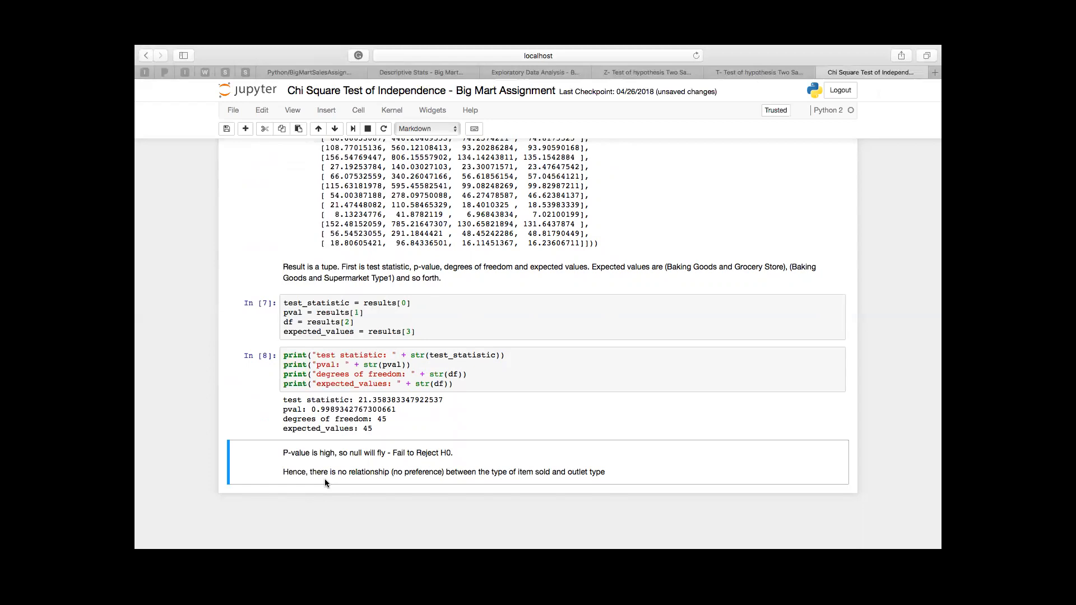
pyautogui.scroll(15, 324, 479)
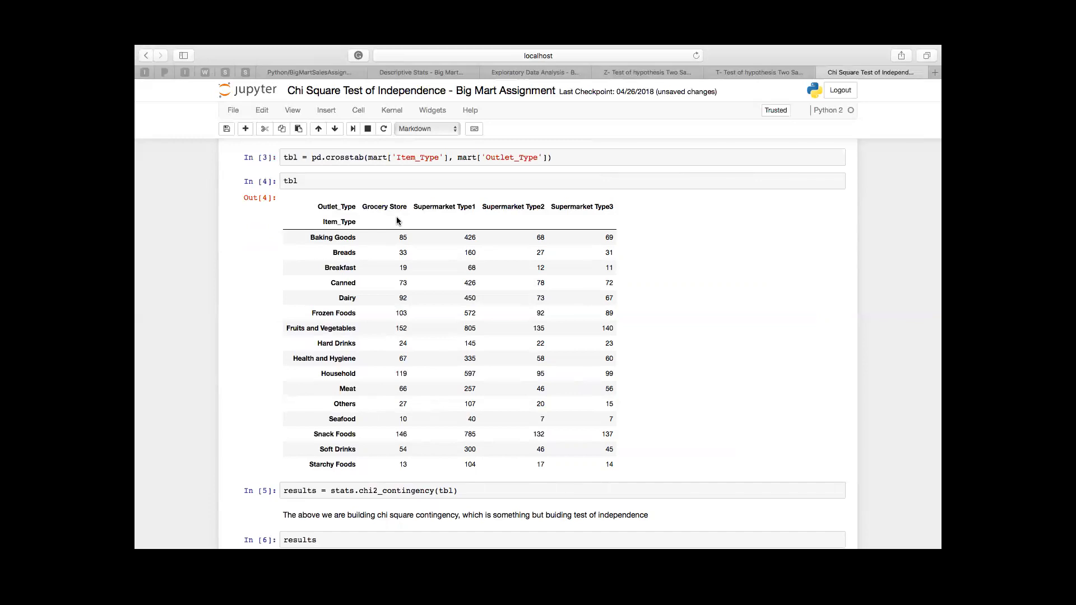
# Step: Open the ANOVA - Big Mart Assignment - Outlet Type and Outlet Sales notebook from the BigMartSalesAssignment folder and run all its cells
pyautogui.click(321, 73)
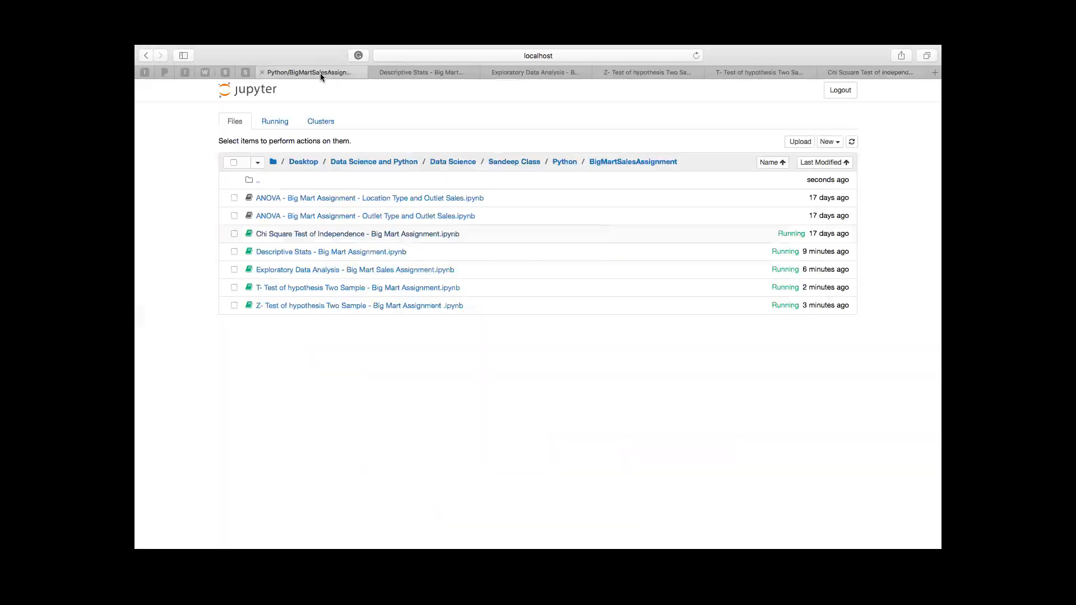
pyautogui.click(342, 216)
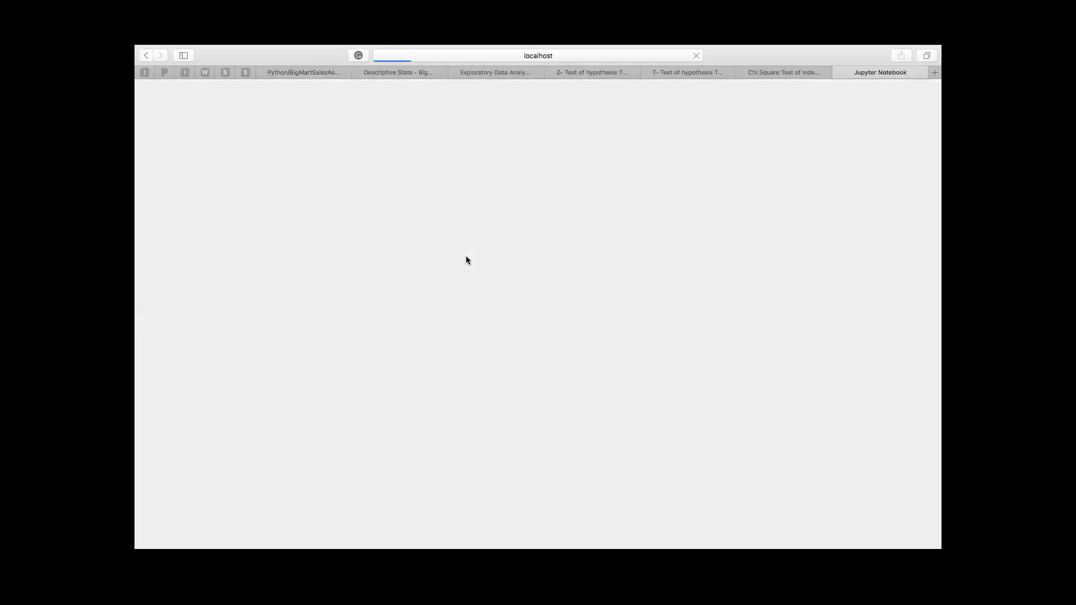
pyautogui.click(405, 240)
pyautogui.click(355, 111)
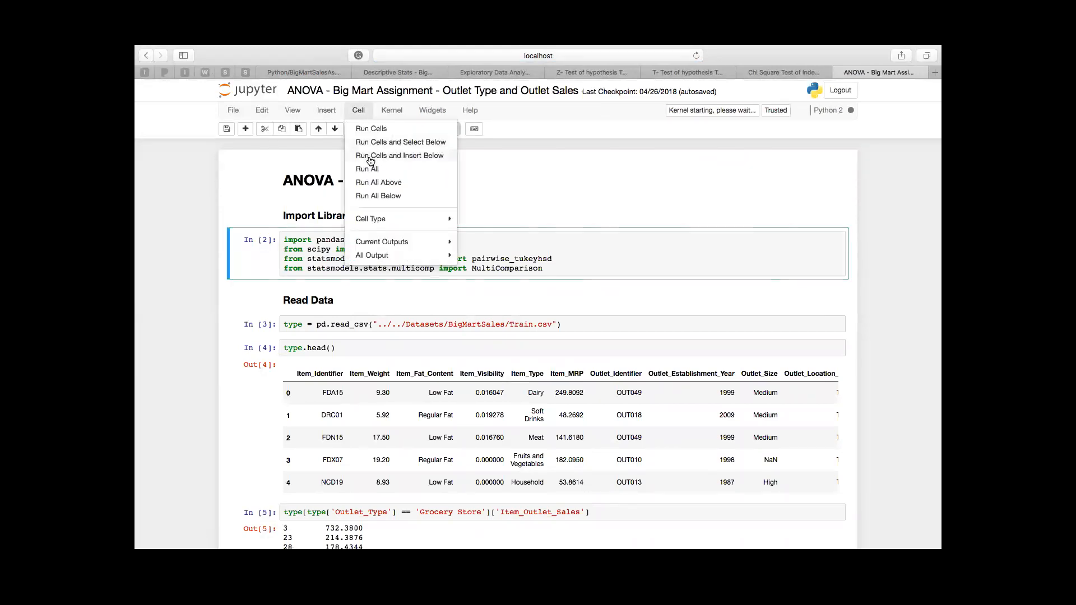
pyautogui.click(371, 166)
# Step: Examine the ANOVA notebook's data preview, grocery store sales output, outlet type groups, Perform ANOVA section, and Tukey test results
pyautogui.scroll(5, 425, 195)
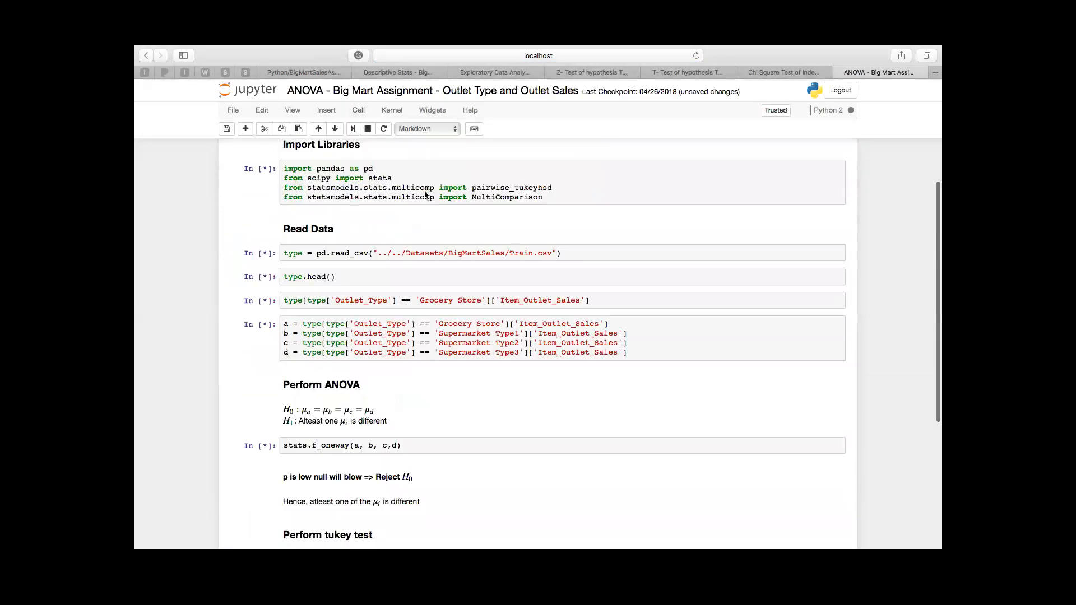
pyautogui.scroll(-5, 465, 275)
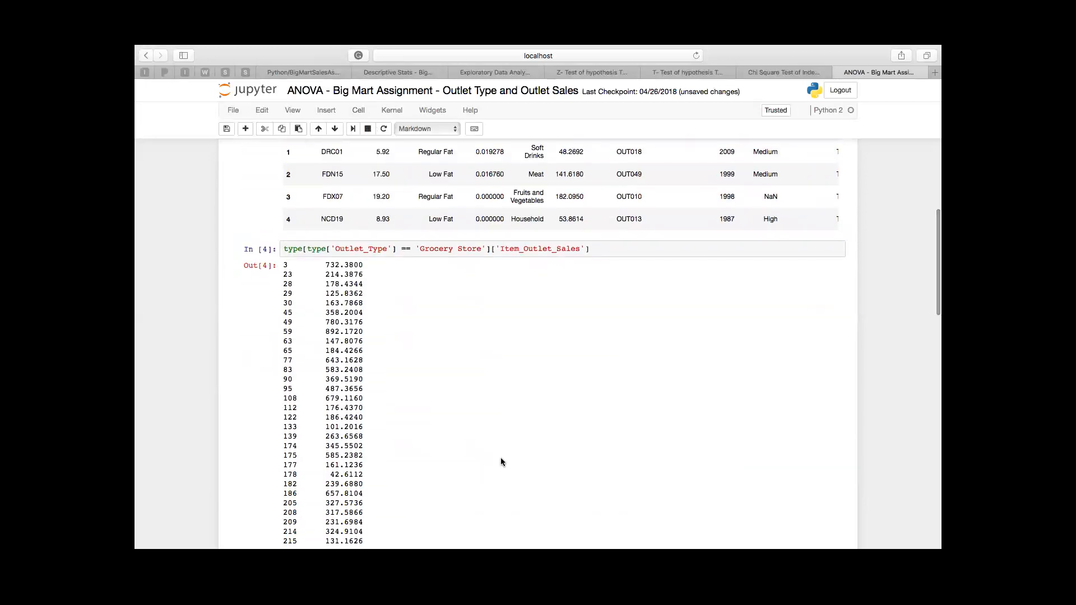
pyautogui.scroll(4, 501, 462)
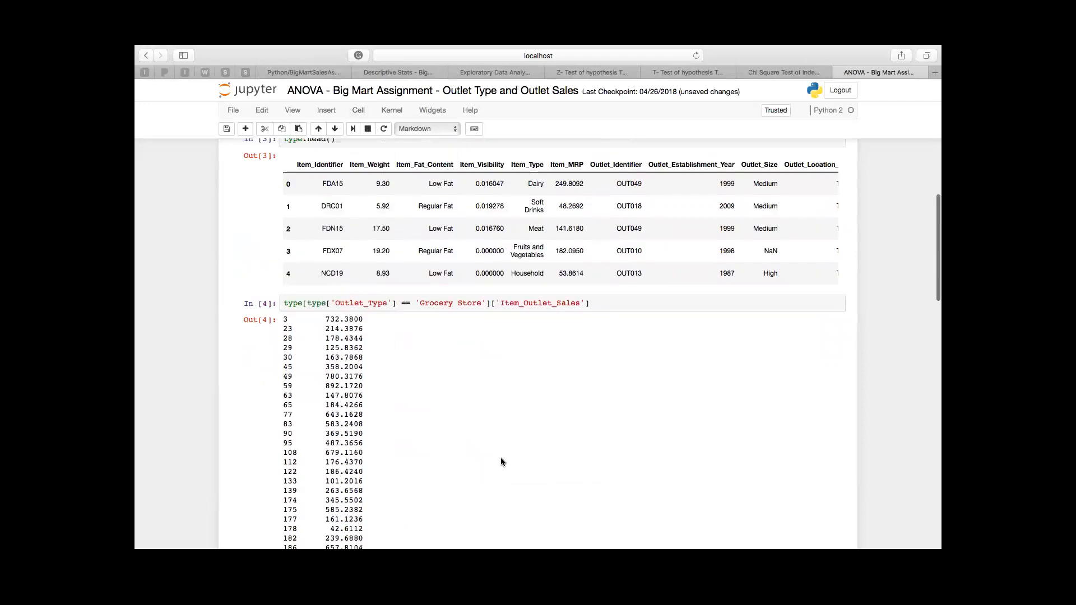
pyautogui.scroll(-3, 498, 458)
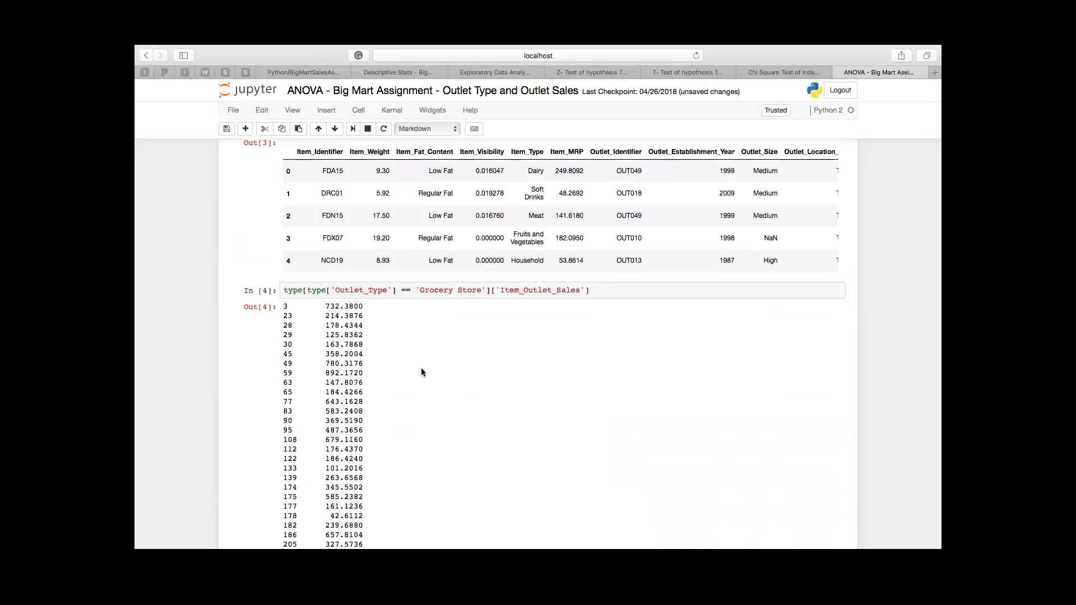
pyautogui.scroll(-10, 421, 367)
pyautogui.scroll(-3, 422, 368)
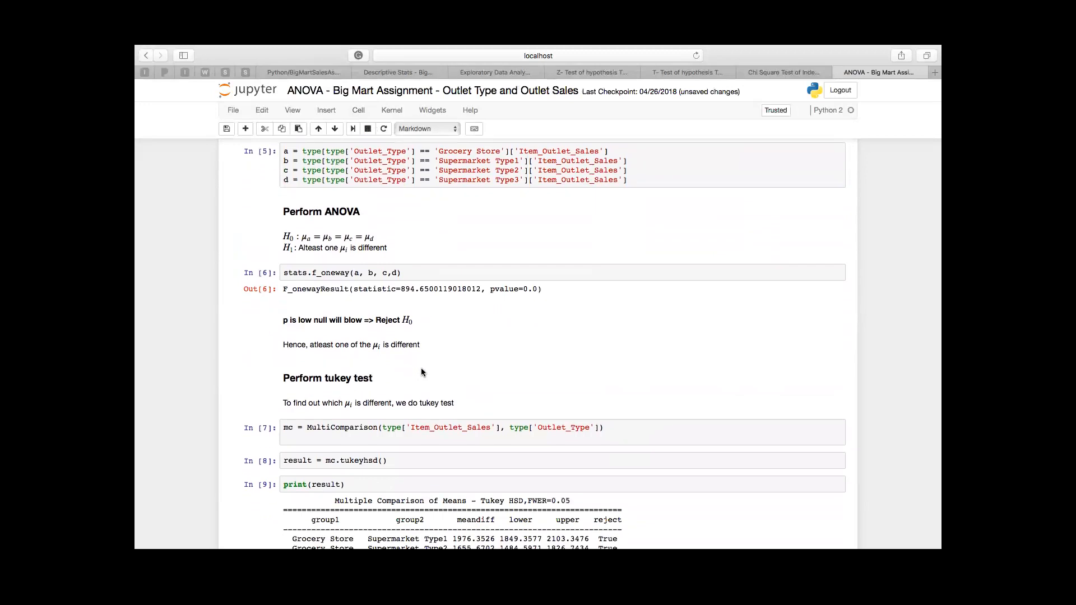
pyautogui.scroll(1, 421, 369)
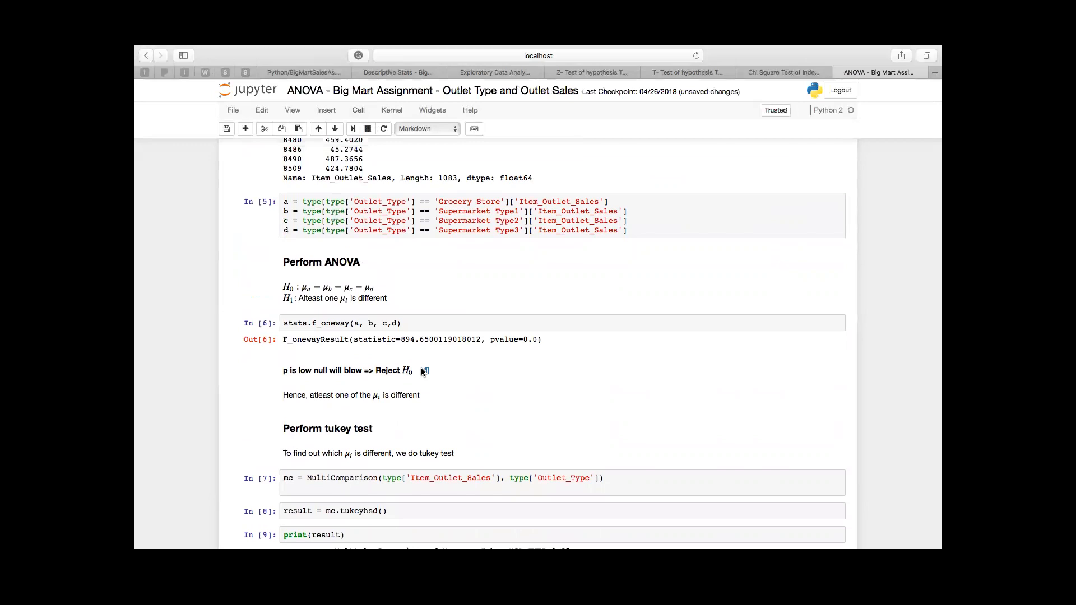
pyautogui.scroll(-2, 424, 371)
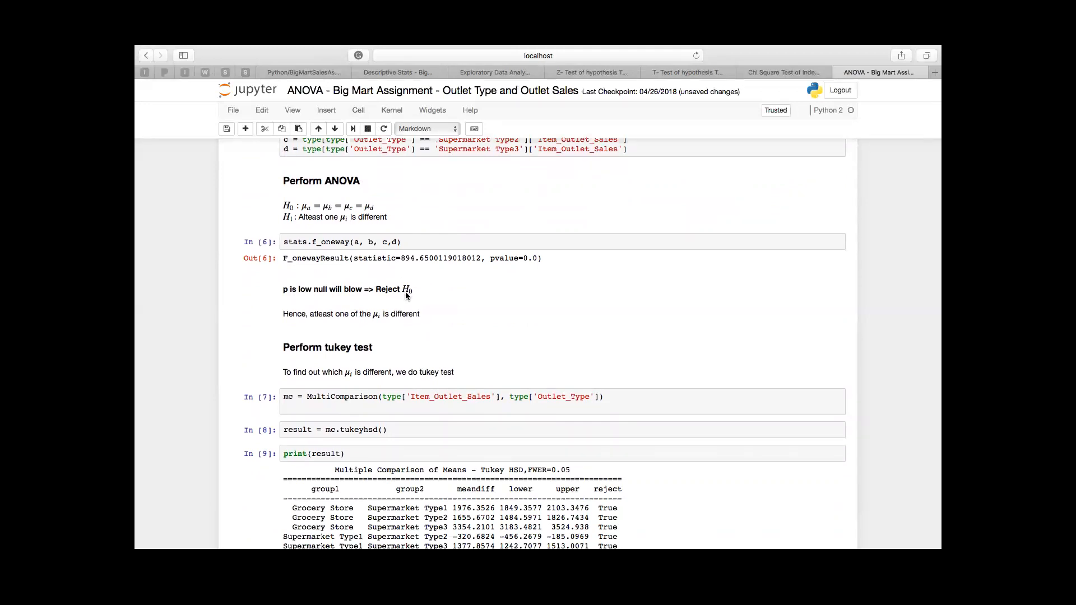
pyautogui.scroll(2, 431, 317)
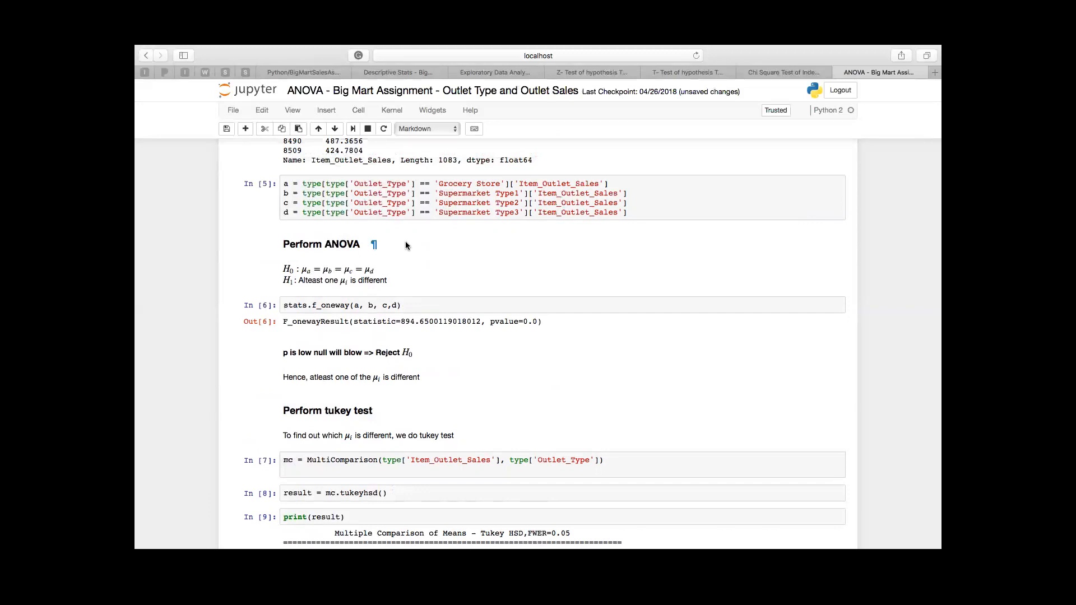
pyautogui.scroll(-8, 407, 245)
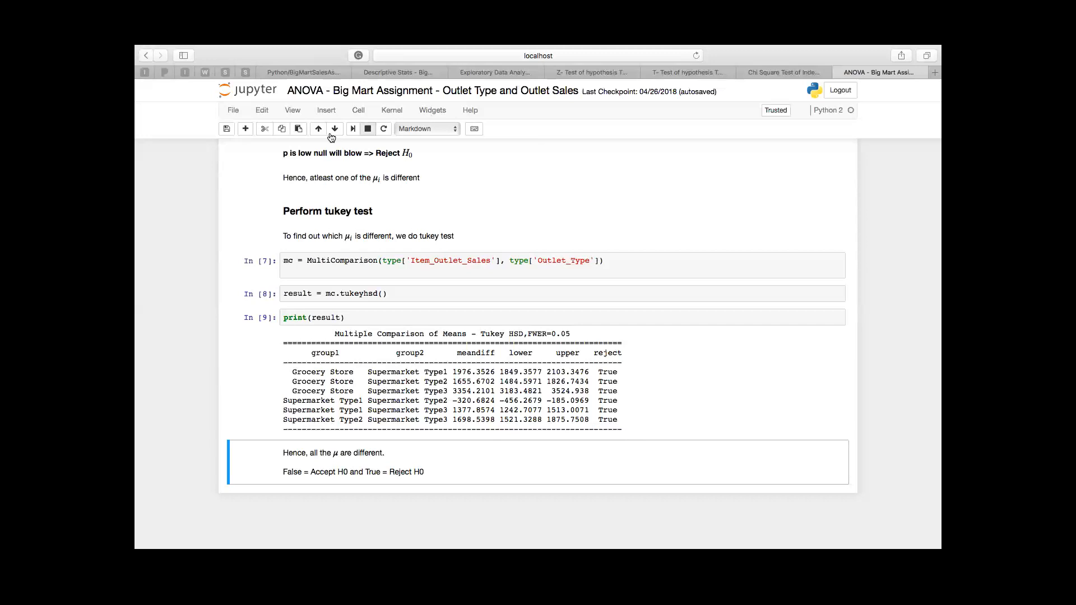
# Step: Add an empty code cell at the end of the ANOVA notebook, below the Tukey test conclusion
pyautogui.click(247, 129)
pyautogui.click(308, 503)
pyautogui.scroll(-1, 305, 499)
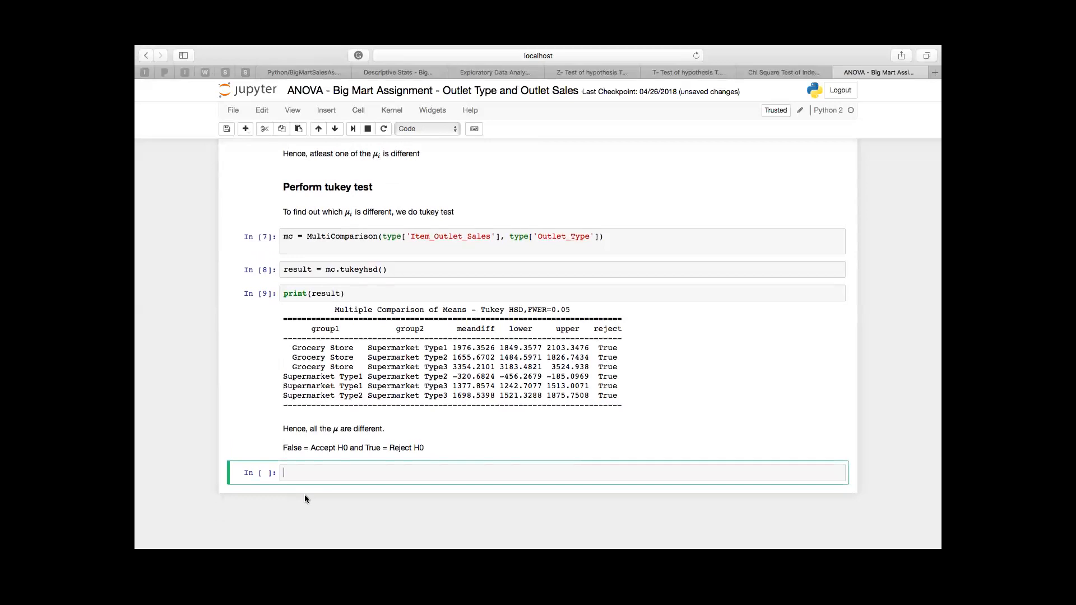
pyautogui.scroll(10, 454, 252)
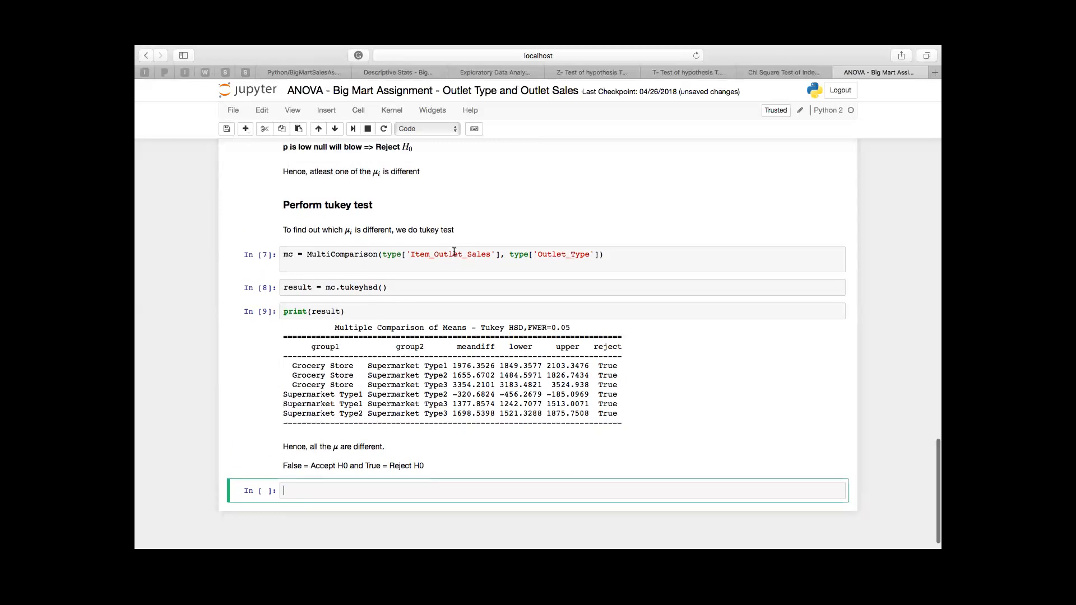
# Step: Copy the Outlet_Establishment_Year column name from the data preview into the empty cell at the end of the notebook
pyautogui.scroll(15, 454, 251)
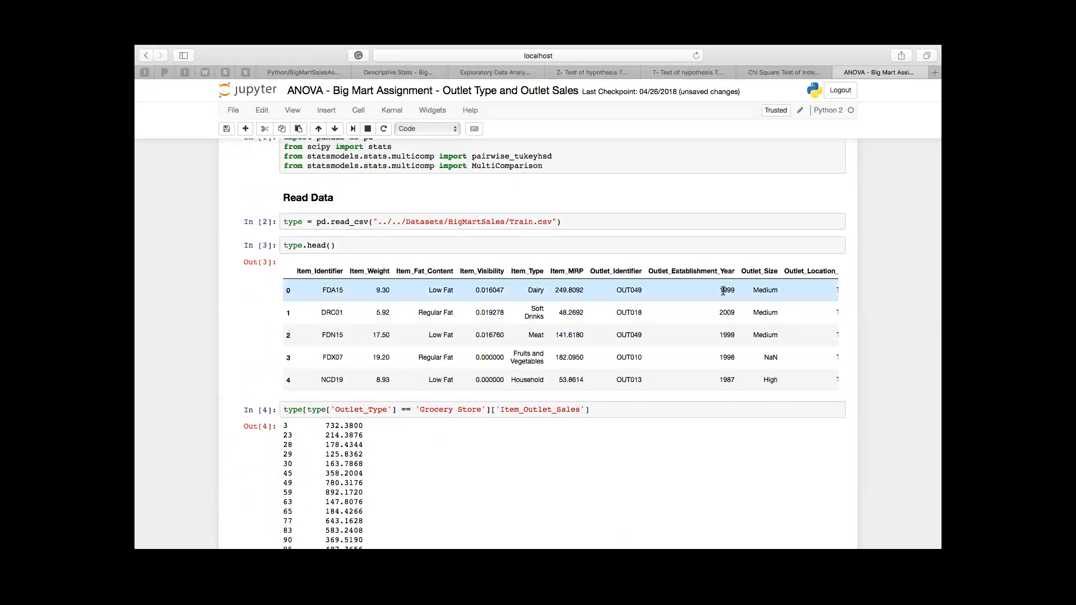
pyautogui.hscroll(5, 721, 297)
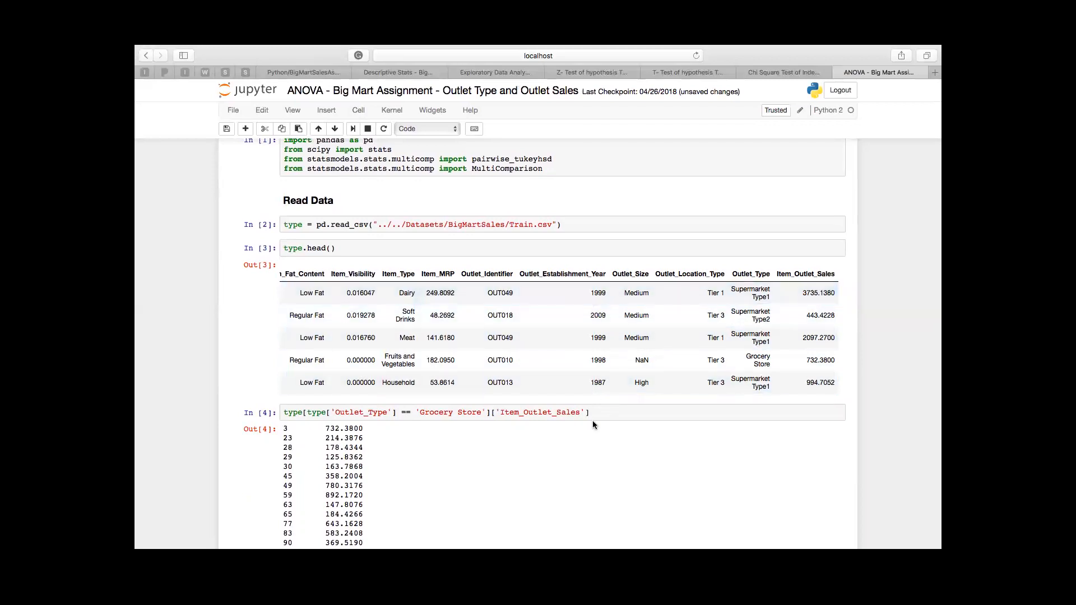
pyautogui.doubleClick(561, 273)
pyautogui.press('super+c')
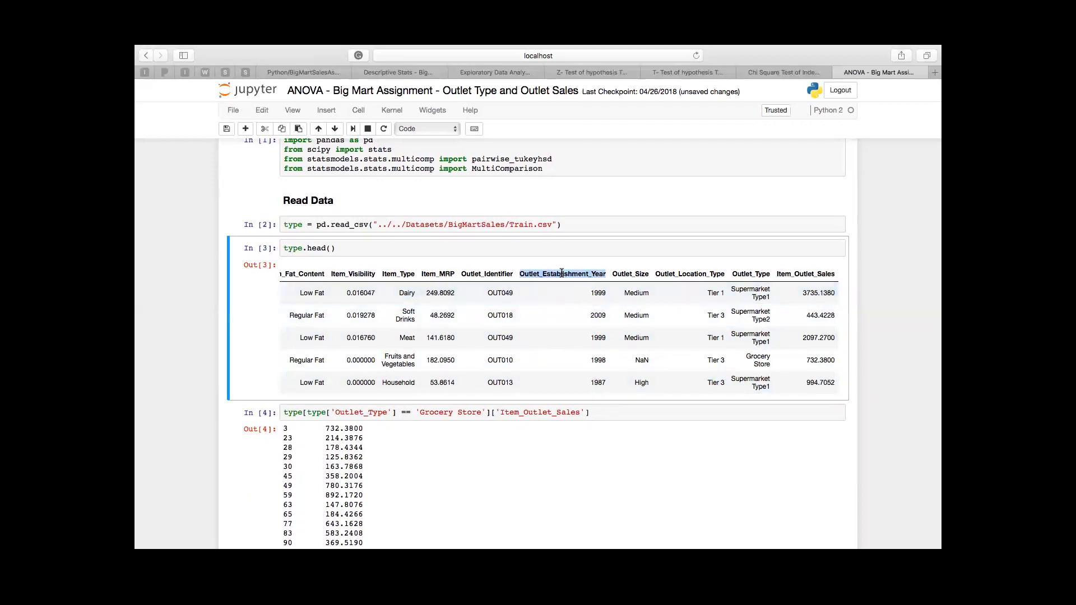
pyautogui.scroll(-20, 492, 463)
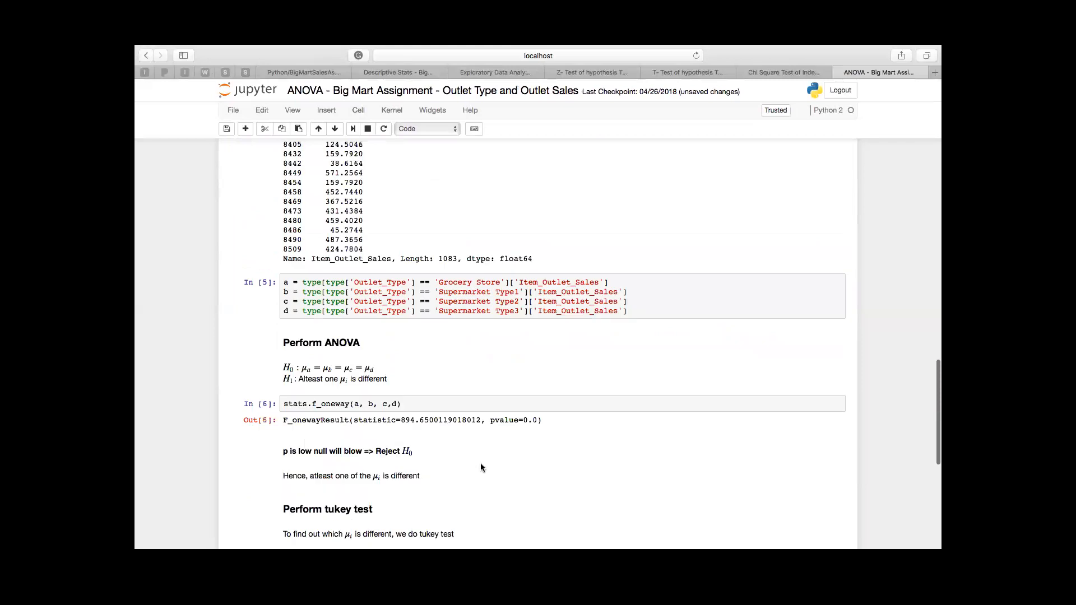
pyautogui.click(409, 484)
pyautogui.press('super+v')
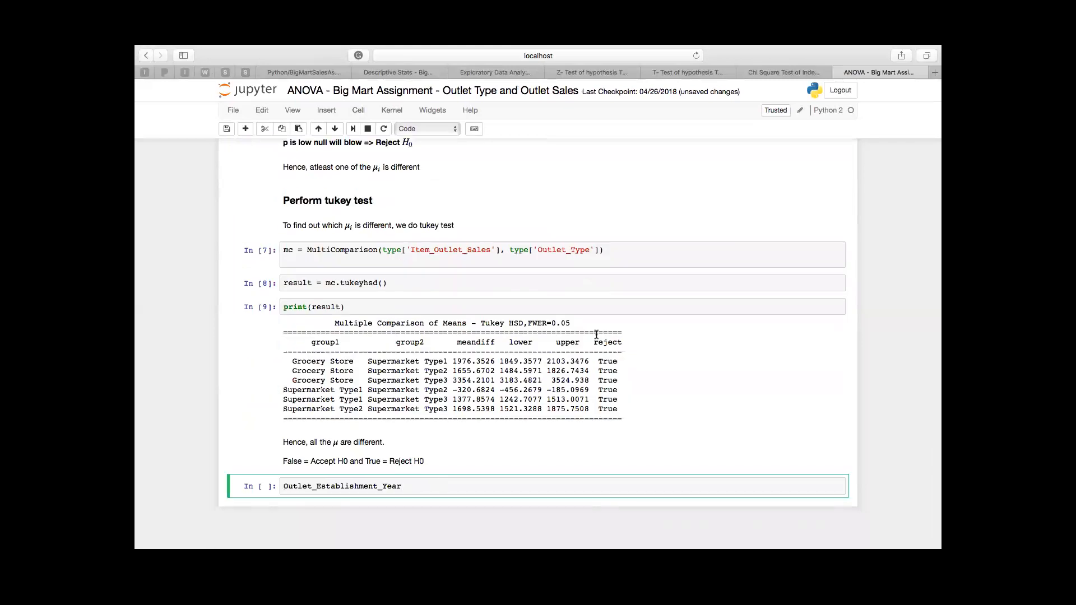
pyautogui.scroll(5, 596, 334)
pyautogui.scroll(20, 597, 335)
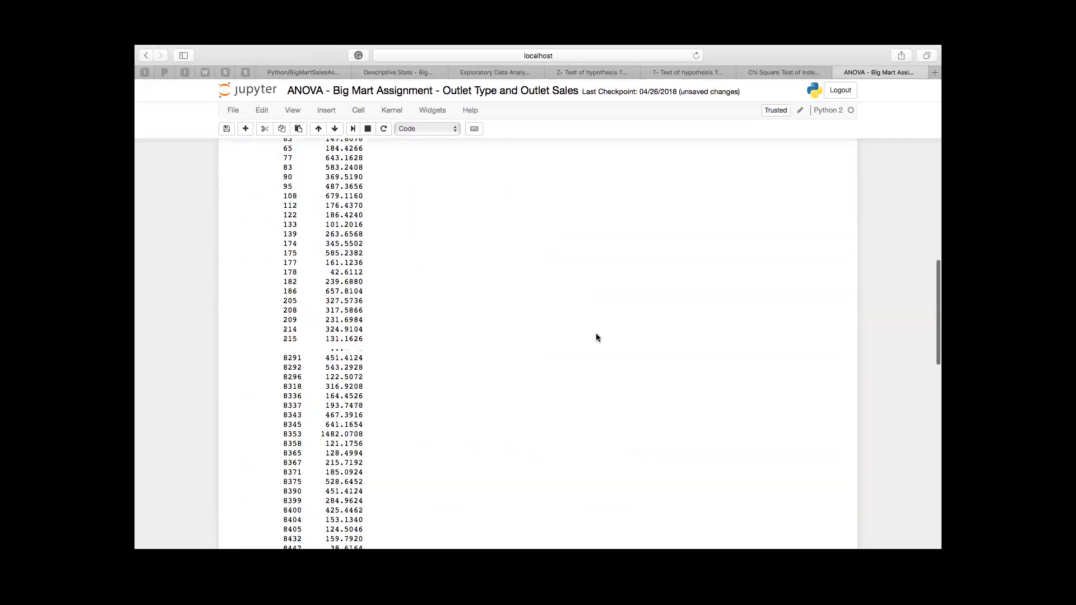
pyautogui.doubleClick(829, 351)
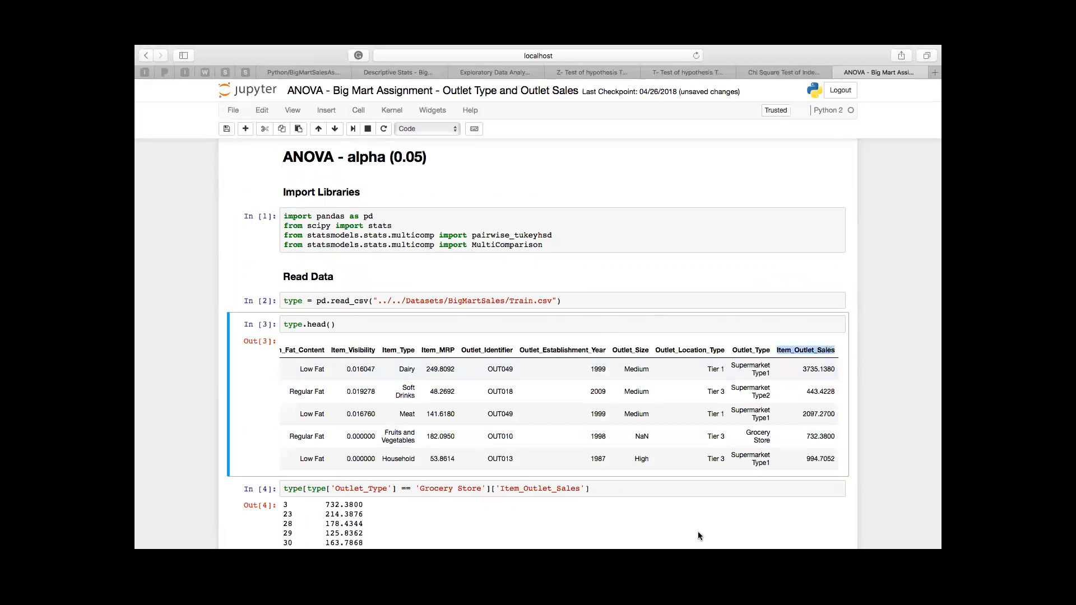
pyautogui.scroll(-20, 698, 530)
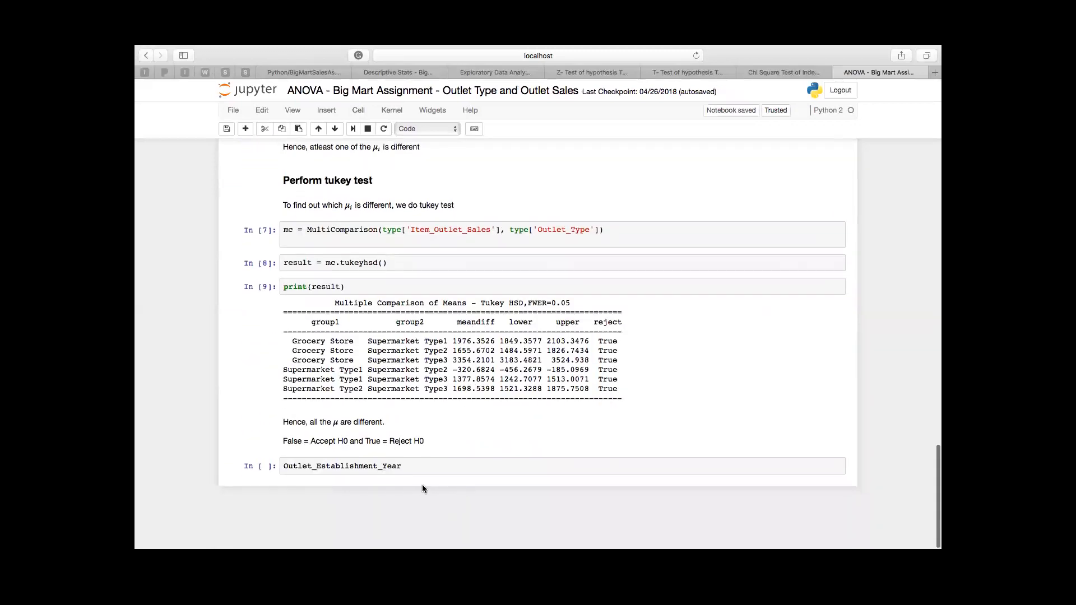
# Step: Complete the last cell as type["Outlet_Establishment_Year"] < 2000, run it, and look through its output
pyautogui.click(424, 473)
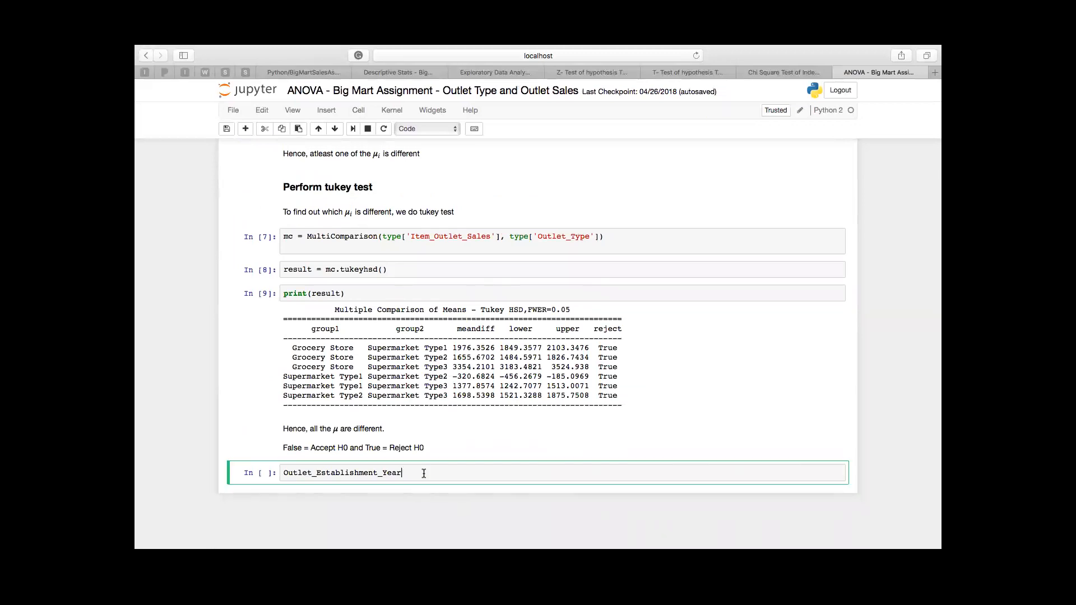
pyautogui.click(284, 473)
pyautogui.write('type[')
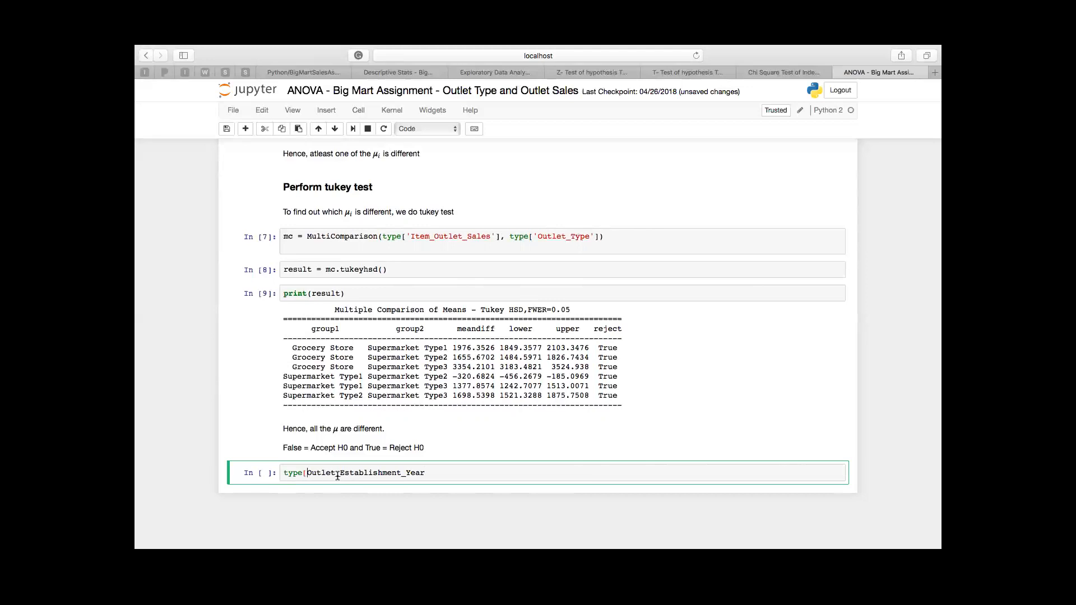
pyautogui.write('"')
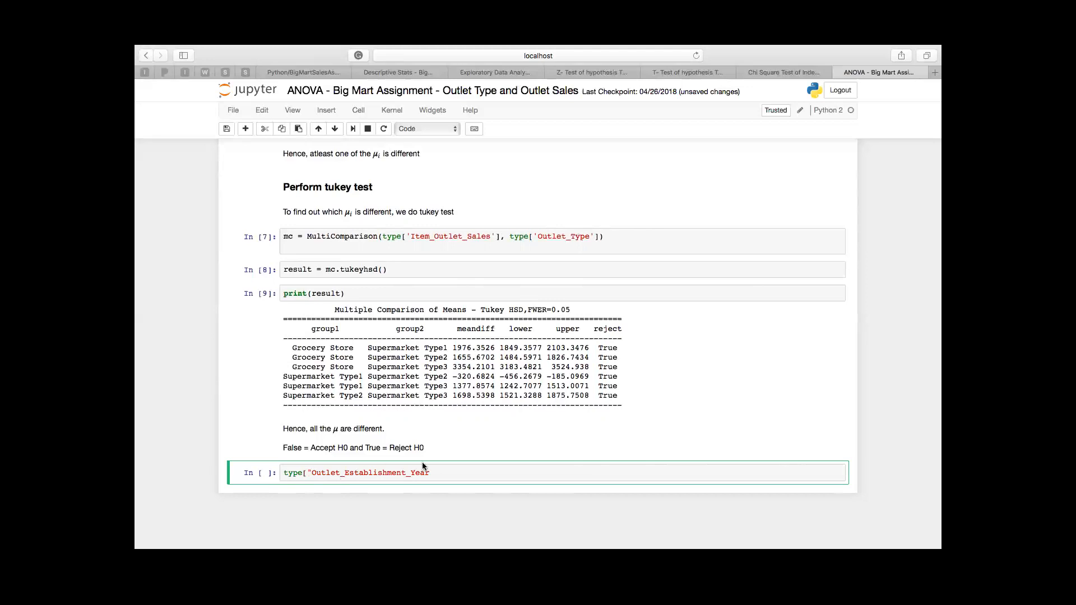
pyautogui.write('"')
pyautogui.press('BackSpace')
pyautogui.write('< 2000')
pyautogui.hotkey('ctrl', 'Return')
pyautogui.scroll(-5, 432, 438)
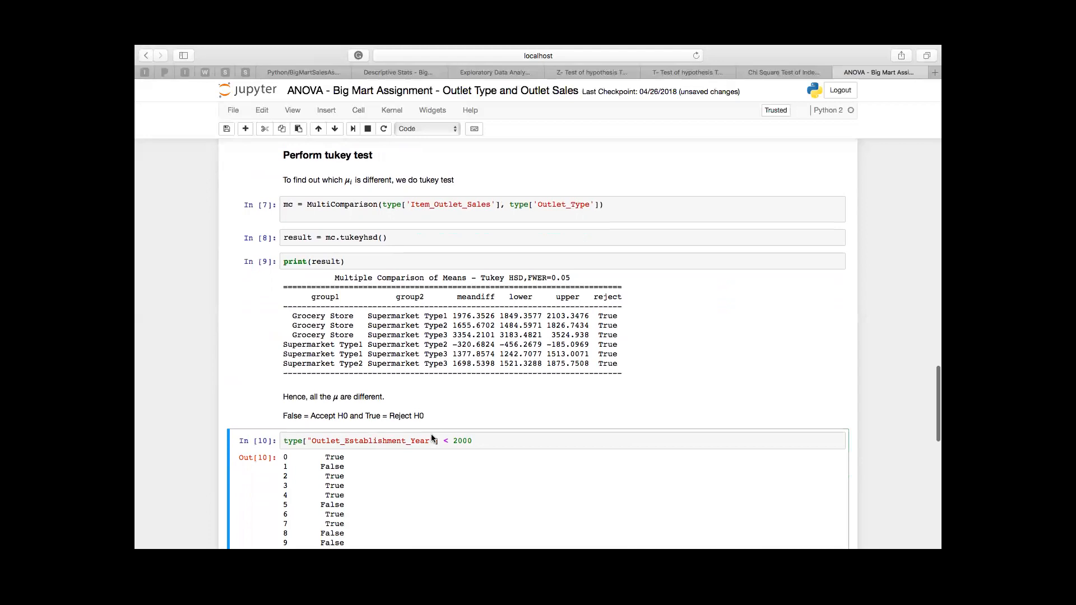
pyautogui.scroll(-4, 431, 438)
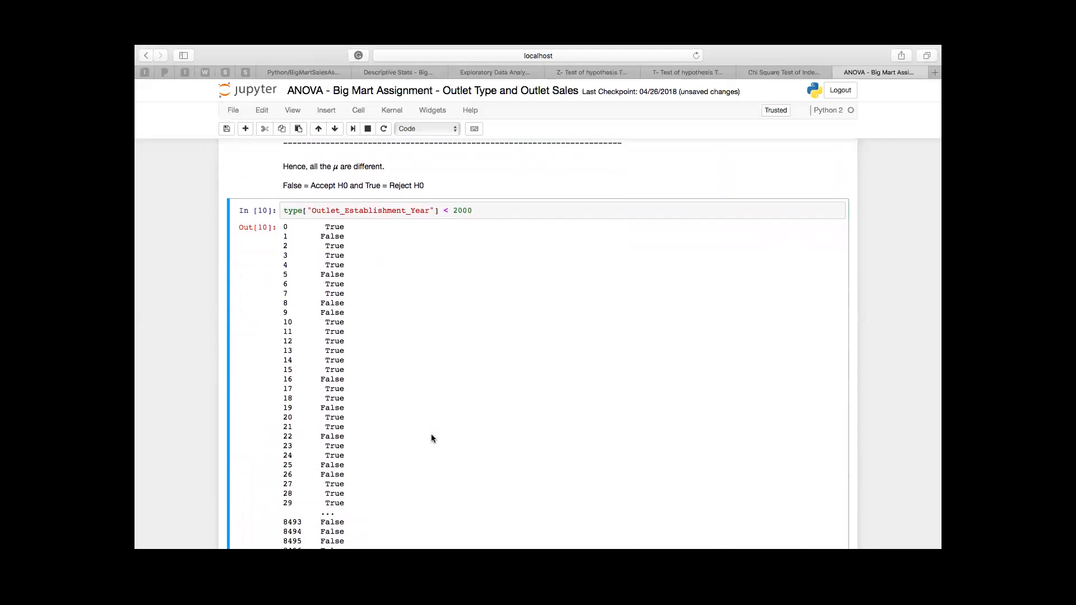
pyautogui.scroll(-2, 431, 438)
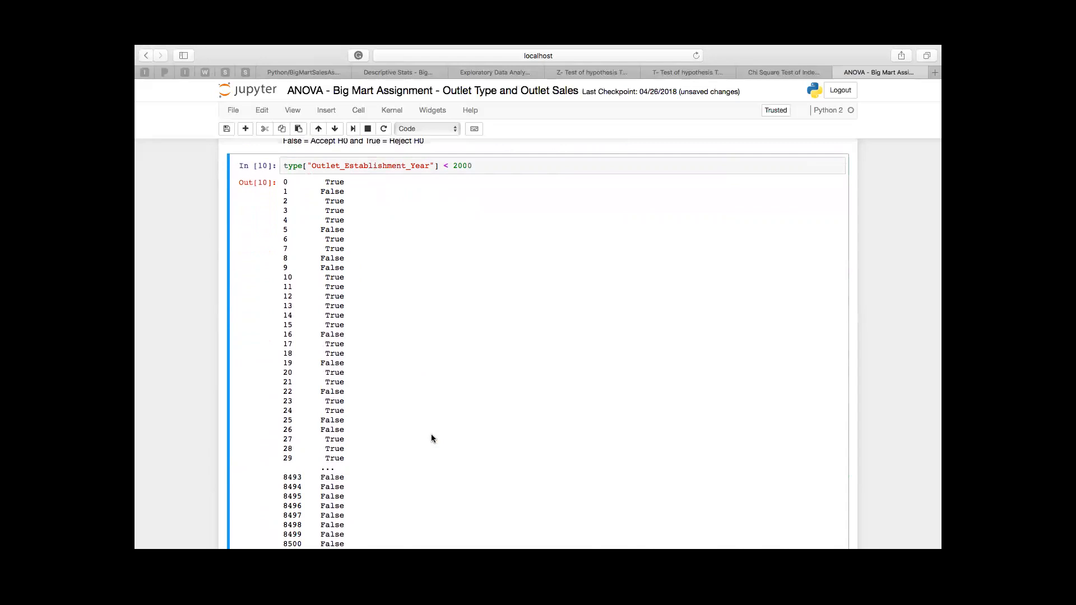
pyautogui.scroll(1, 431, 439)
pyautogui.click(495, 200)
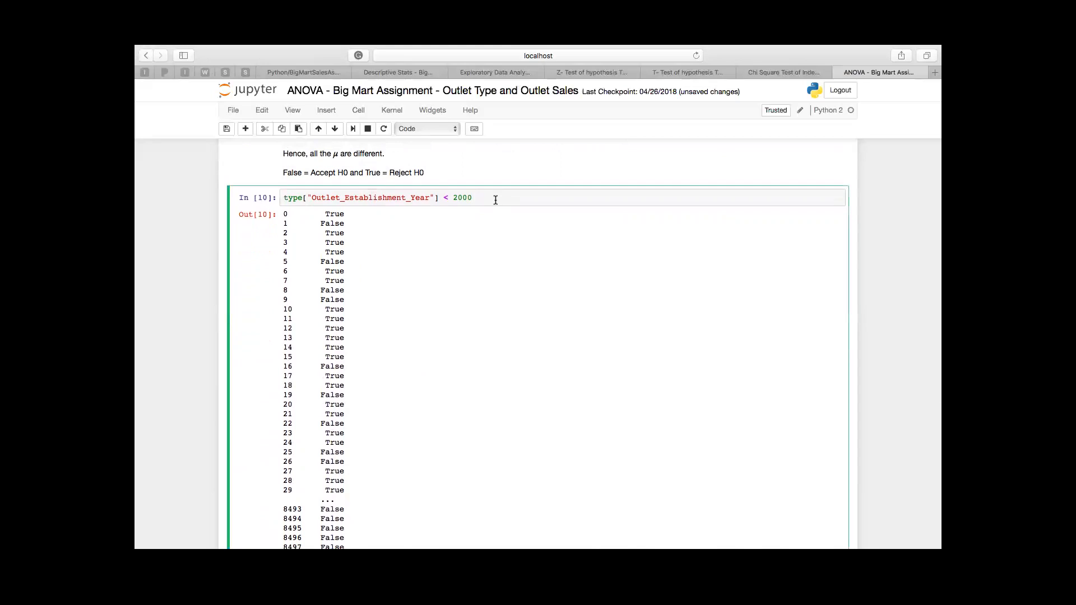
pyautogui.moveTo(506, 46)
pyautogui.moveTo(311, 46)
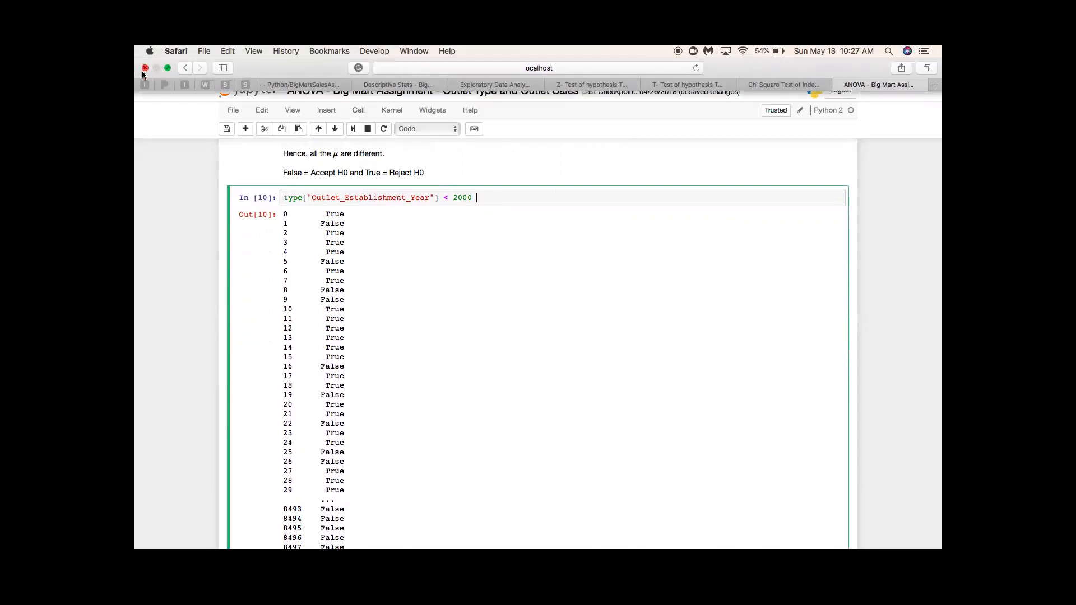
pyautogui.click(167, 68)
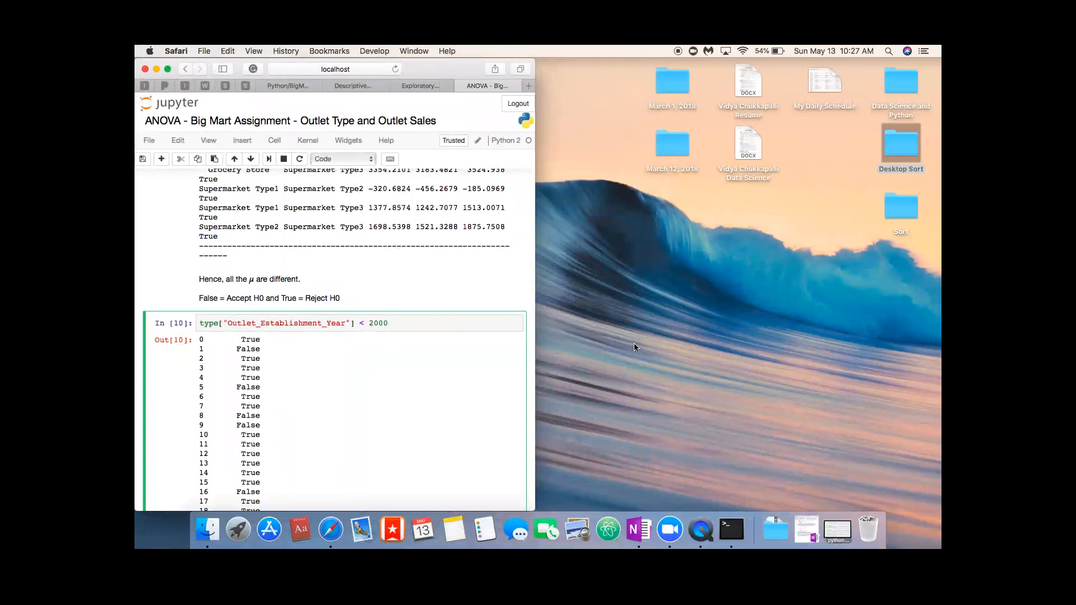
pyautogui.click(166, 69)
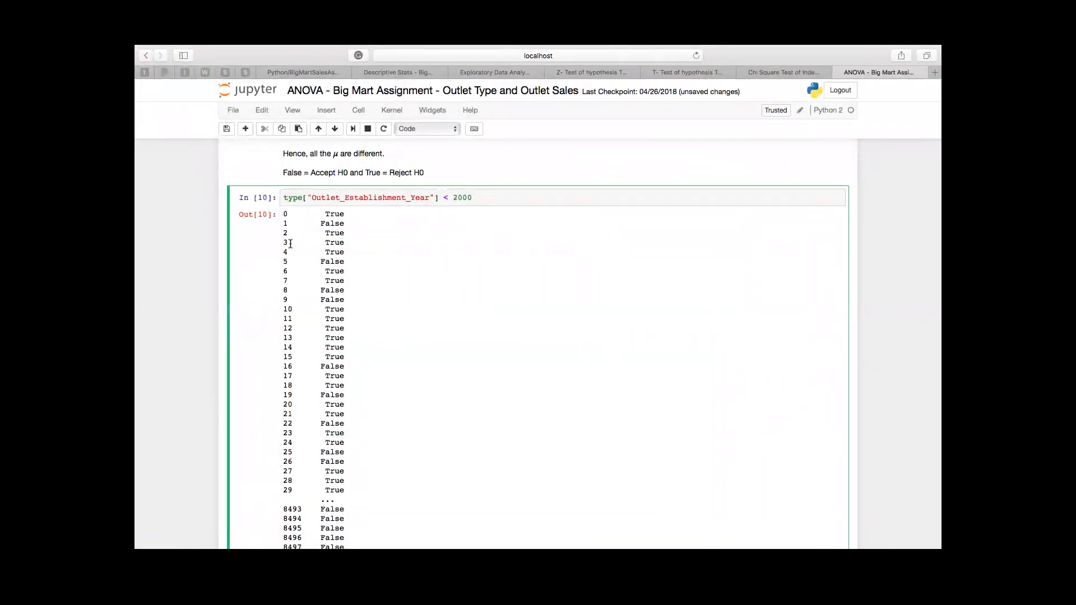
# Step: Assign the establishment year comparison to a new column by prefixing the expression with type['isNew'] =
pyautogui.write('type[')
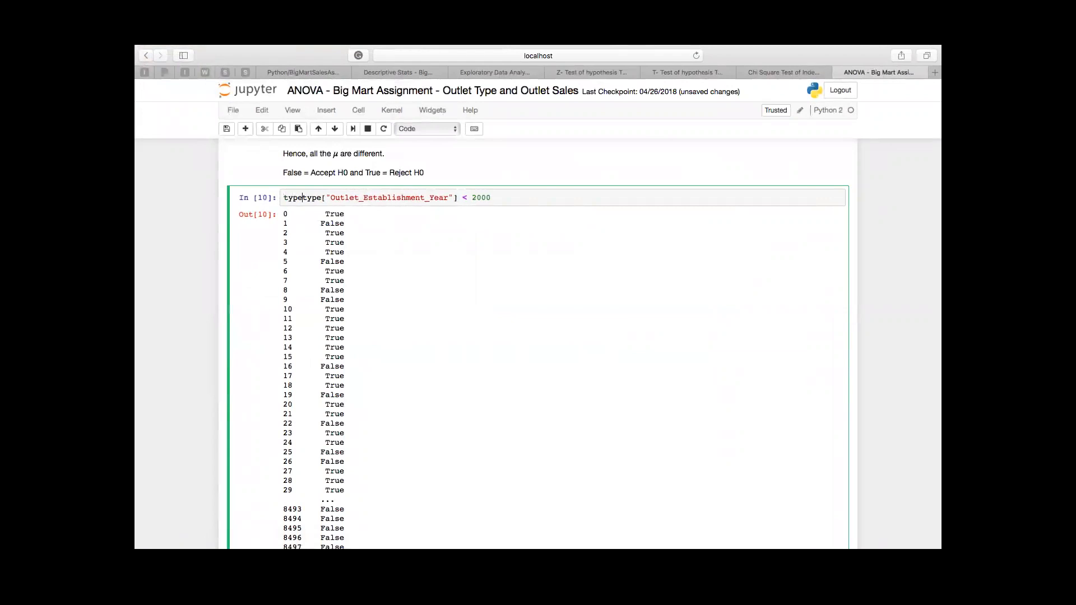
pyautogui.write("'")
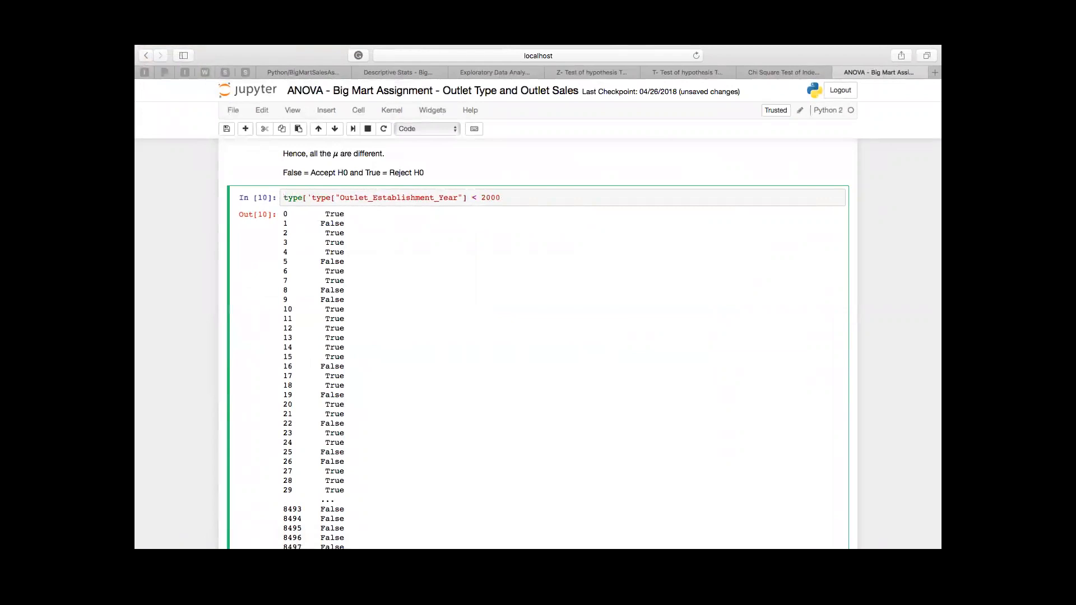
pyautogui.write('is')
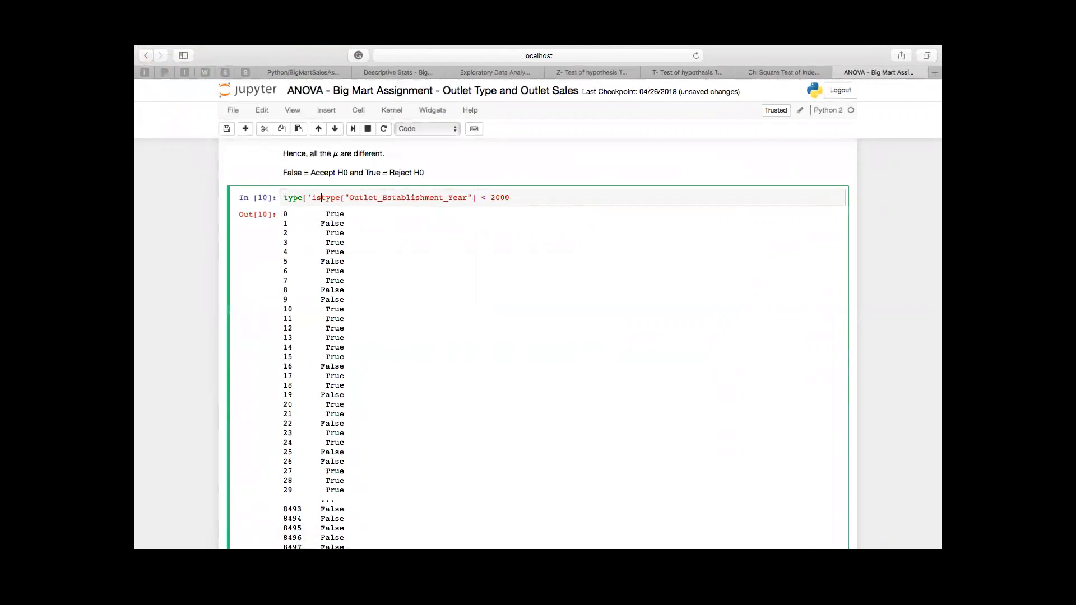
pyautogui.write("New'] =")
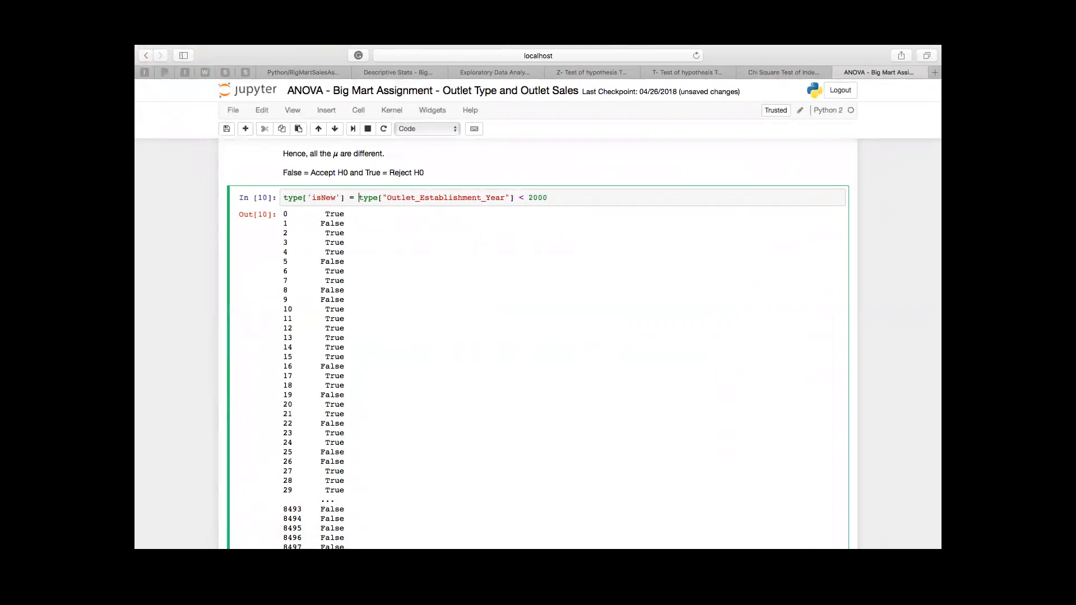
# Step: Insert an empty code cell between the Tukey test conclusion and the isNew assignment cell
pyautogui.scroll(3, 584, 344)
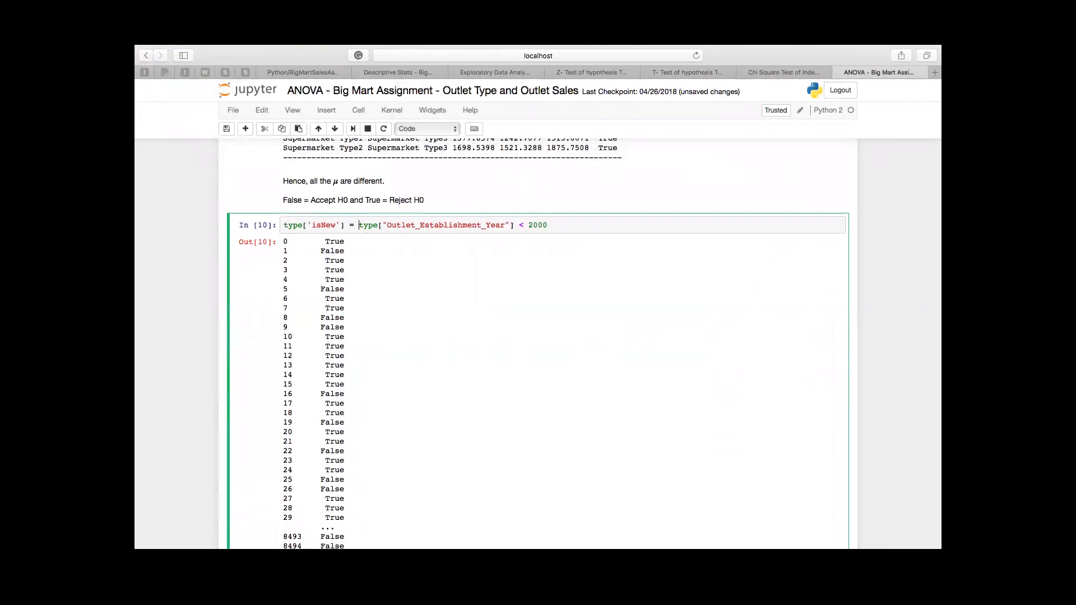
pyautogui.scroll(3, 538, 344)
pyautogui.click(284, 157)
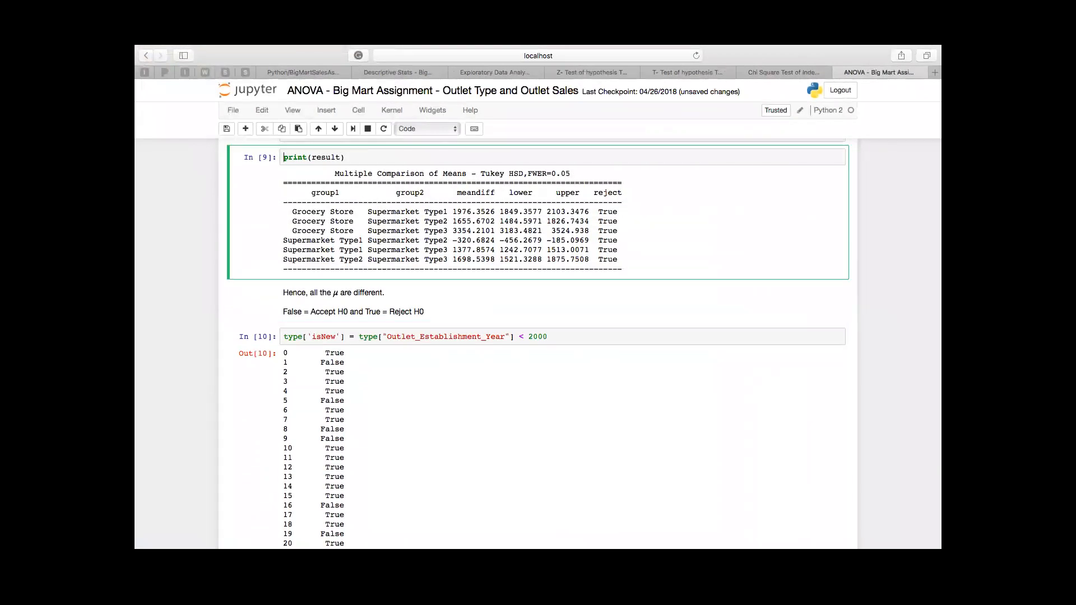
pyautogui.hotkey('alt', 'Return')
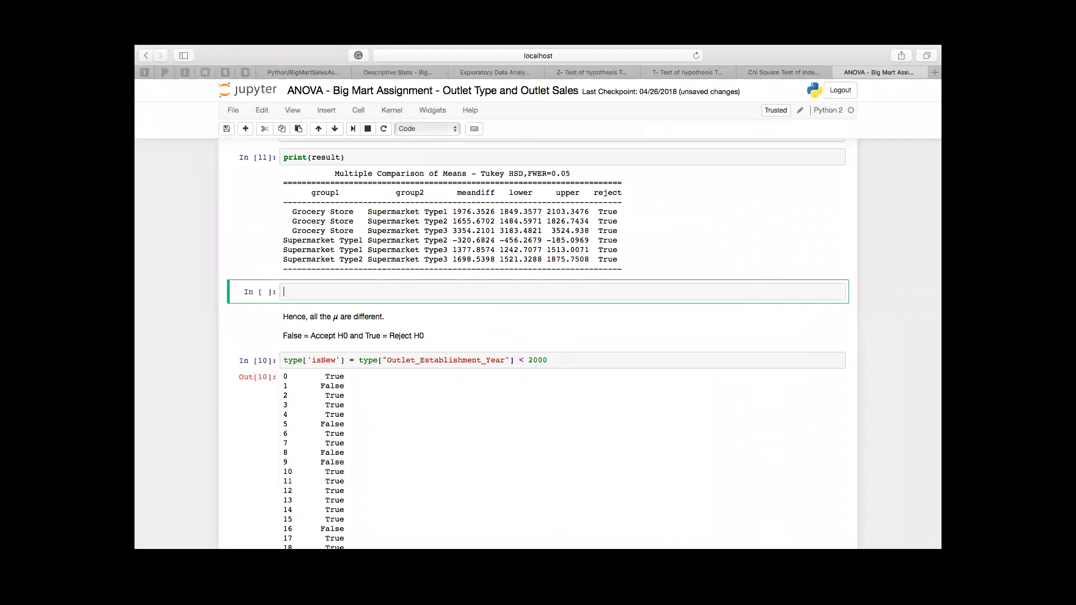
pyautogui.click(264, 129)
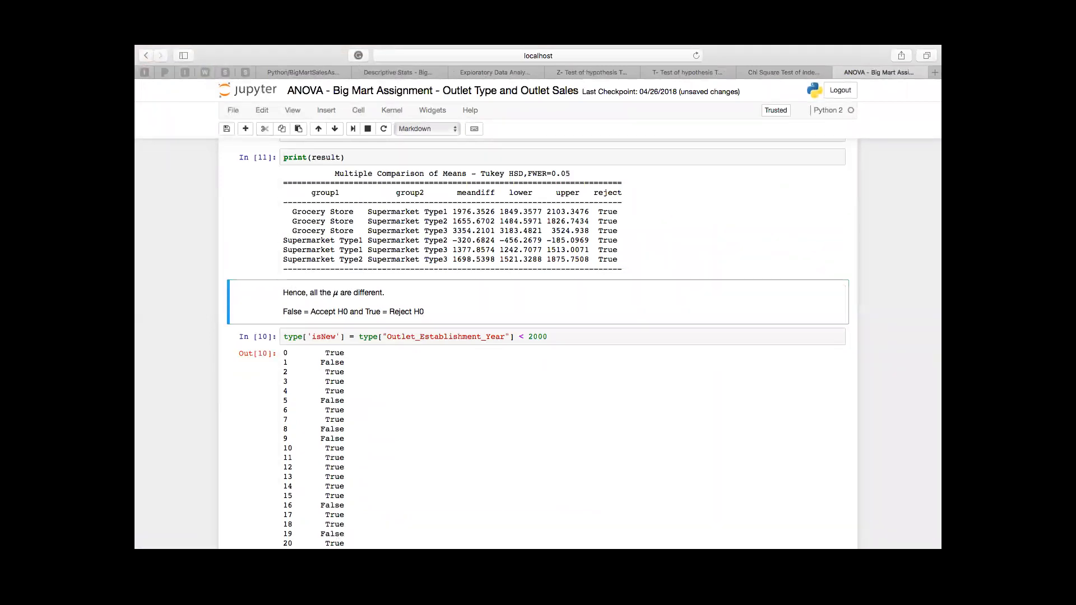
pyautogui.hotkey('alt', 'Return')
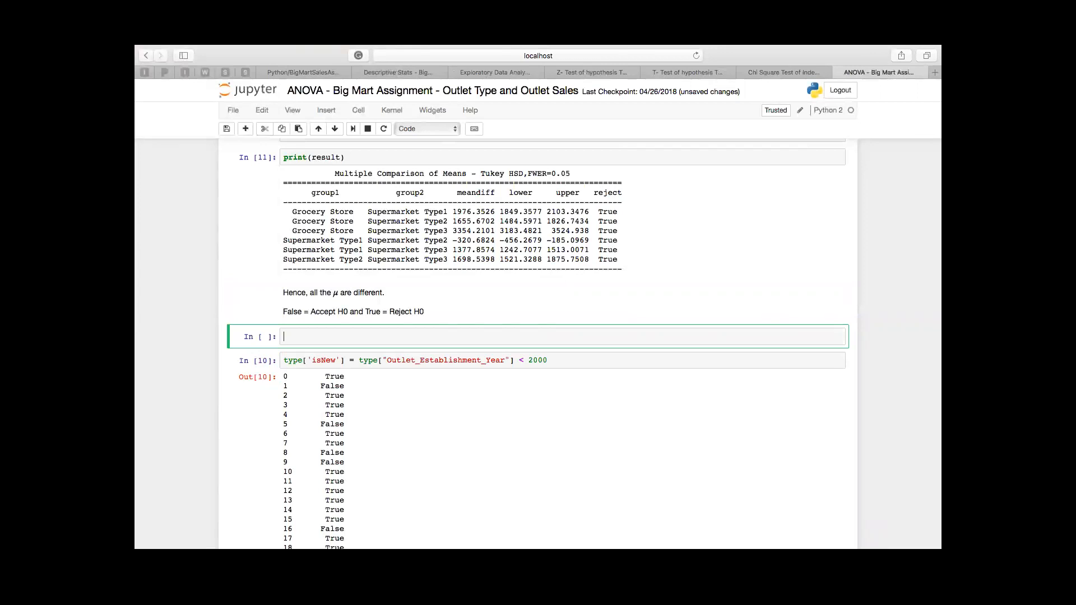
# Step: Enter type['isNew'] = 'N' in the new cell below the Tukey test conclusion
pyautogui.write("type['isNew")
pyautogui.press('Right')
pyautogui.press('Right')
pyautogui.write("= 'N")
# Step: Change the establishment year comparison in the isNew assignment to > 2000
pyautogui.click(519, 361)
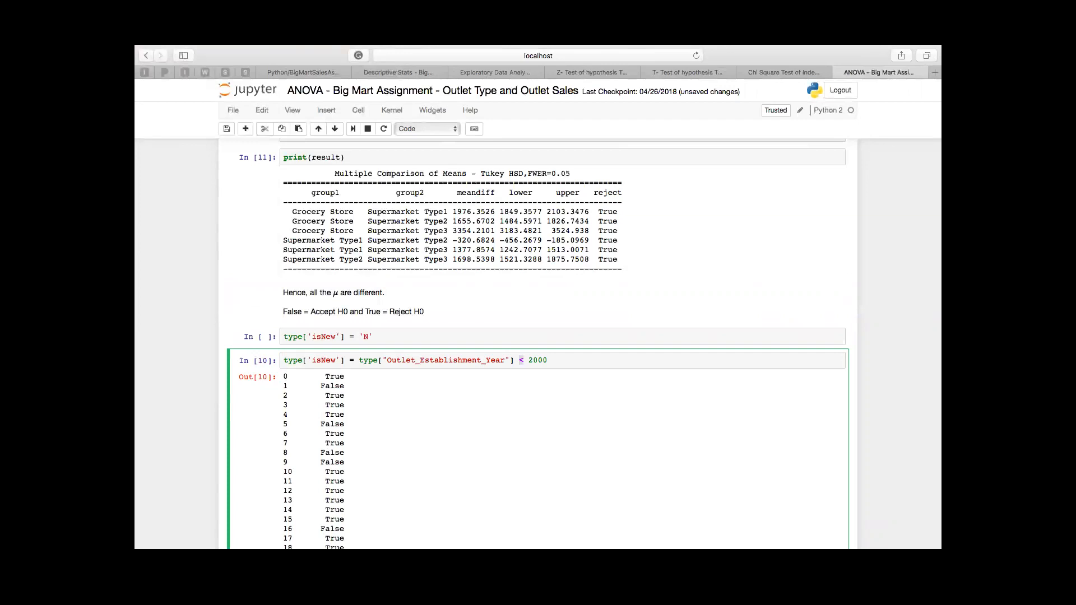
pyautogui.write('>')
pyautogui.write('(')
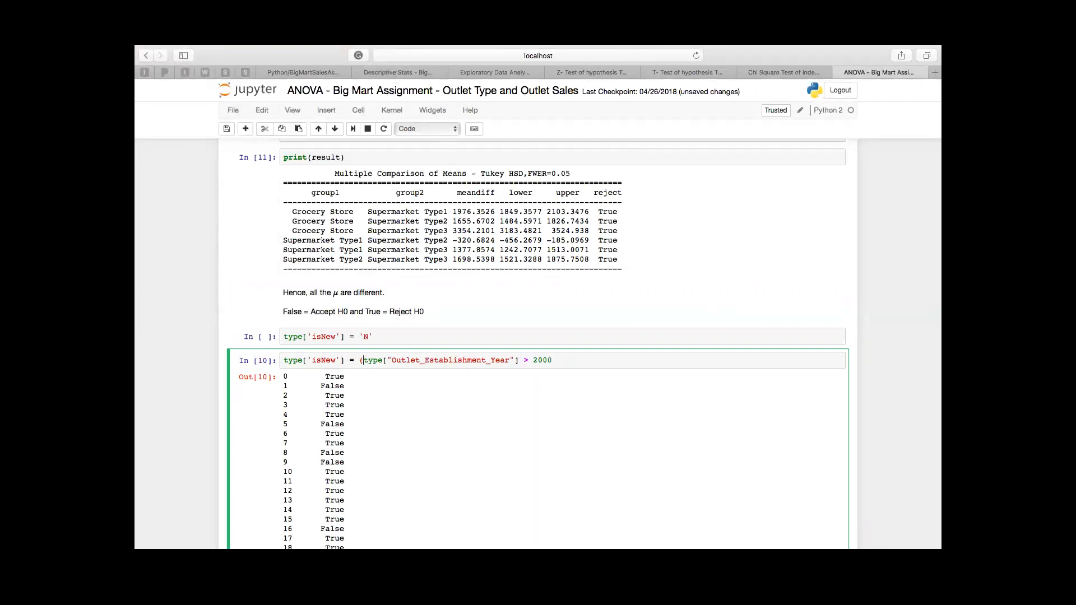
pyautogui.press('BackSpace')
pyautogui.press('BackSpace')
pyautogui.press('BackSpace')
pyautogui.press('BackSpace')
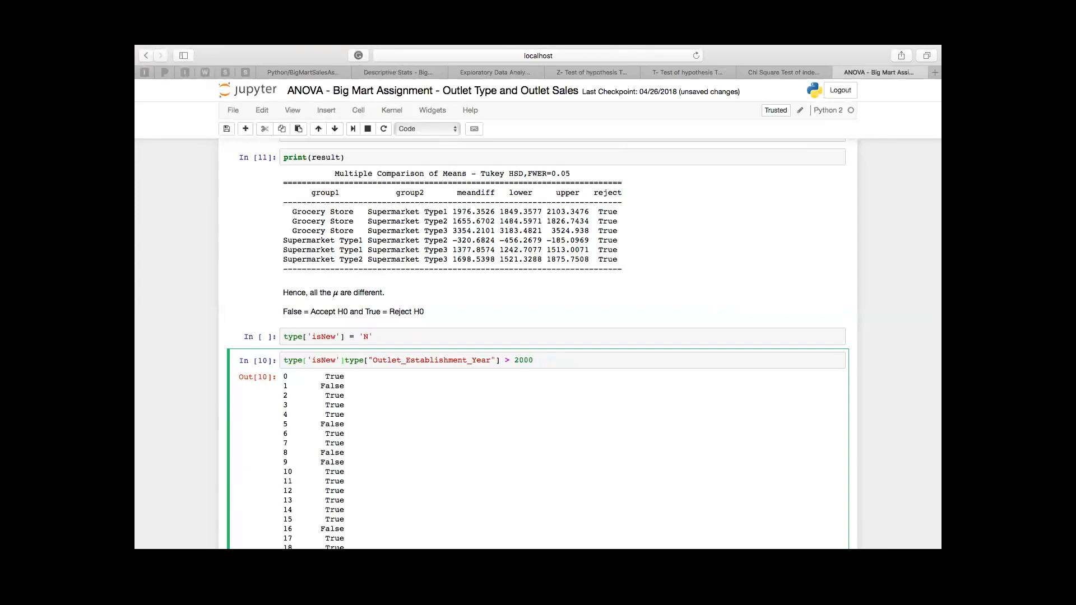
pyautogui.press('BackSpace')
pyautogui.write(']')
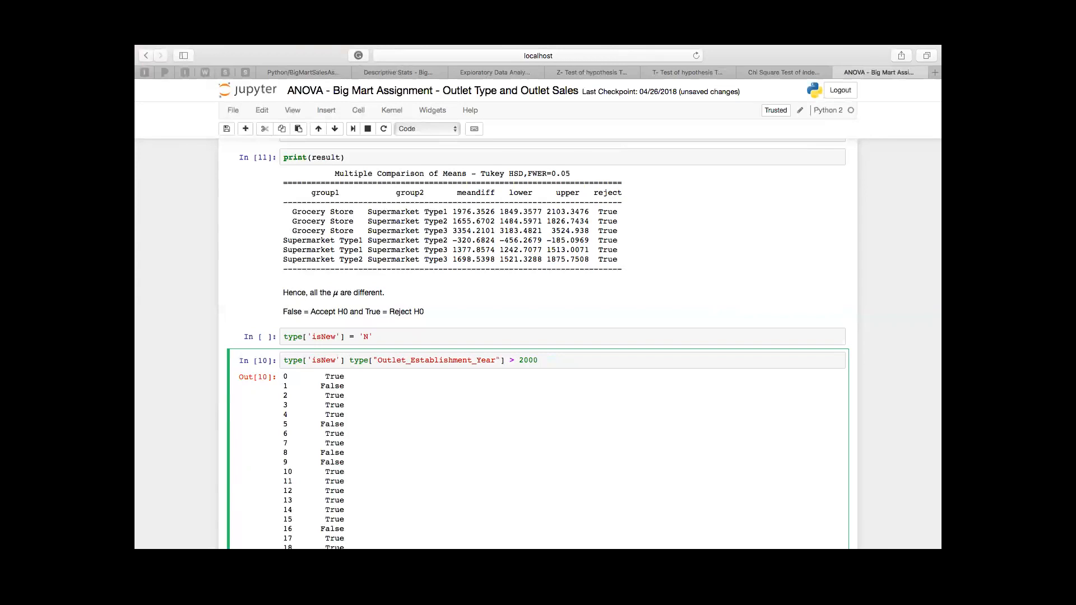
pyautogui.write('= ')
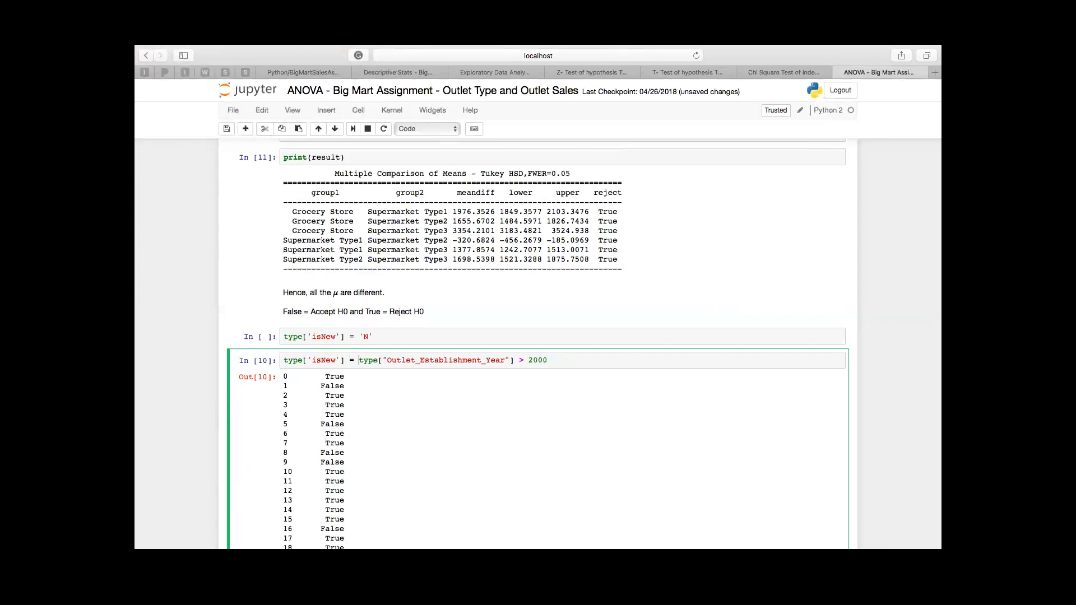
pyautogui.write('(')
# Step: Try to turn the isNew assignment into an inline condition reading (if type["Outlet_Establishment_Year"] > 2000:
pyautogui.press('shift+super+Right')
pyautogui.press('Right')
pyautogui.press('shift+super+Left')
pyautogui.click(364, 360)
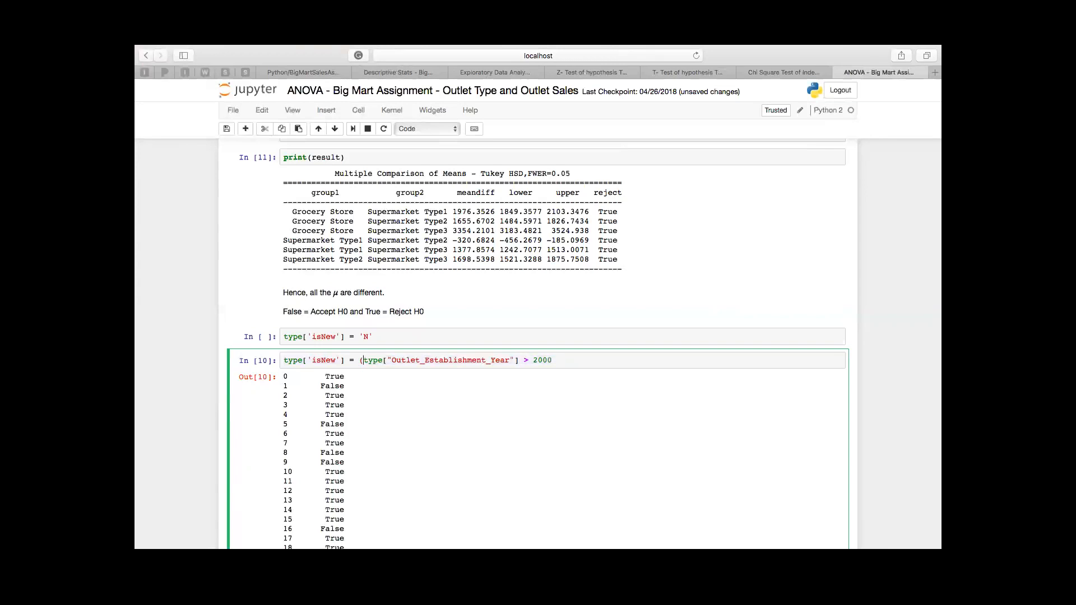
pyautogui.write('if')
pyautogui.press('shift+super+Right')
pyautogui.press('Right')
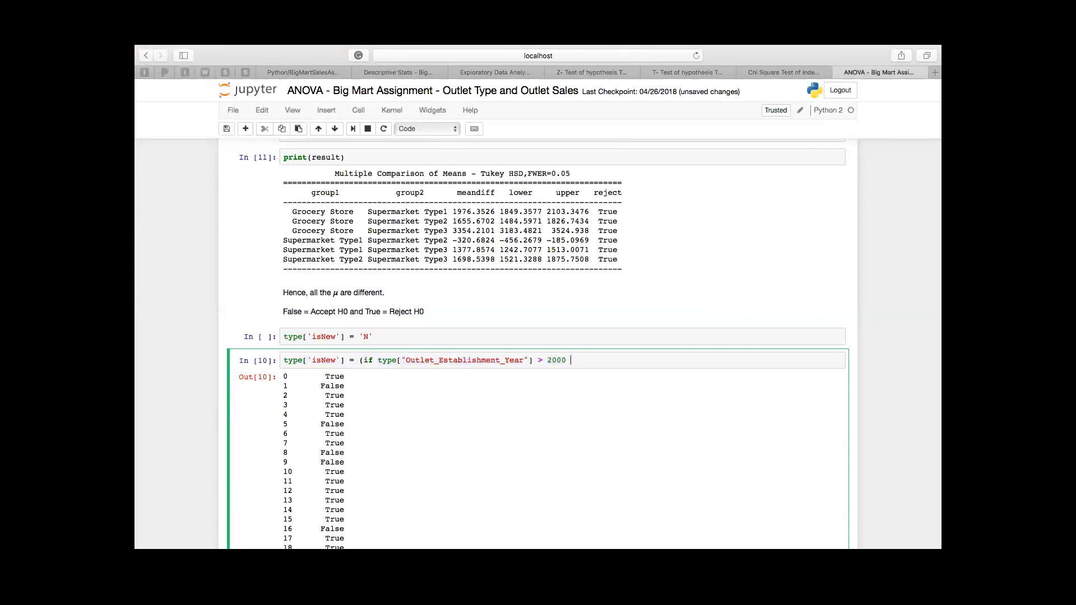
pyautogui.press('BackSpace')
pyautogui.write(':')
pyautogui.doubleClick(729, 231)
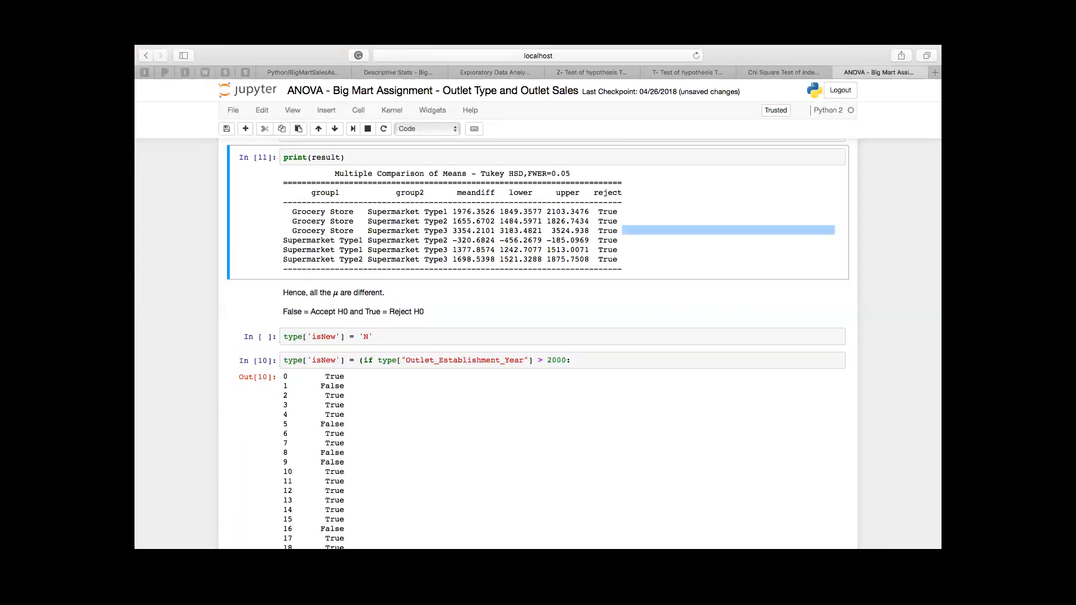
pyautogui.doubleClick(617, 311)
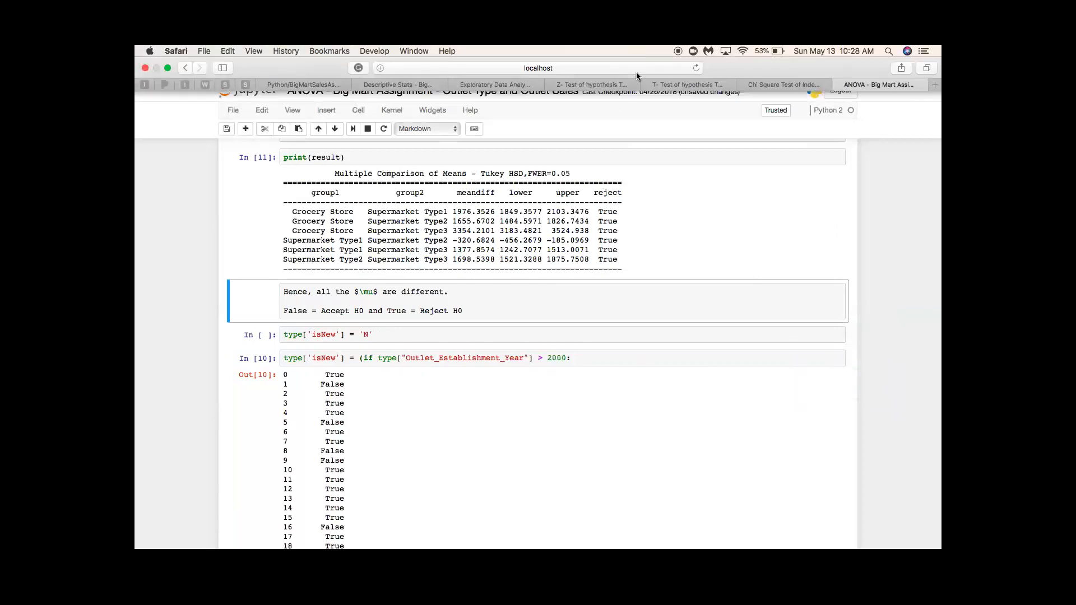
pyautogui.click(747, 526)
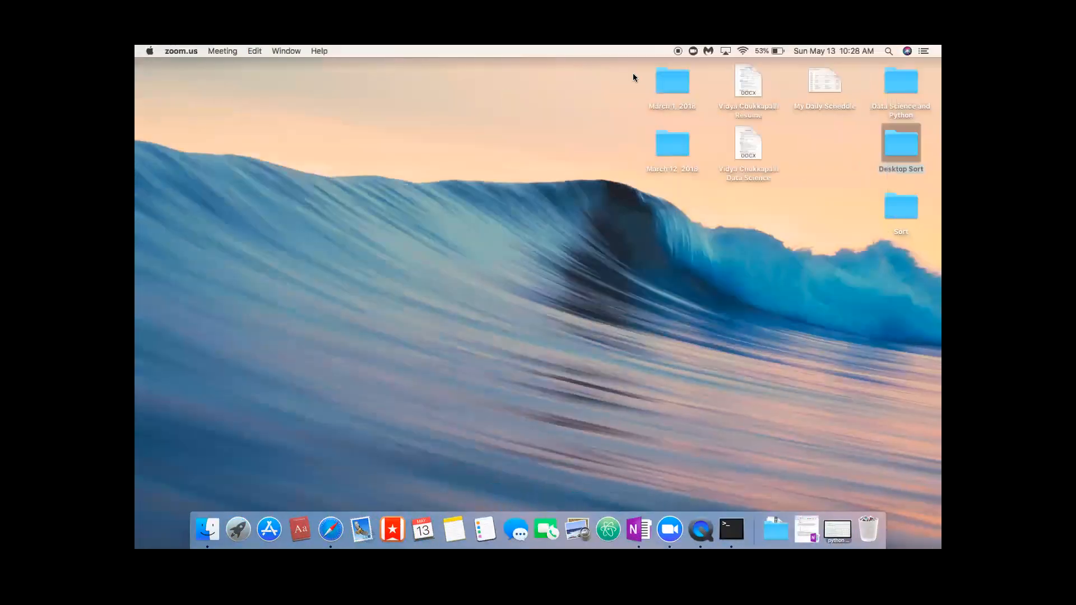
pyautogui.hotkey('ctrl', 'Right')
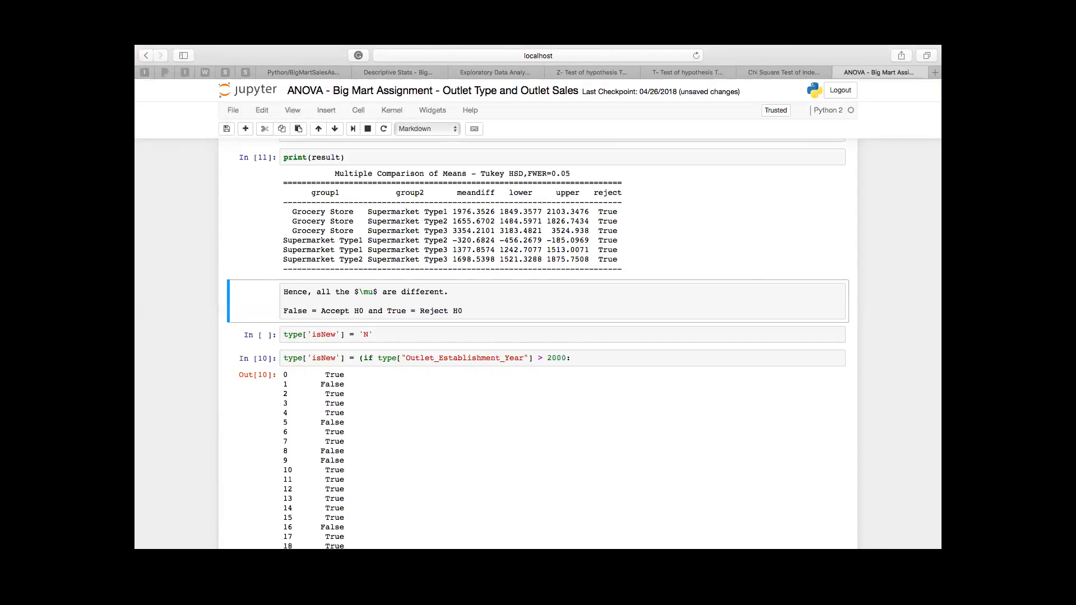
# Step: Rewrite the conditional isNew assignment as type['isNew'] = np.where(type["Outlet_Establishment_Year"] > 2000, 'Y', 'N')
pyautogui.click(395, 335)
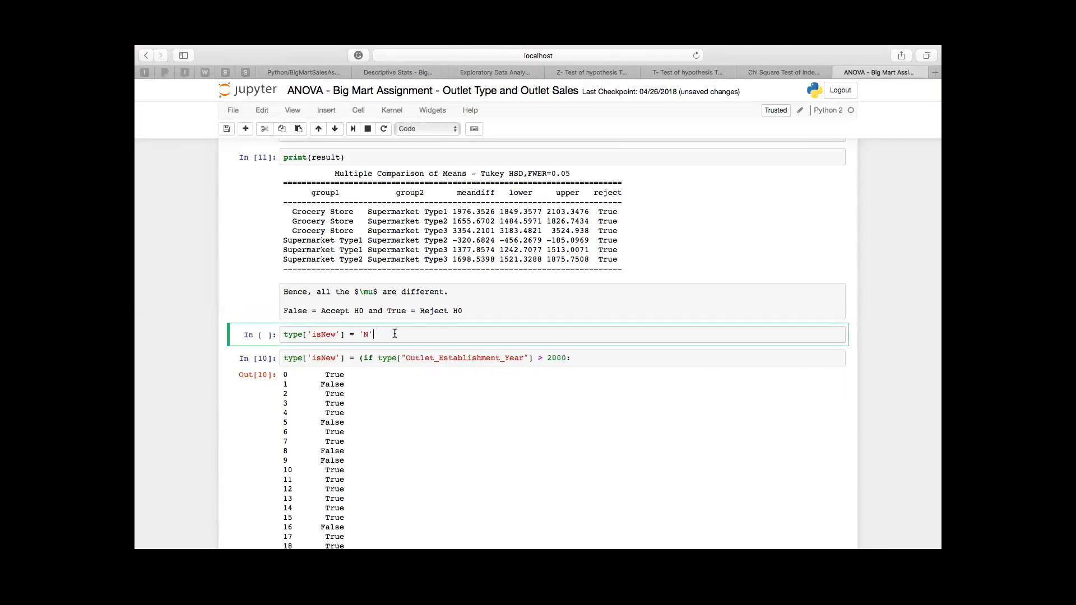
pyautogui.click(376, 362)
pyautogui.press('BackSpace')
pyautogui.press('BackSpace')
pyautogui.press('BackSpace')
pyautogui.press('BackSpace')
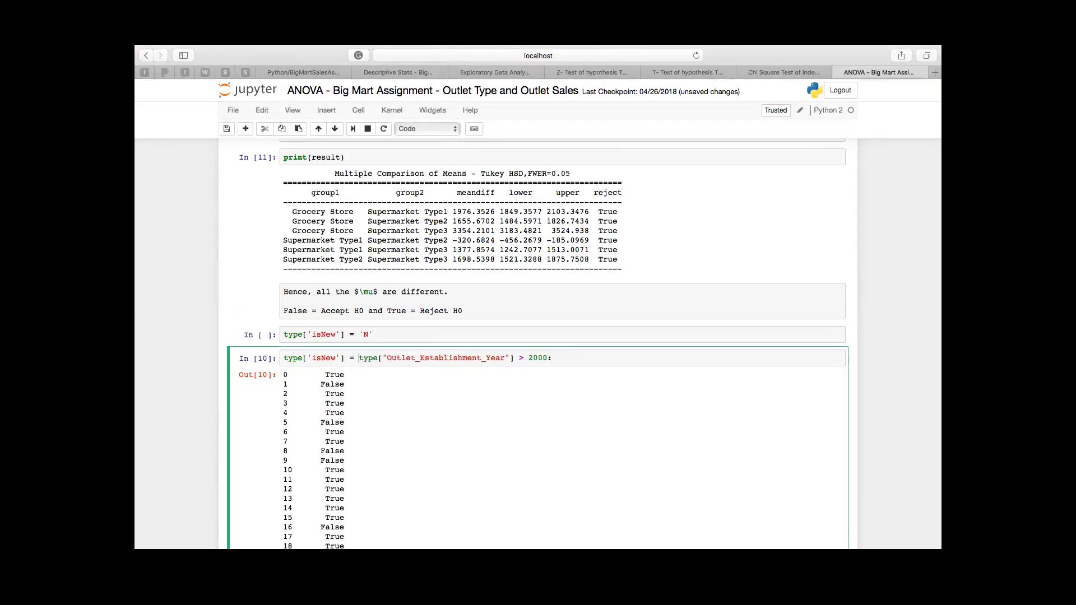
pyautogui.write('np.')
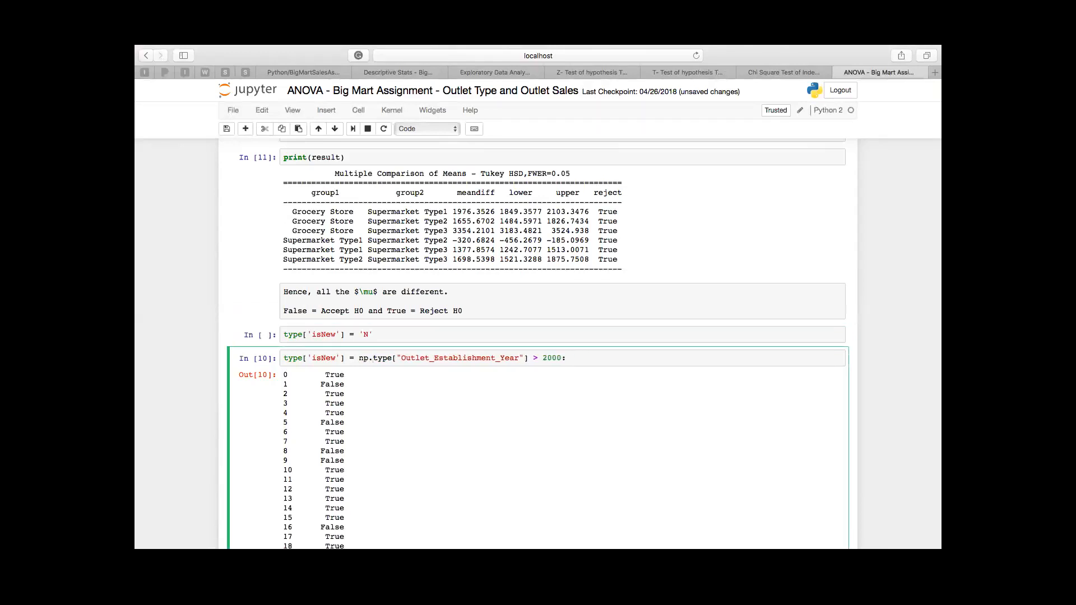
pyautogui.write('where(')
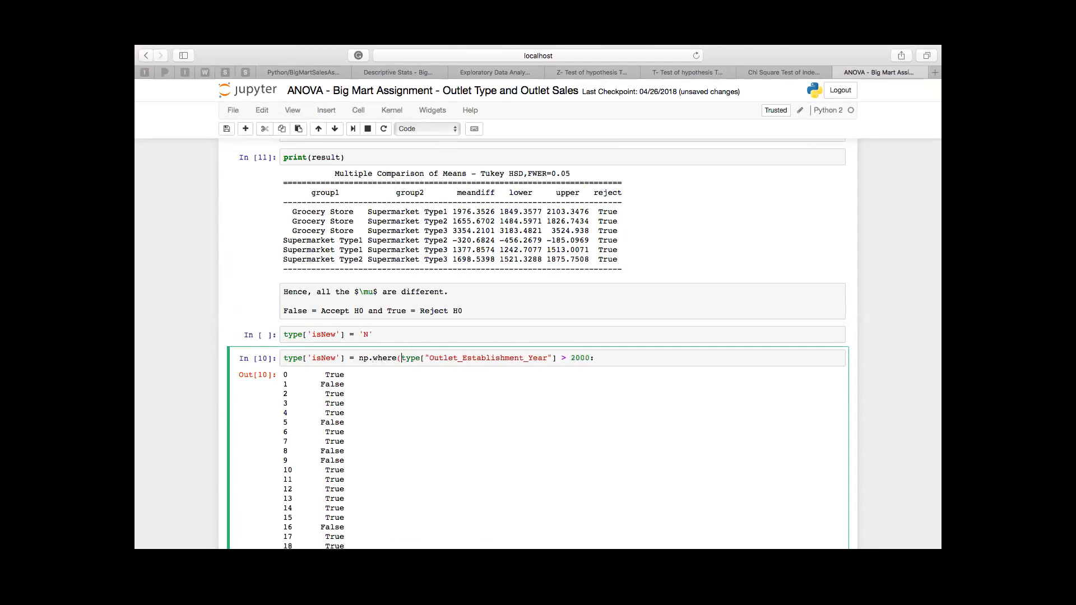
pyautogui.press('BackSpace')
pyautogui.write(", 'Y', 'N')")
# Step: Remove the type['isNew'] = 'N' cell and run the np.where assignment cell
pyautogui.press('Up')
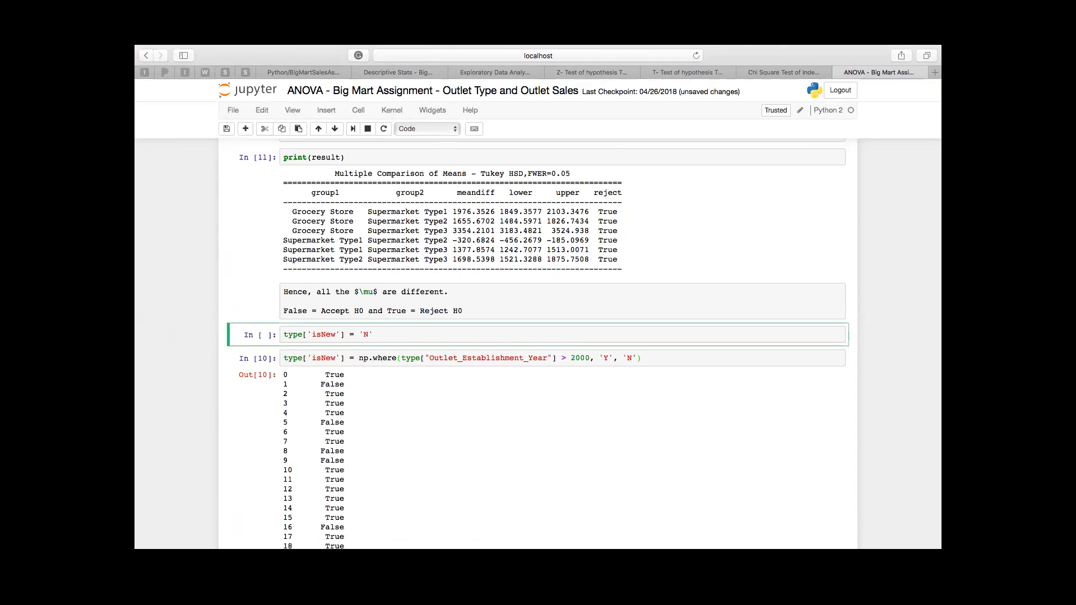
pyautogui.click(265, 129)
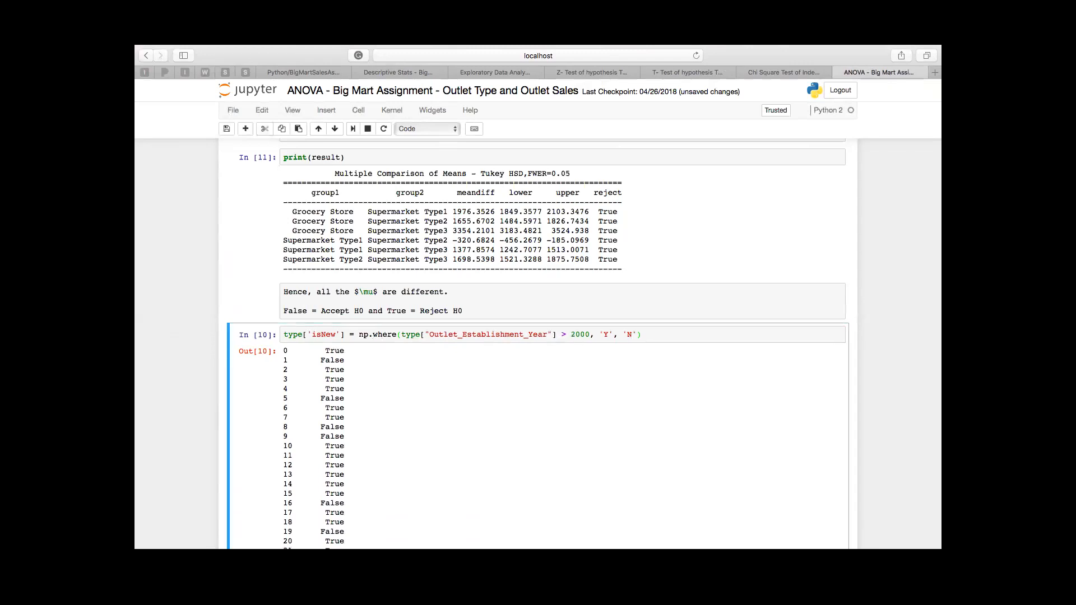
pyautogui.hotkey('shift', 'Return')
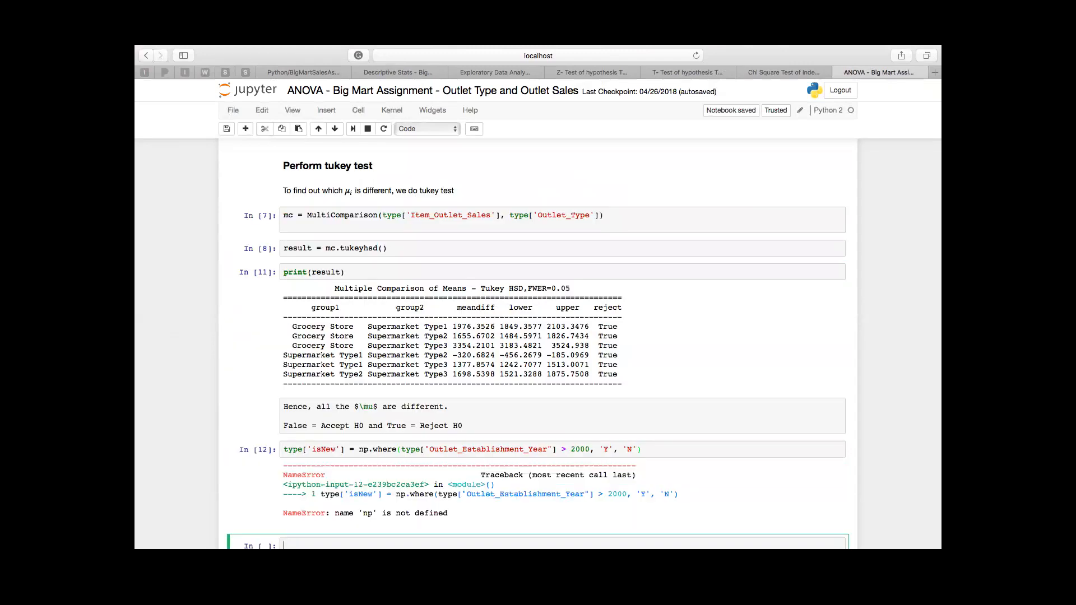
# Step: Add import numpy as np below the pandas import in the Import Libraries cell and run that cell
pyautogui.scroll(-2, 538, 342)
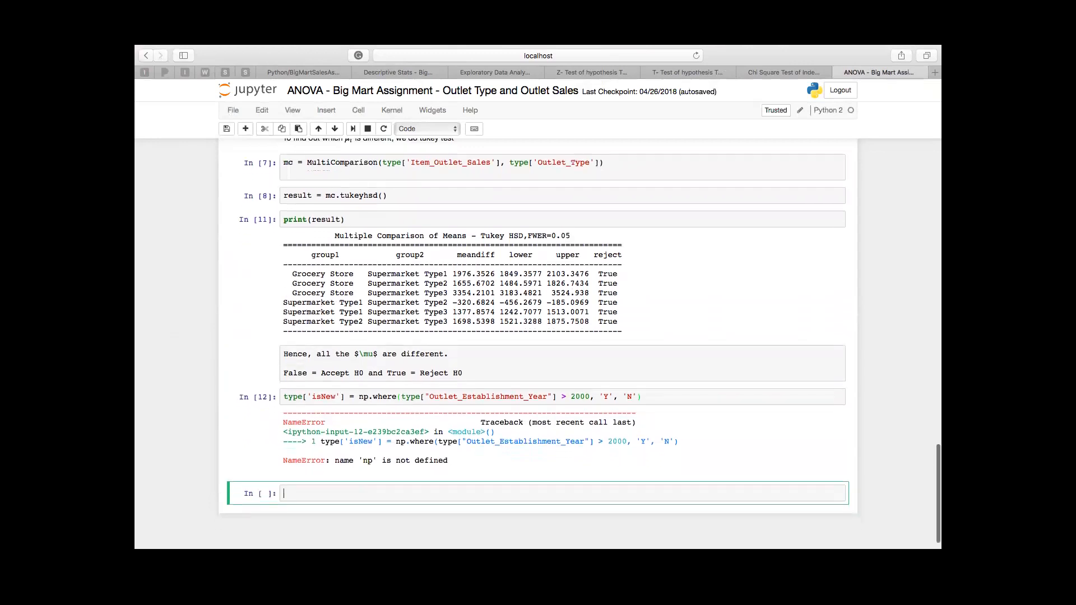
pyautogui.scroll(15, 538, 342)
pyautogui.scroll(10, 538, 460)
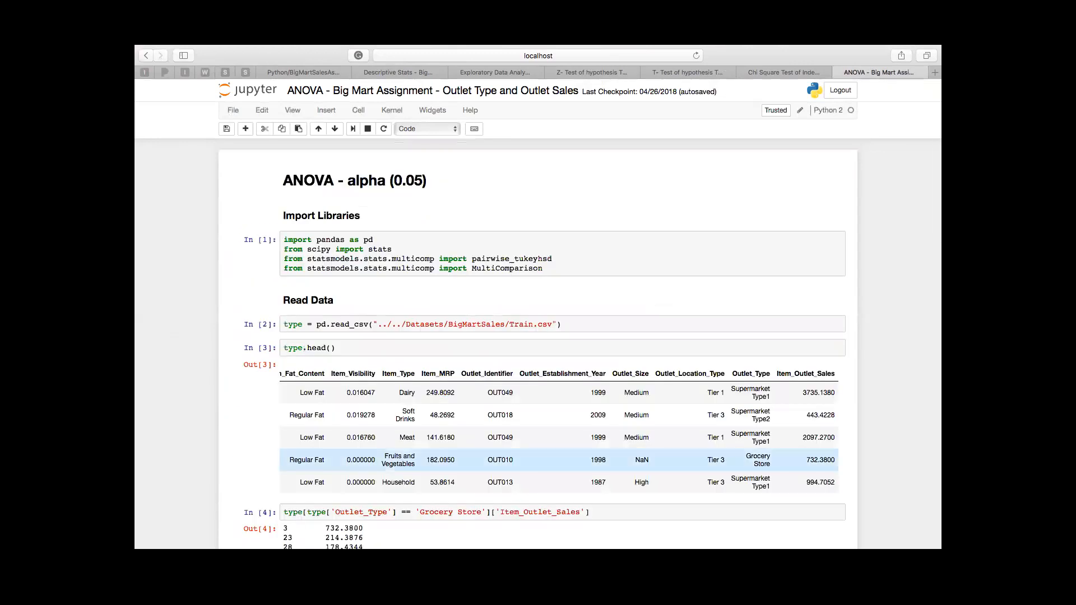
pyautogui.click(374, 240)
pyautogui.press('Return')
pyautogui.write('import numpy as np')
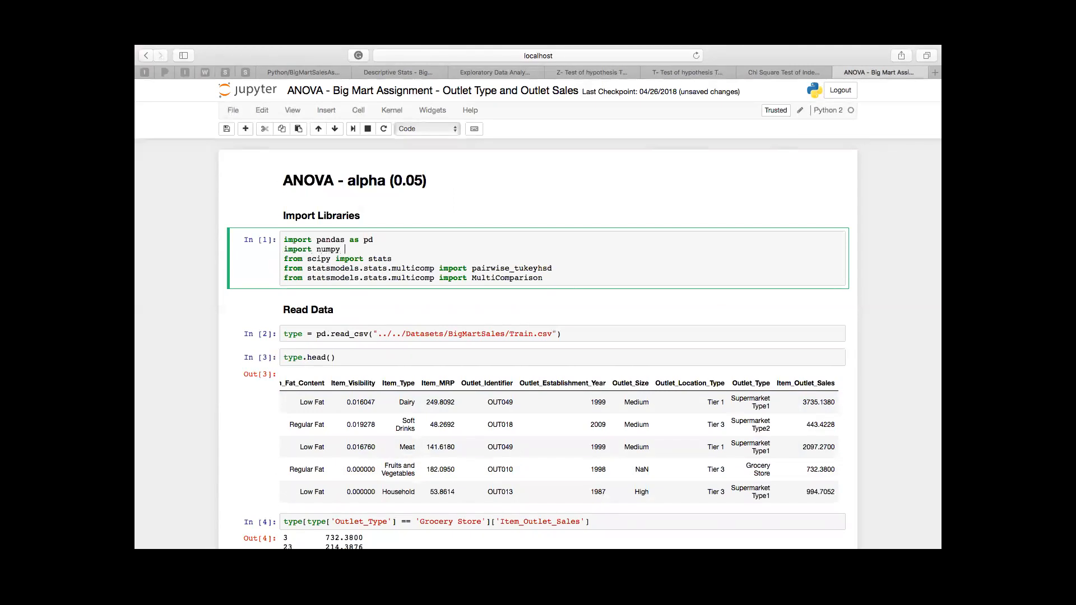
pyautogui.hotkey('shift', 'Return')
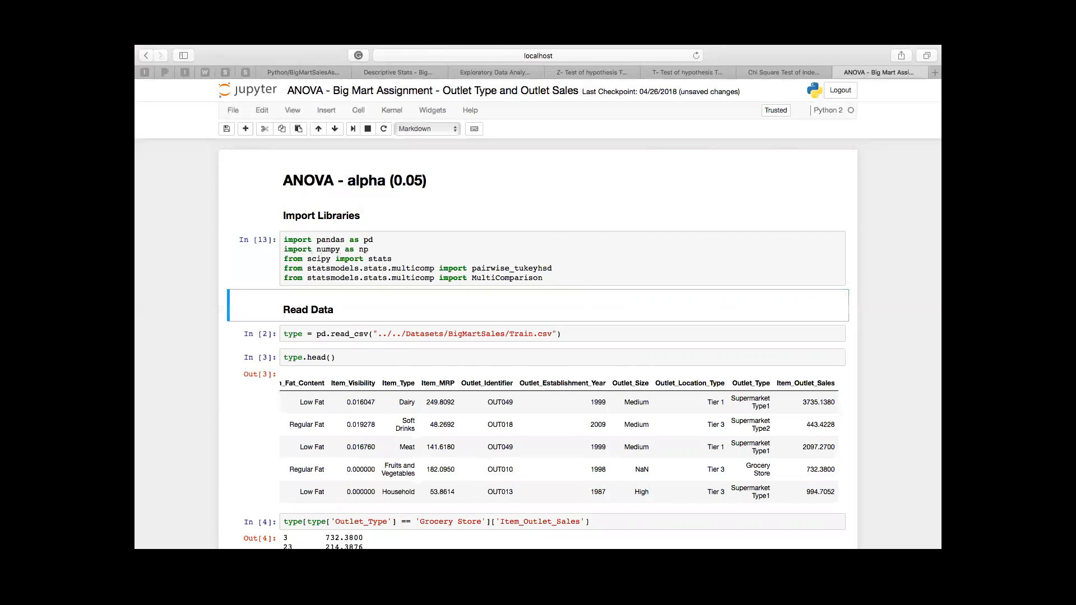
# Step: Rerun the np.where cell that assigns the isNew column
pyautogui.scroll(-20, 538, 336)
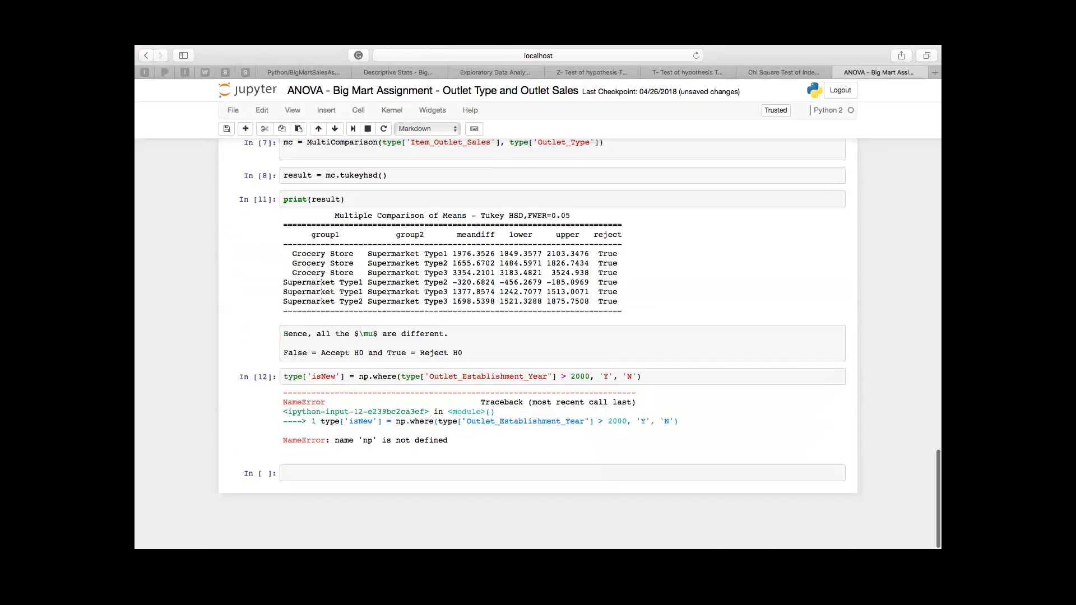
pyautogui.click(374, 376)
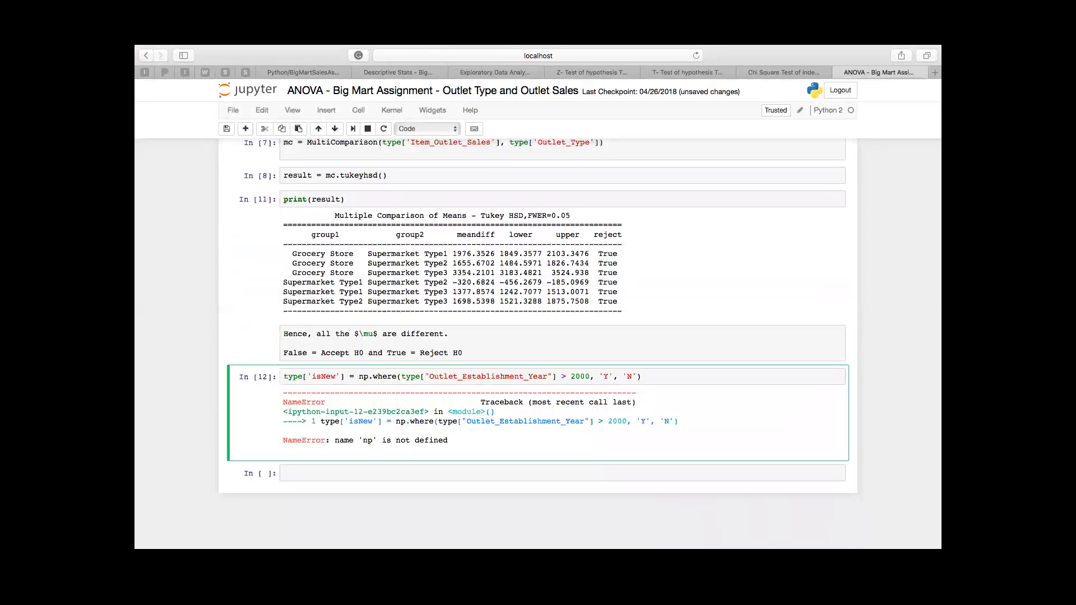
pyautogui.click(643, 377)
pyautogui.hotkey('shift', 'Return')
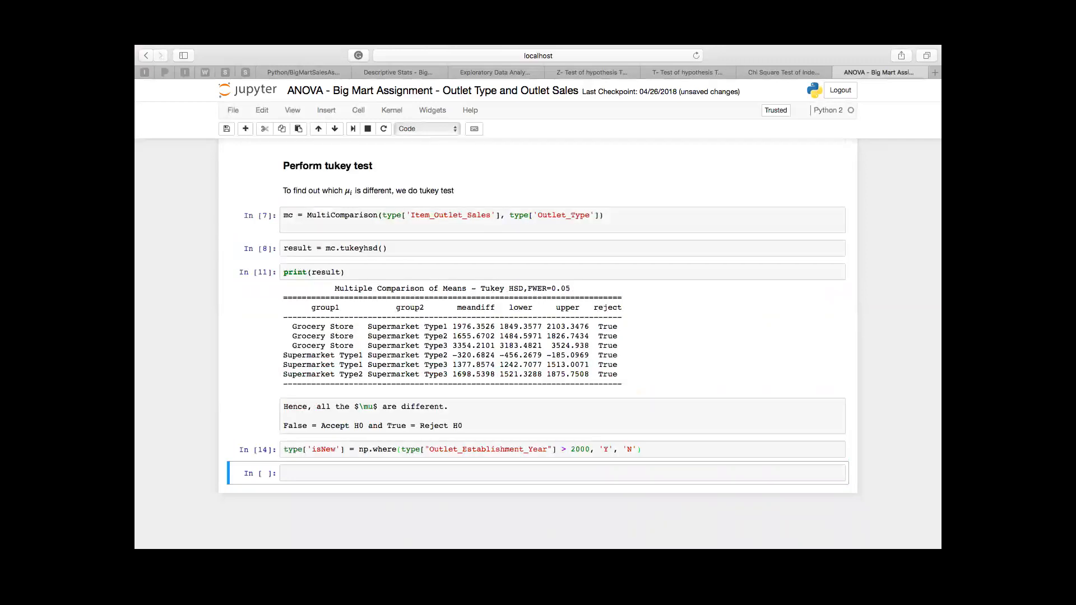
# Step: Display the type DataFrame from the empty last cell and view its isNew column
pyautogui.press('Return')
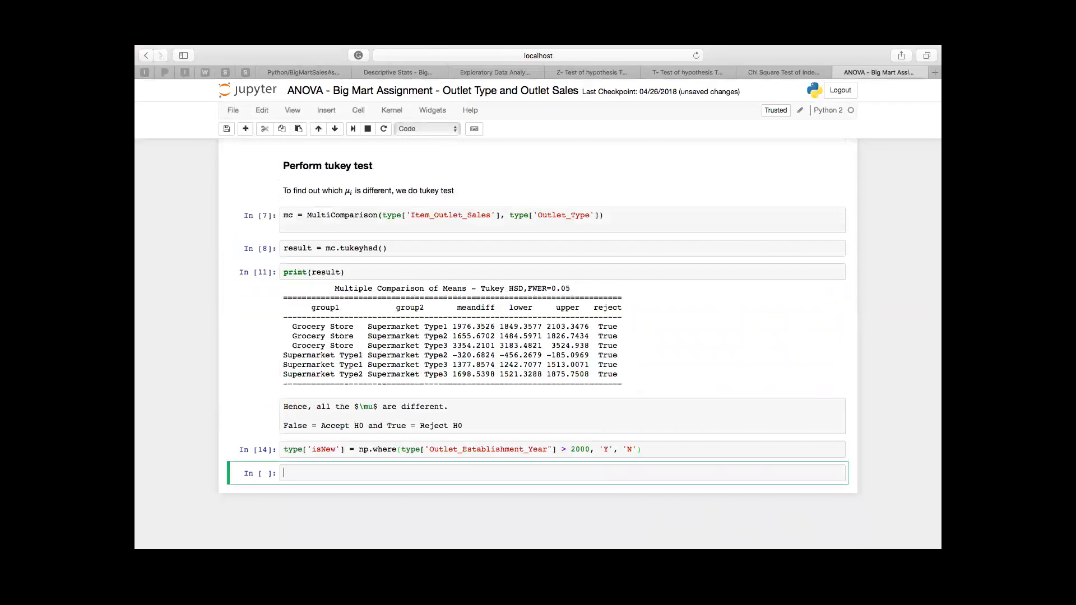
pyautogui.write('type')
pyautogui.hotkey('shift', 'Return')
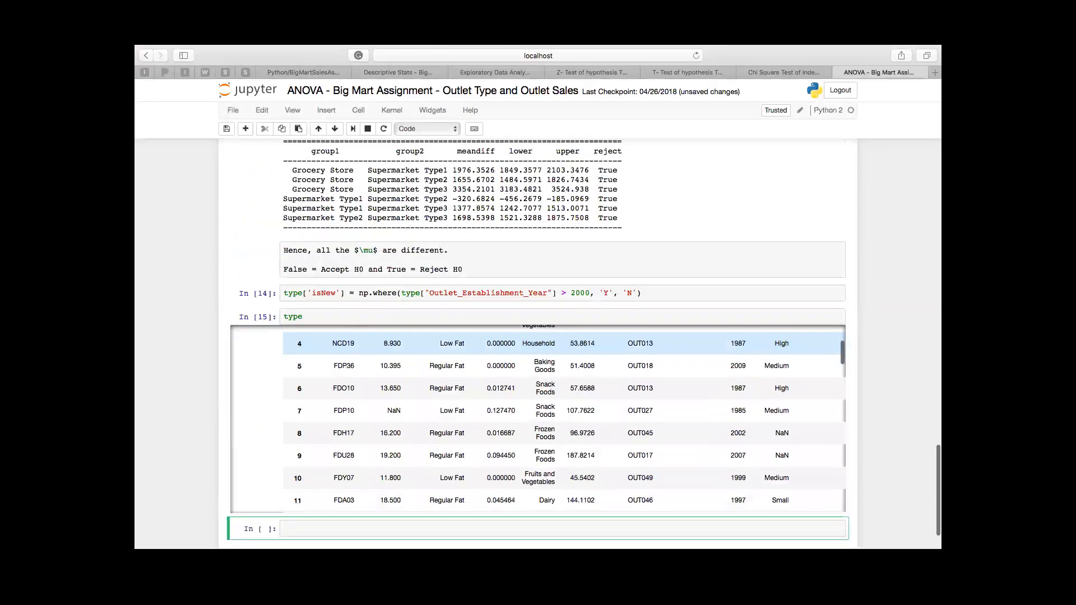
pyautogui.scroll(5, 561, 364)
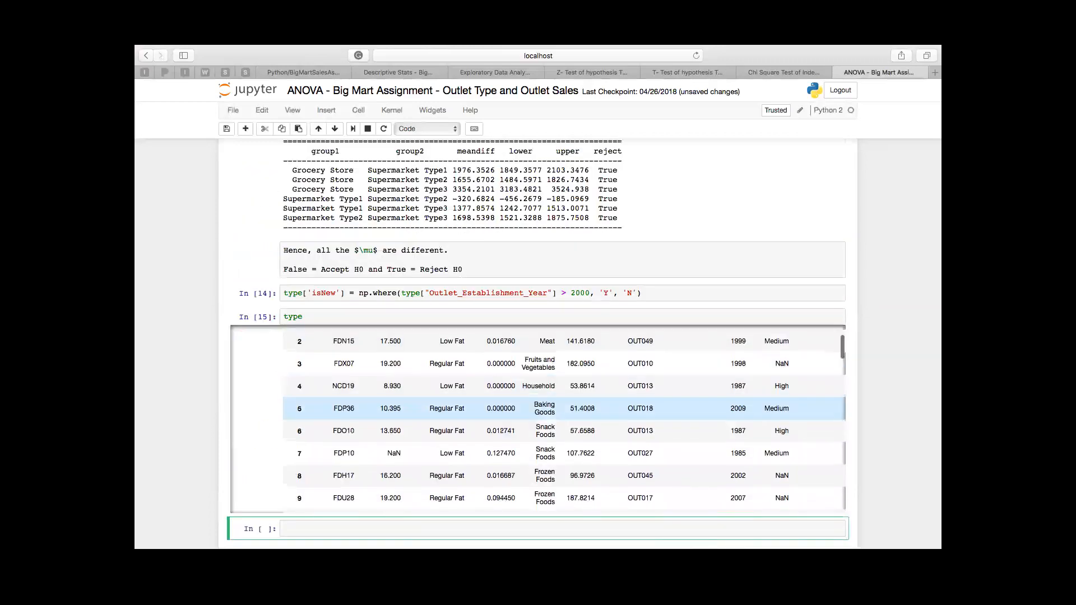
pyautogui.hscroll(5, 538, 384)
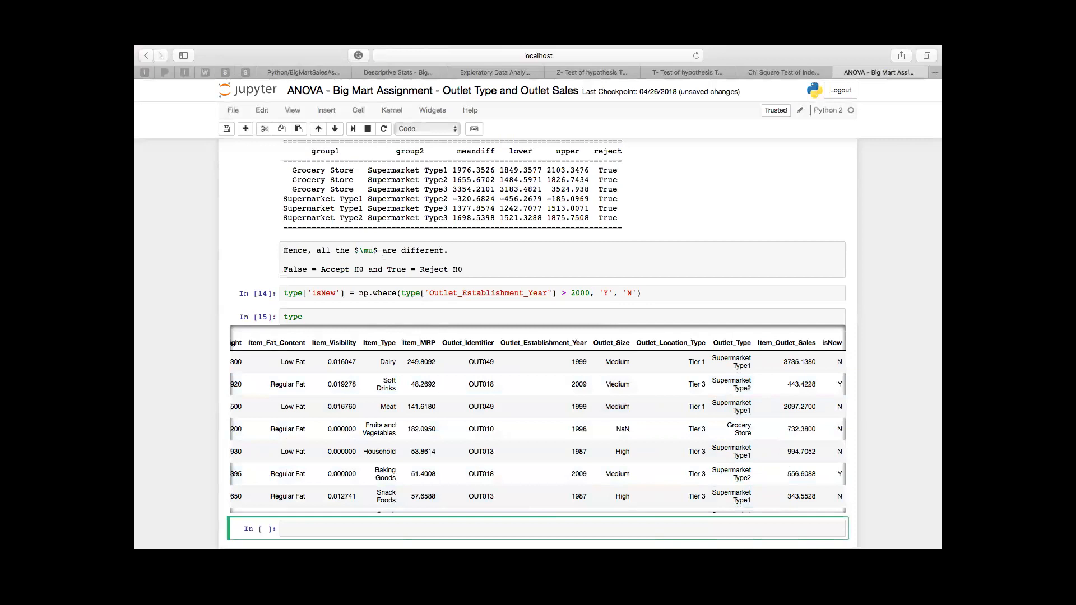
# Step: Open the cell that displays the type DataFrame for editing at the end of its code
pyautogui.doubleClick(612, 510)
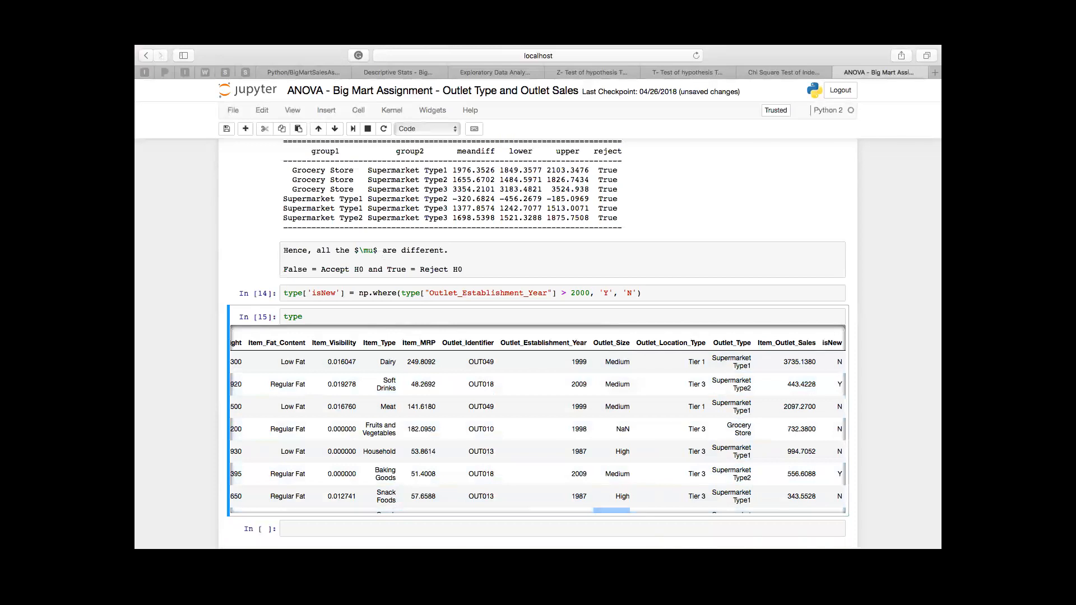
pyautogui.click(304, 317)
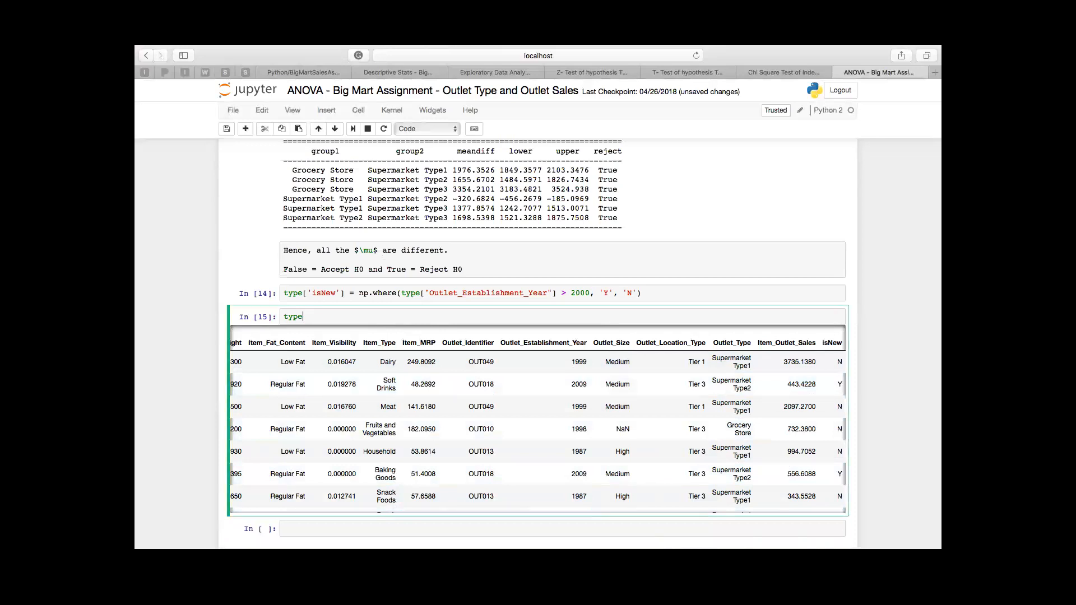
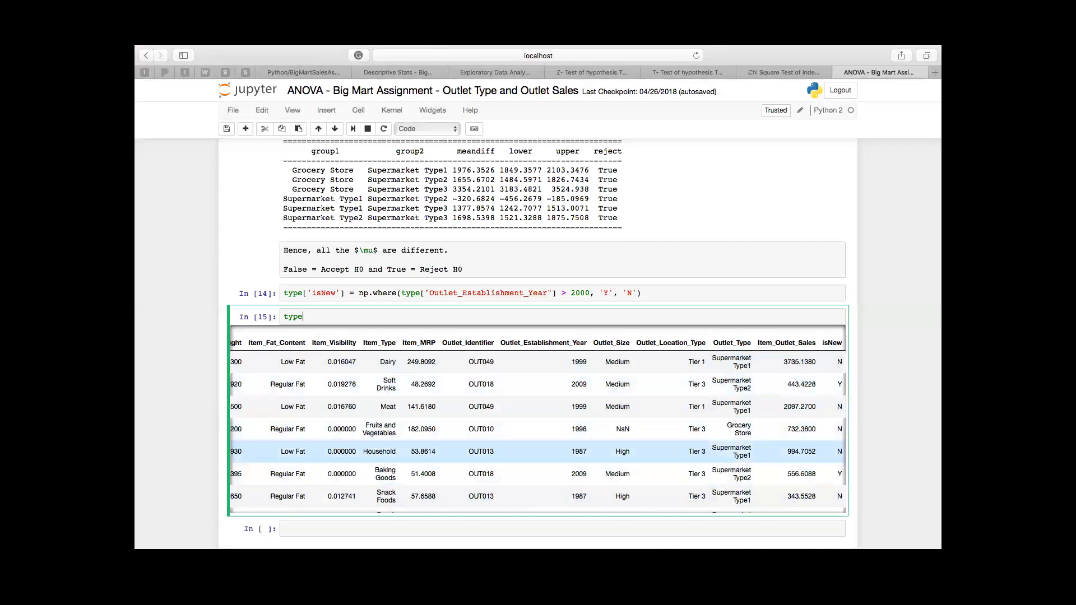
# Step: Examine the first rows of the type DataFrame output, highlighting the Meat and Fruits and Vegetables entries in its Item_Type column
pyautogui.hscroll(-10, 537, 451)
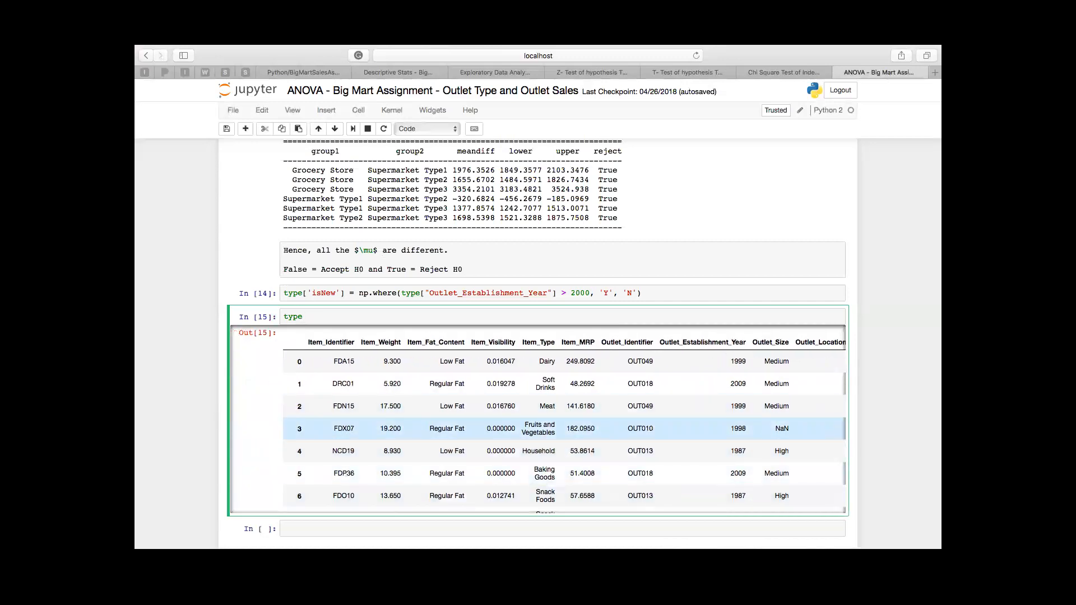
pyautogui.doubleClick(538, 432)
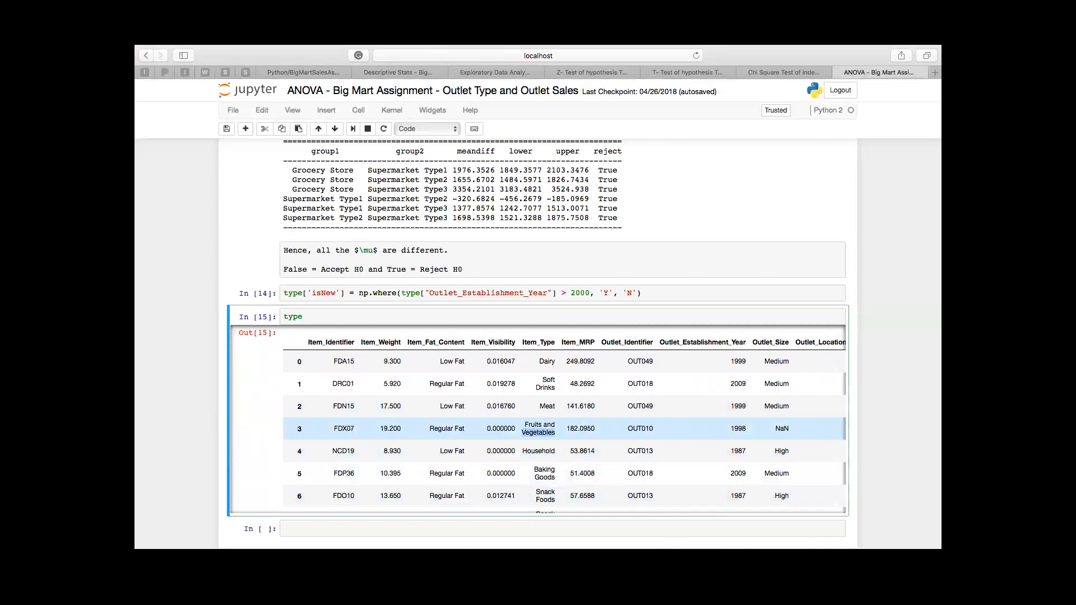
pyautogui.doubleClick(548, 407)
pyautogui.click(547, 406)
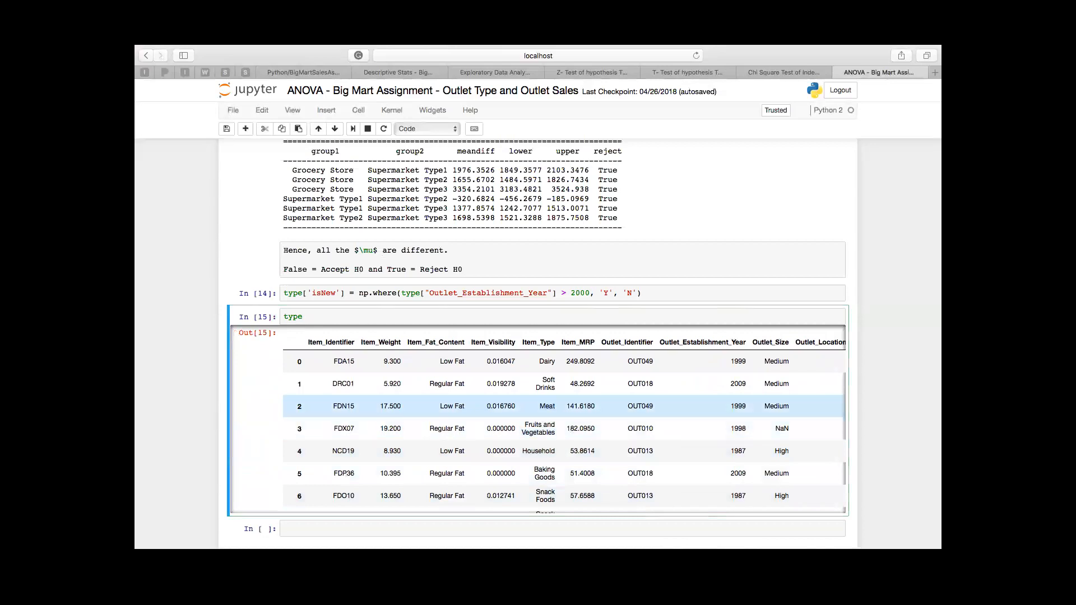
pyautogui.doubleClick(538, 433)
pyautogui.click(538, 433)
pyautogui.doubleClick(547, 407)
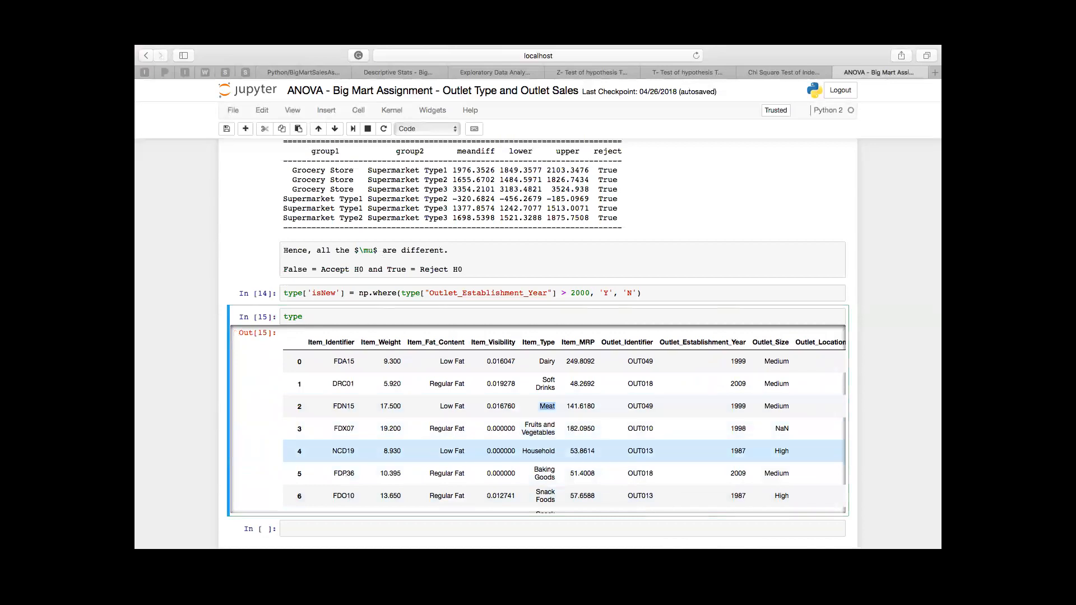
pyautogui.doubleClick(538, 433)
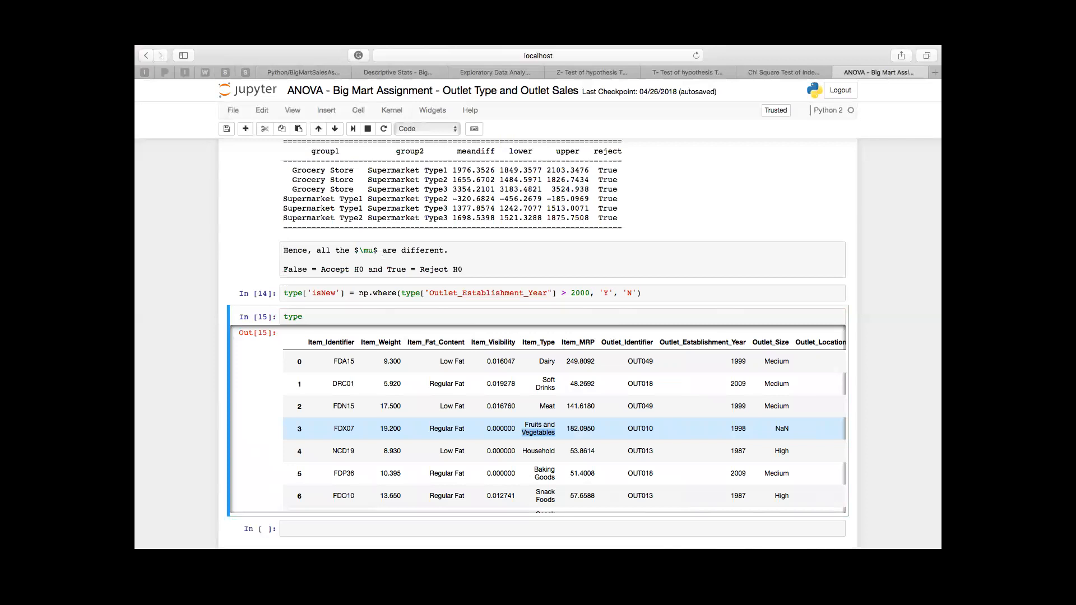
# Step: Compare the isNew column with Outlet_Establishment_Year across the rows of the type DataFrame output and review its other columns
pyautogui.hscroll(4, 538, 420)
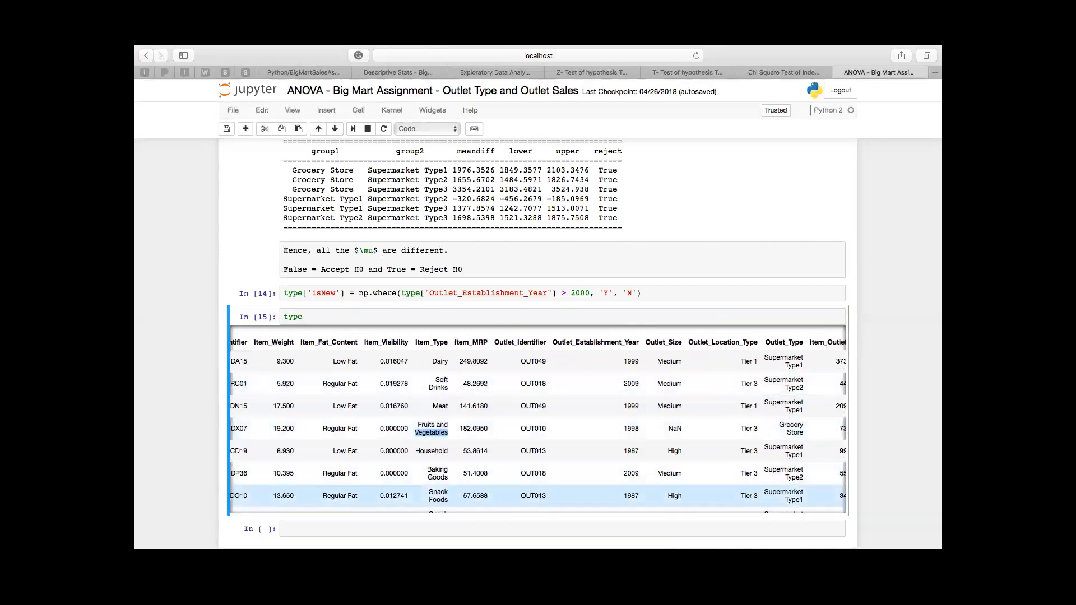
pyautogui.click(538, 509)
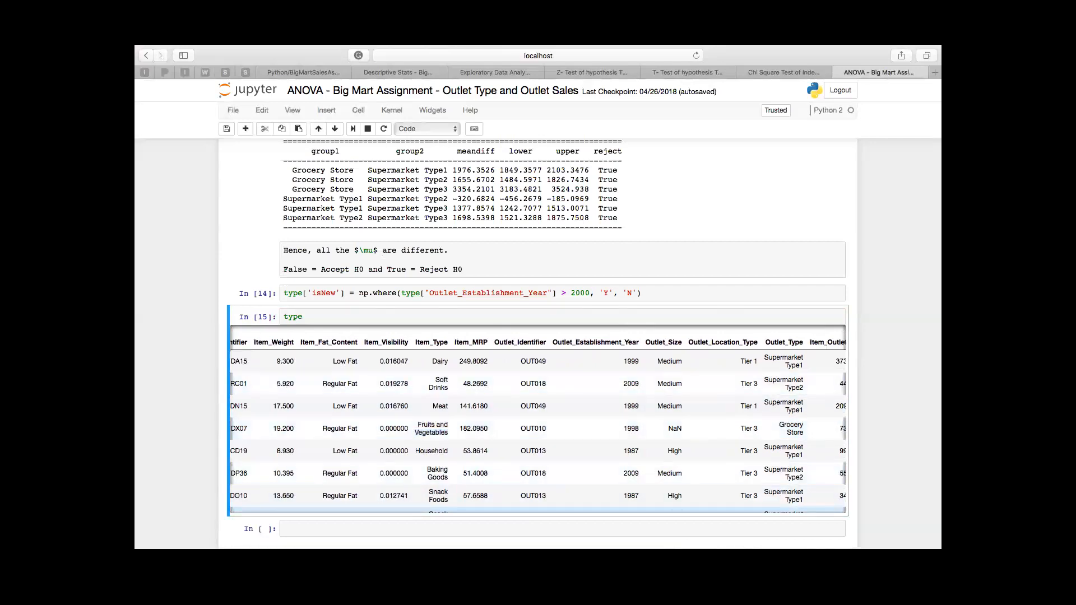
pyautogui.hscroll(2, 538, 474)
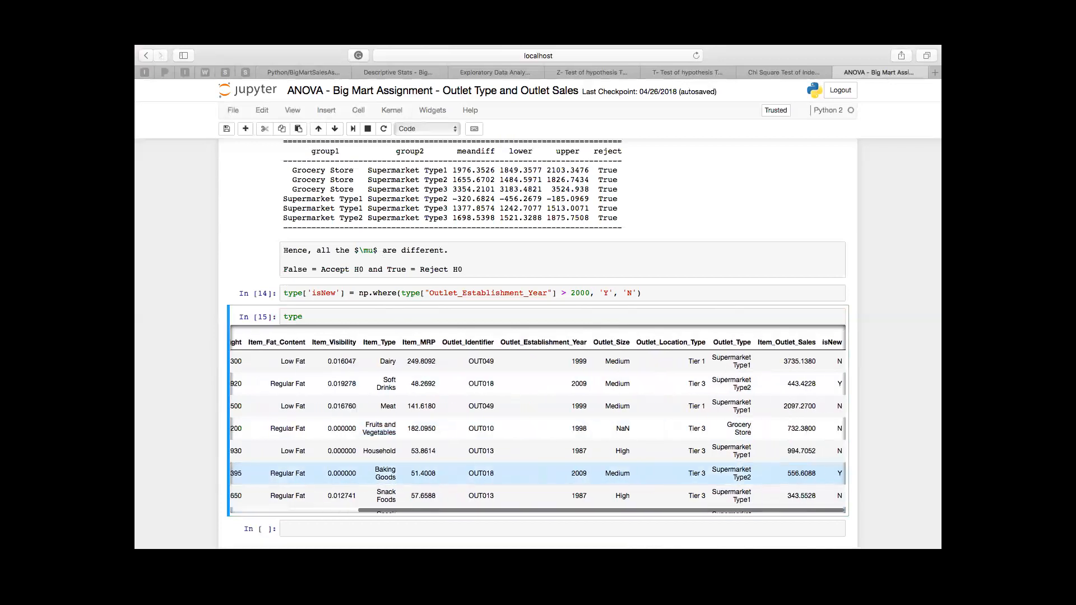
pyautogui.scroll(1, 538, 474)
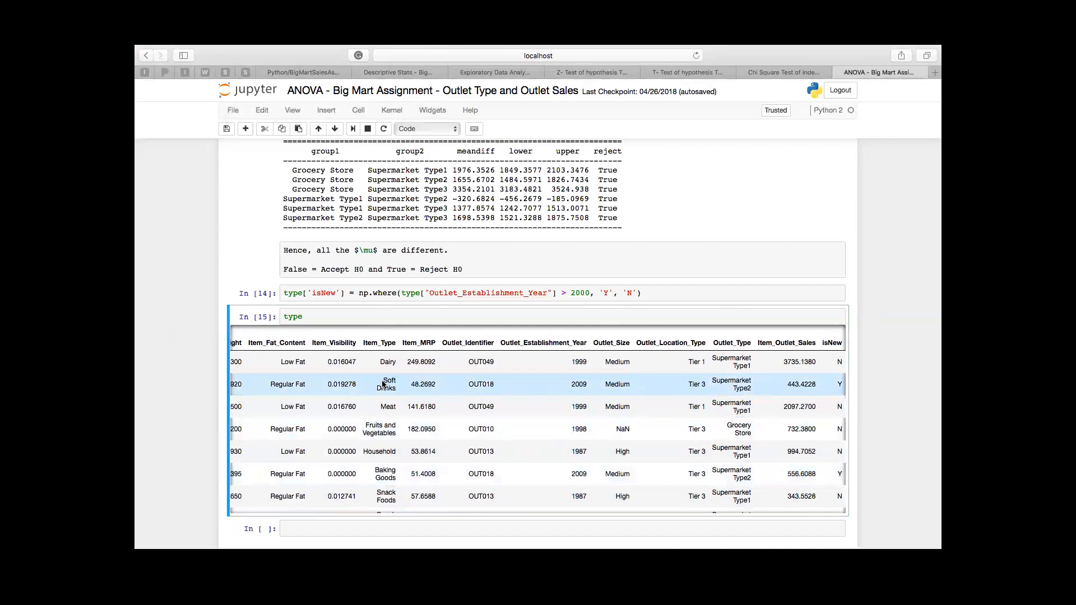
pyautogui.scroll(-3, 383, 385)
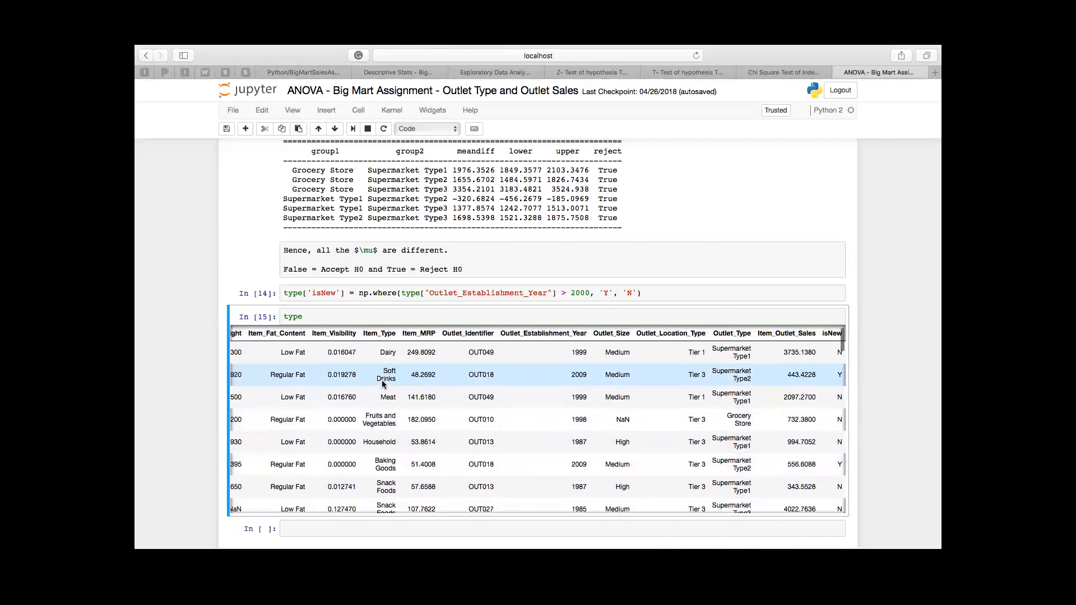
pyautogui.scroll(5, 383, 385)
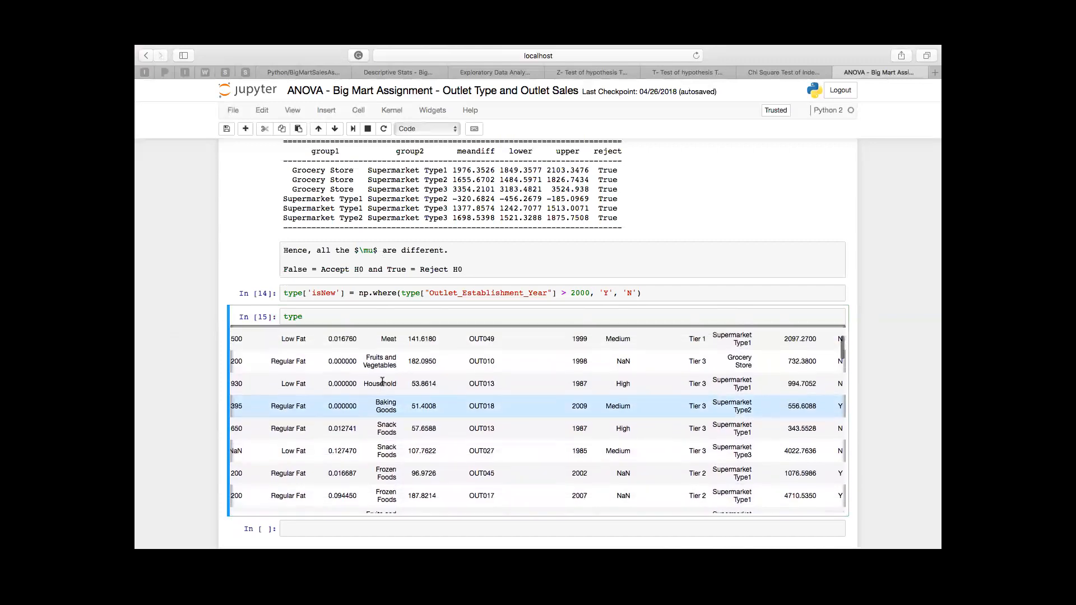
pyautogui.hscroll(-3, 383, 385)
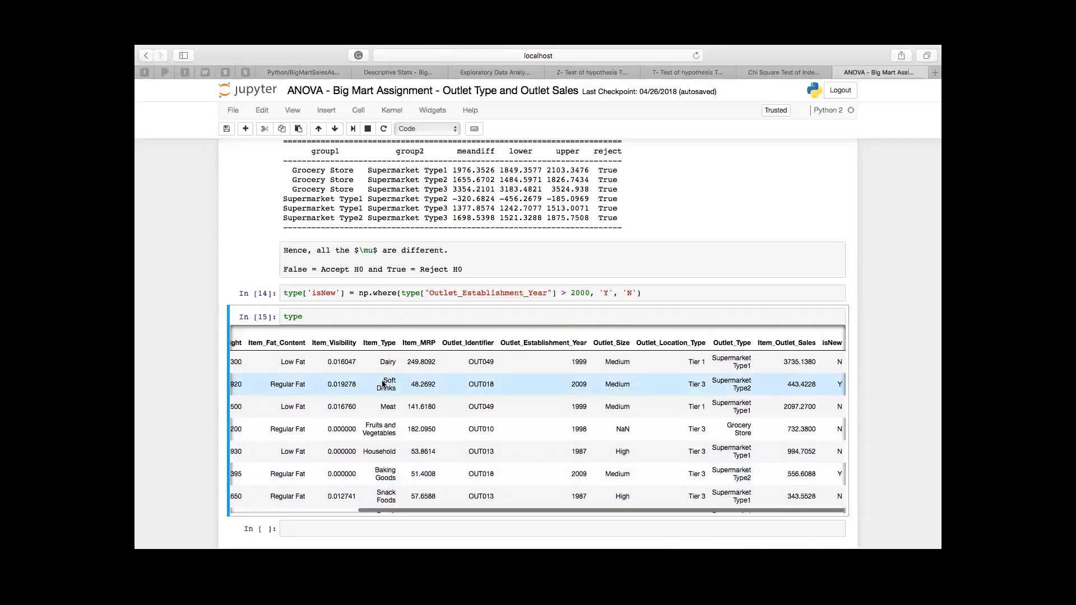
pyautogui.hscroll(-4, 383, 384)
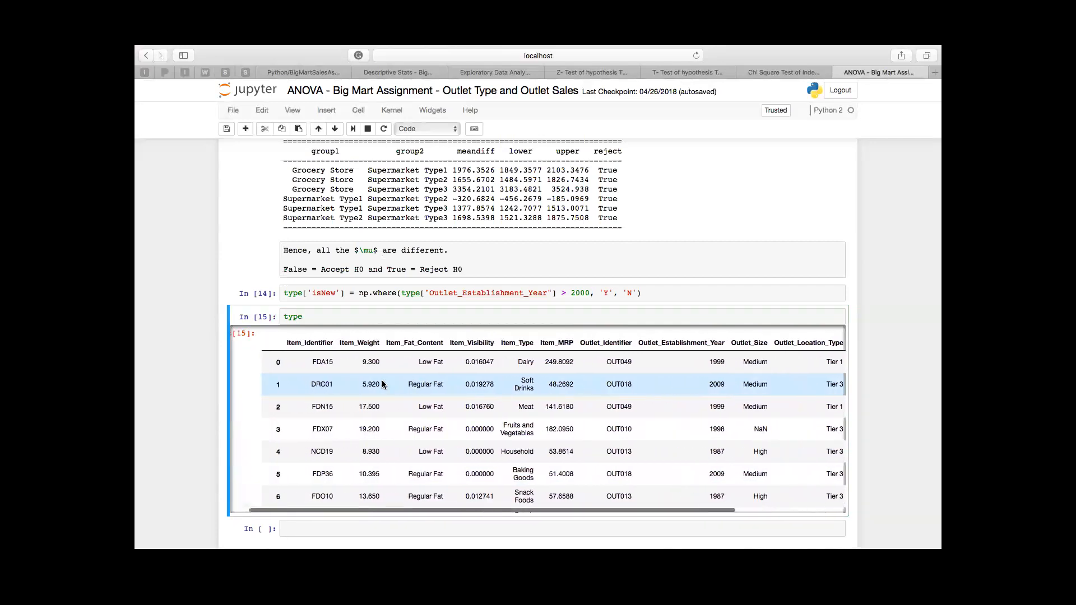
pyautogui.hscroll(6, 383, 385)
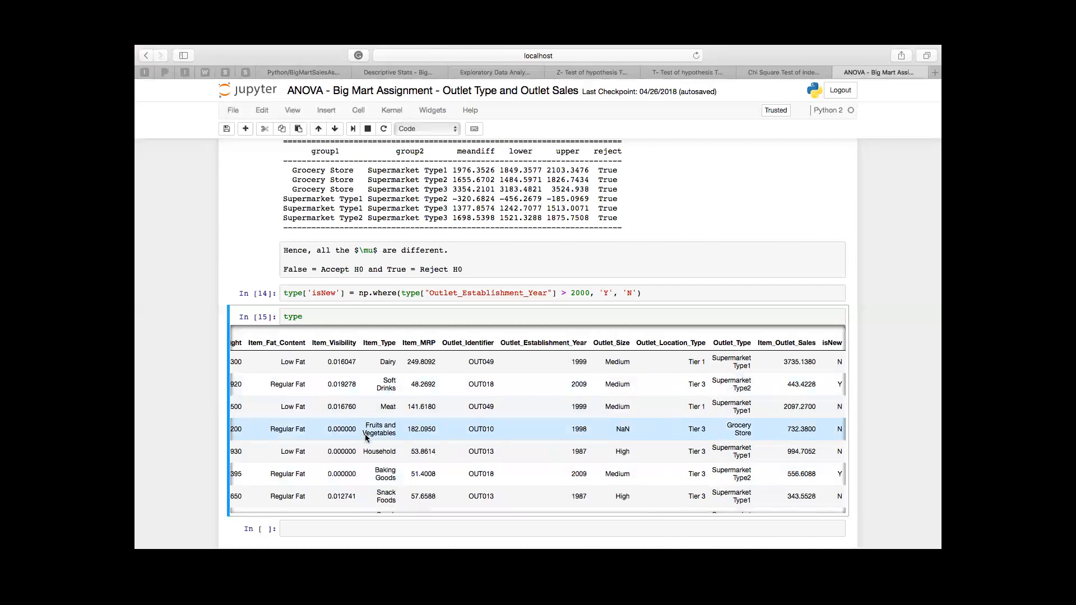
# Step: Open the ANOVA - Big Mart Assignment - Location Type and Outlet Sales notebook from the BigMartSalesAssignment folder and run all its cells
pyautogui.click(308, 72)
pyautogui.click(375, 198)
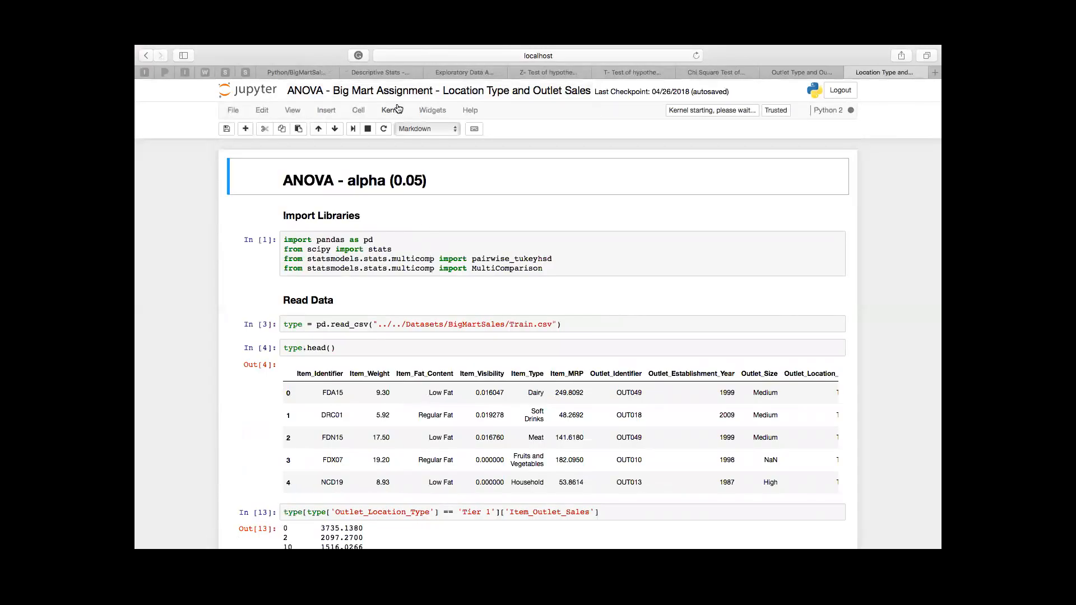
pyautogui.click(365, 110)
pyautogui.click(385, 170)
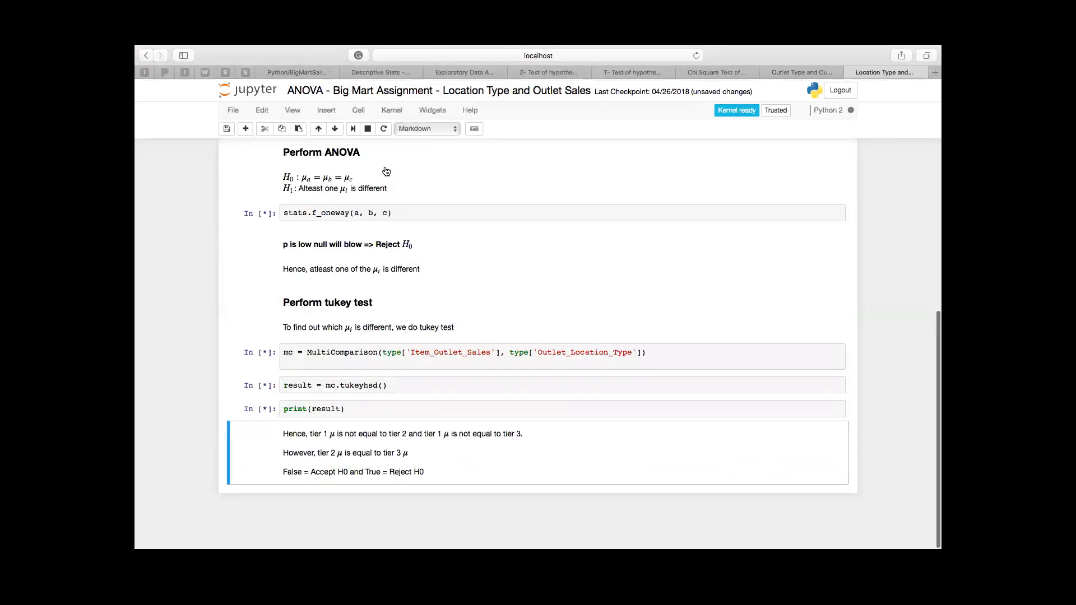
# Step: Review the Location Type notebook from the imports through the Tier 1 to 3 groups, the f_oneway result and the Tukey test conclusion
pyautogui.scroll(15, 473, 240)
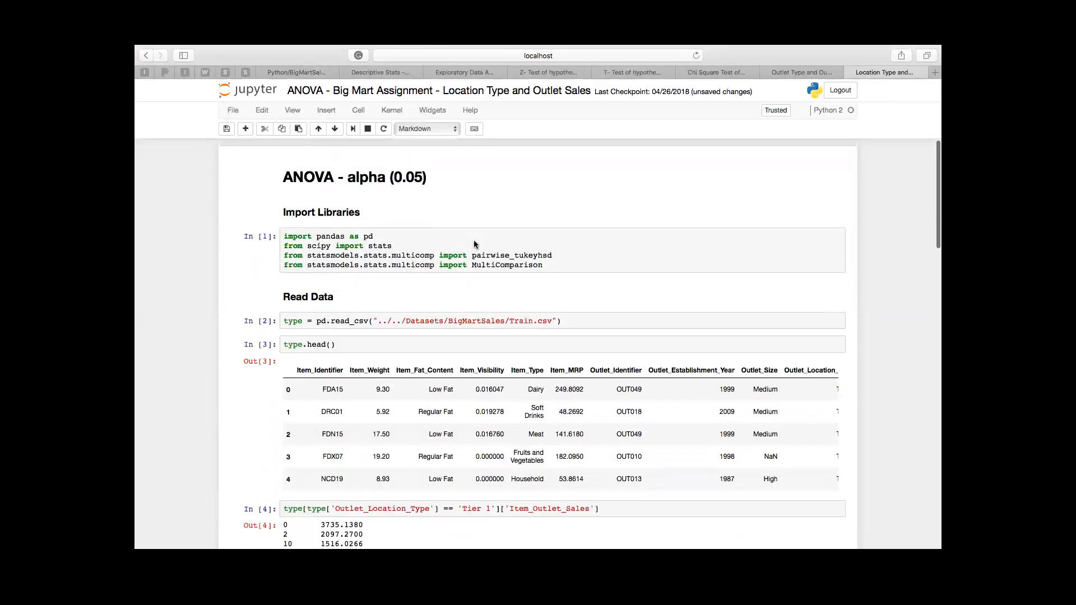
pyautogui.scroll(-2, 474, 240)
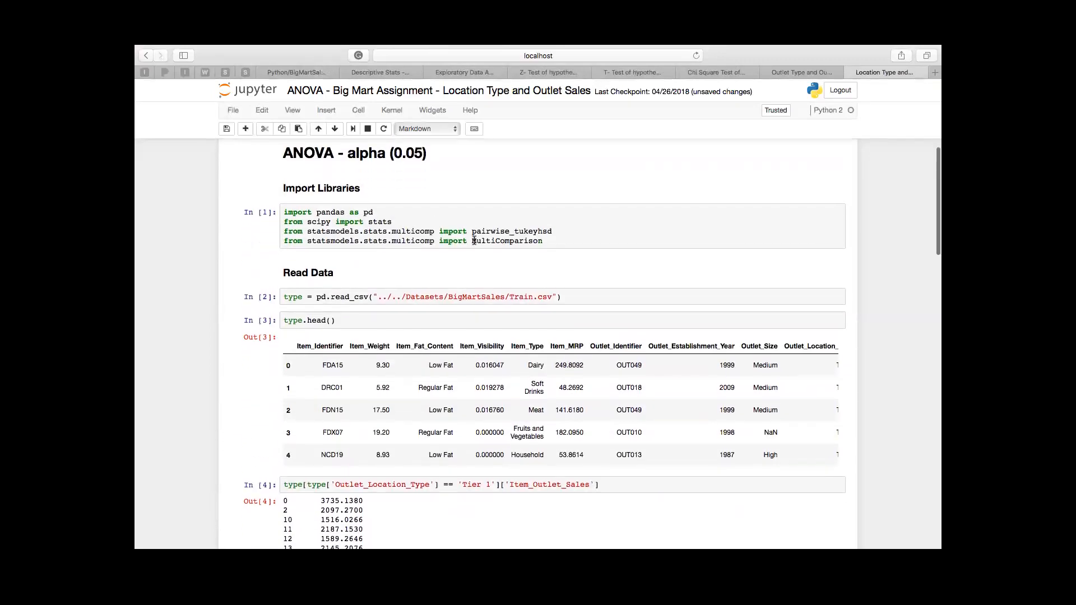
pyautogui.scroll(-5, 473, 244)
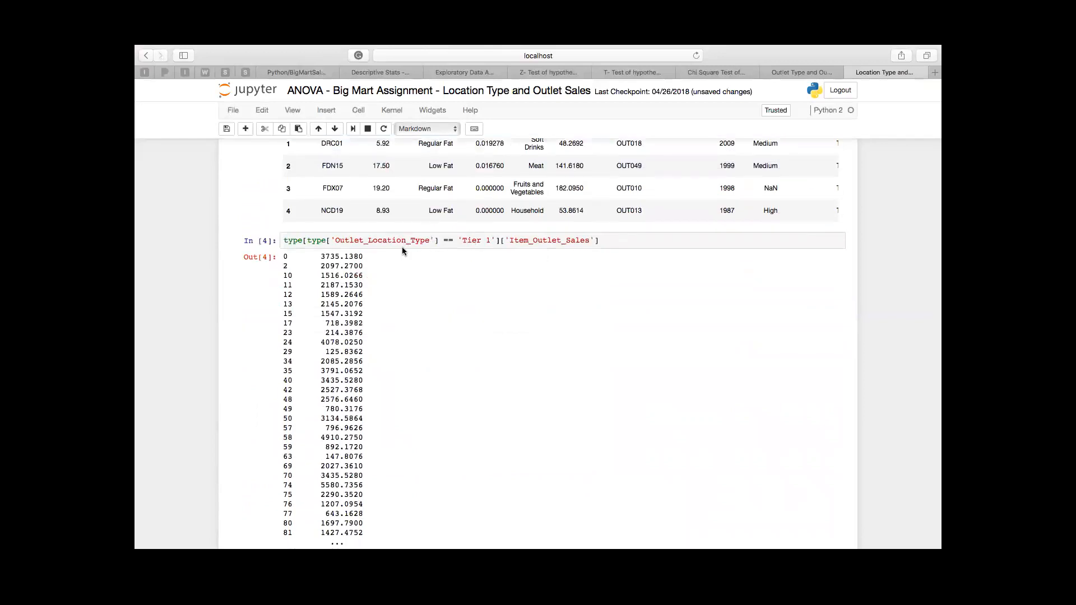
pyautogui.scroll(-10, 537, 346)
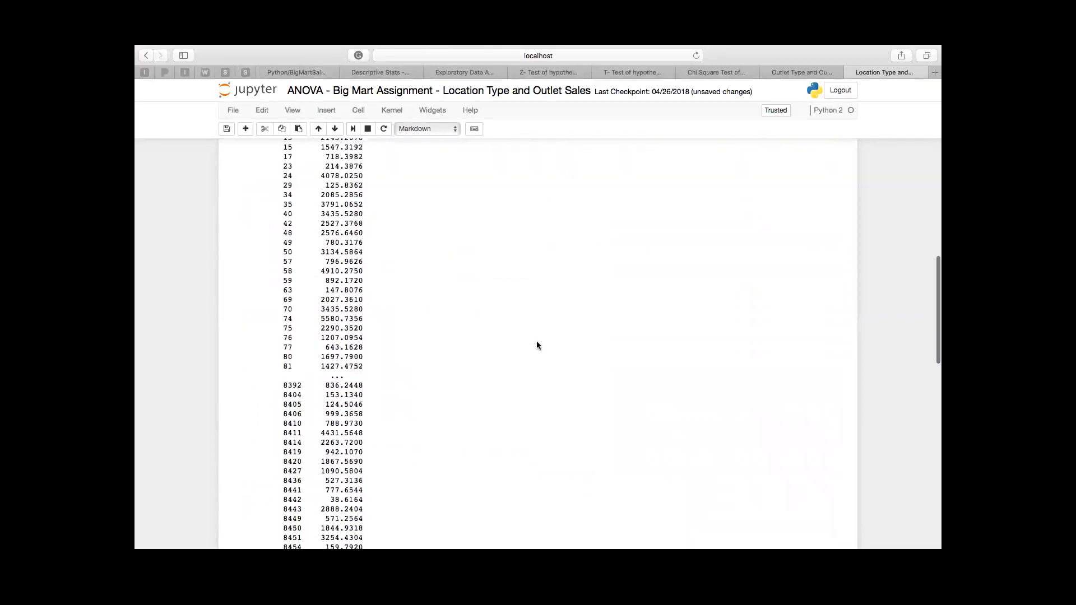
pyautogui.scroll(-3, 537, 345)
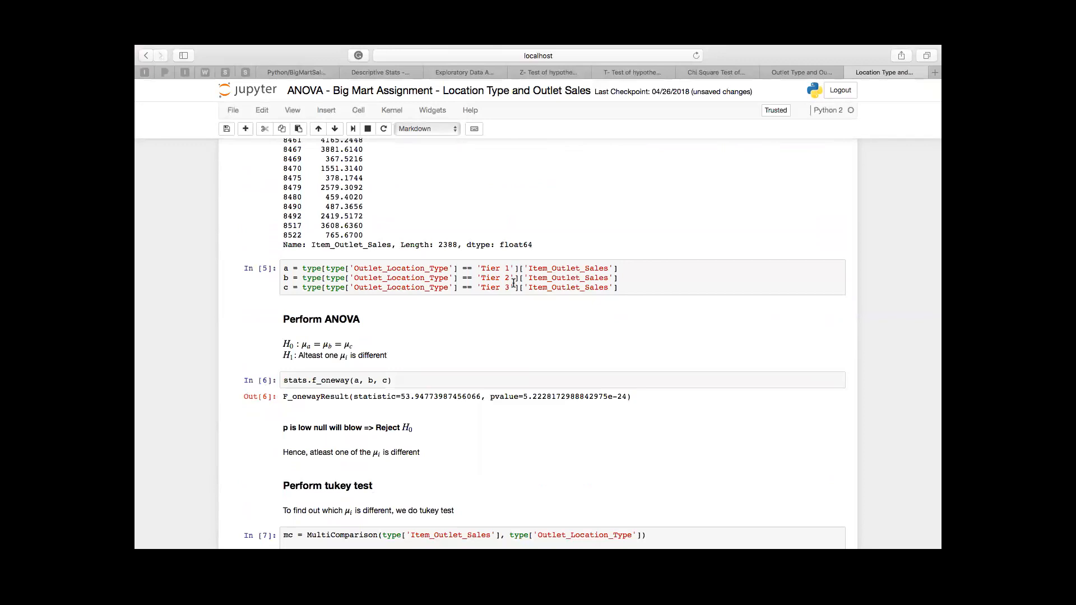
pyautogui.scroll(-2, 512, 301)
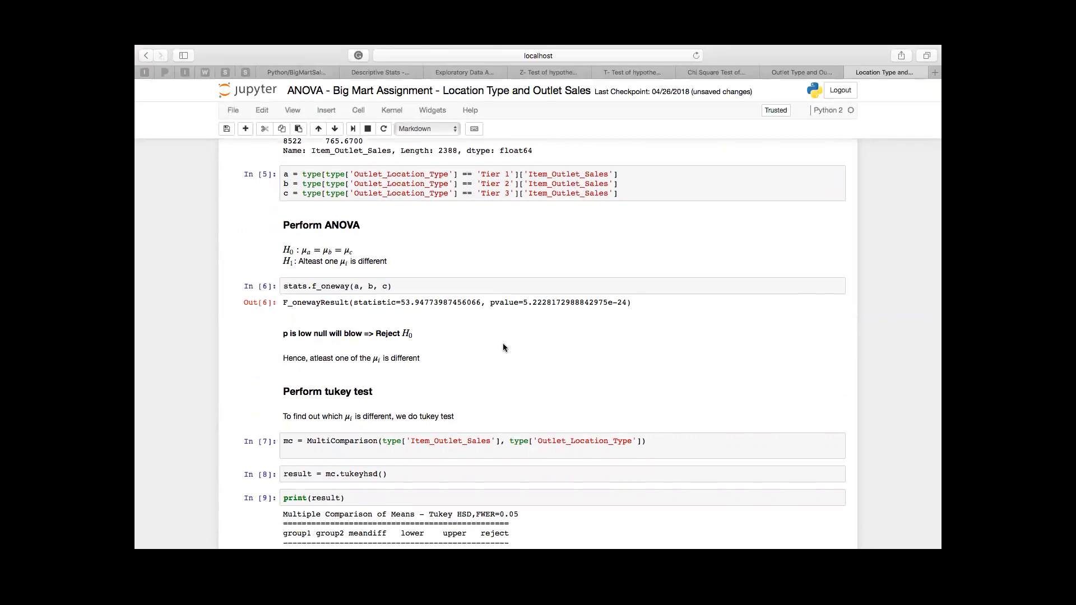
pyautogui.scroll(-1, 503, 347)
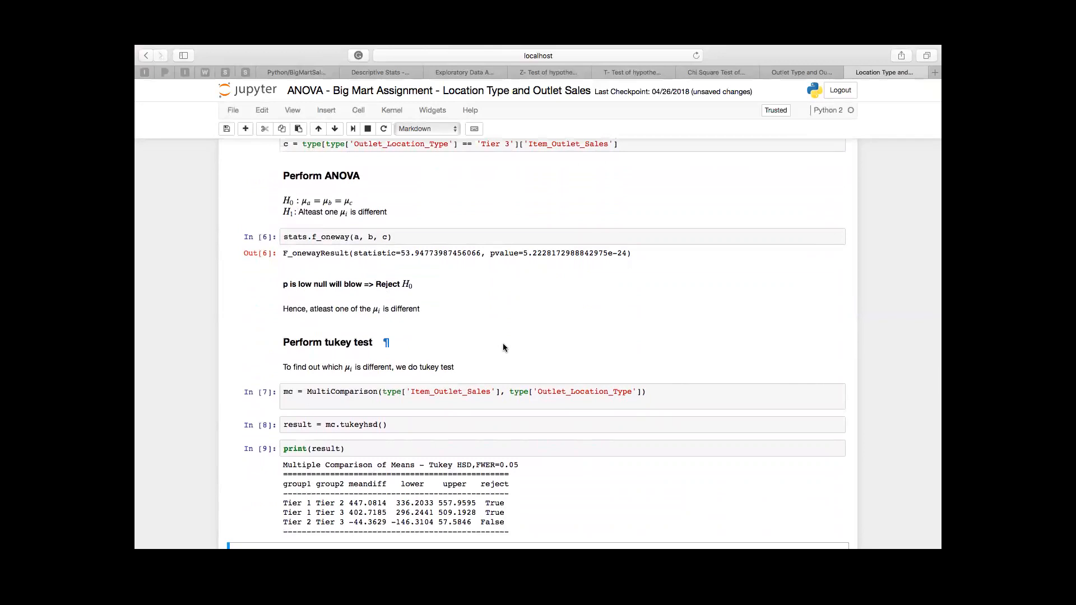
pyautogui.scroll(-3, 503, 343)
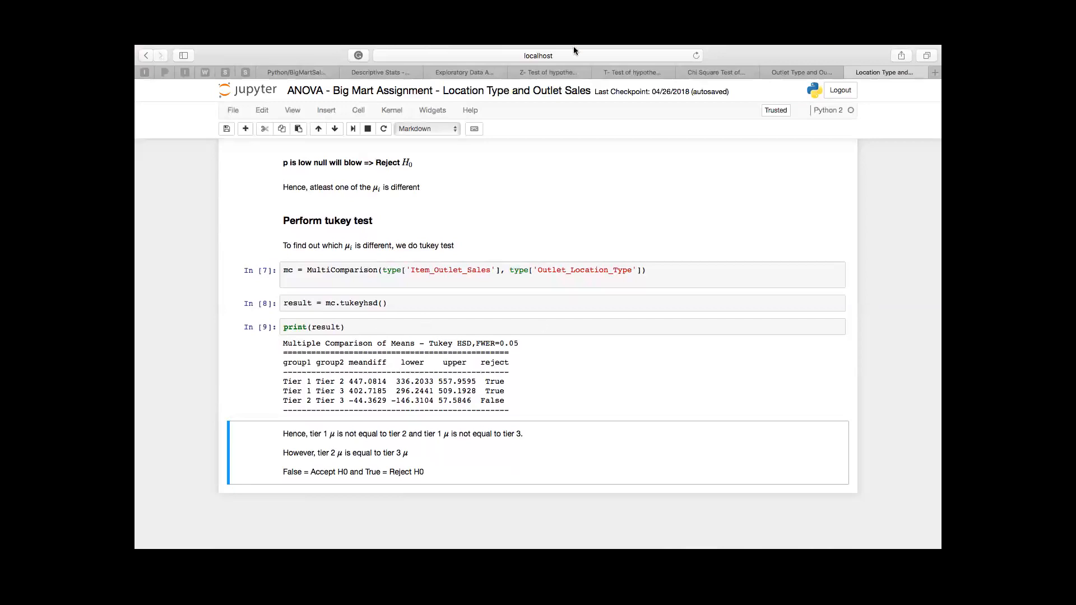
pyautogui.moveTo(583, 59)
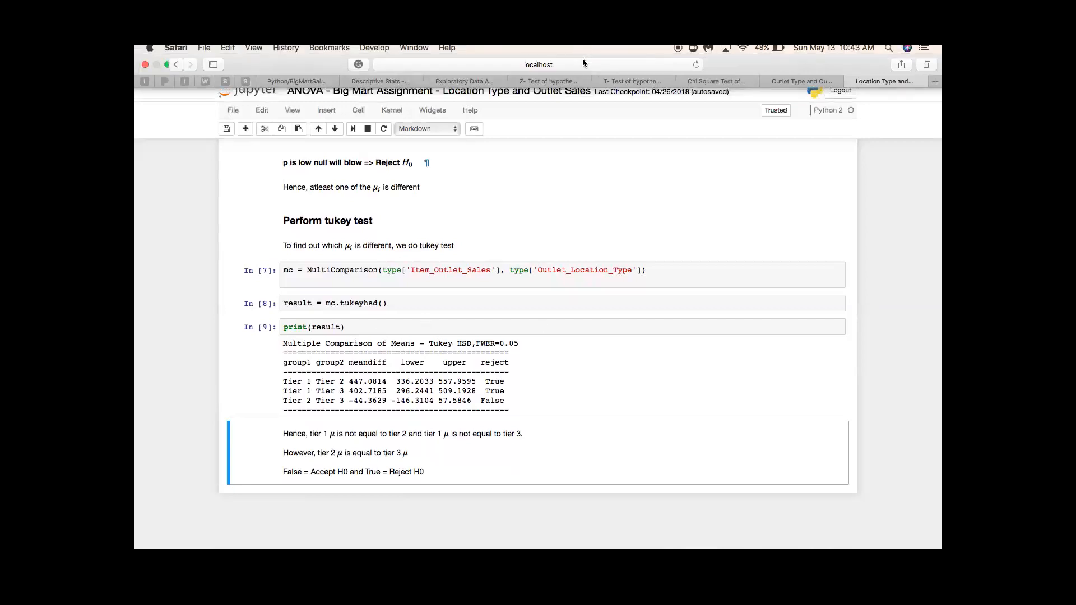
pyautogui.click(167, 67)
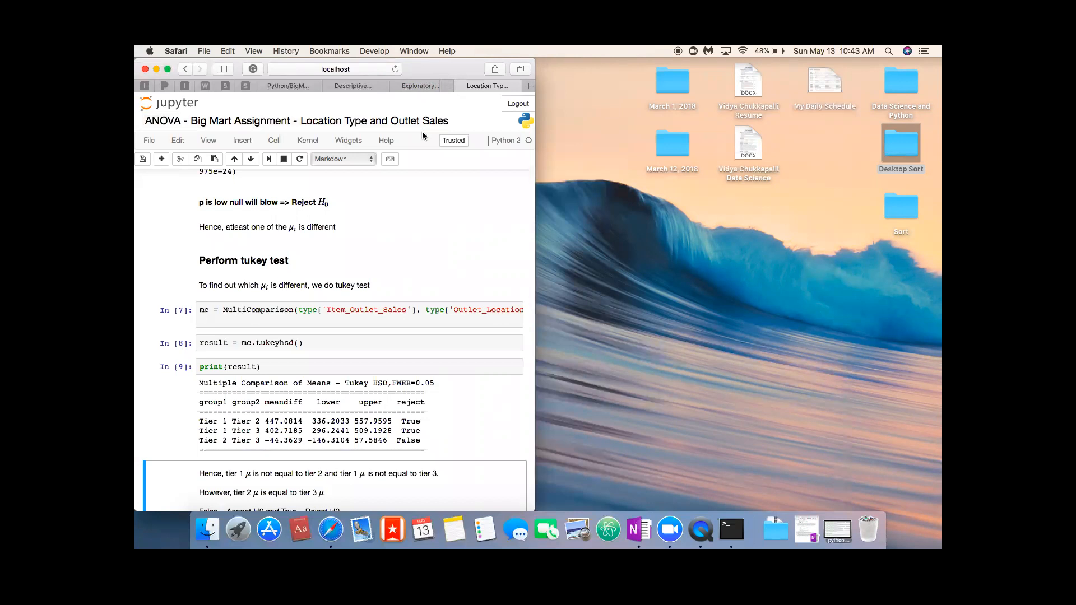
pyautogui.click(167, 70)
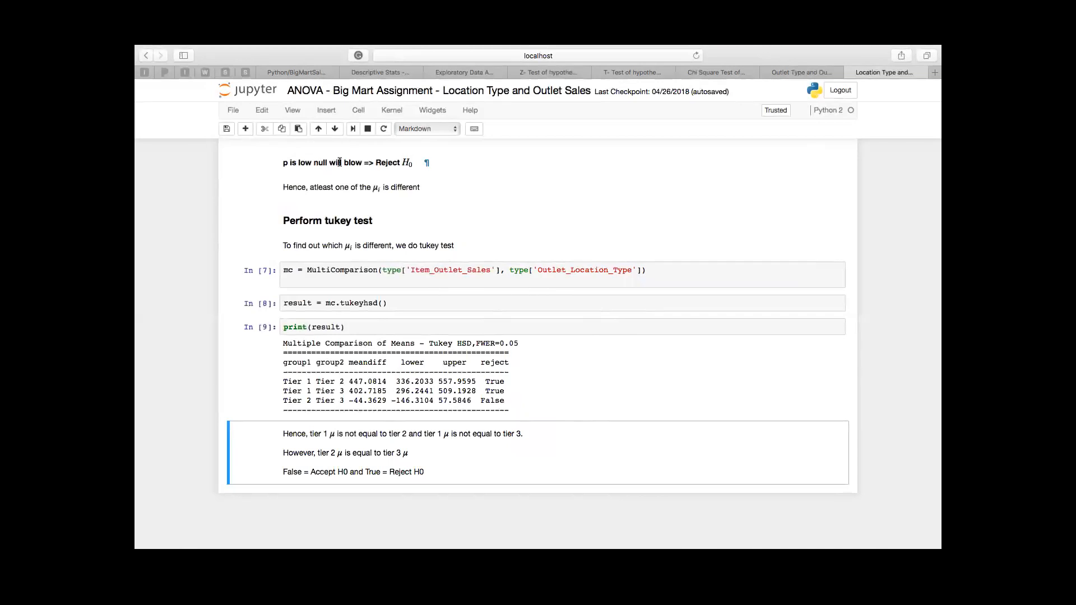
# Step: Save the Location Type and Outlet Sales notebook with a checkpoint and close it
pyautogui.click(229, 129)
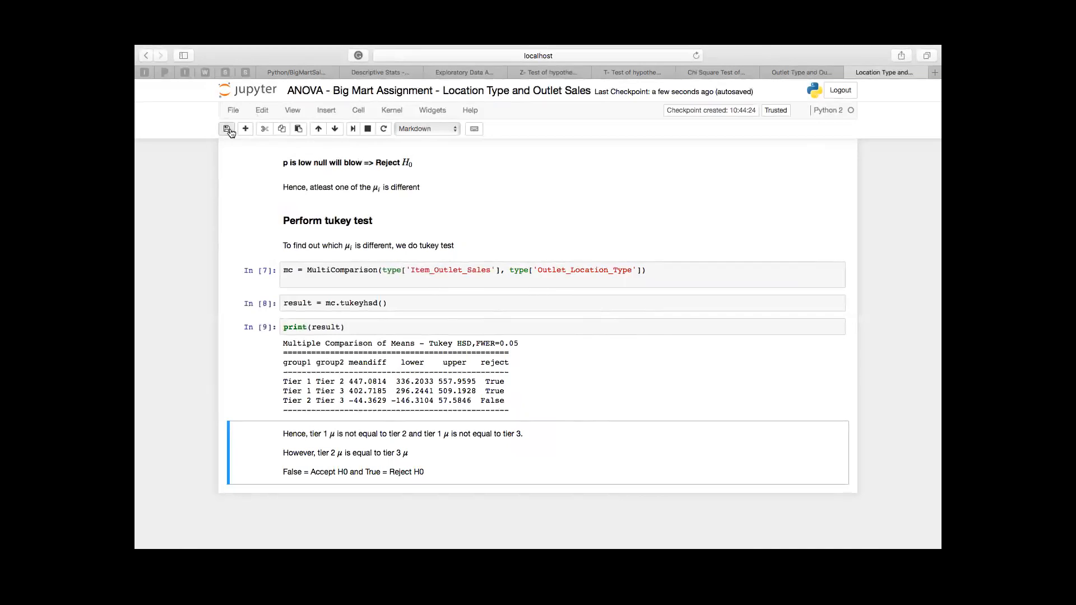
pyautogui.scroll(3, 397, 158)
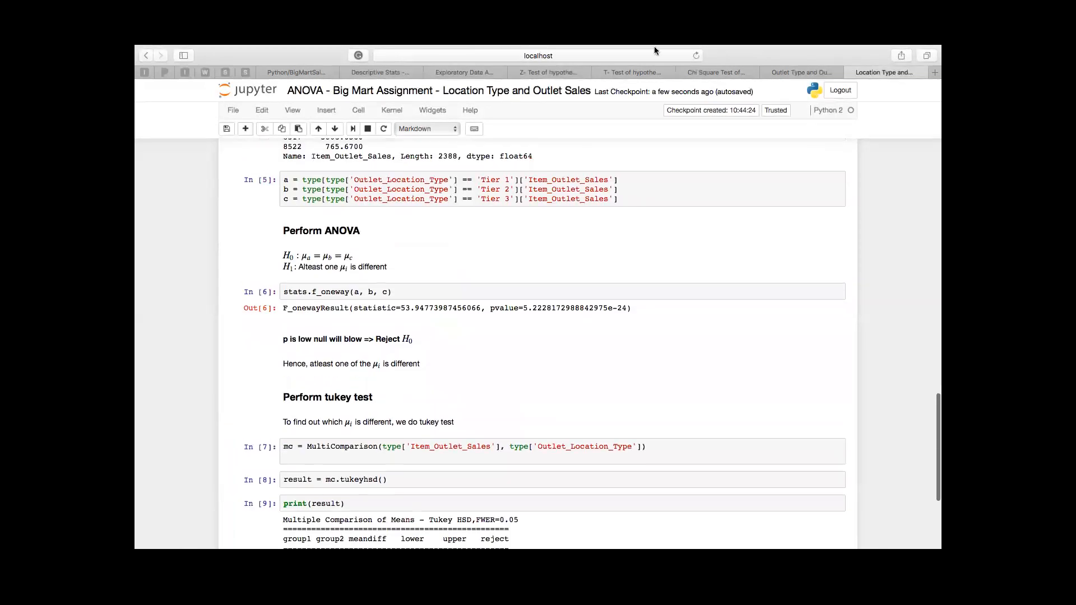
pyautogui.click(852, 86)
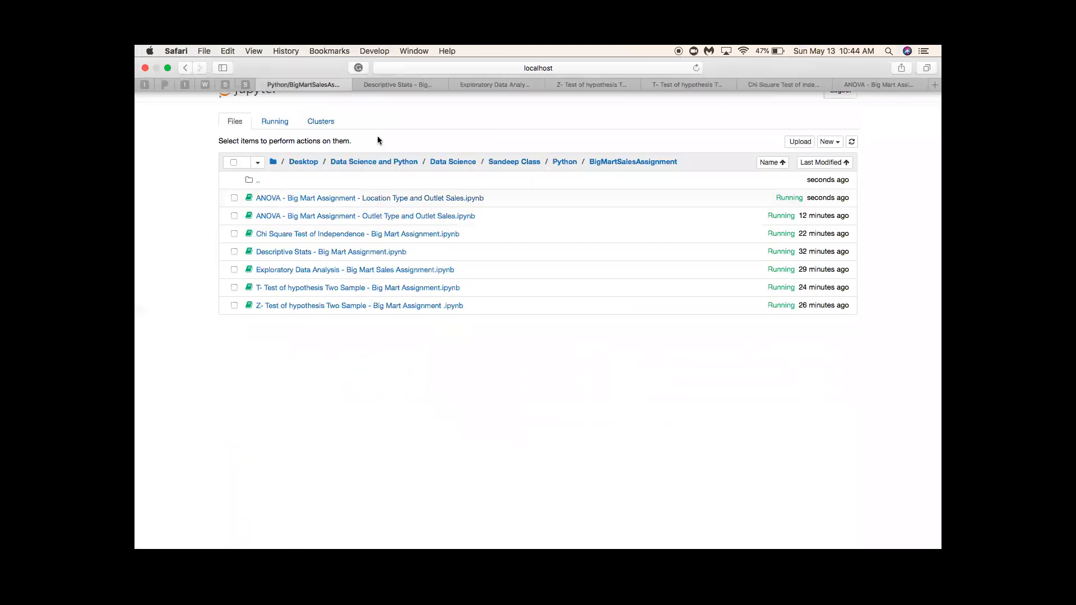
# Step: Save and close the Outlet Type and Outlet Sales ANOVA notebook and the Chi Square Test of Independence notebook
pyautogui.click(869, 72)
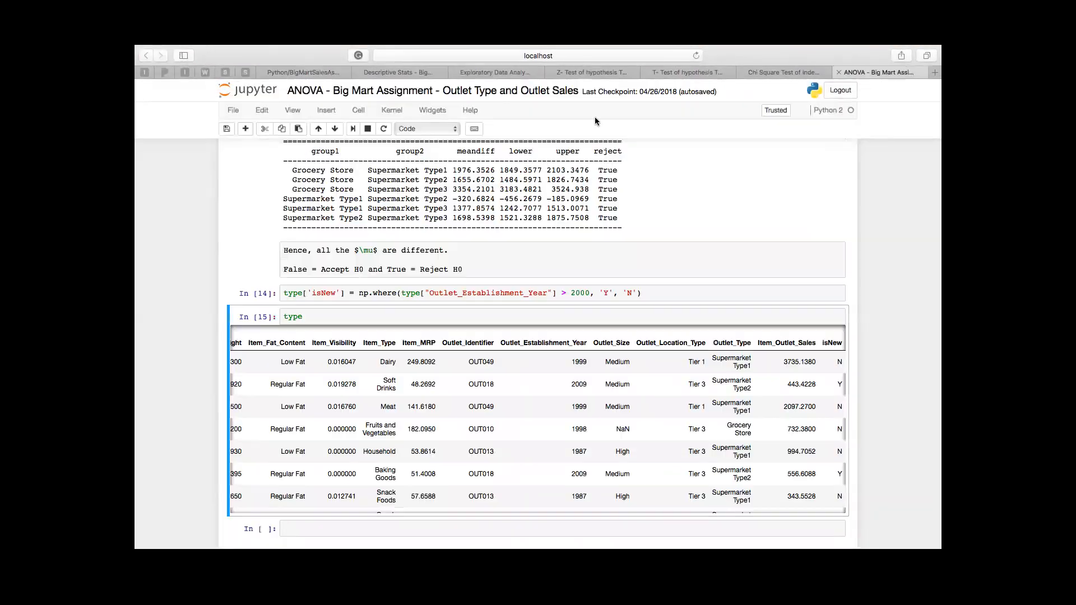
pyautogui.click(229, 129)
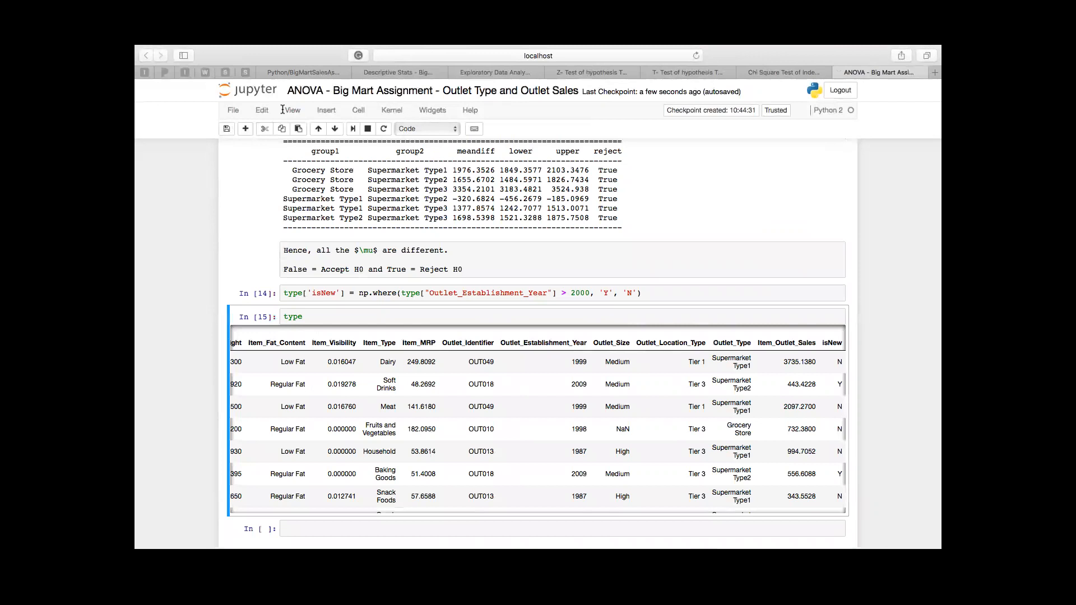
pyautogui.click(839, 73)
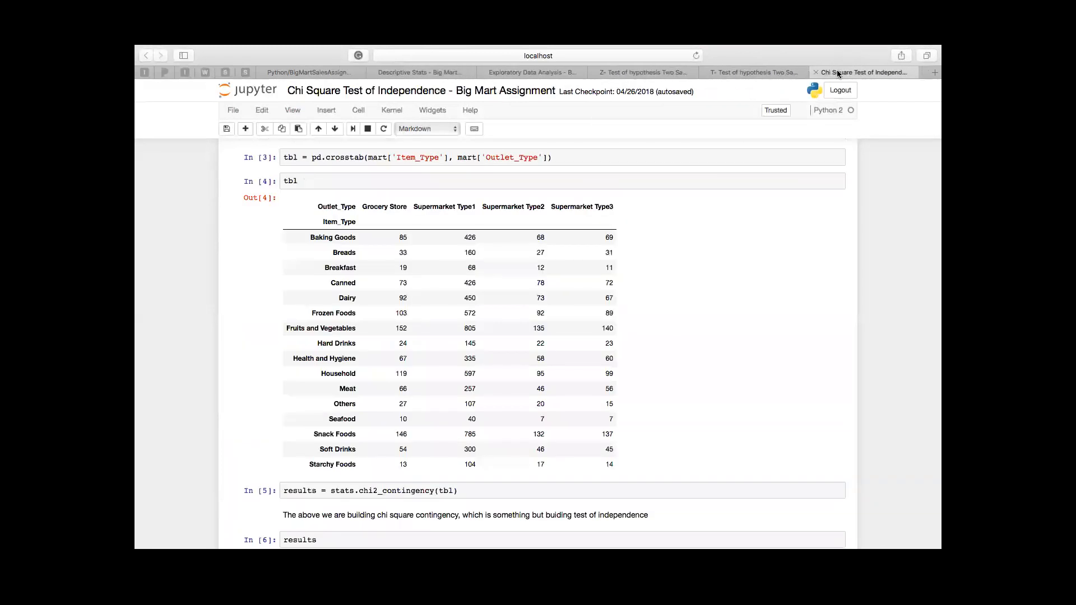
pyautogui.click(228, 130)
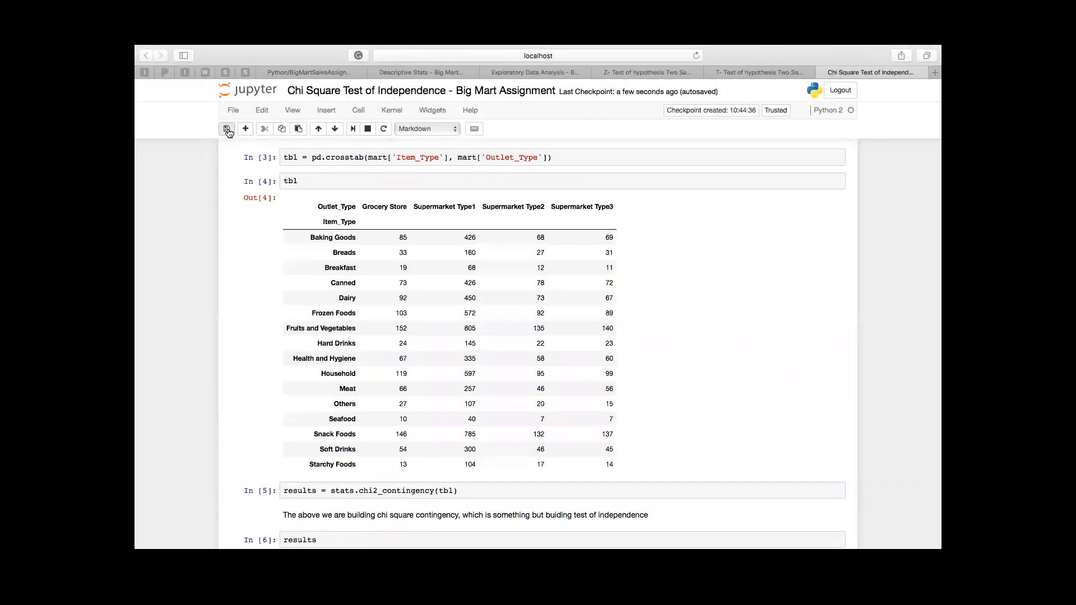
pyautogui.click(823, 72)
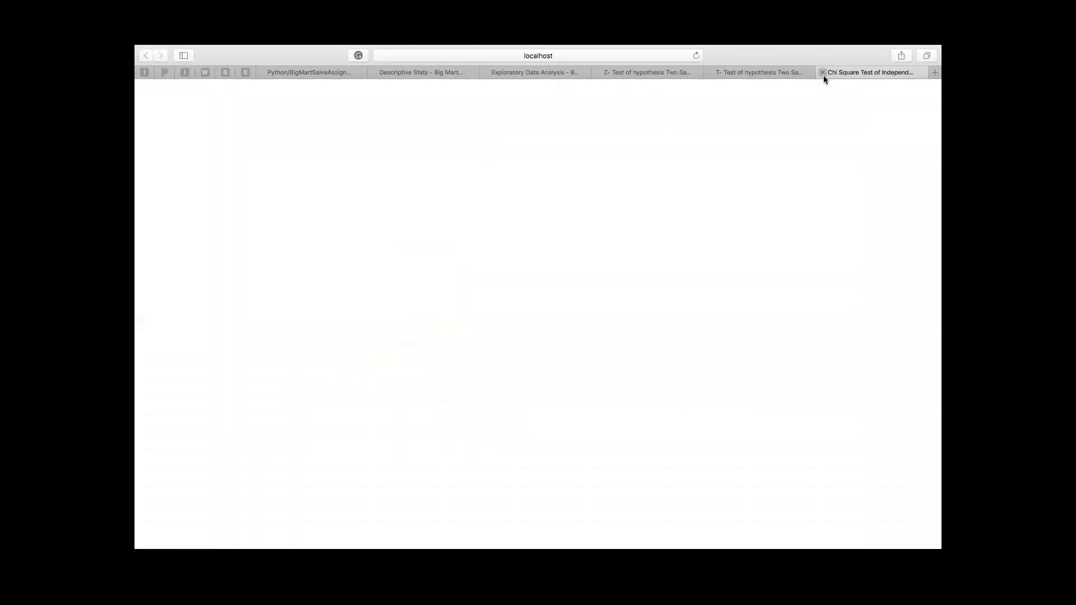
# Step: Save the T-Test and Z-Test of hypothesis Two Sample notebooks with a checkpoint each and close both
pyautogui.click(228, 129)
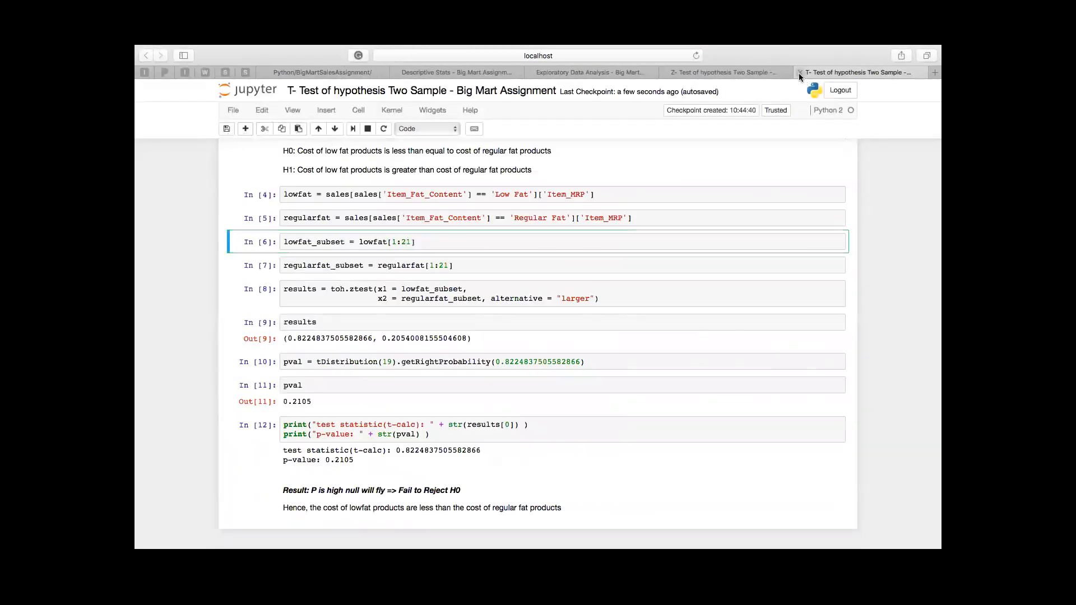
pyautogui.click(800, 73)
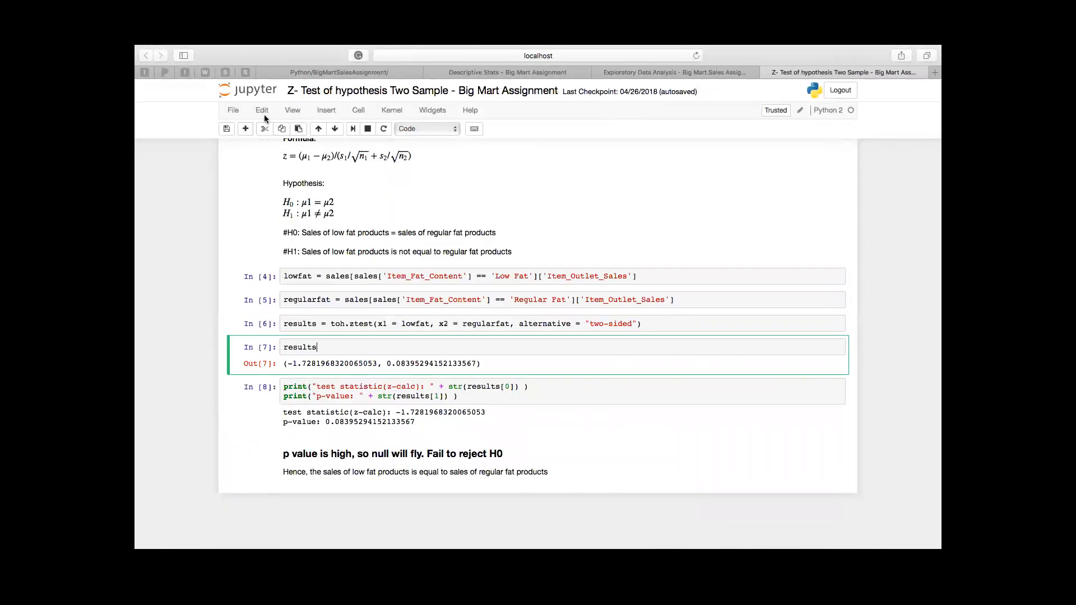
pyautogui.click(227, 129)
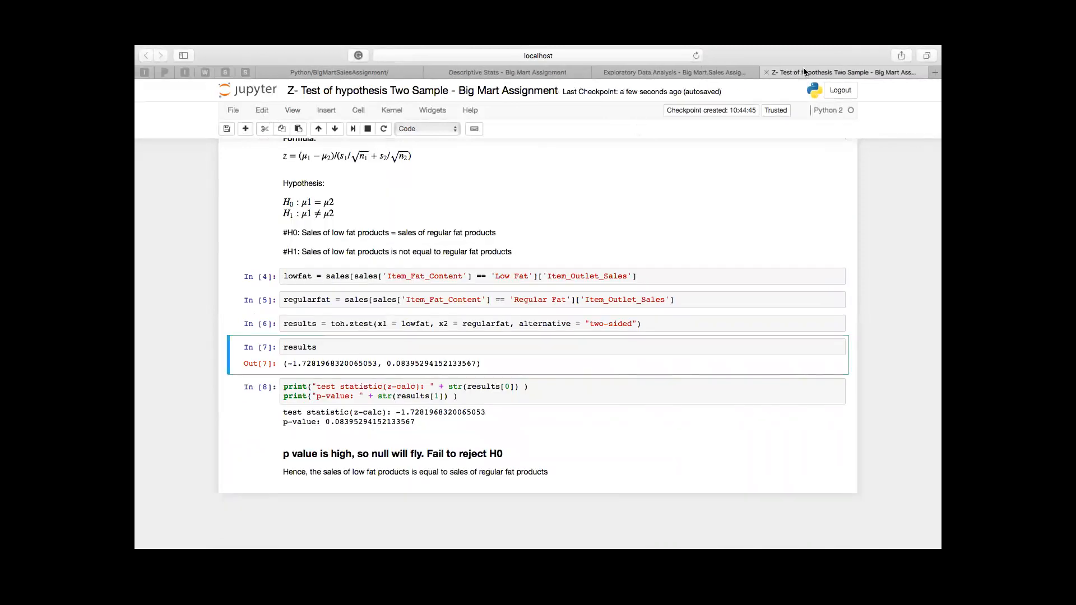
pyautogui.click(760, 73)
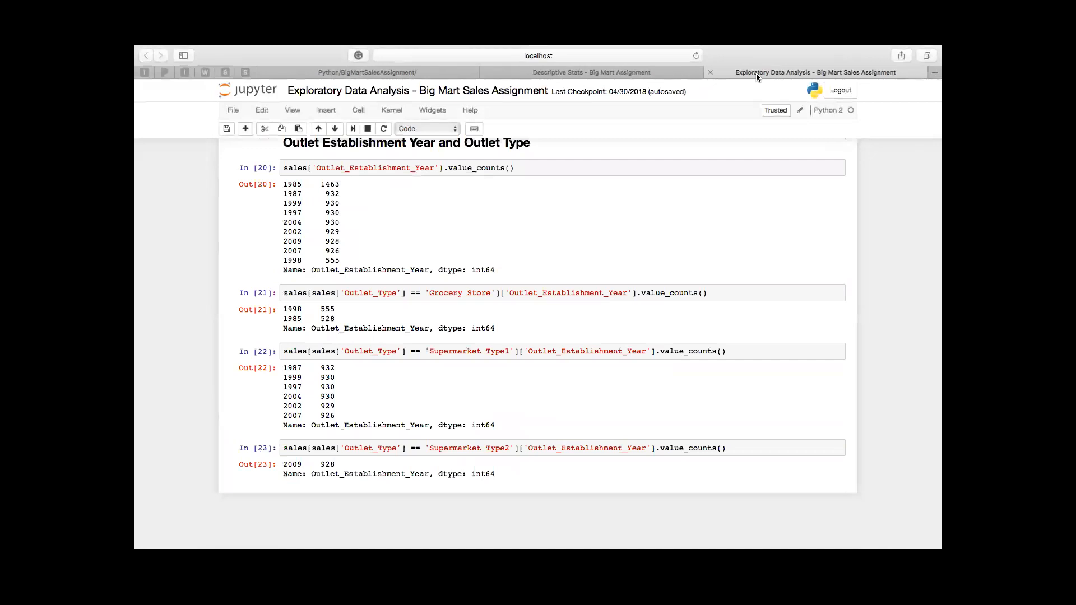
# Step: Save and close the Exploratory Data Analysis notebook and the Descriptive Stats notebook
pyautogui.click(225, 129)
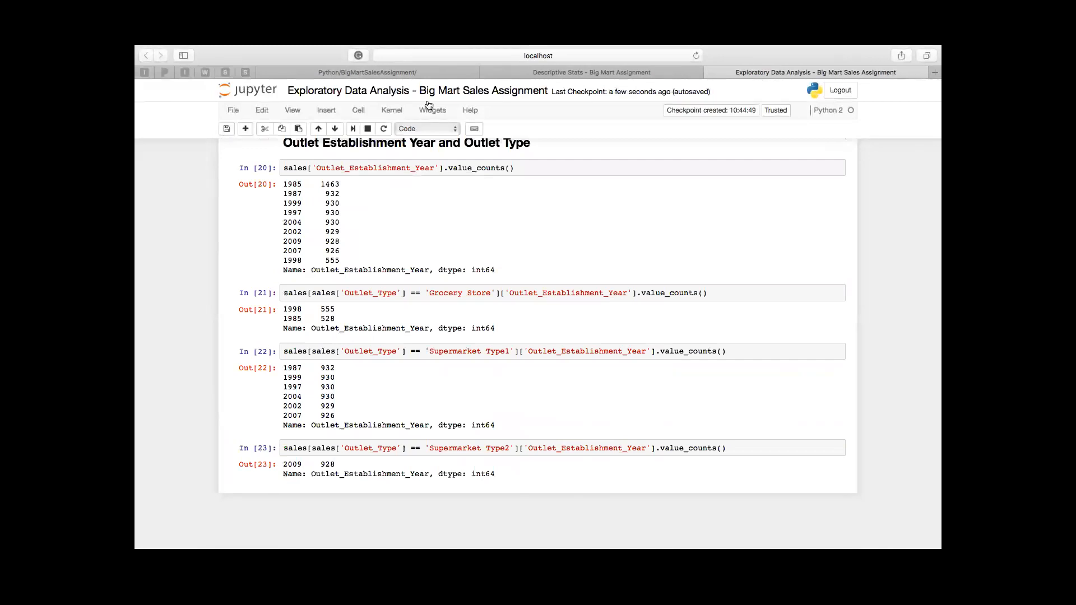
pyautogui.click(710, 72)
pyautogui.click(227, 130)
pyautogui.click(597, 71)
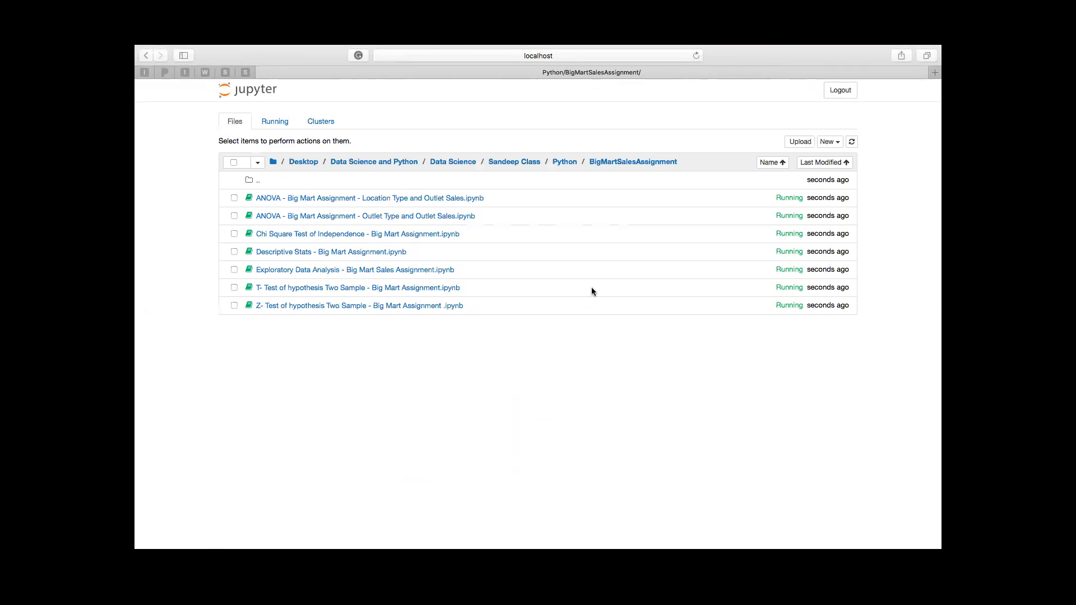
# Step: Leave full screen to dismiss the calendar reminder, and return the browser window to full screen
pyautogui.press('ctrl+super+f')
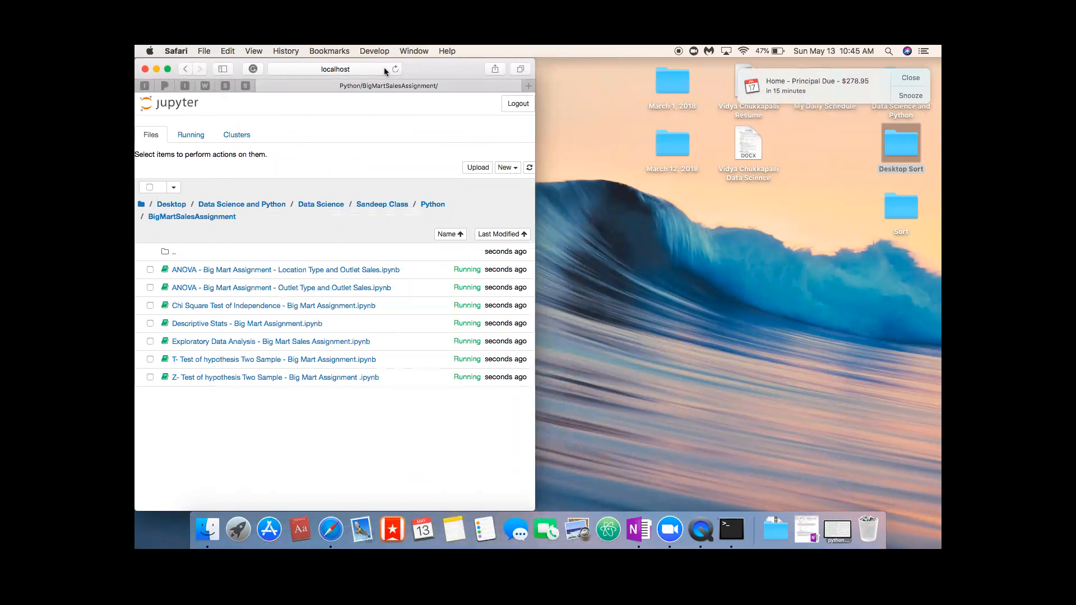
pyautogui.click(920, 78)
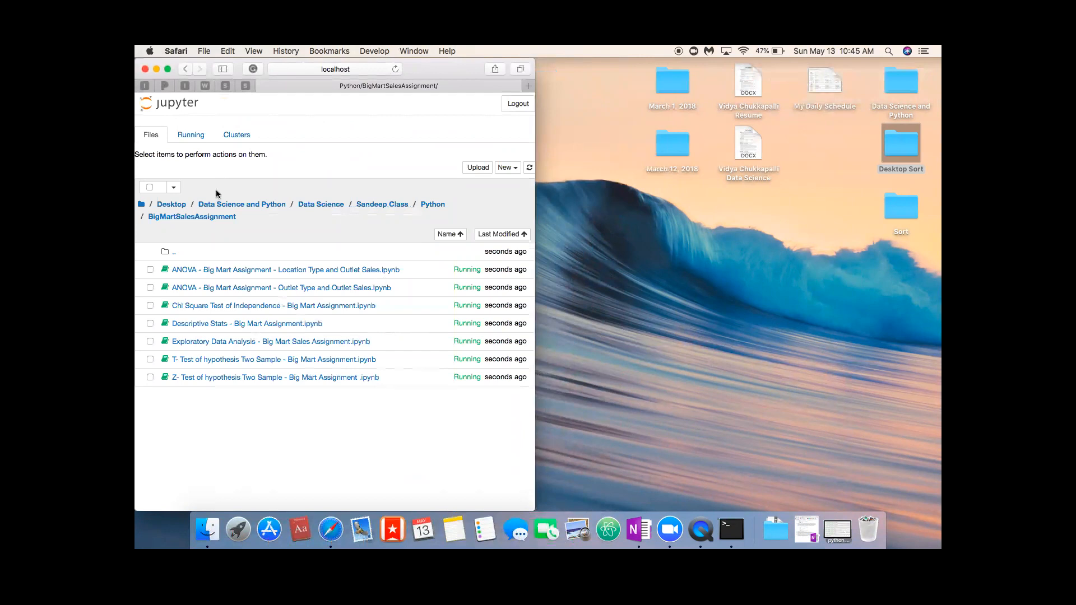
pyautogui.click(167, 68)
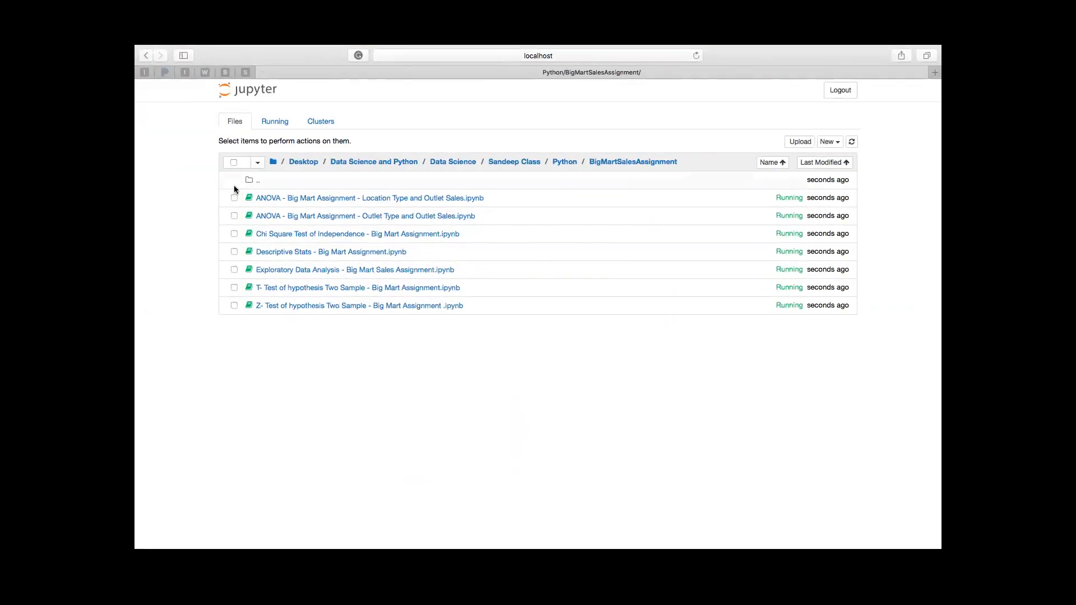
# Step: Shut down all seven notebooks in the BigMartSalesAssignment folder and close the browser window
pyautogui.click(235, 162)
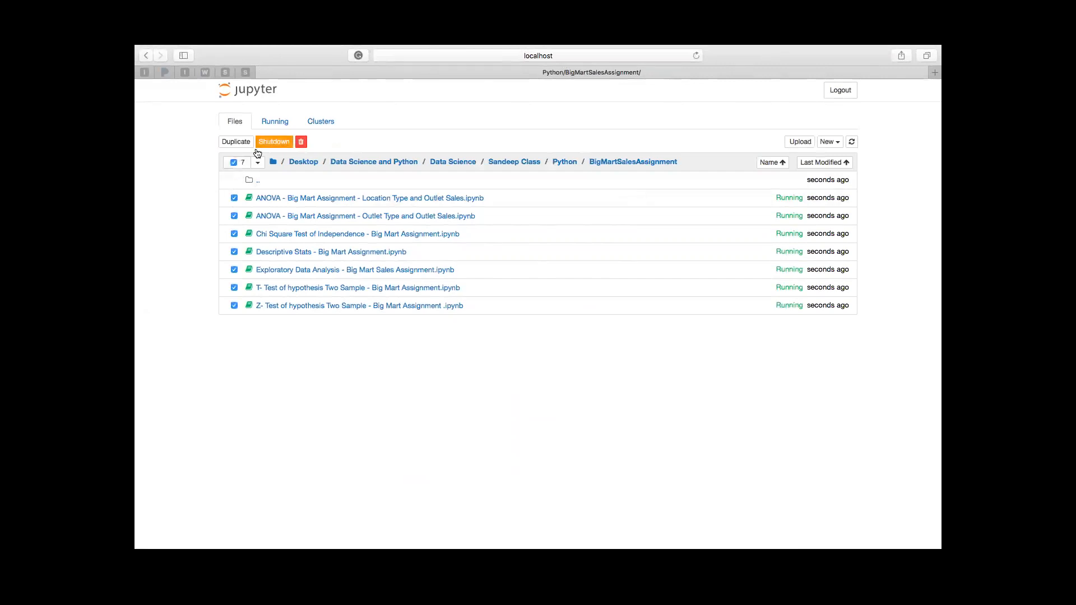
pyautogui.click(235, 163)
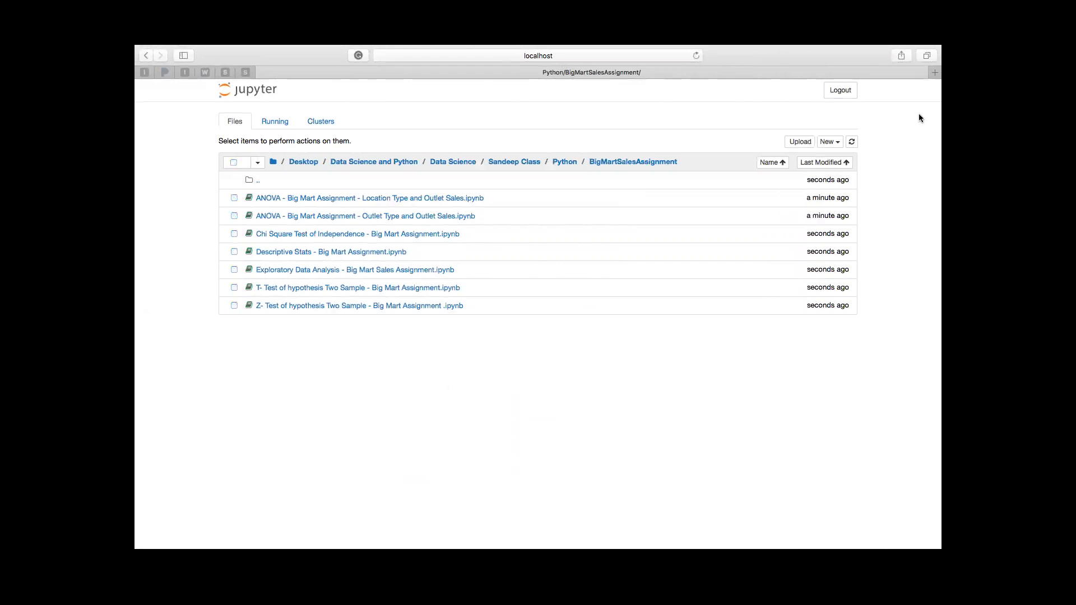
pyautogui.click(851, 142)
pyautogui.moveTo(374, 47)
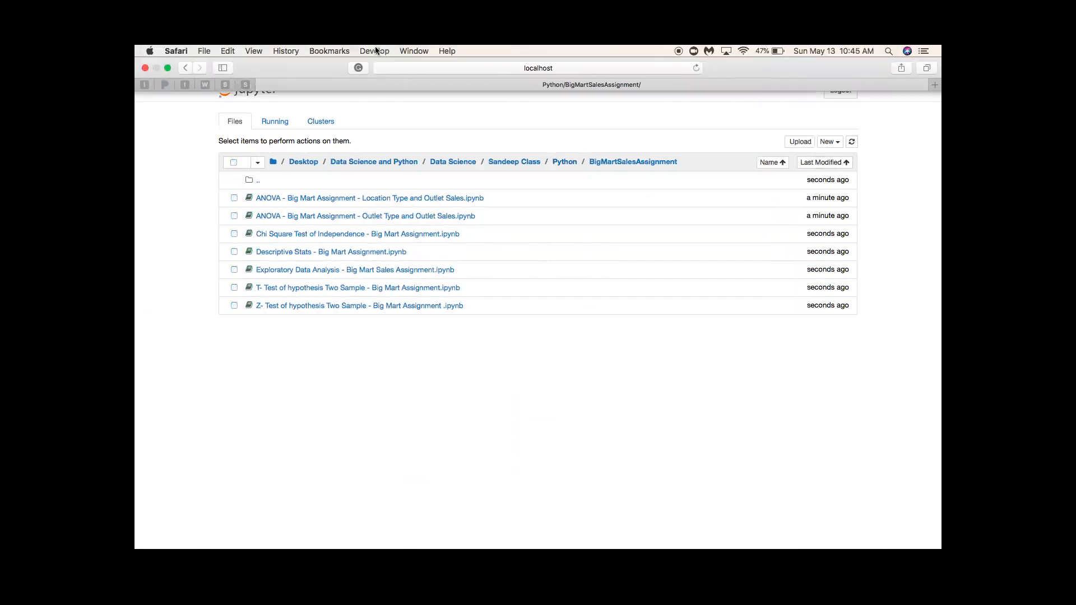
pyautogui.click(145, 69)
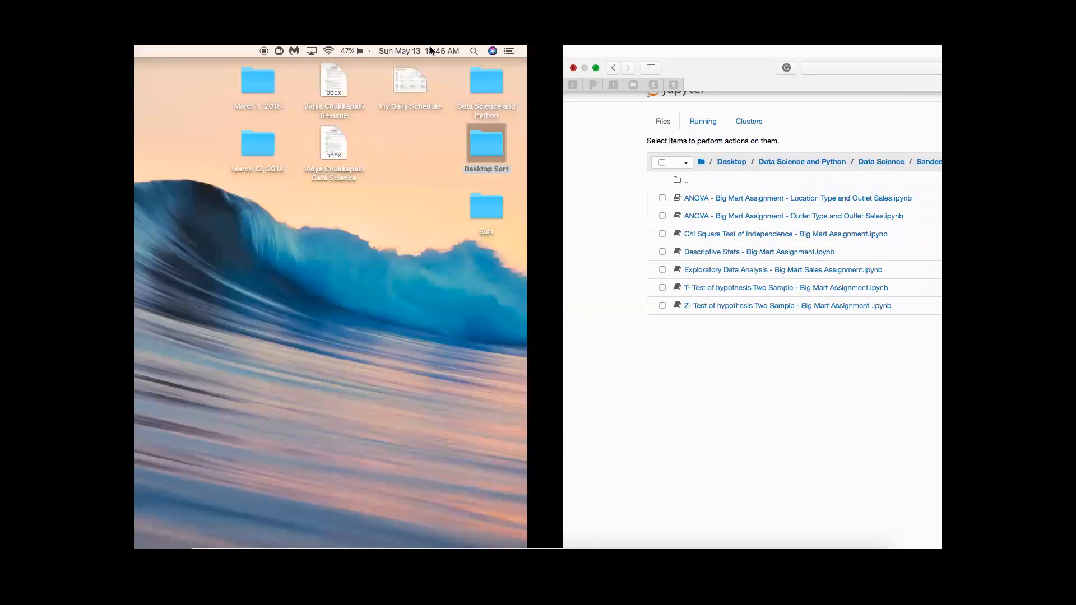